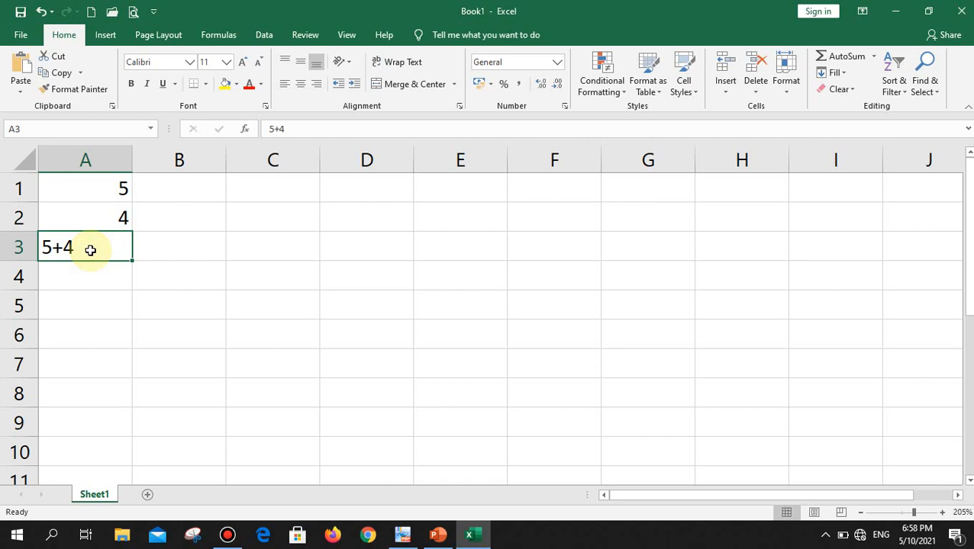
# Replace the content of cell A3 with the formula =A1+A2.
pyautogui.press('Delete')
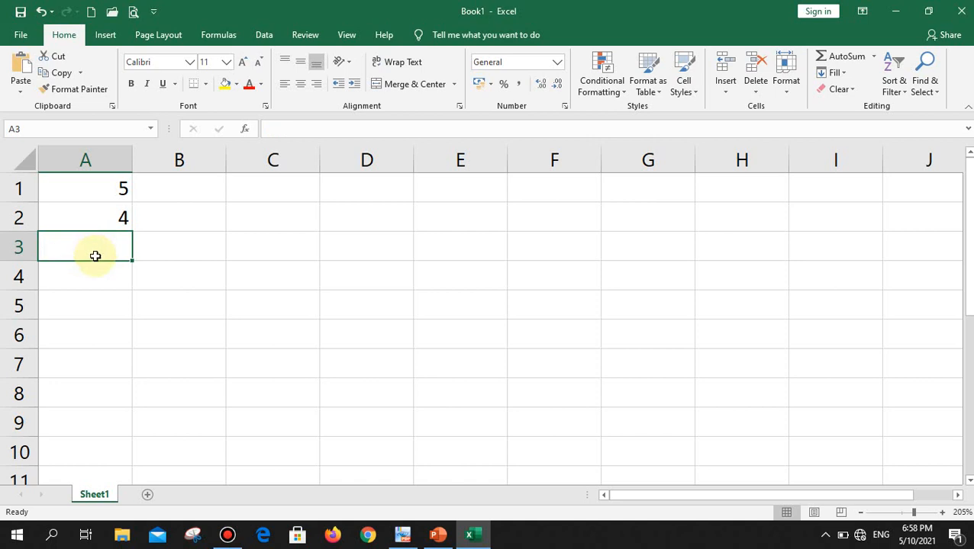
pyautogui.scroll(5, 95, 256)
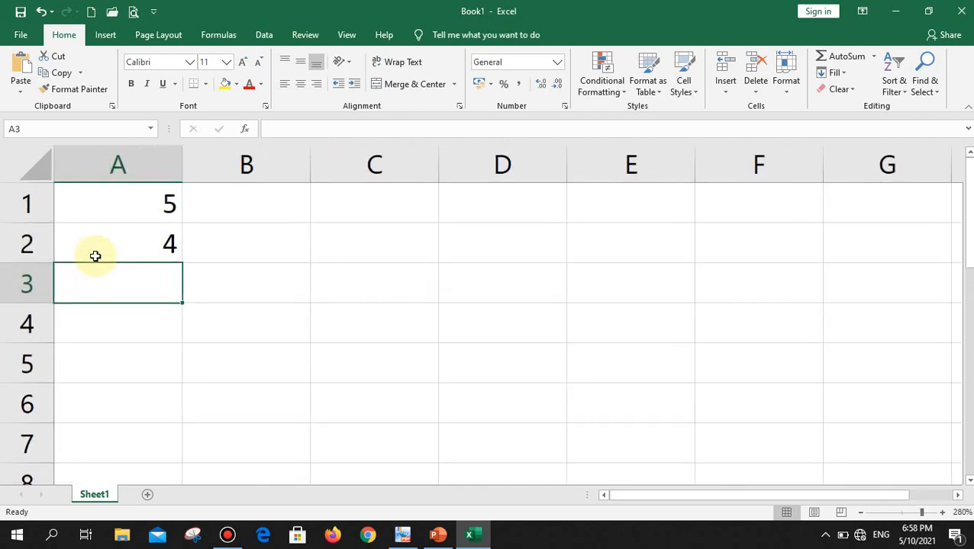
pyautogui.write('=')
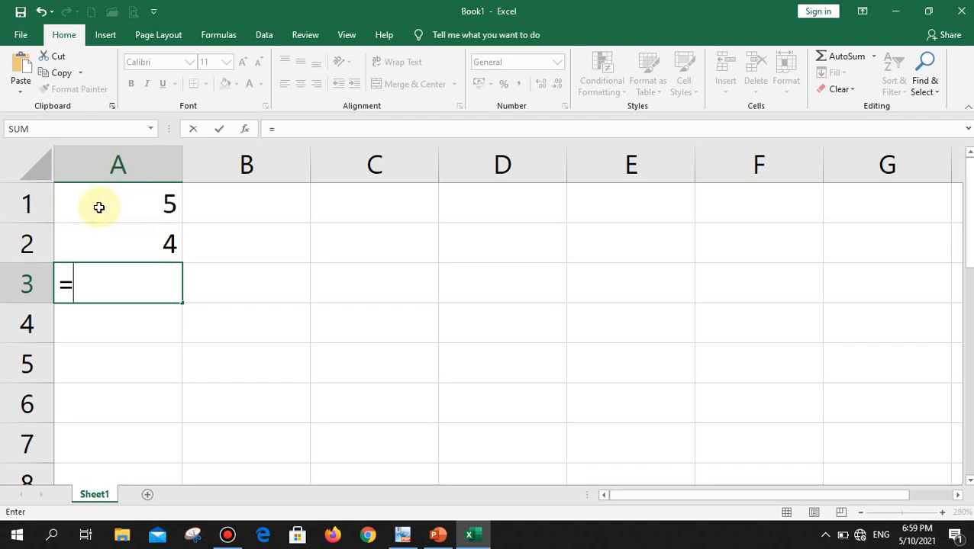
pyautogui.write('A1')
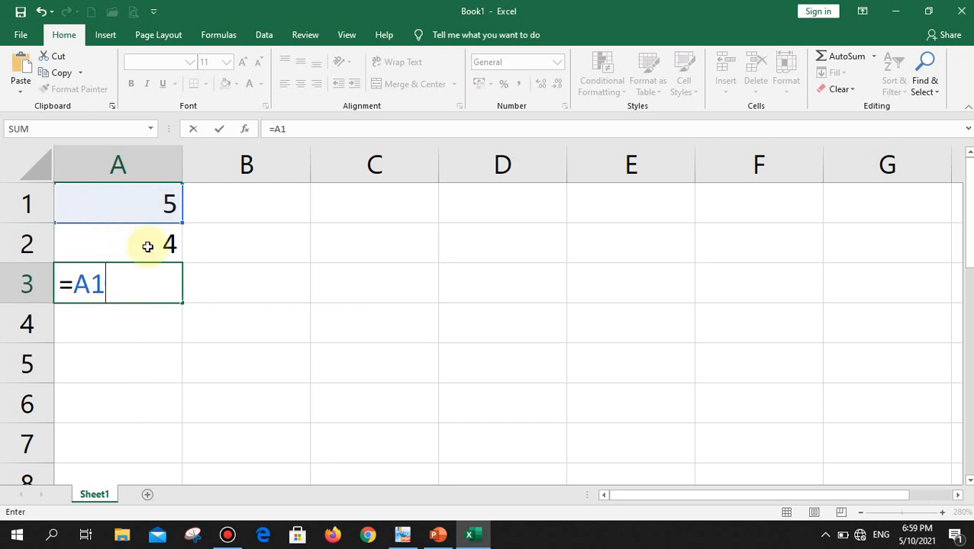
pyautogui.write('+')
pyautogui.click(118, 240)
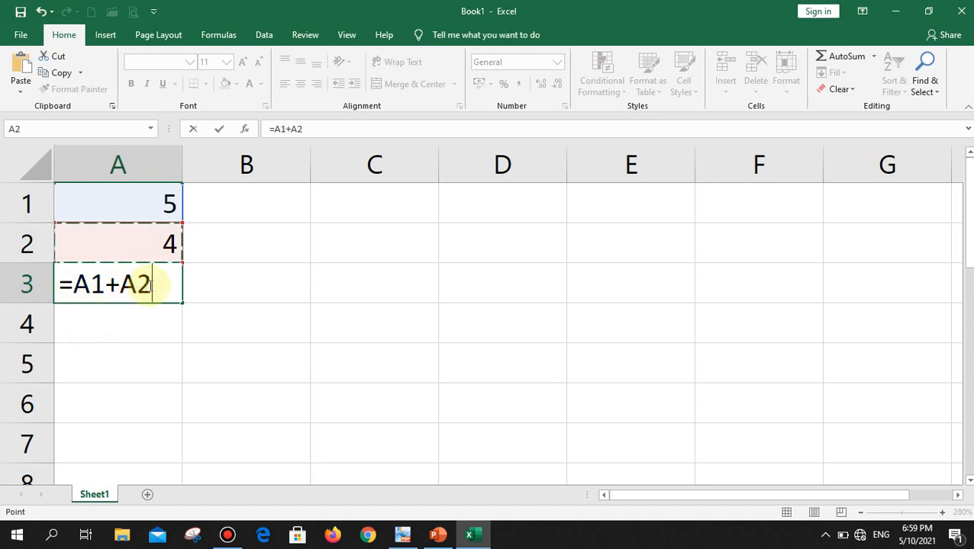
pyautogui.press('Return')
pyautogui.click(149, 285)
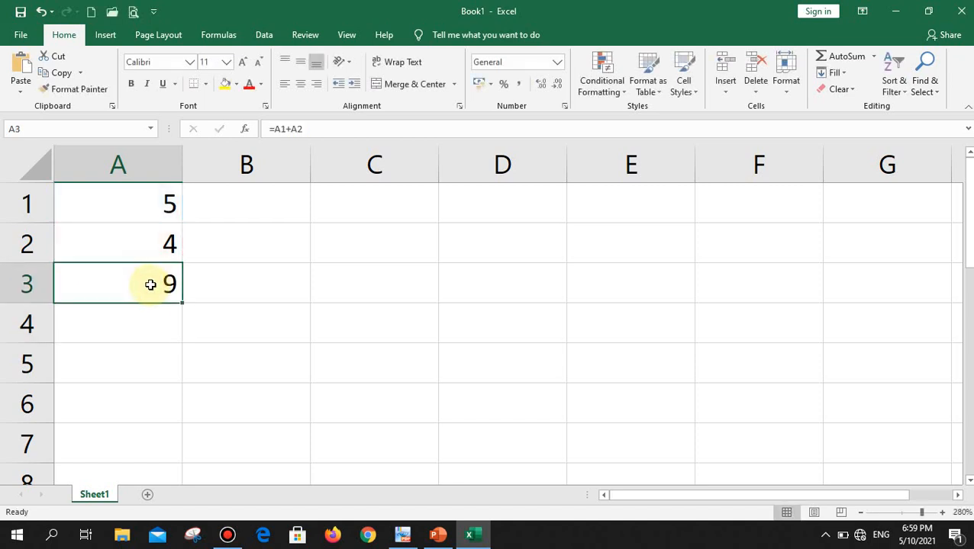
# Change the value in cell A1 to 15.
pyautogui.click(158, 206)
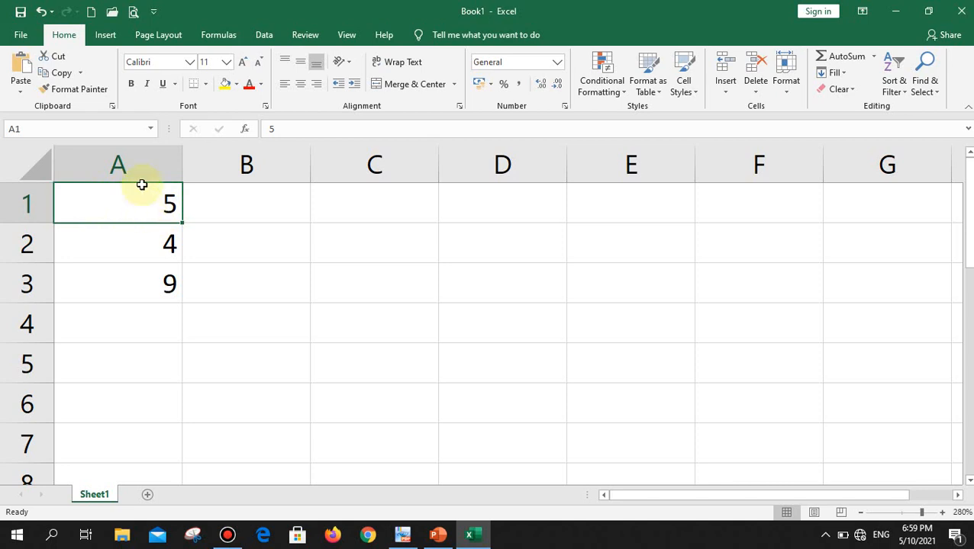
pyautogui.write('15')
pyautogui.press('Return')
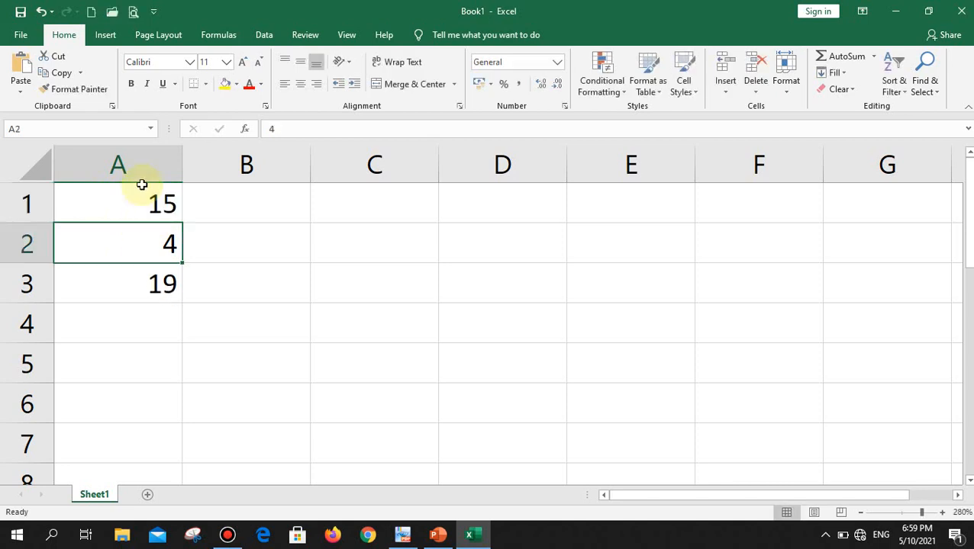
# Examine the values in A1 and A2 and the cell references in the A3 formula.
pyautogui.click(136, 280)
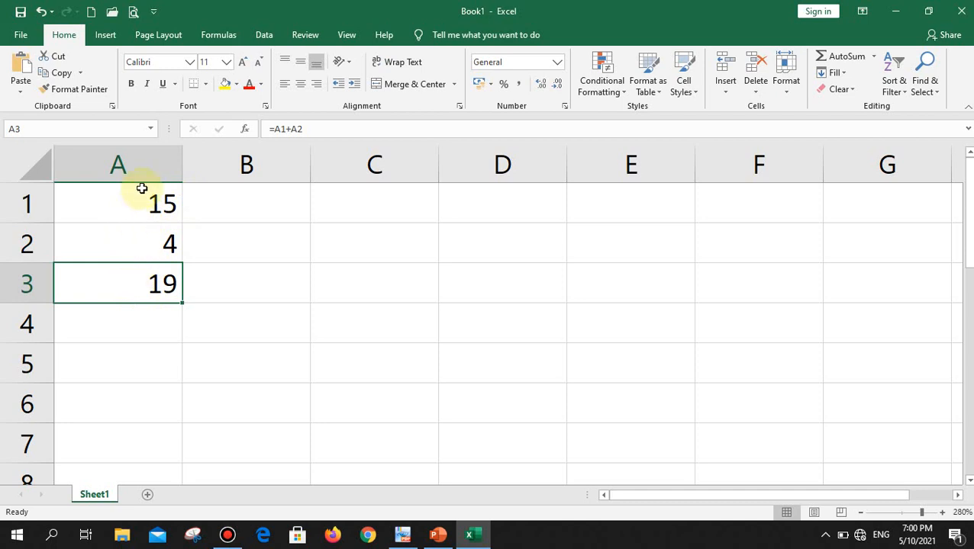
pyautogui.click(150, 202)
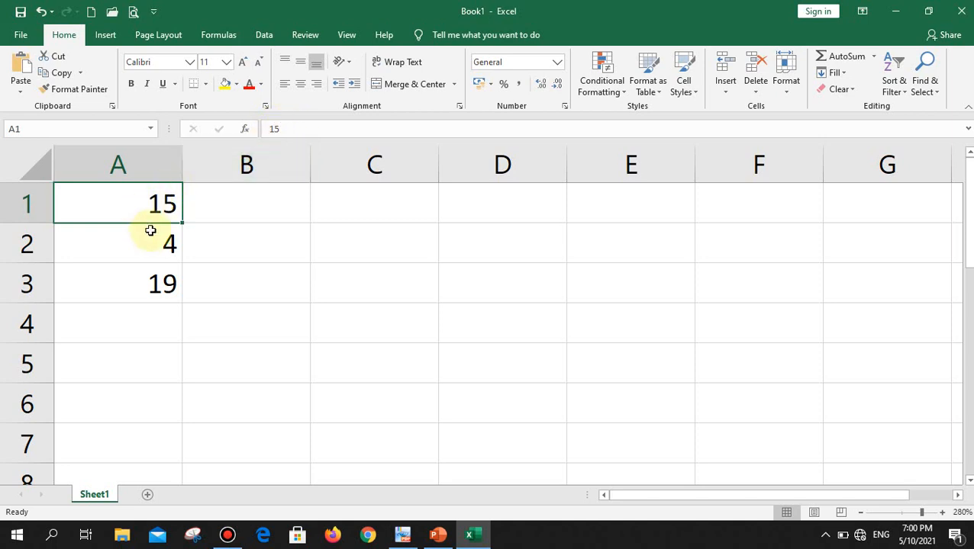
pyautogui.click(149, 239)
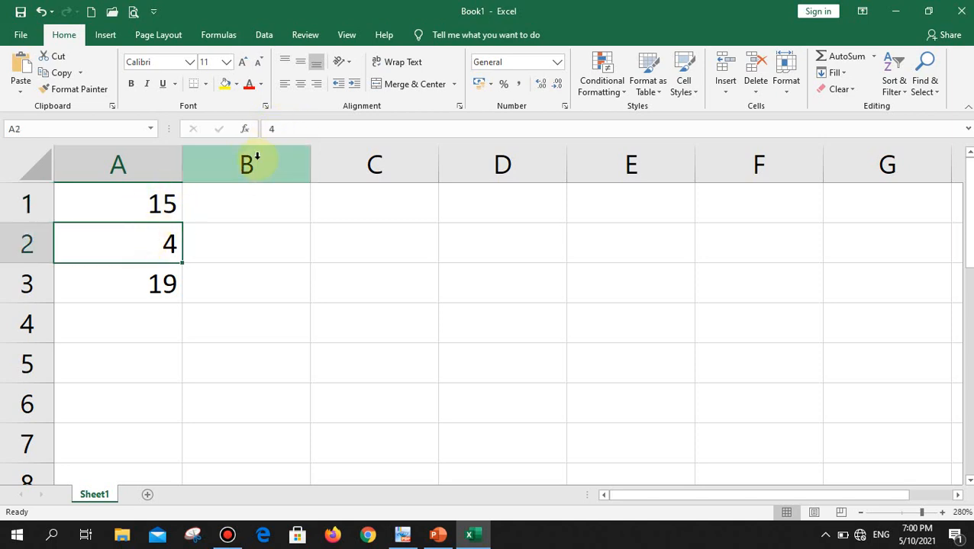
pyautogui.click(152, 276)
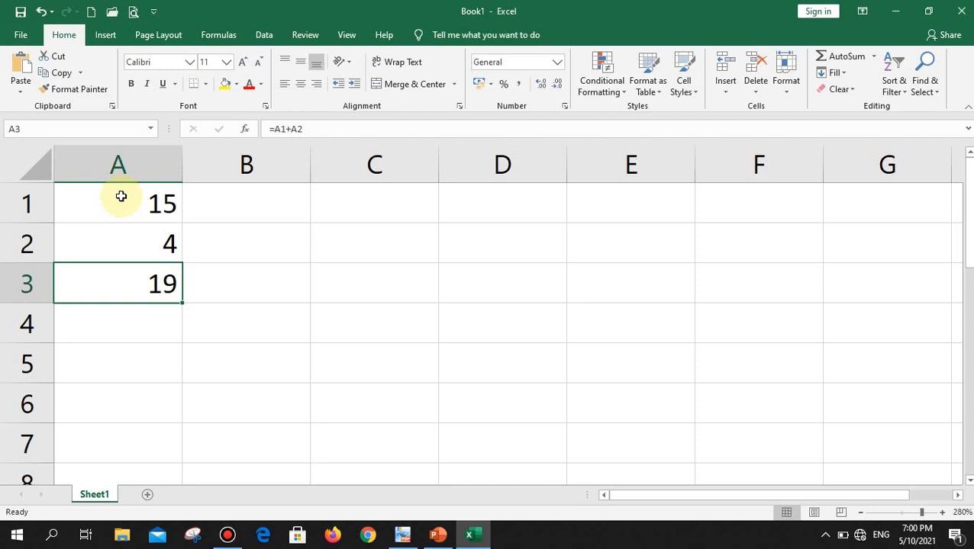
pyautogui.doubleClick(120, 284)
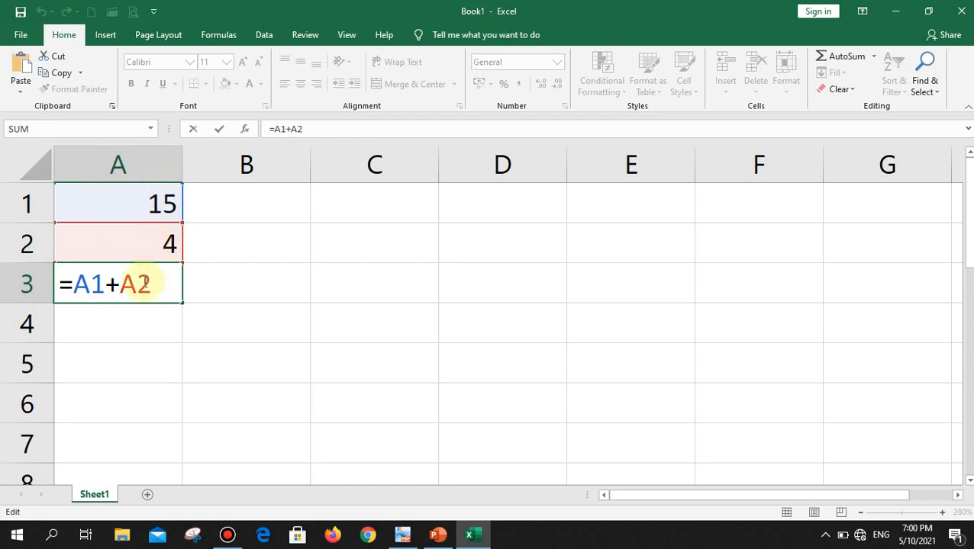
pyautogui.click(62, 283)
pyautogui.press('Return')
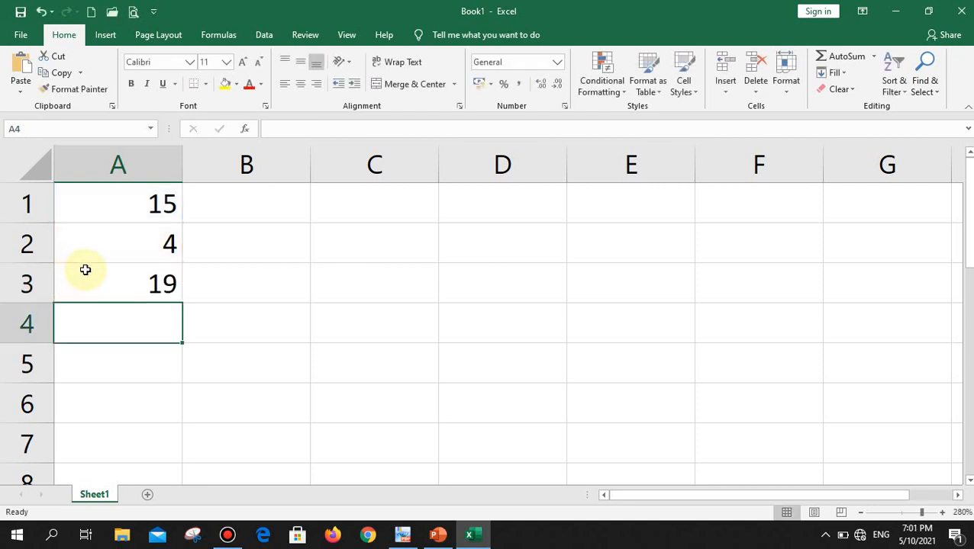
# Clear cells A1 to A3 and enter the values 5, 6, 9 and 8 in cells A1 to A4.
pyautogui.moveTo(119, 205); pyautogui.dragTo(110, 271)
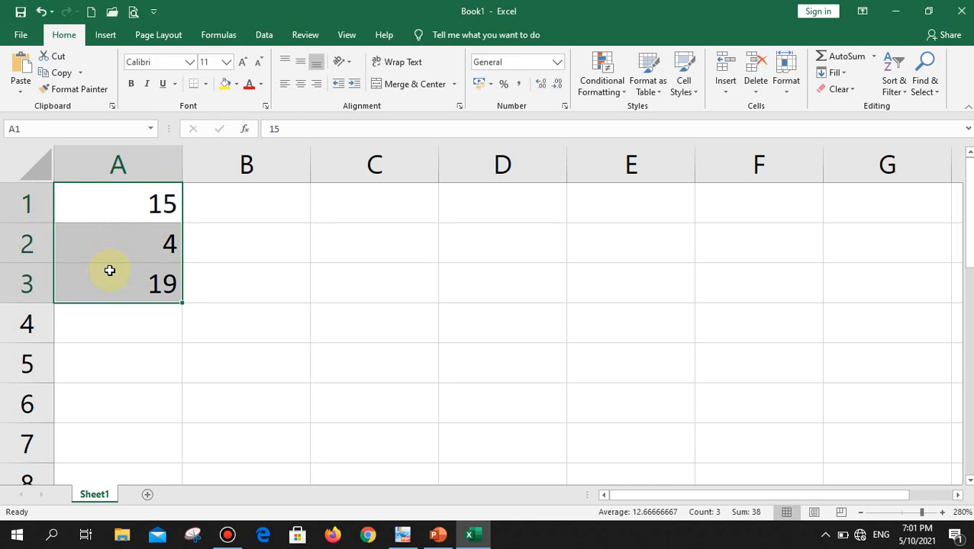
pyautogui.press('Delete')
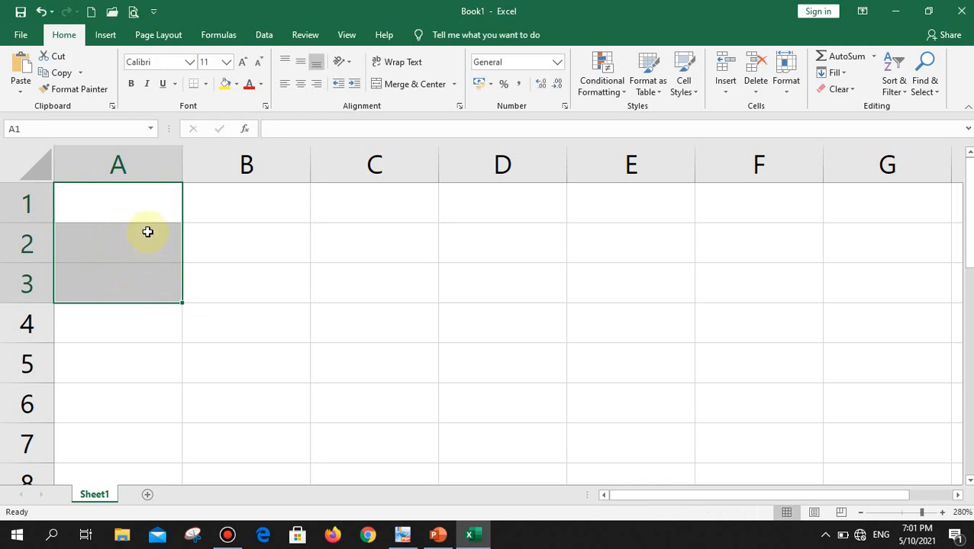
pyautogui.click(146, 206)
pyautogui.write('5')
pyautogui.press('Return')
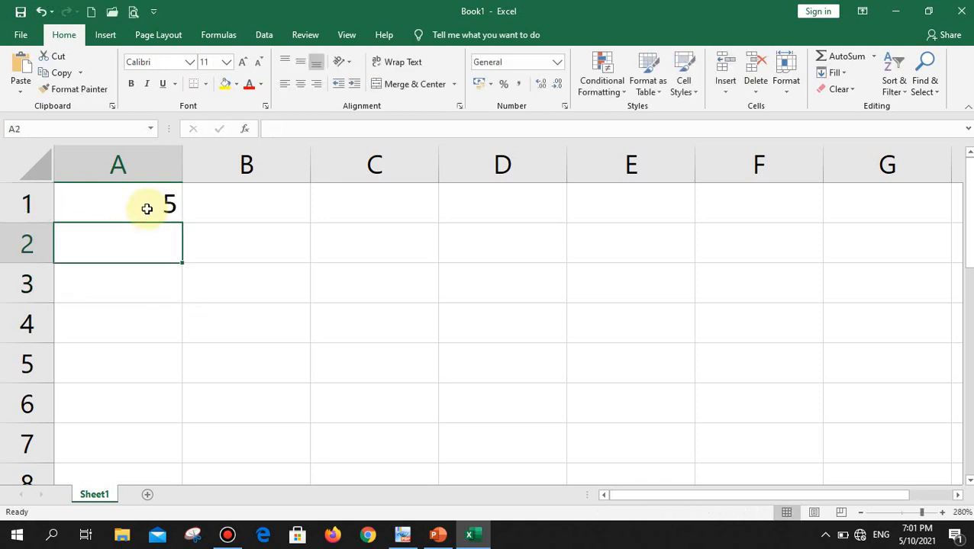
pyautogui.write('6')
pyautogui.press('Return')
pyautogui.write('9')
pyautogui.hotkey('ctrl', 'Return')
pyautogui.press('Return')
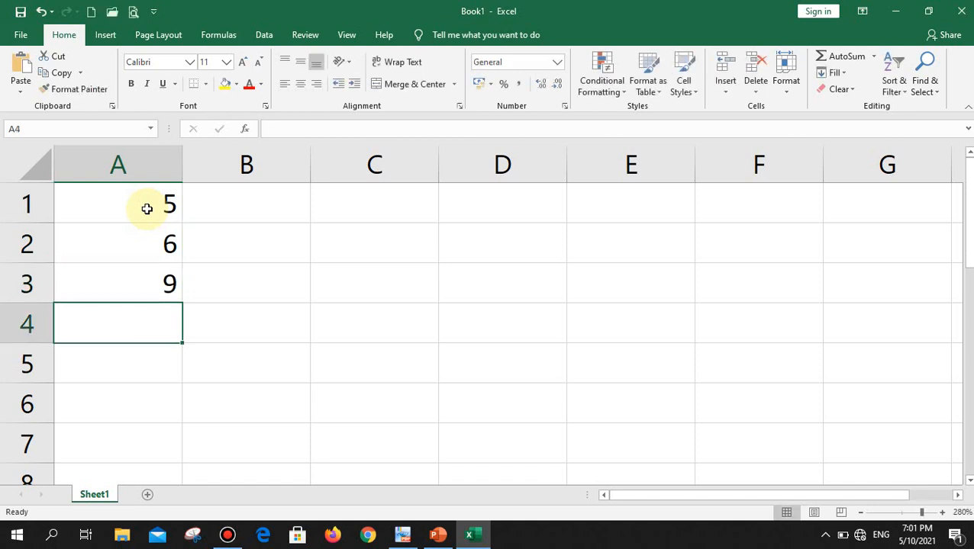
pyautogui.write('8')
pyautogui.press('Return')
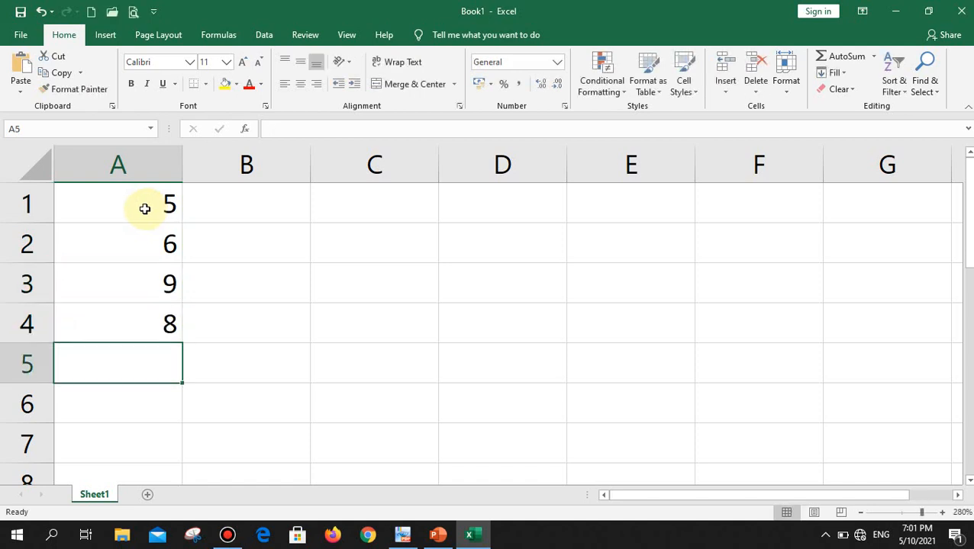
# Enter the formula =A1+A2+A3+A4 in cell A5 and review its cell references.
pyautogui.write('=')
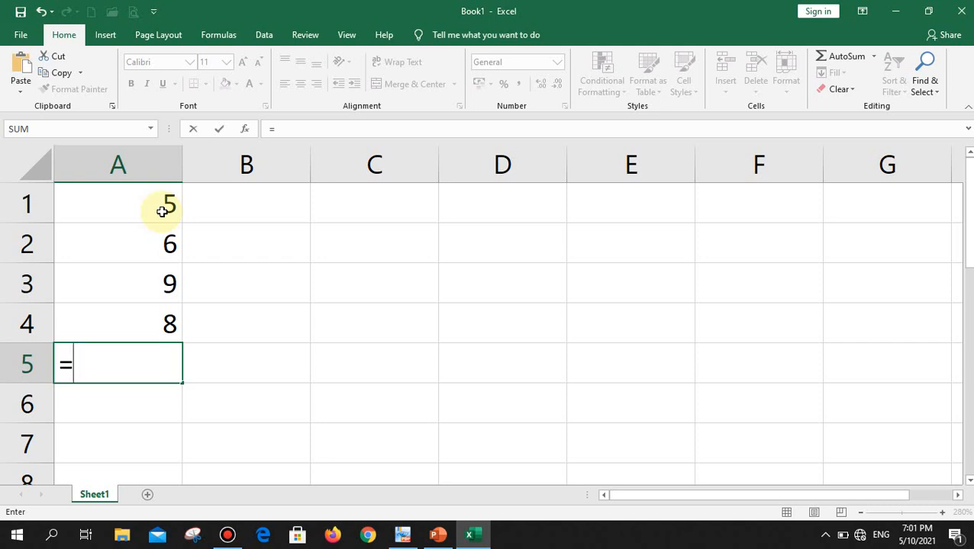
pyautogui.write('A1')
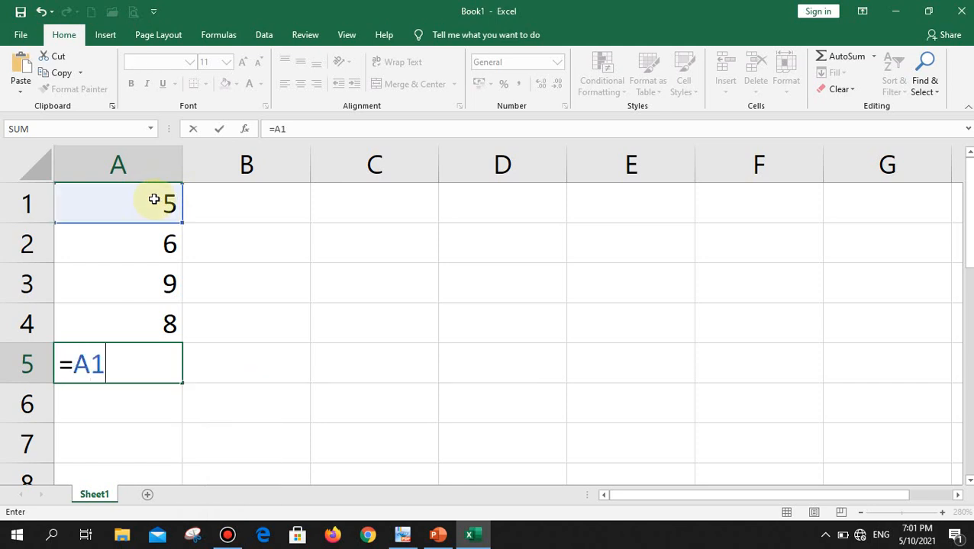
pyautogui.write('+A2')
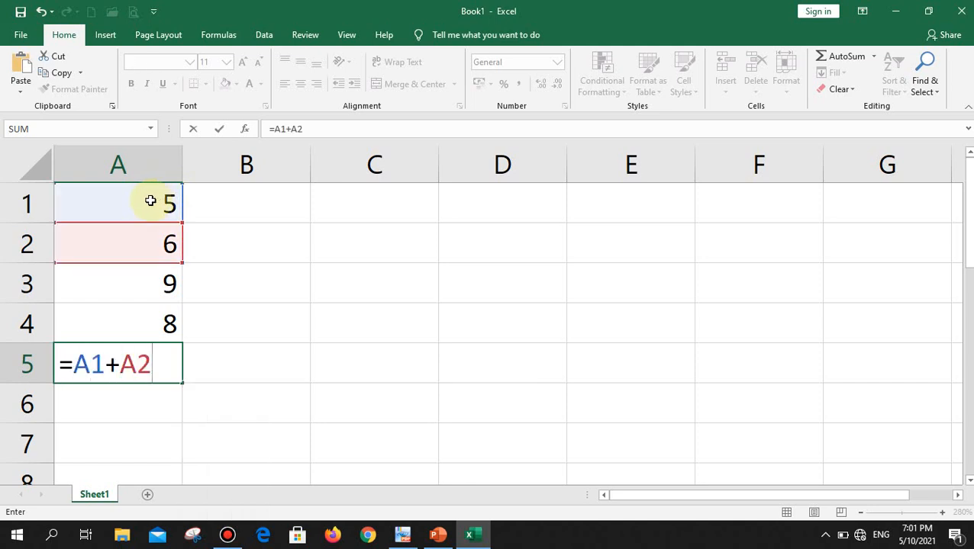
pyautogui.write('+A3+')
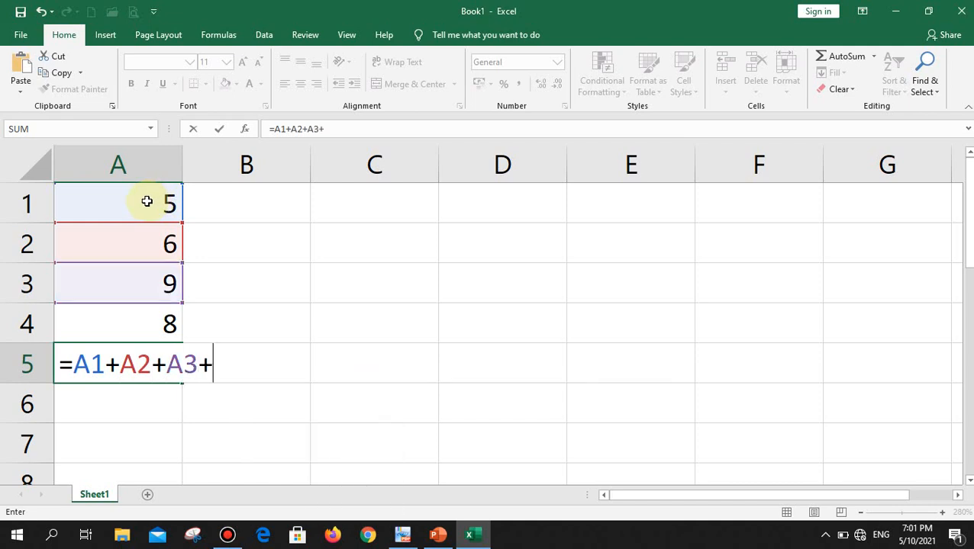
pyautogui.write('A')
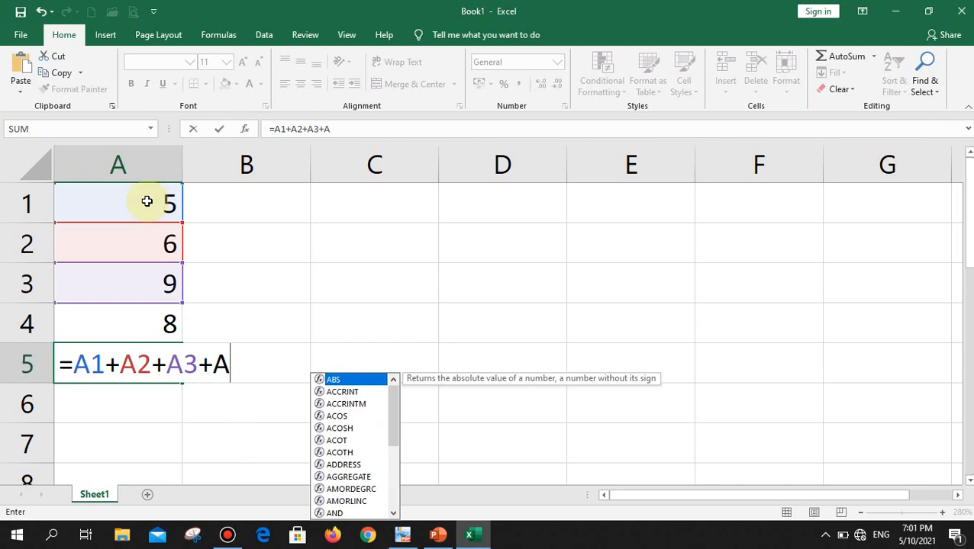
pyautogui.write('4')
pyautogui.press('Return')
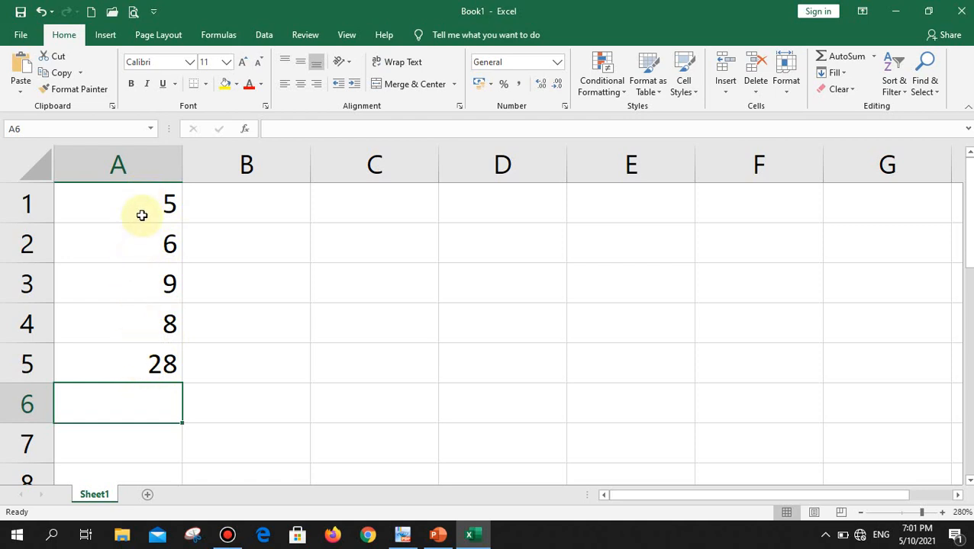
pyautogui.click(152, 362)
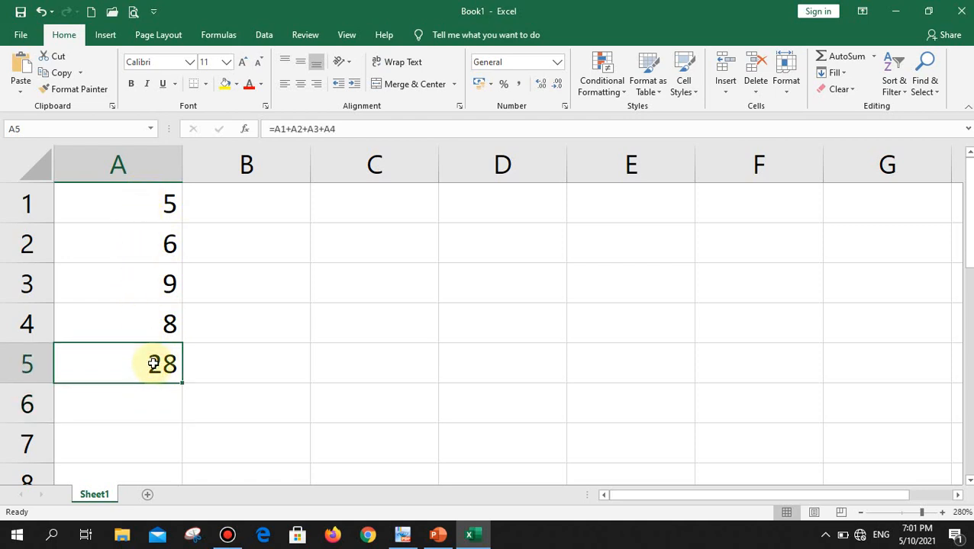
pyautogui.doubleClick(153, 364)
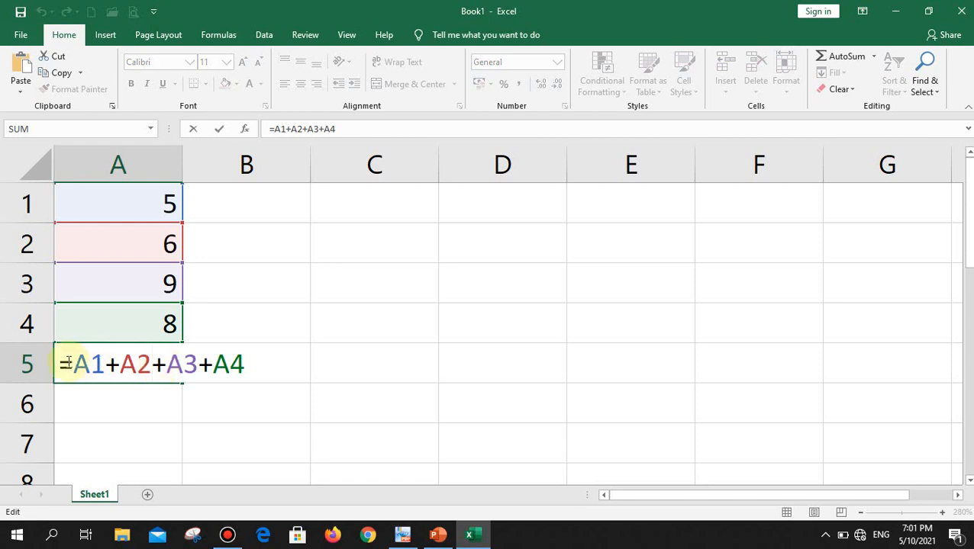
pyautogui.press('Return')
# Clear cells A1 to A5 and enter 5 in A1 and 2 in A2.
pyautogui.moveTo(165, 202); pyautogui.dragTo(139, 365)
pyautogui.press('Delete')
pyautogui.click(142, 216)
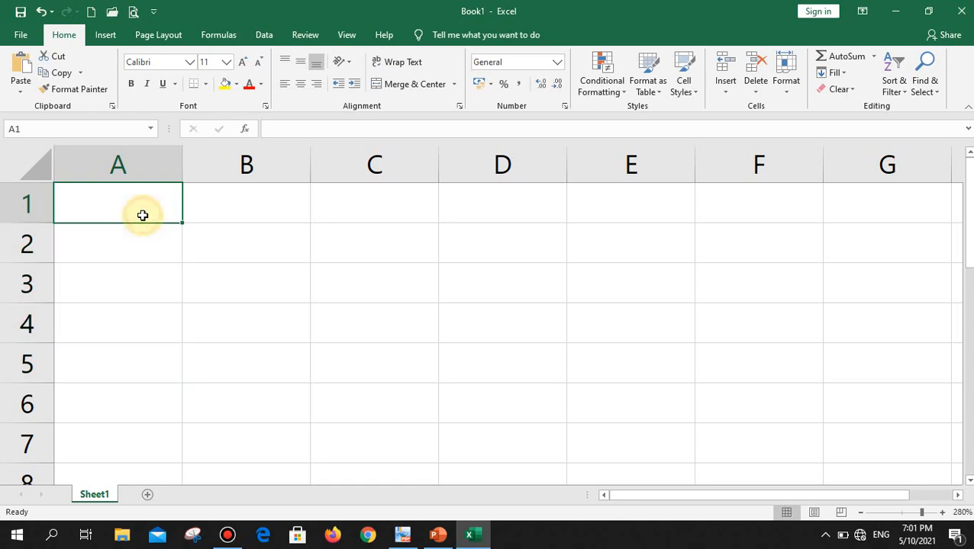
pyautogui.write('5')
pyautogui.press('Return')
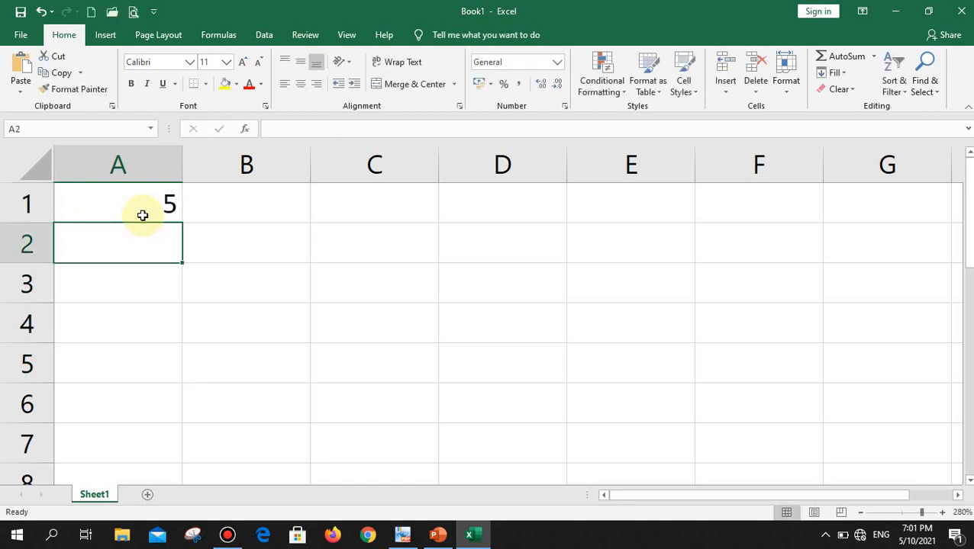
pyautogui.write('2')
pyautogui.press('Return')
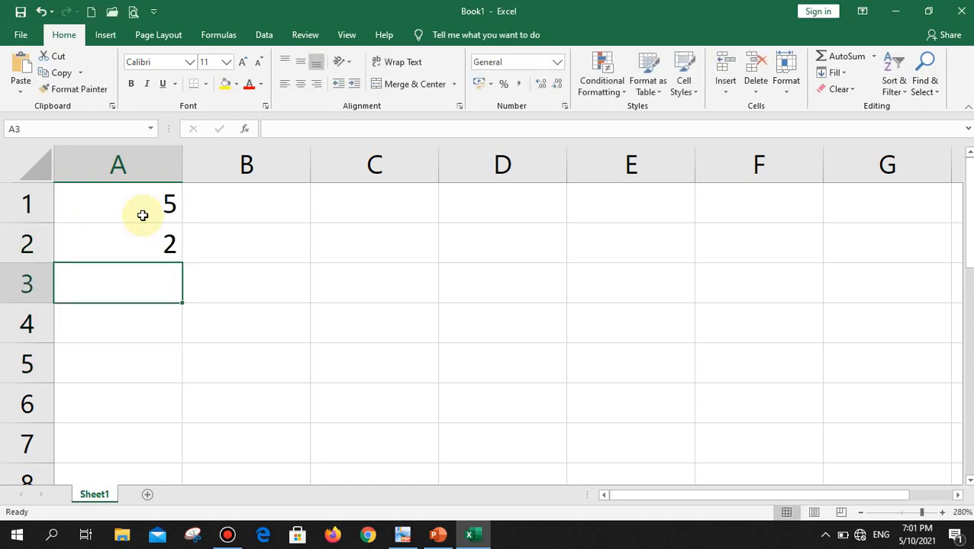
# Enter a formula in cell A3 that subtracts A2 from A1 (=A1-A2).
pyautogui.write('=')
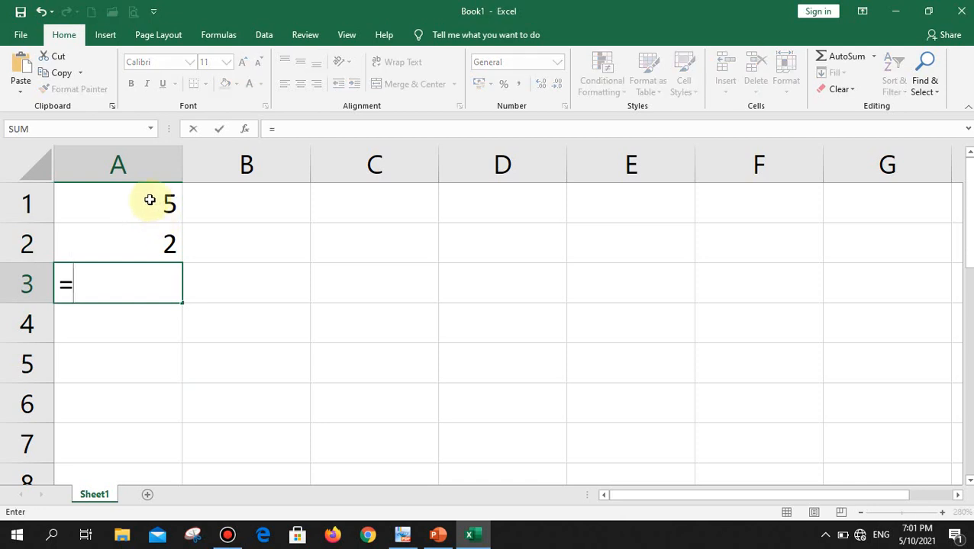
pyautogui.click(139, 203)
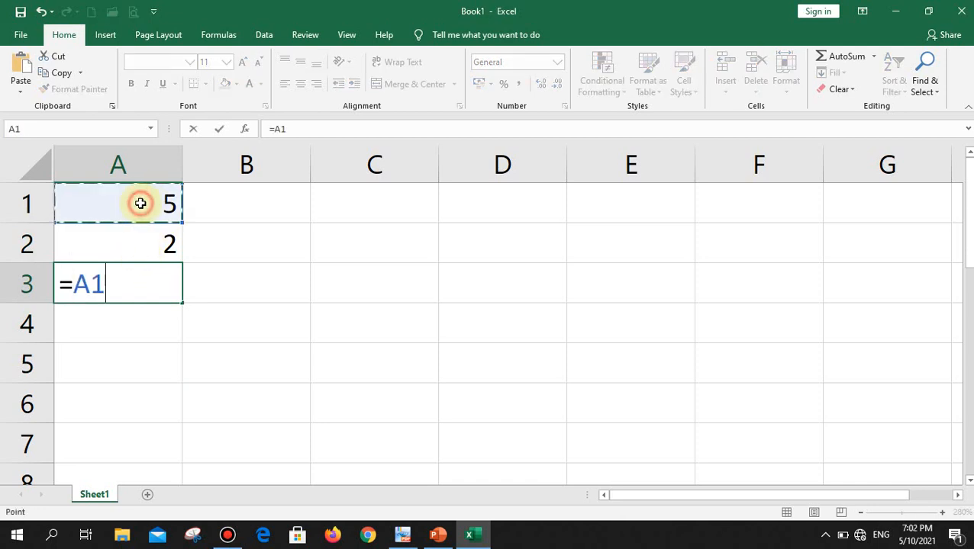
pyautogui.write('-')
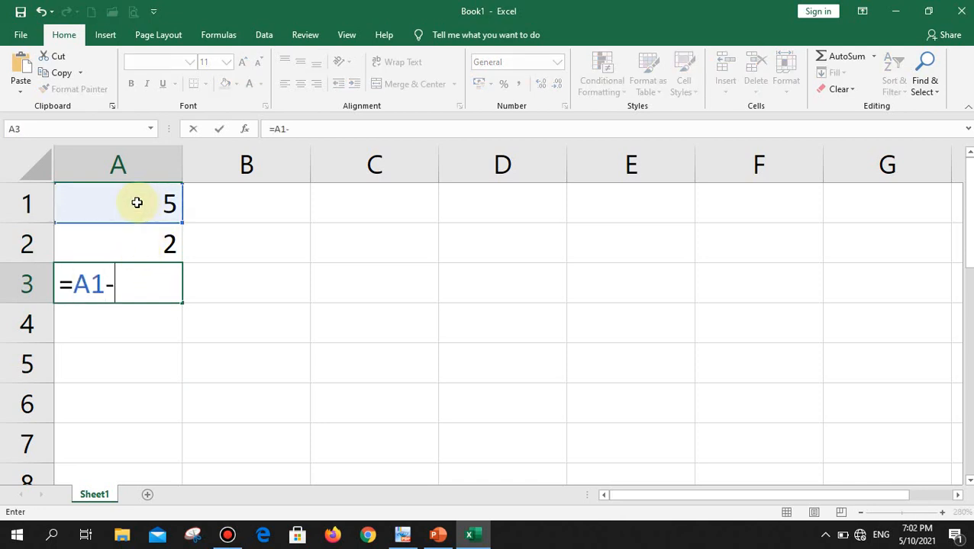
pyautogui.click(135, 244)
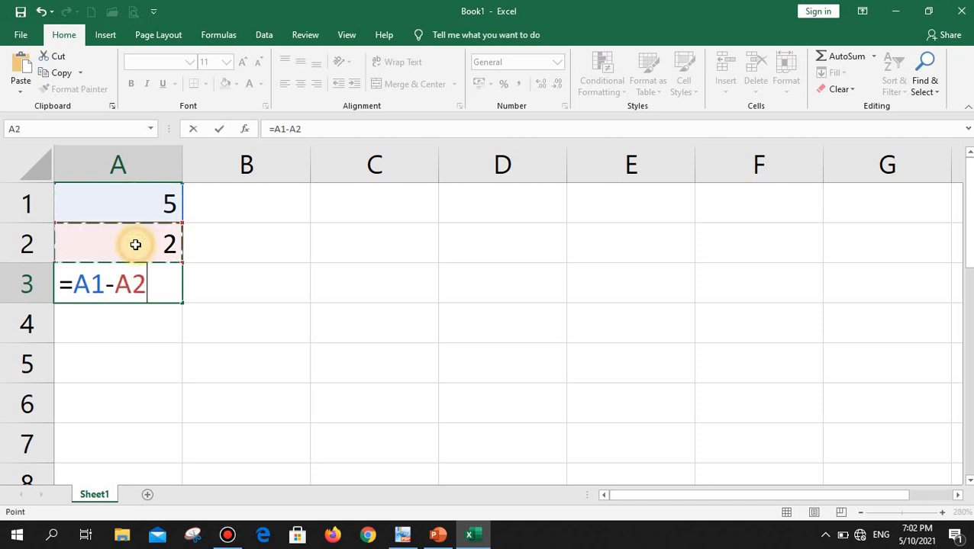
pyautogui.press('Return')
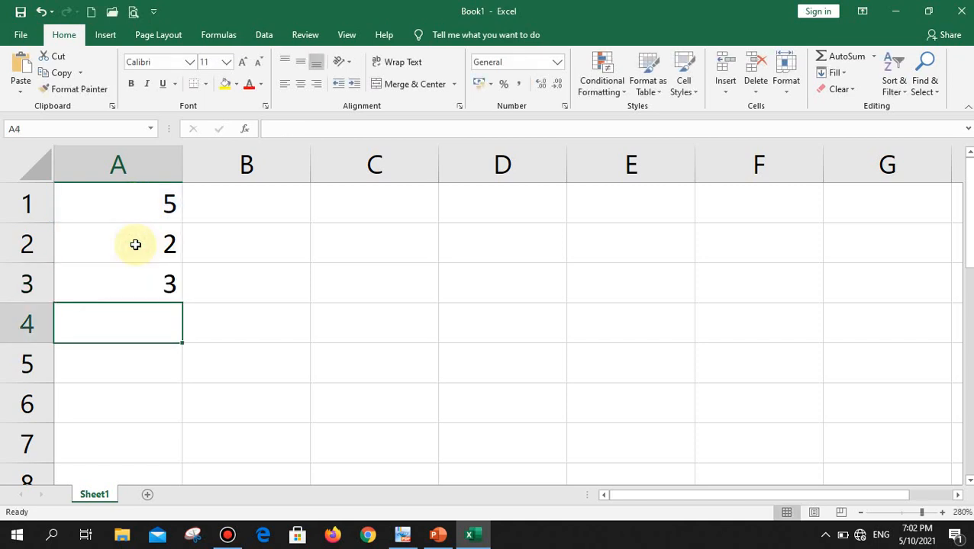
# Review the cell references of the subtraction formula in cell A3.
pyautogui.click(142, 282)
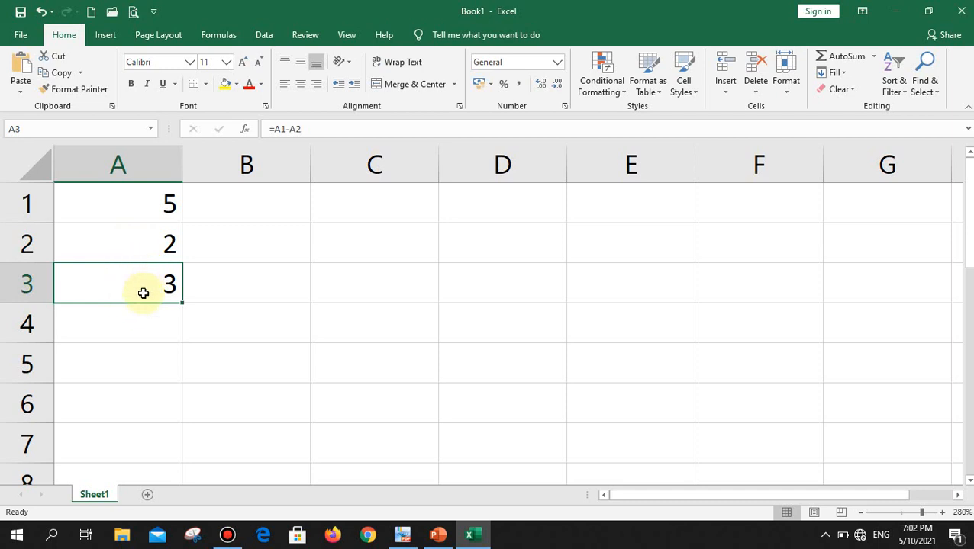
pyautogui.doubleClick(133, 284)
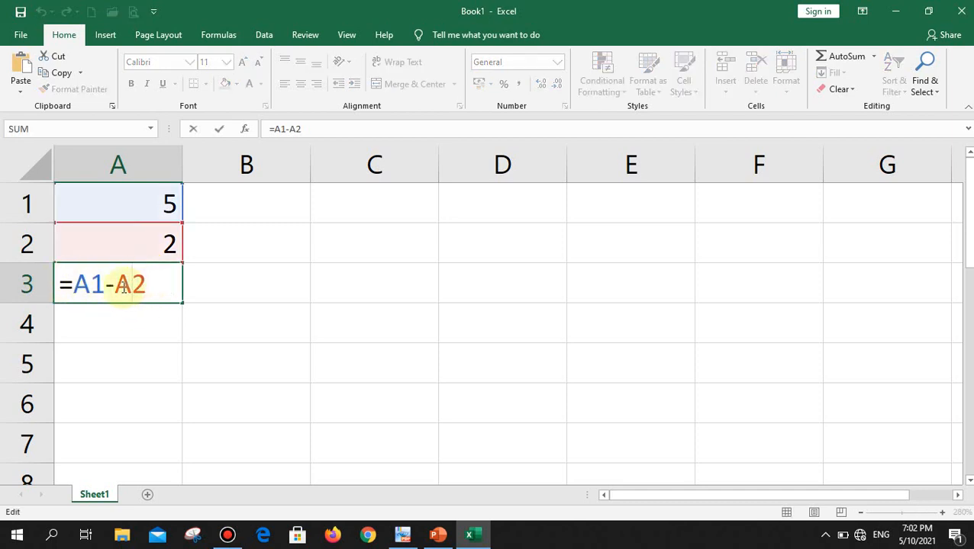
pyautogui.press('Return')
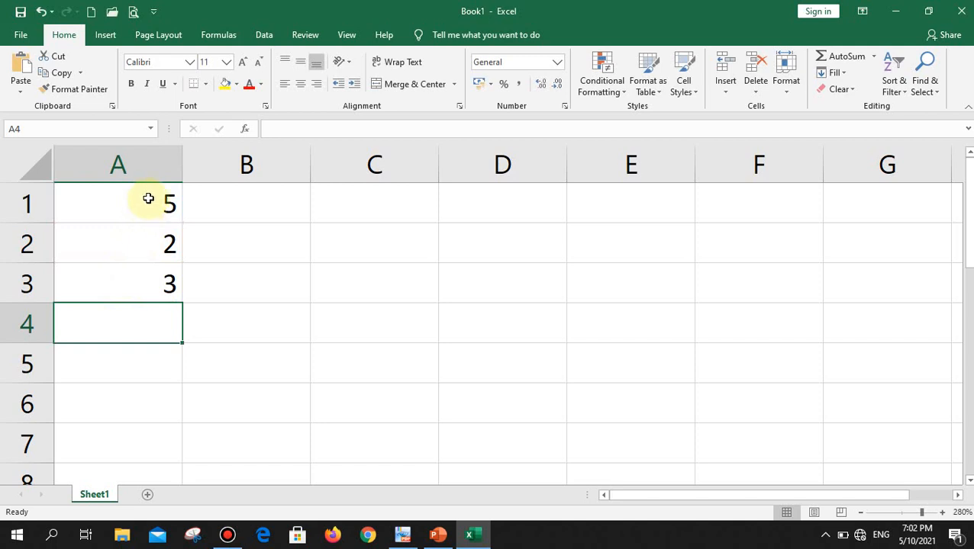
# Replace the formula in cell A3 with the multiplication =A1*A2 and review its operator and cell references.
pyautogui.click(149, 278)
pyautogui.press('Delete')
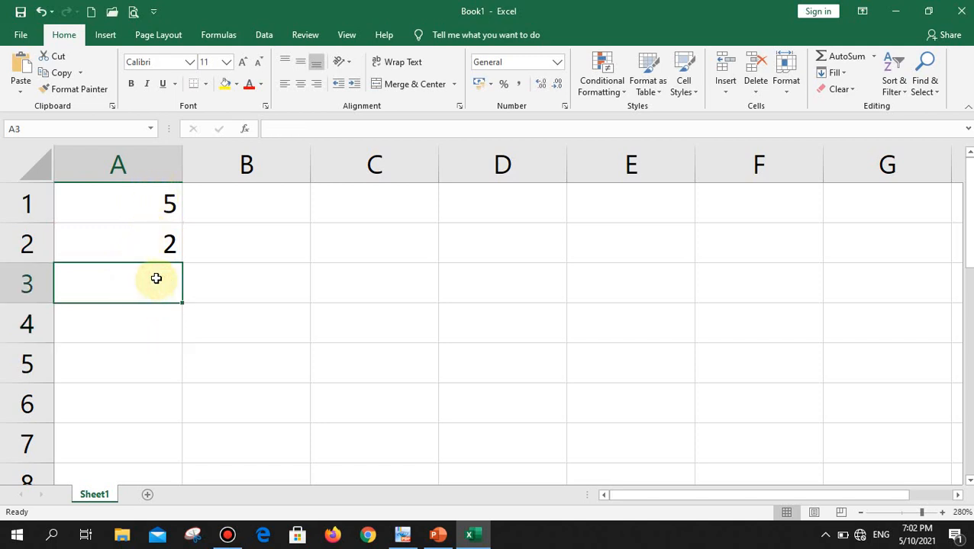
pyautogui.write('=')
pyautogui.click(153, 206)
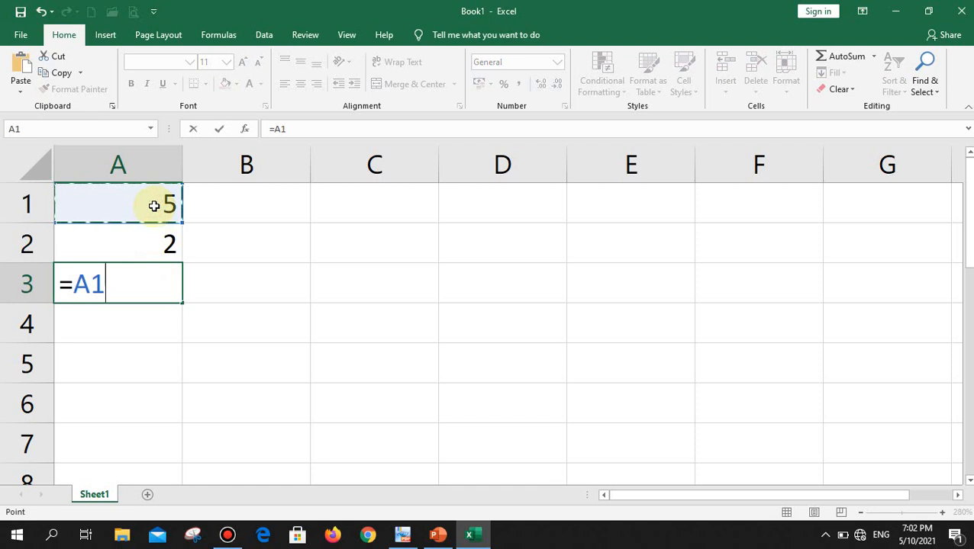
pyautogui.write('*')
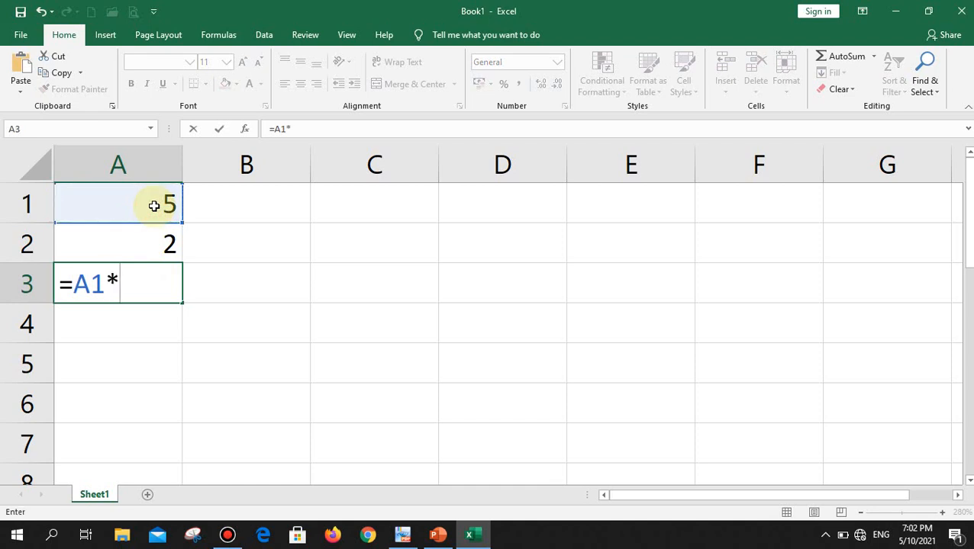
pyautogui.click(133, 238)
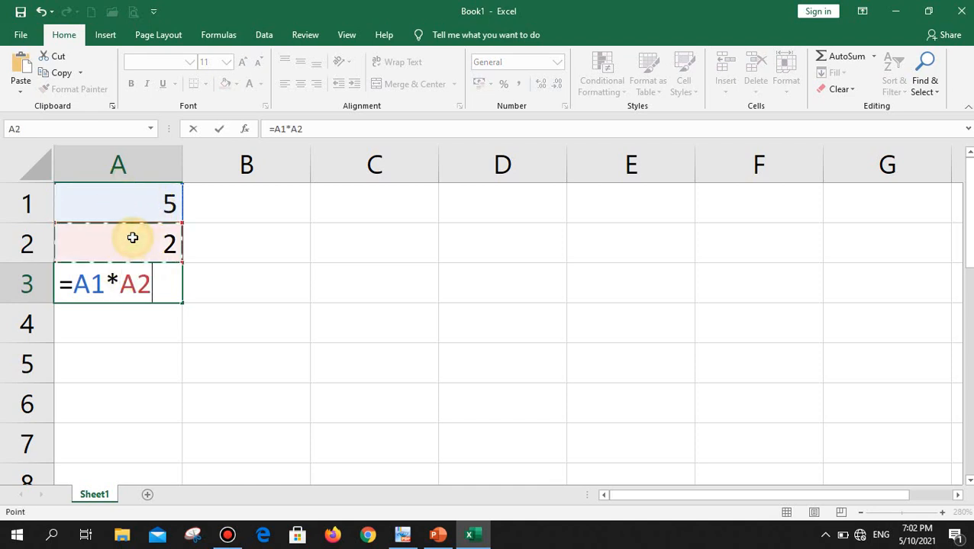
pyautogui.press('Return')
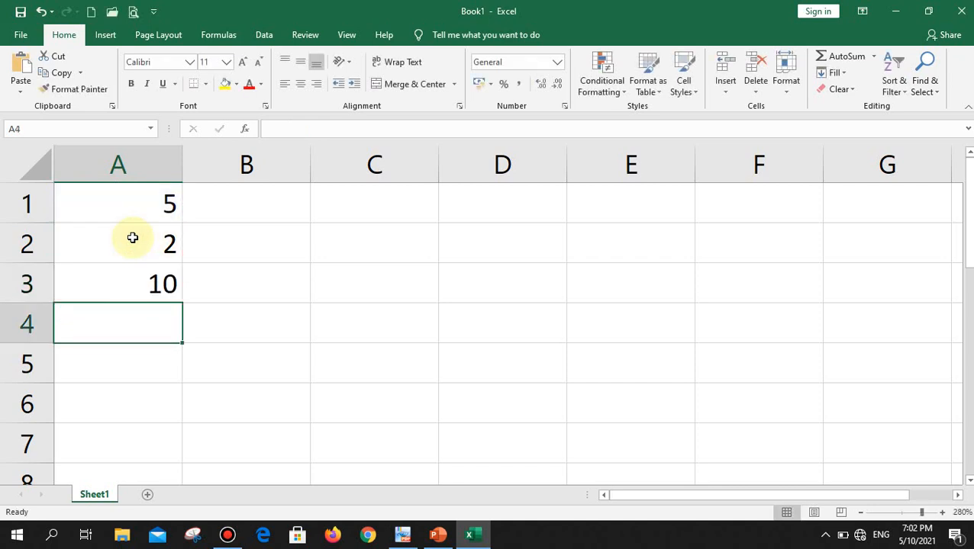
pyautogui.doubleClick(138, 284)
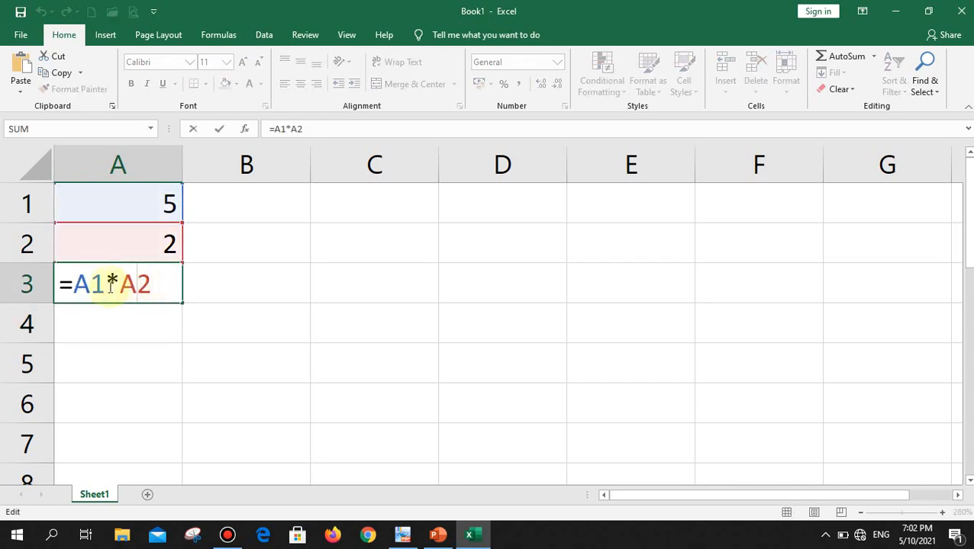
pyautogui.press('Return')
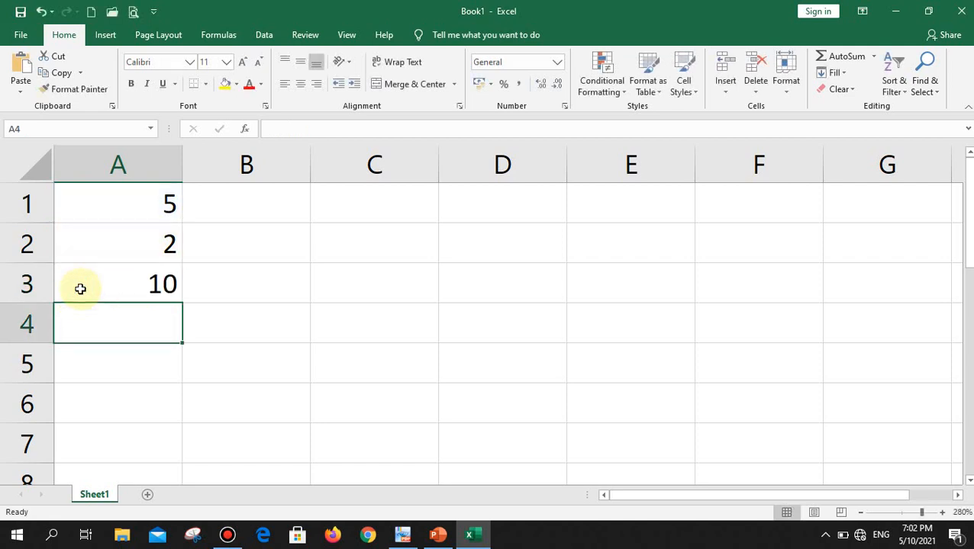
# Clear cell A3 and enter the division formula =A1/A2 in it.
pyautogui.click(80, 289)
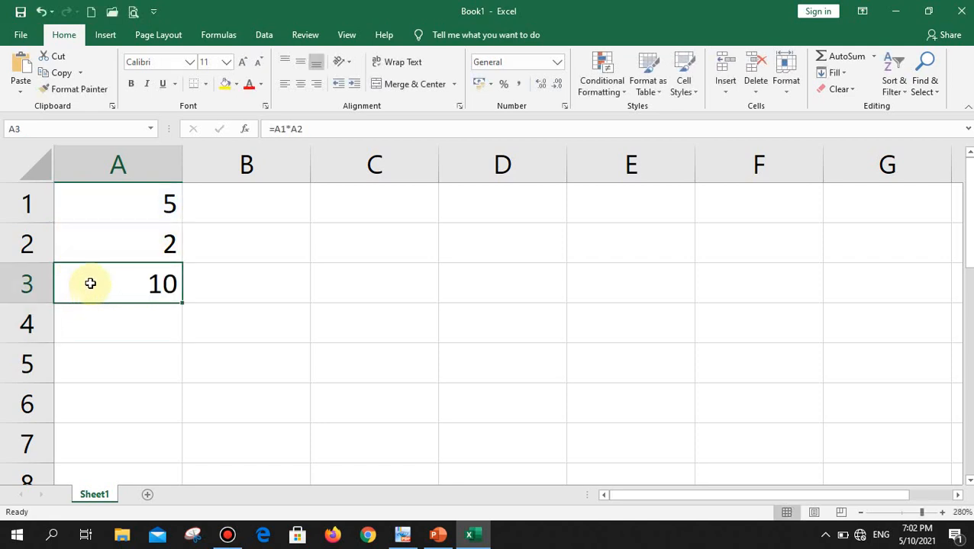
pyautogui.press('Delete')
pyautogui.write('=')
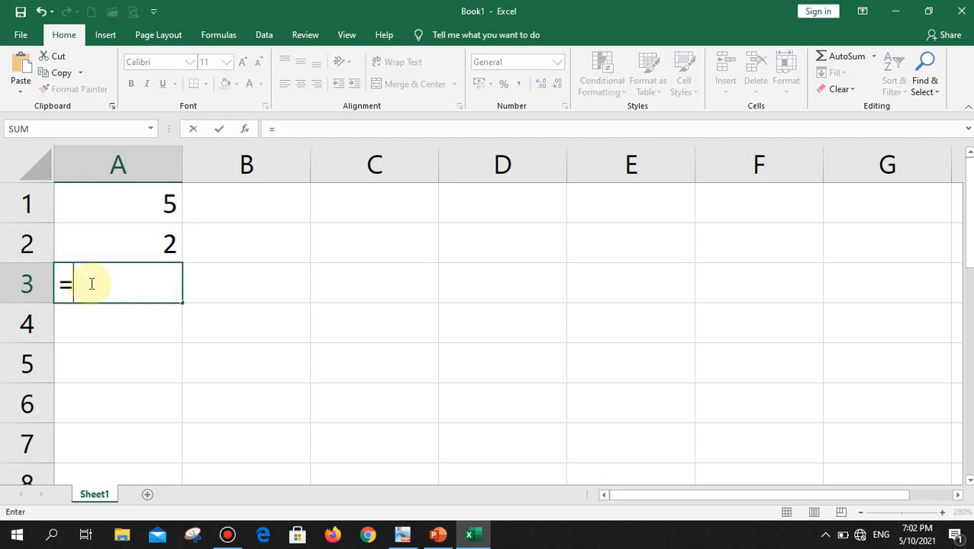
pyautogui.click(149, 209)
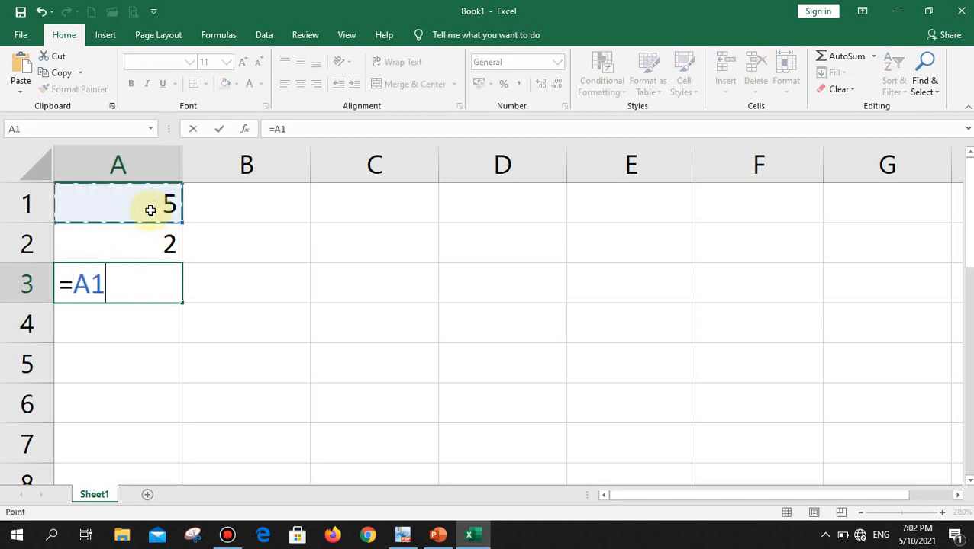
pyautogui.write('/')
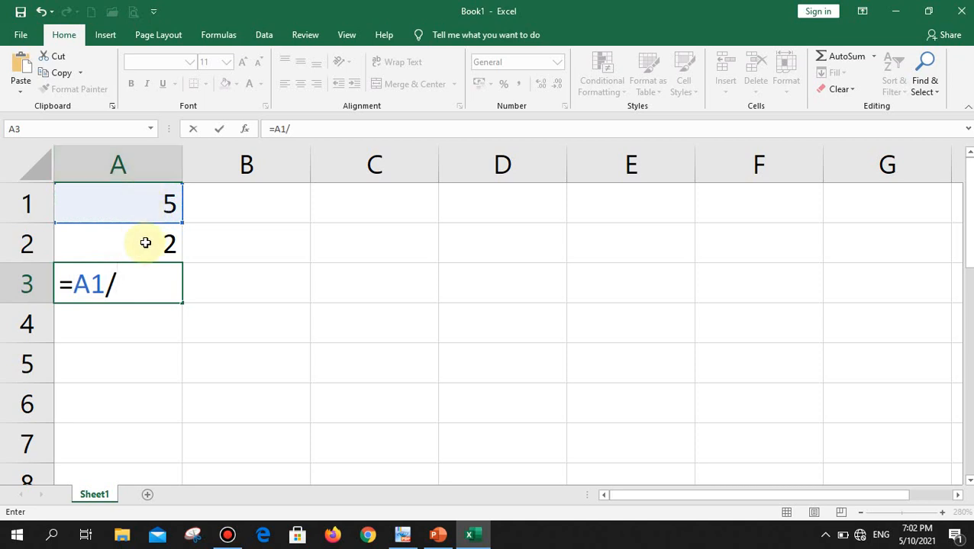
pyautogui.click(145, 243)
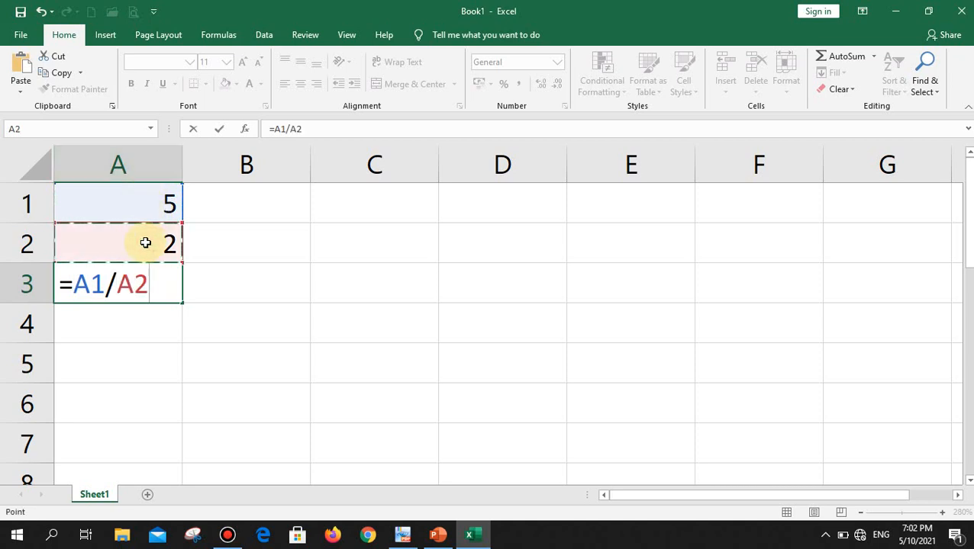
pyautogui.press('Return')
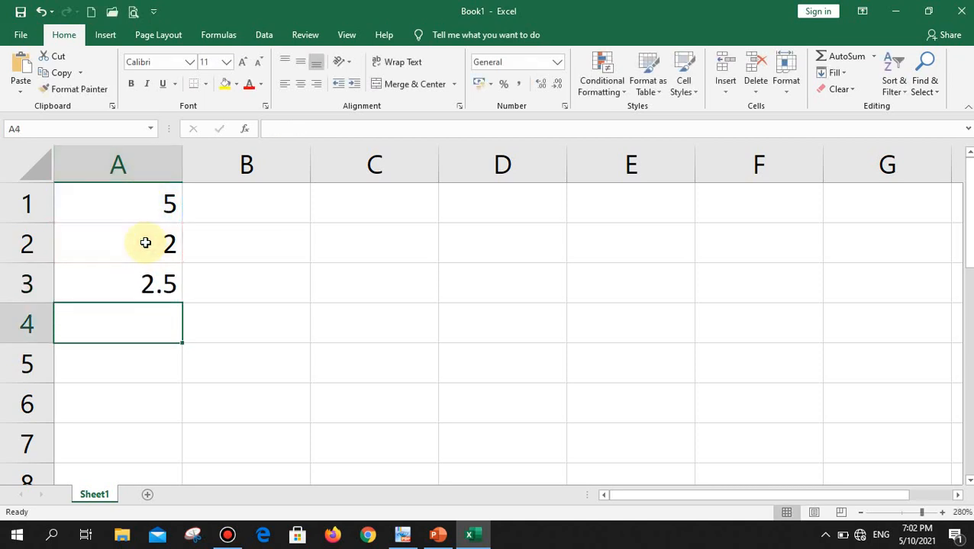
# Examine the division operator in the formula of cell A3.
pyautogui.doubleClick(161, 289)
pyautogui.moveTo(104, 291); pyautogui.dragTo(116, 291)
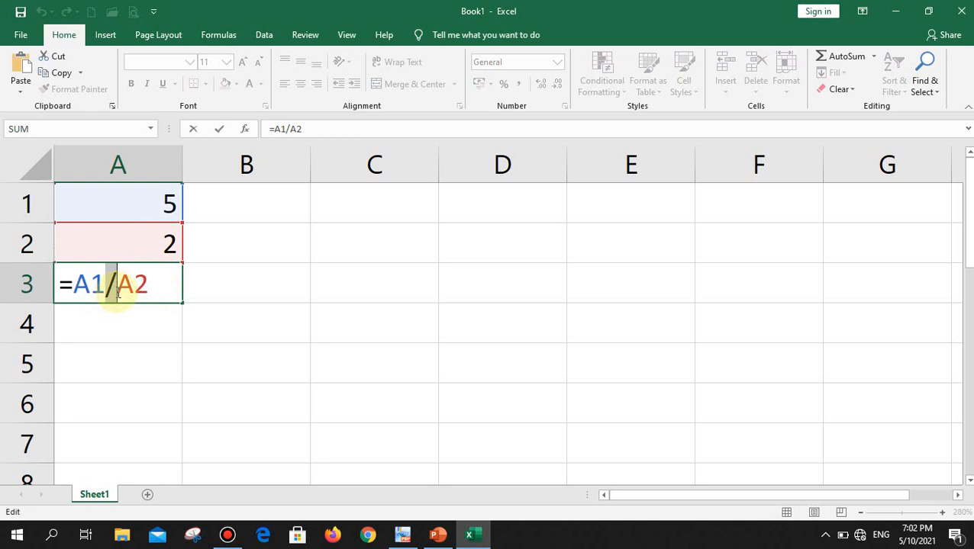
pyautogui.press('Return')
pyautogui.click(117, 292)
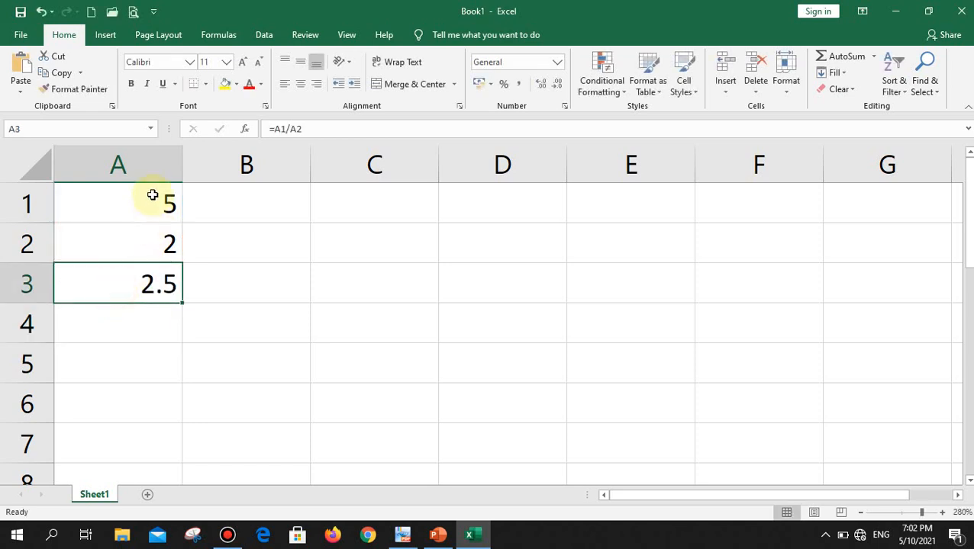
# Clear cells A1 to A3 and enter 2 in A1 and 3 in A2.
pyautogui.moveTo(146, 196); pyautogui.dragTo(149, 280)
pyautogui.press('Delete')
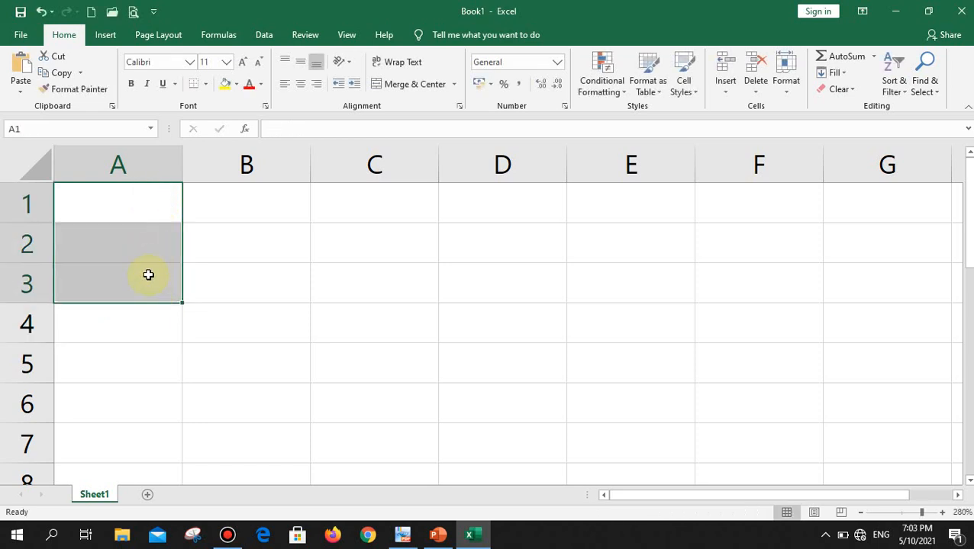
pyautogui.click(141, 205)
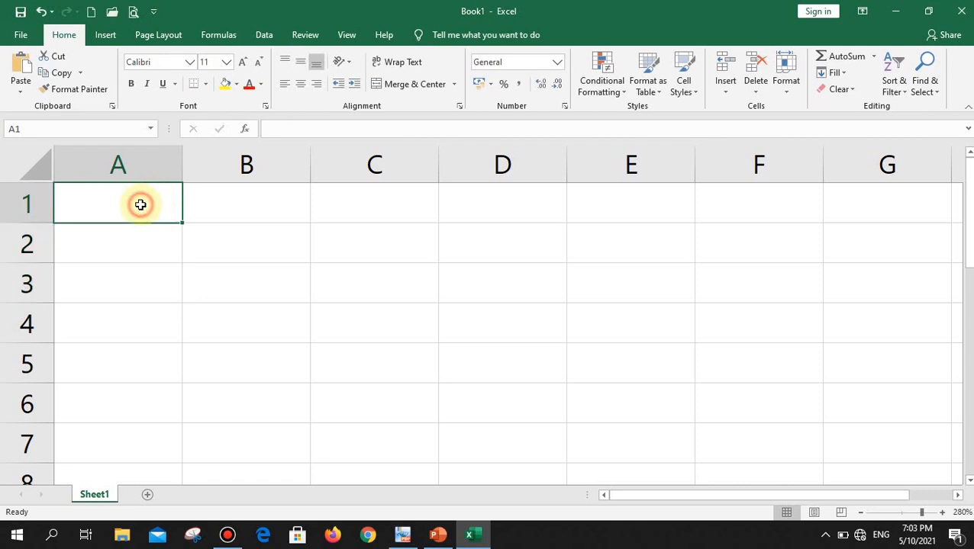
pyautogui.write('2')
pyautogui.press('Return')
pyautogui.write('3')
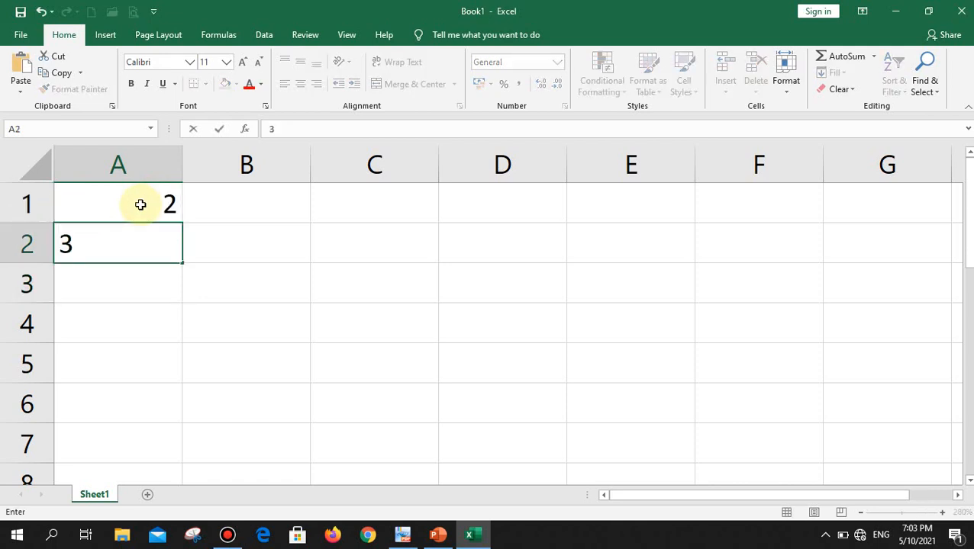
# Enter a formula in cell A3 that raises A1 to the power of A2 (=A1^A2).
pyautogui.click(141, 282)
pyautogui.write('=')
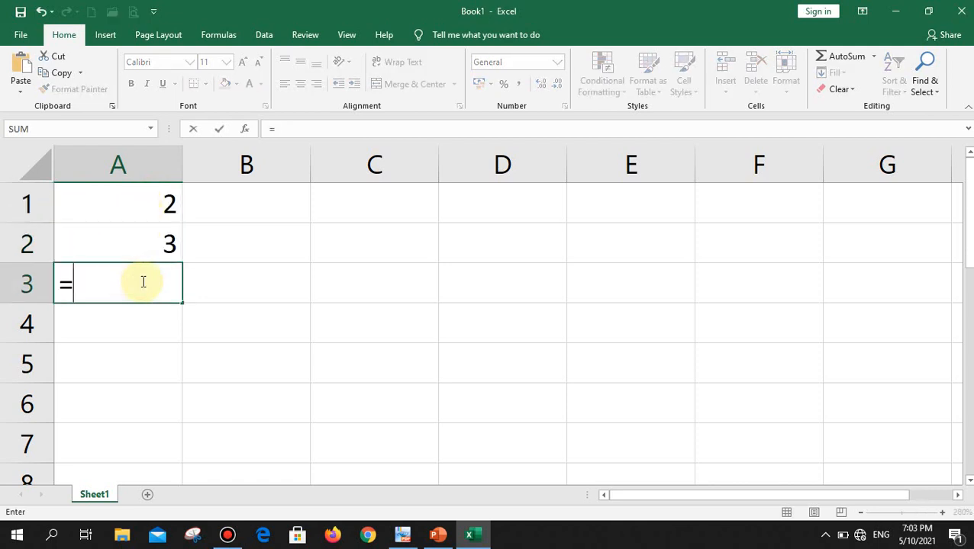
pyautogui.click(161, 196)
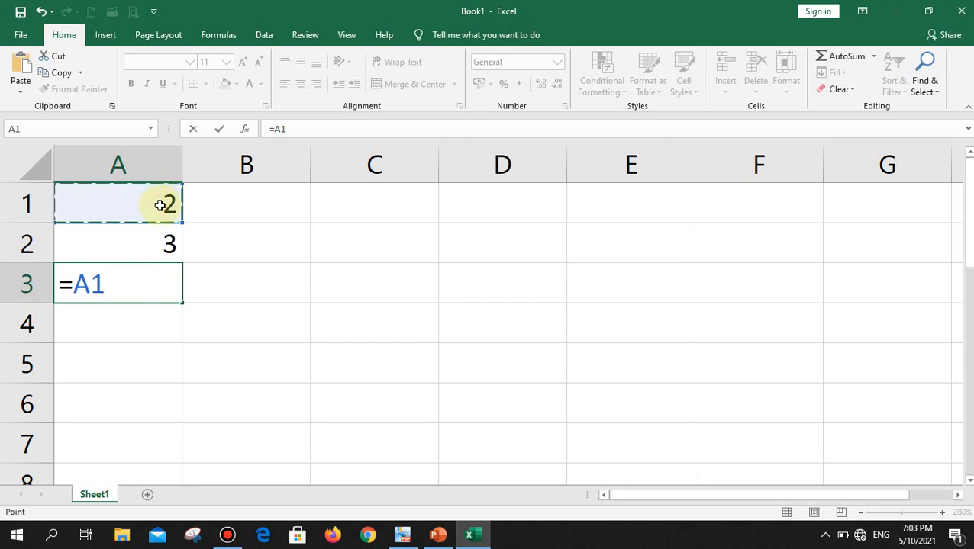
pyautogui.write('^')
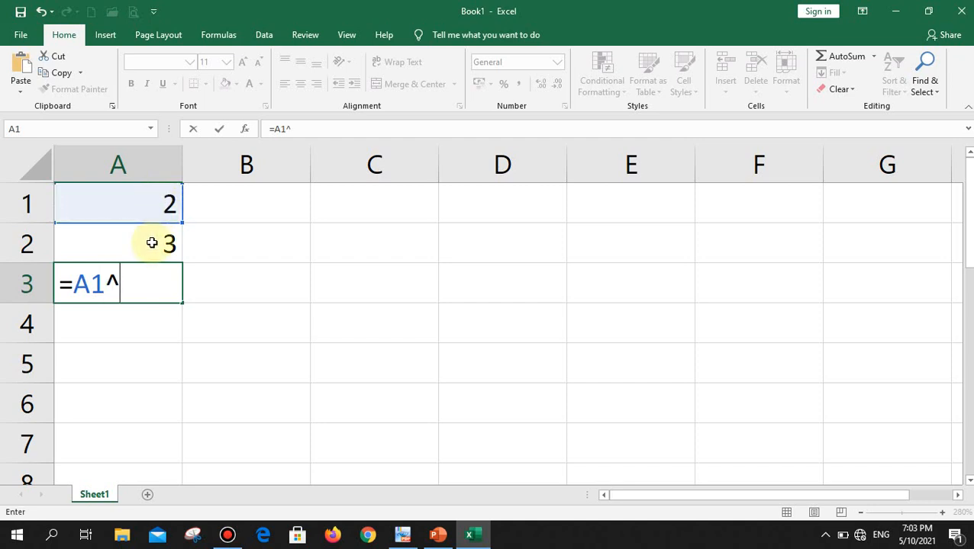
pyautogui.click(152, 242)
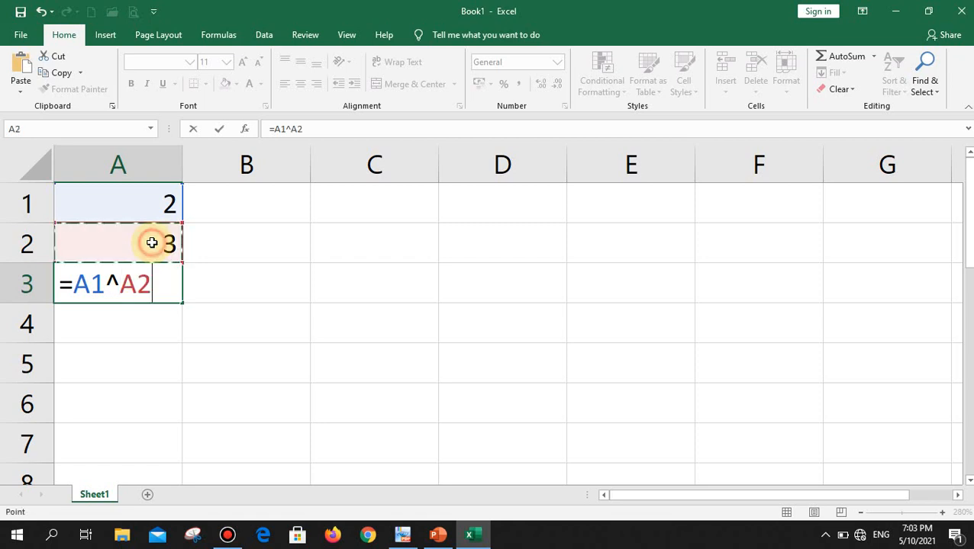
pyautogui.press('Return')
# Review the exponent operator and cell references of the formula in cell A3.
pyautogui.click(158, 281)
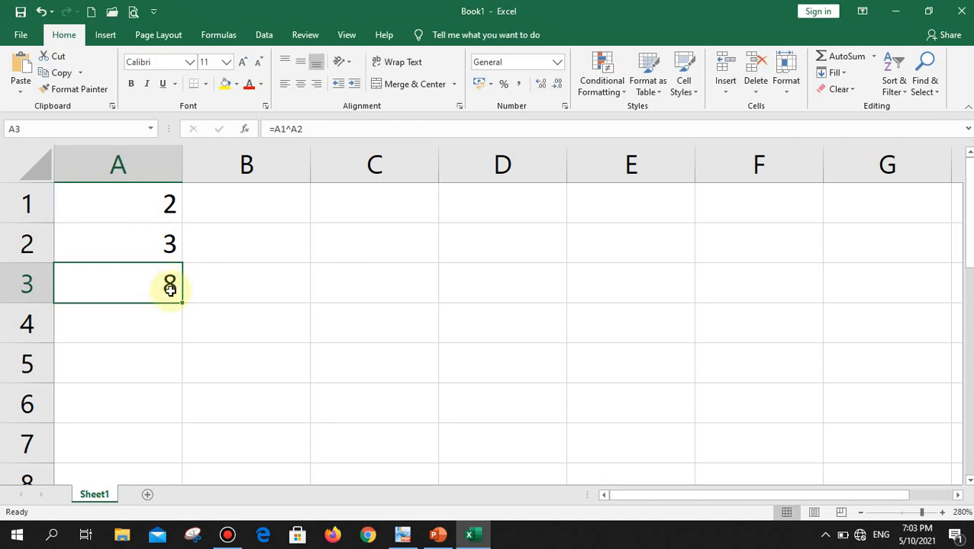
pyautogui.doubleClick(168, 282)
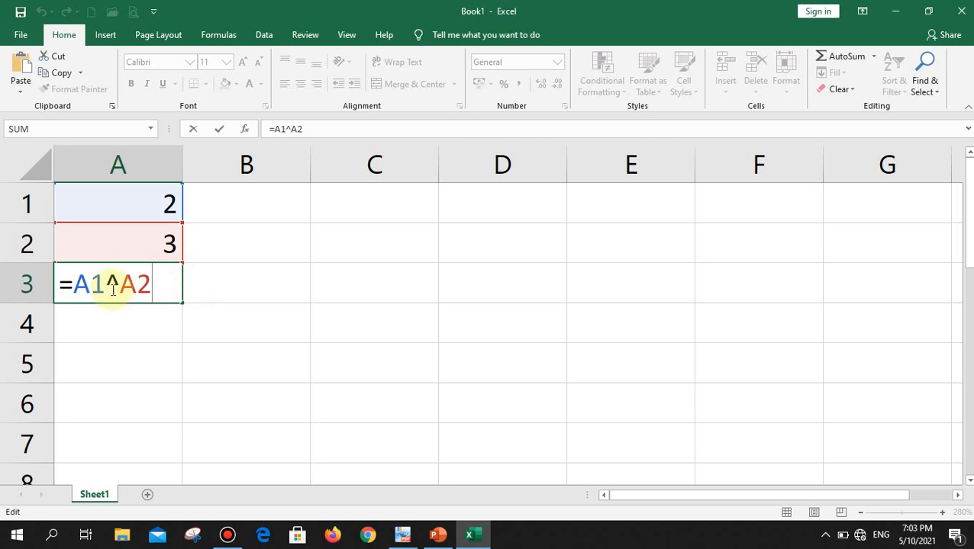
pyautogui.press('Return')
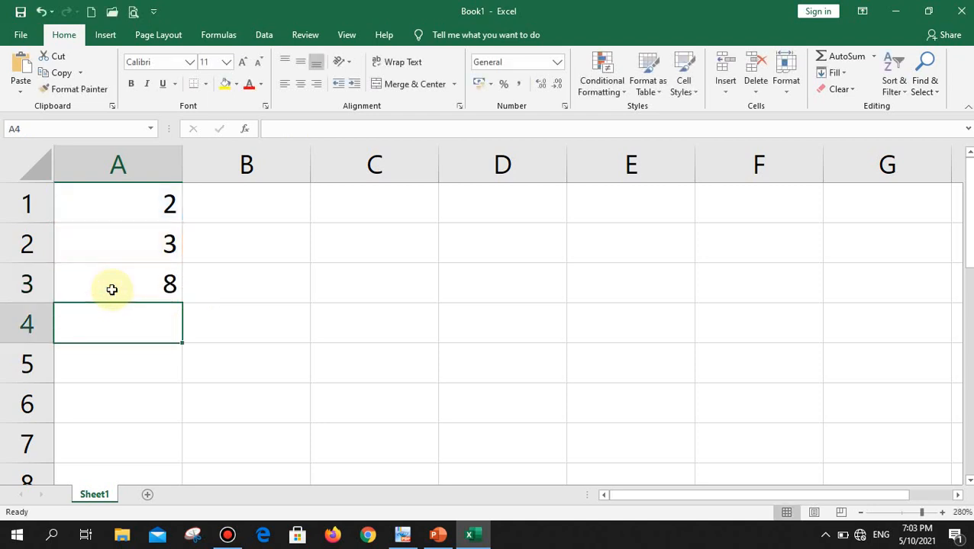
# Clear cells A1 to A3 and enter the formula =5+5 with plain numbers in cell A1.
pyautogui.click(150, 199)
pyautogui.moveTo(150, 199); pyautogui.dragTo(153, 283)
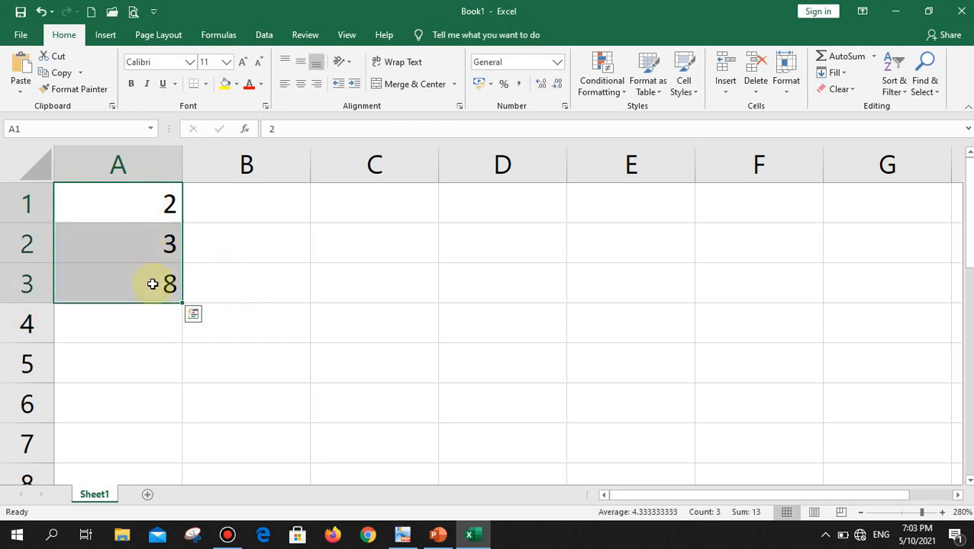
pyautogui.press('Delete')
pyautogui.click(138, 215)
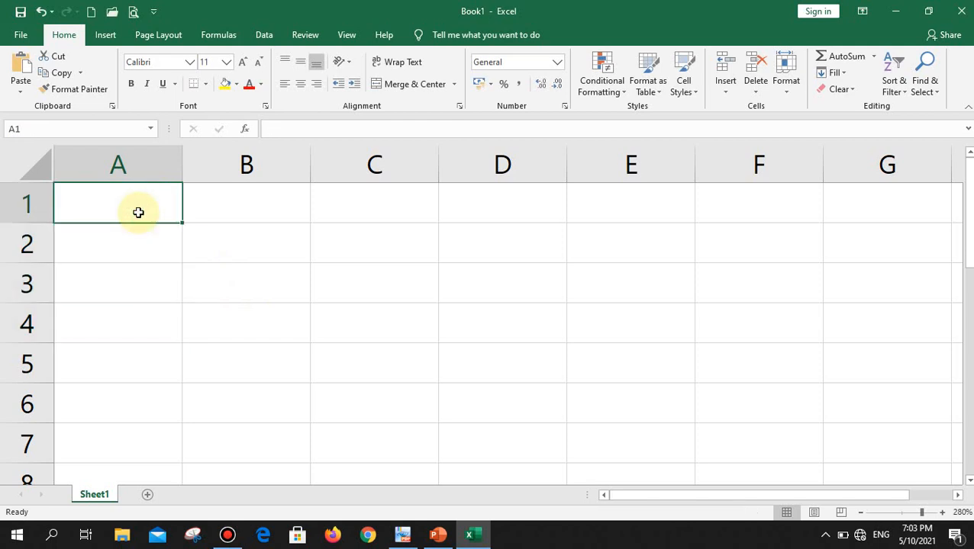
pyautogui.write('=')
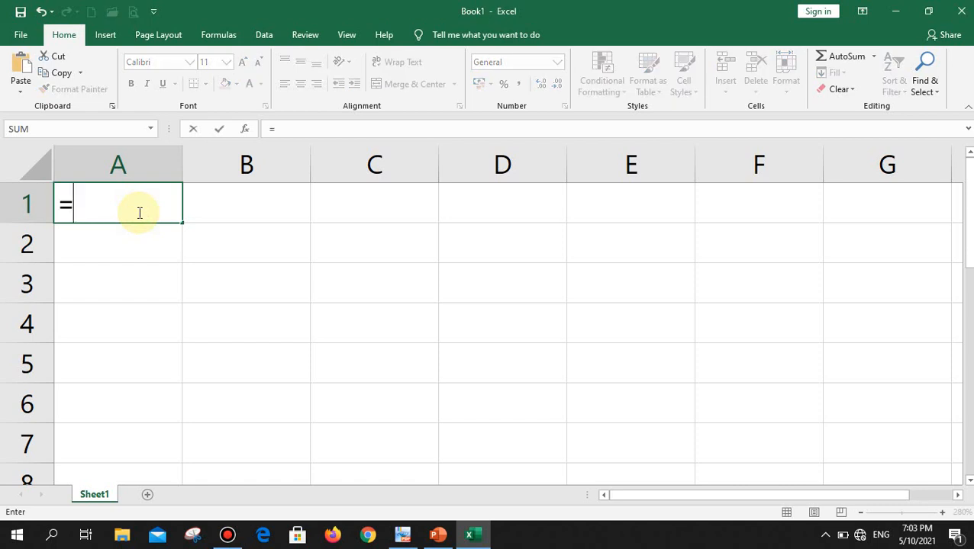
pyautogui.write('5+5')
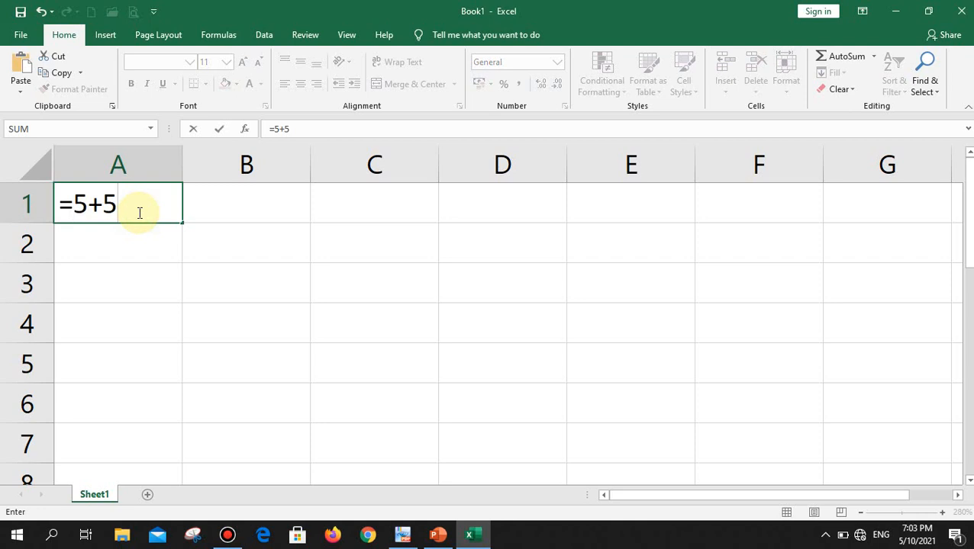
pyautogui.press('Return')
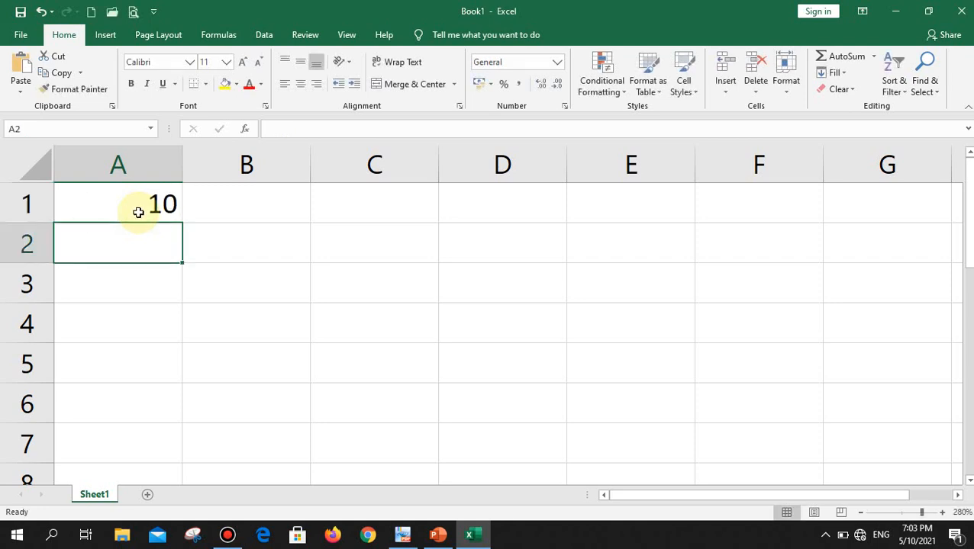
# Clear the formula from cell A1.
pyautogui.click(138, 212)
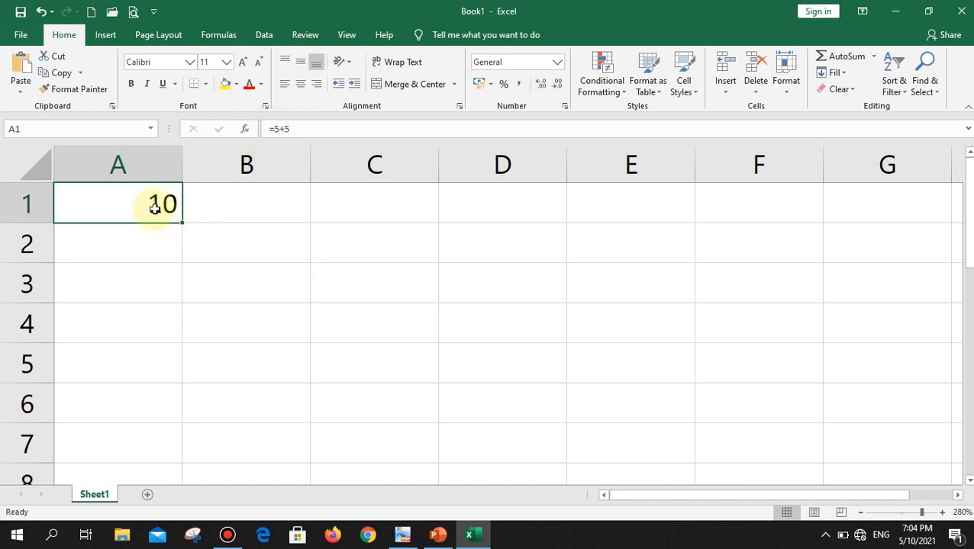
pyautogui.press('Delete')
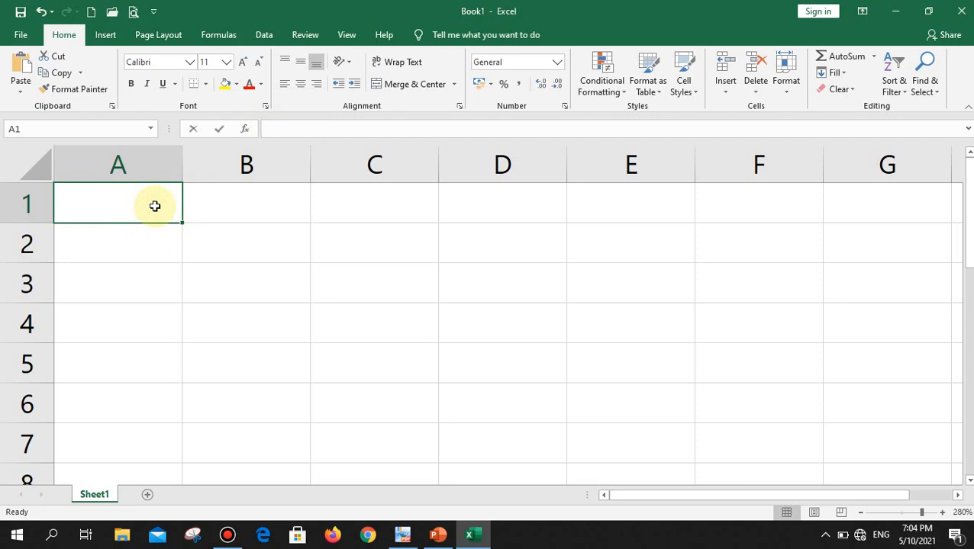
# Enter 56 in cell A1 and a formula in B1 that multiplies A1 by 2 (=A1*2).
pyautogui.write('56')
pyautogui.press('Return')
pyautogui.click(233, 201)
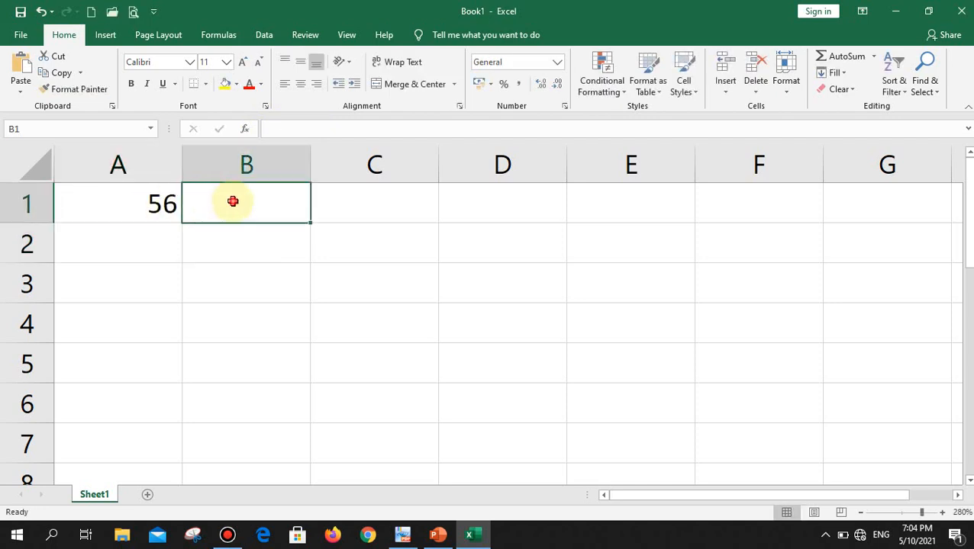
pyautogui.write('=')
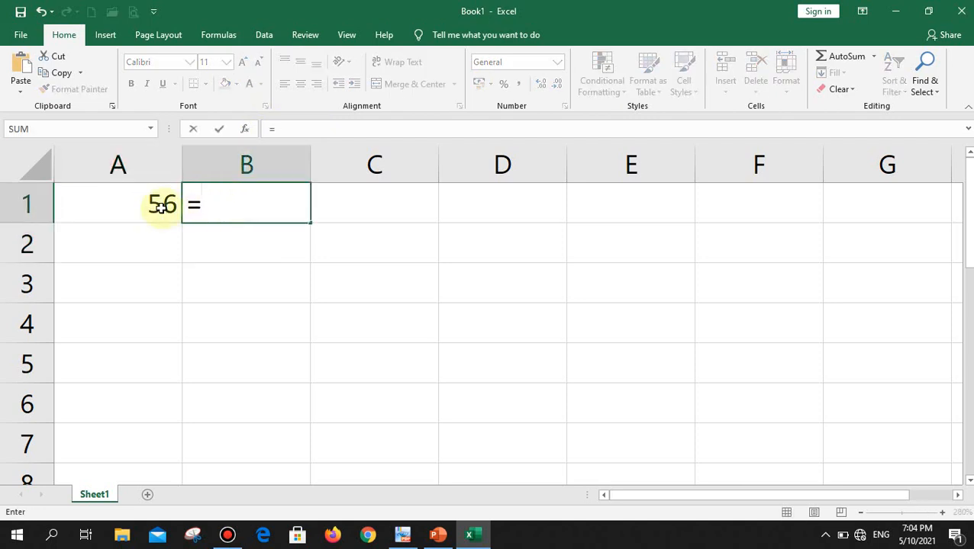
pyautogui.click(161, 207)
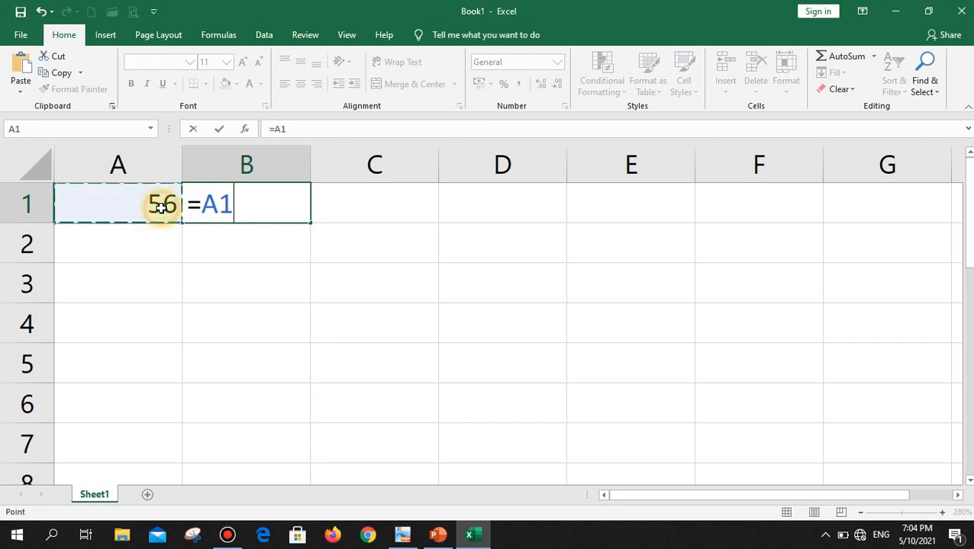
pyautogui.write('*2')
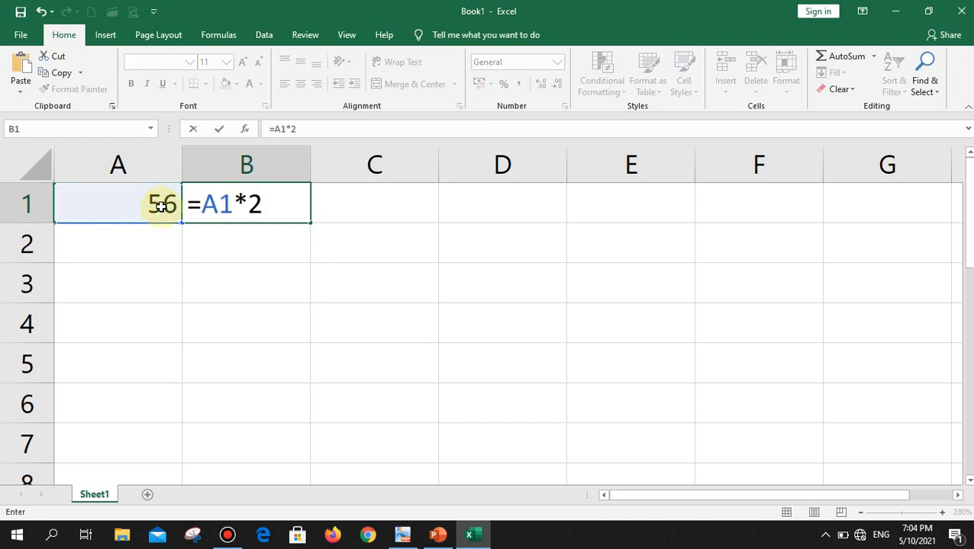
pyautogui.press('Return')
pyautogui.click(260, 204)
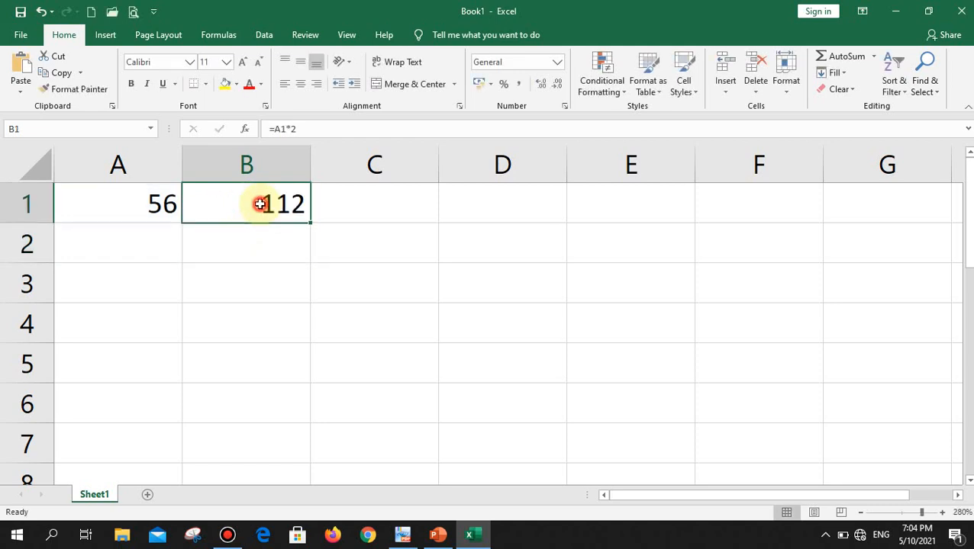
# Clear the contents of cells A1 and B1.
pyautogui.moveTo(148, 203); pyautogui.dragTo(255, 205)
pyautogui.press('Delete')
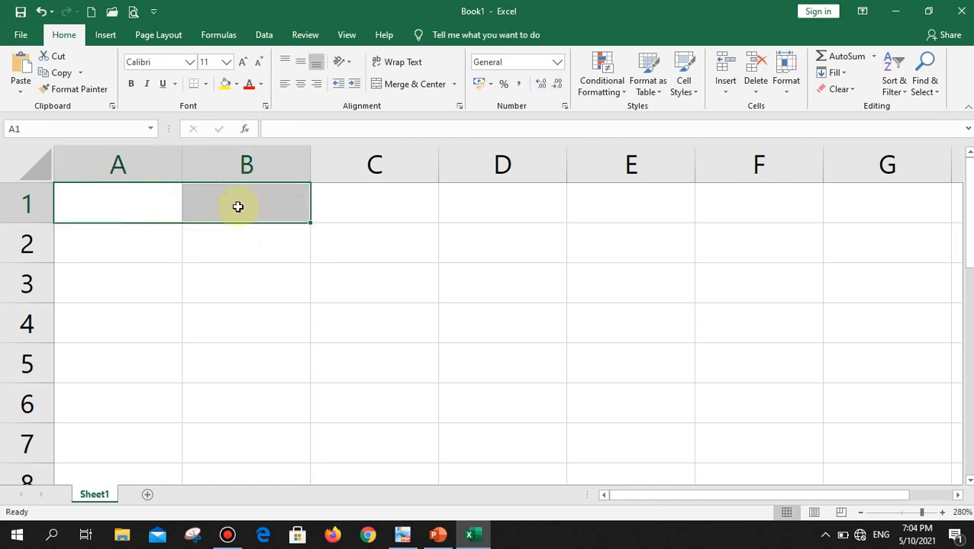
pyautogui.click(161, 206)
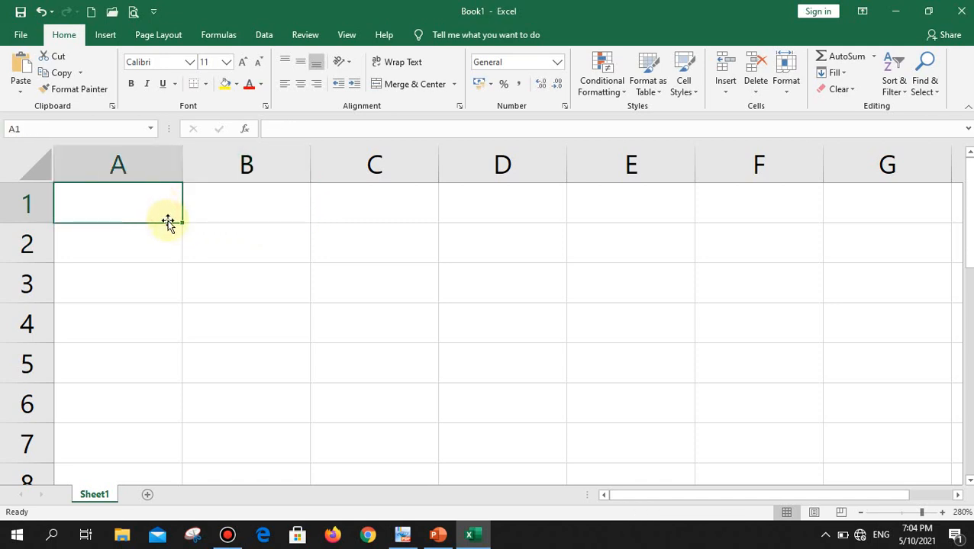
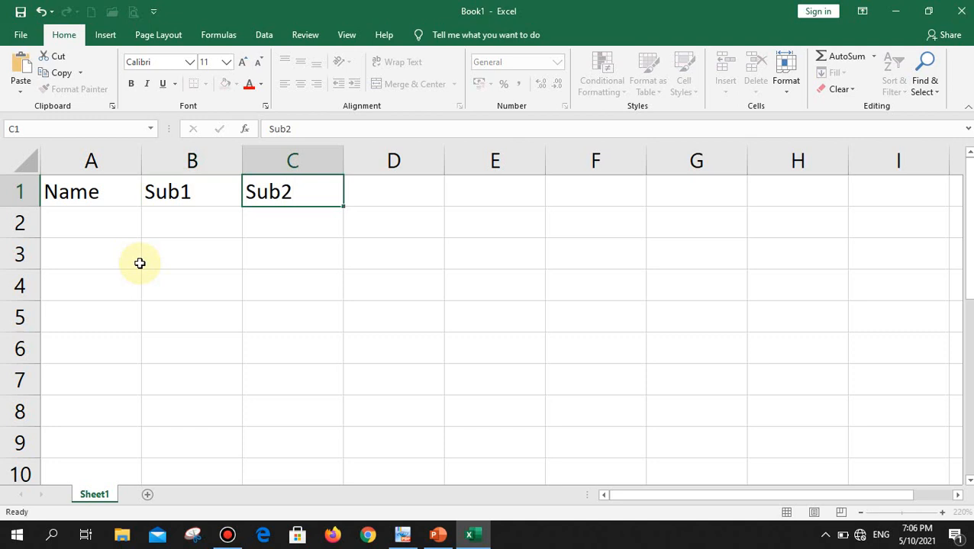
# Add the column headings Total in D1 and Average in E1.
pyautogui.write('Total')
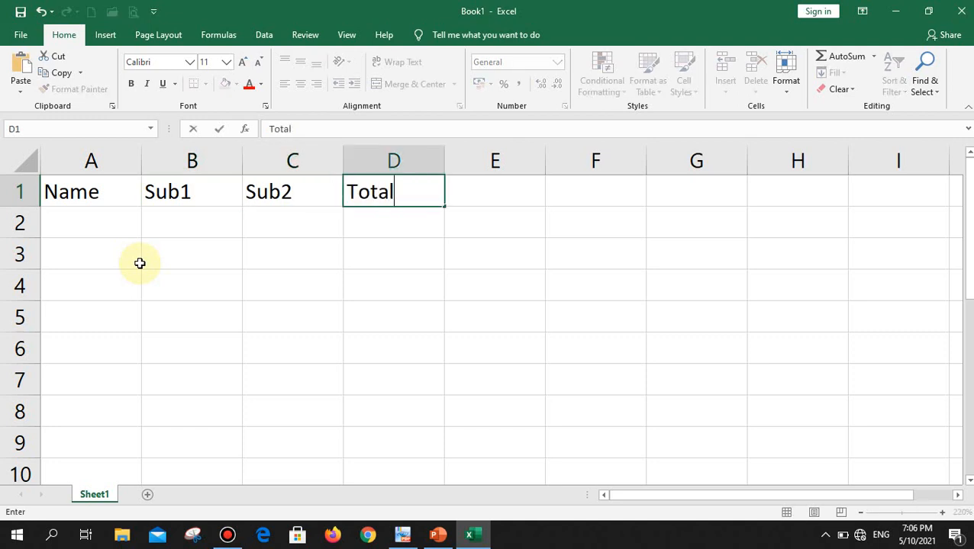
pyautogui.press('Tab')
pyautogui.write('A')
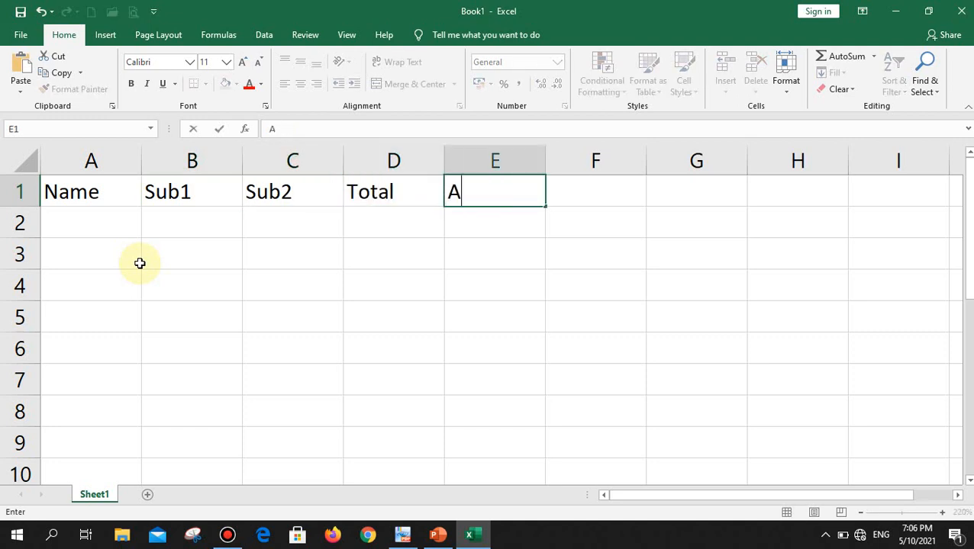
pyautogui.write('verage')
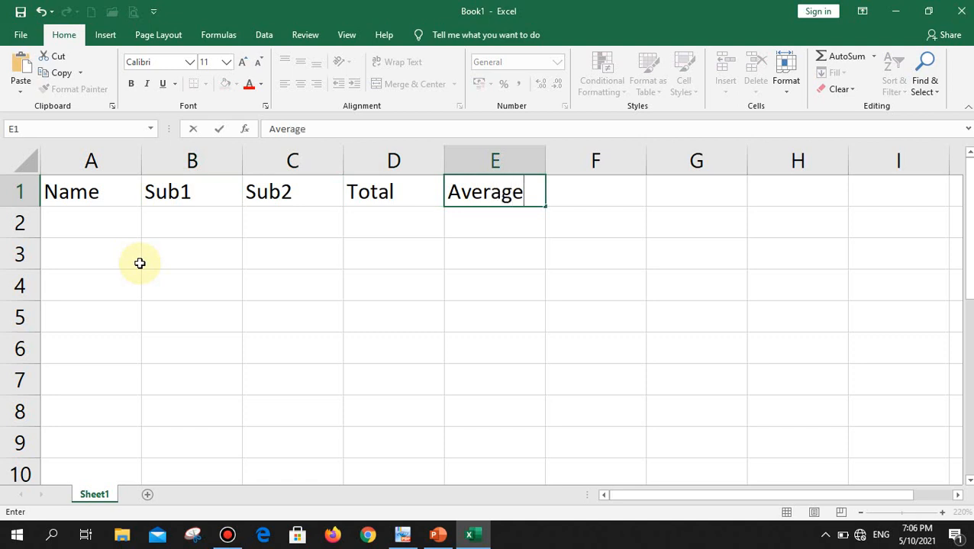
pyautogui.press('Return')
# Fill the Name column in cells A2 to A5 with A, W, E and R.
pyautogui.click(114, 233)
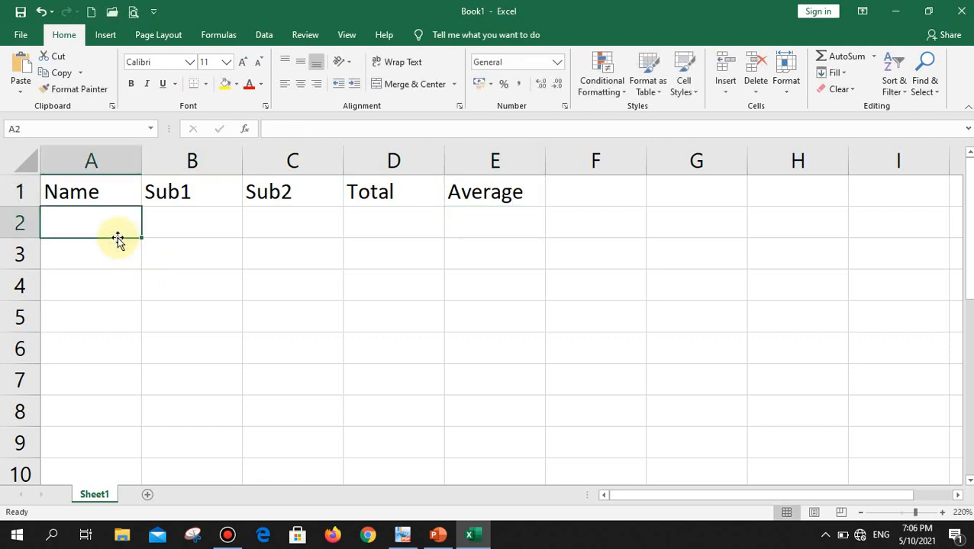
pyautogui.write('A')
pyautogui.press('Return')
pyautogui.write('W')
pyautogui.press('Return')
pyautogui.write('E')
pyautogui.press('Return')
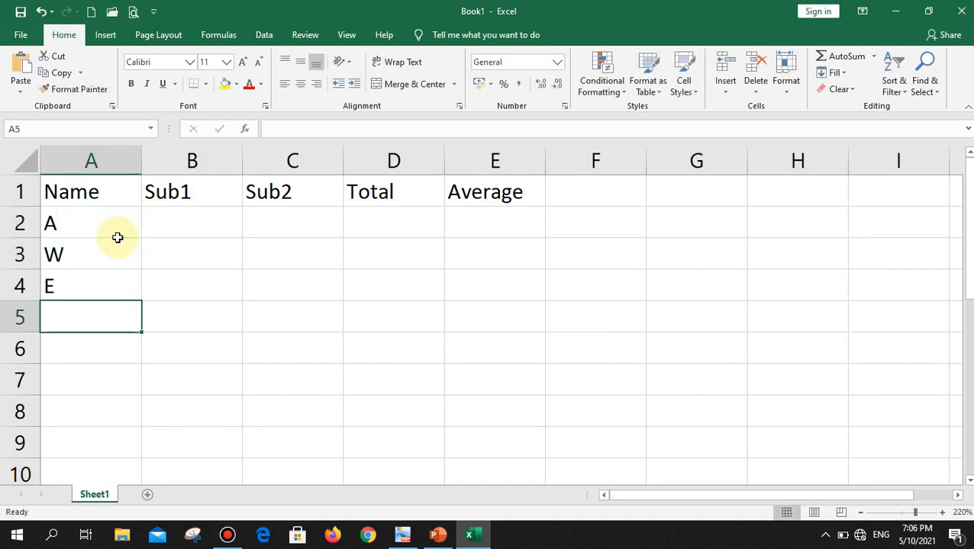
pyautogui.write('R')
pyautogui.click(105, 224)
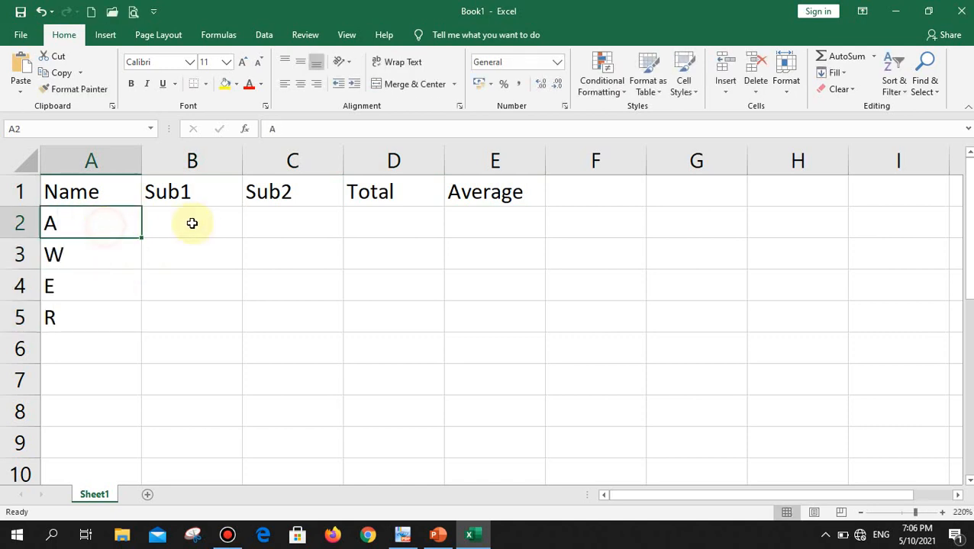
# Enter the marks 50, 25, 47 and 80 in the Sub1 column and 50 in the first Sub2 cell.
pyautogui.click(174, 222)
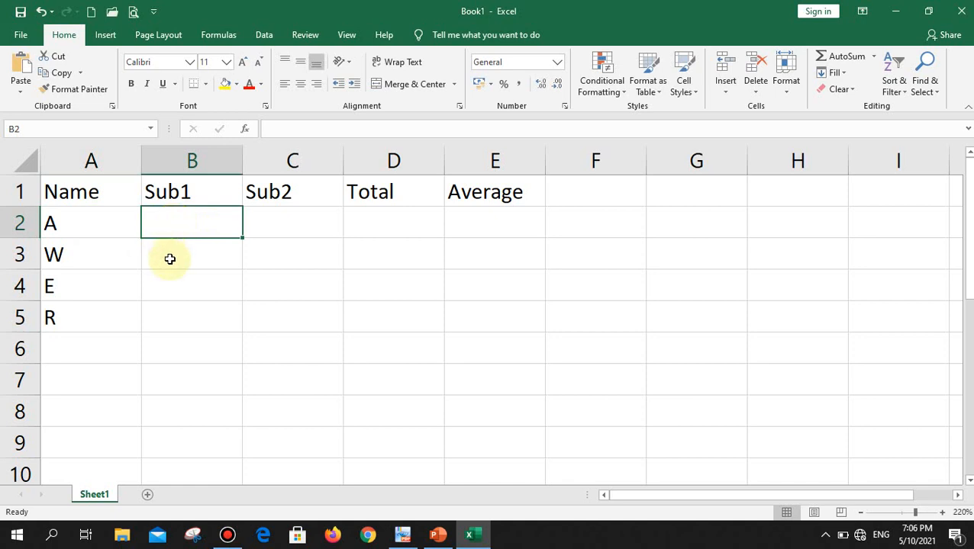
pyautogui.write('50')
pyautogui.press('Return')
pyautogui.write('25')
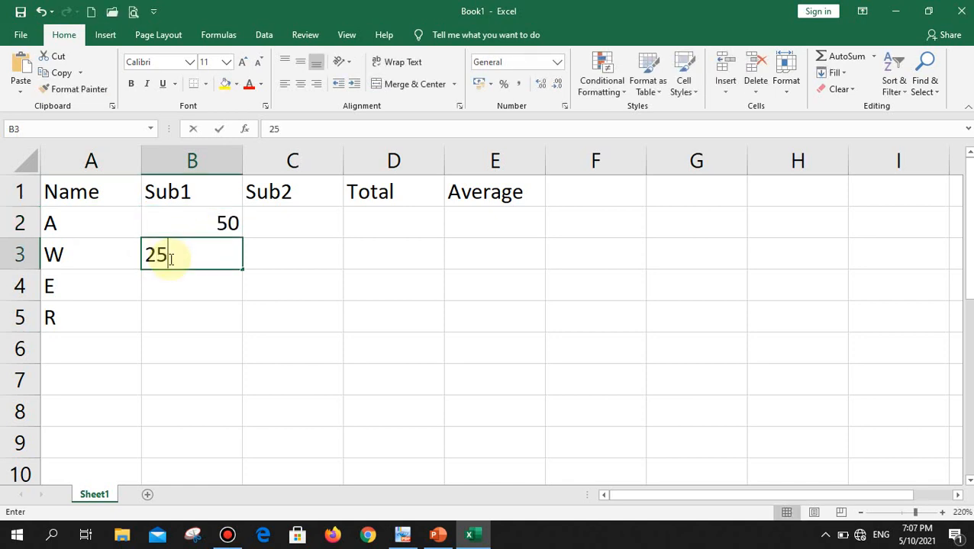
pyautogui.press('Return')
pyautogui.write('47')
pyautogui.press('Return')
pyautogui.write('80')
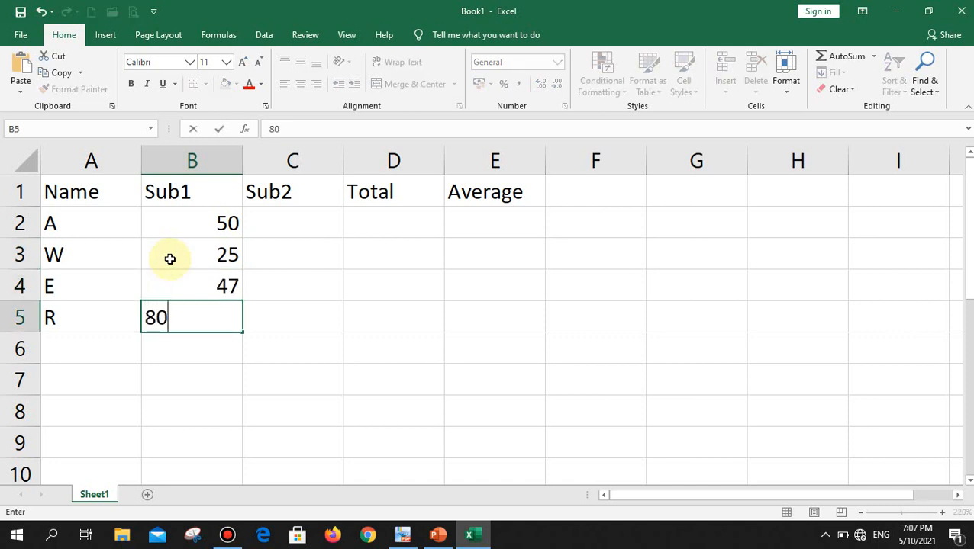
pyautogui.press('Return')
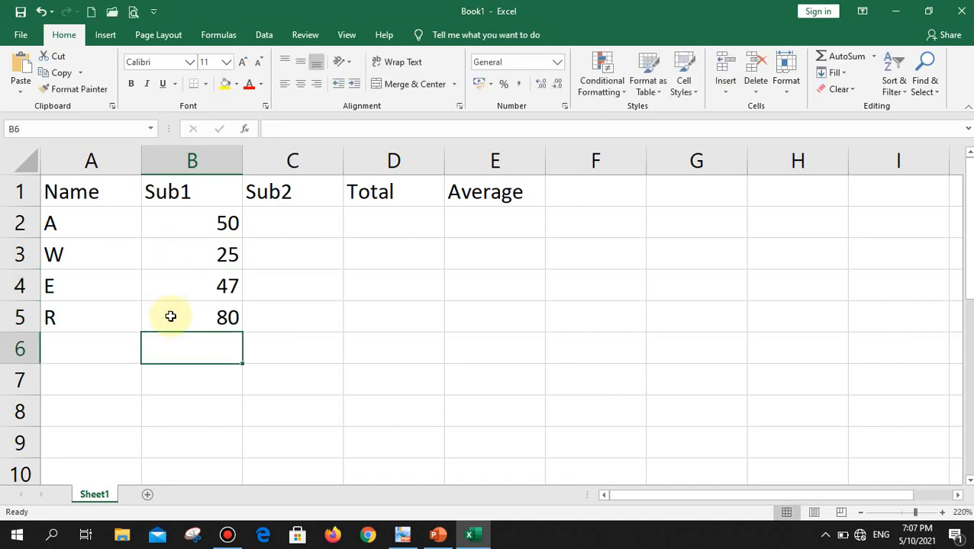
pyautogui.click(264, 227)
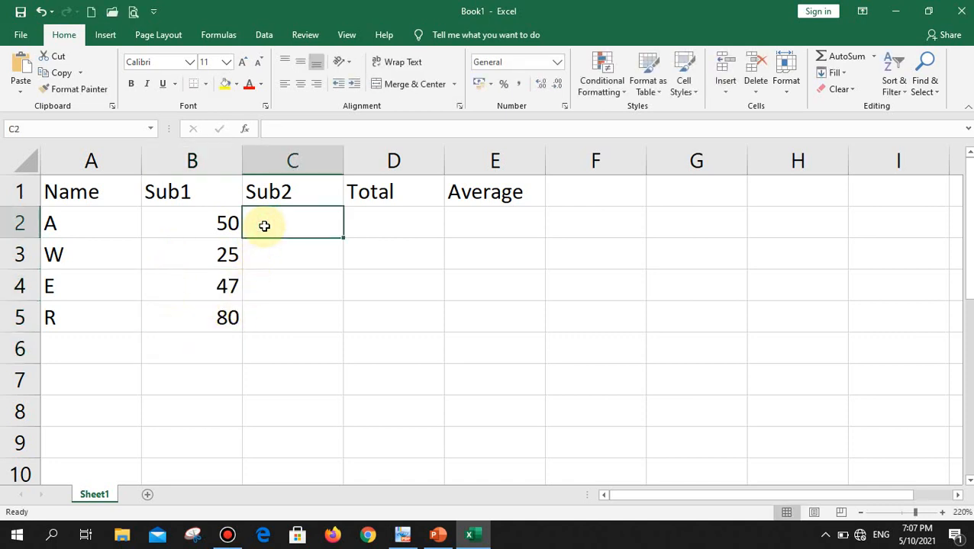
pyautogui.write('50')
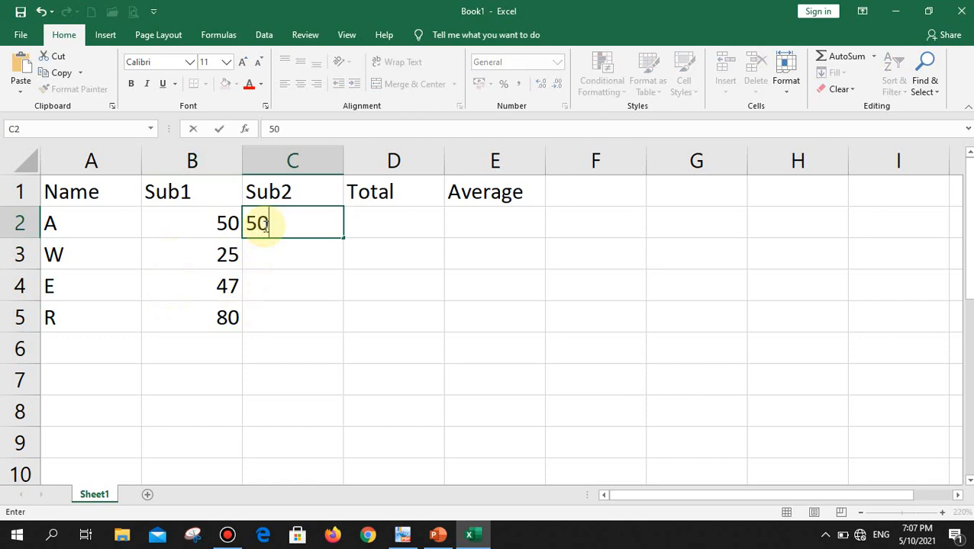
pyautogui.press('Return')
# Clear all the marks in the range B2 to C5.
pyautogui.moveTo(226, 223); pyautogui.dragTo(308, 316)
pyautogui.press('Delete')
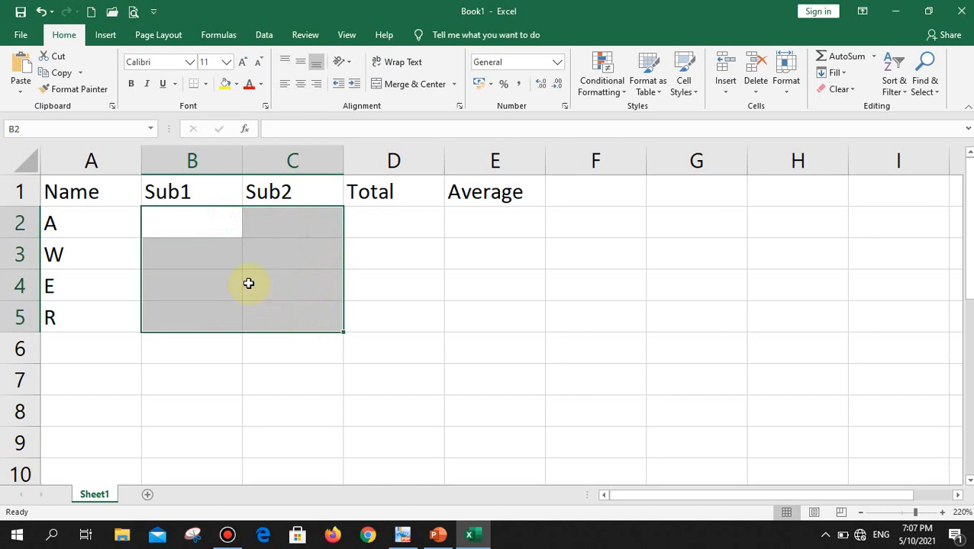
pyautogui.click(223, 233)
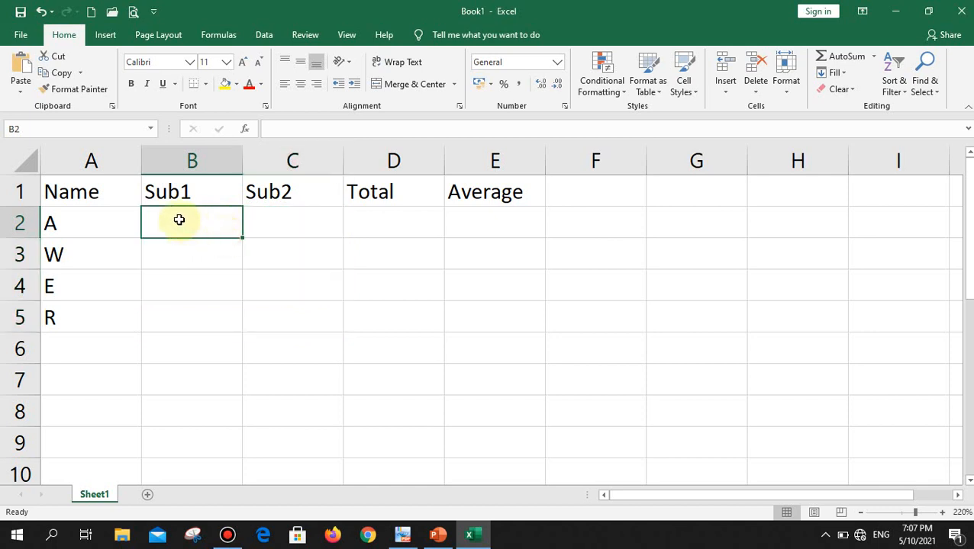
# Select the range B2:C5 for data entry and fill the Sub1 column with 50, 27, 65 and 99.
pyautogui.moveTo(178, 220); pyautogui.dragTo(257, 307)
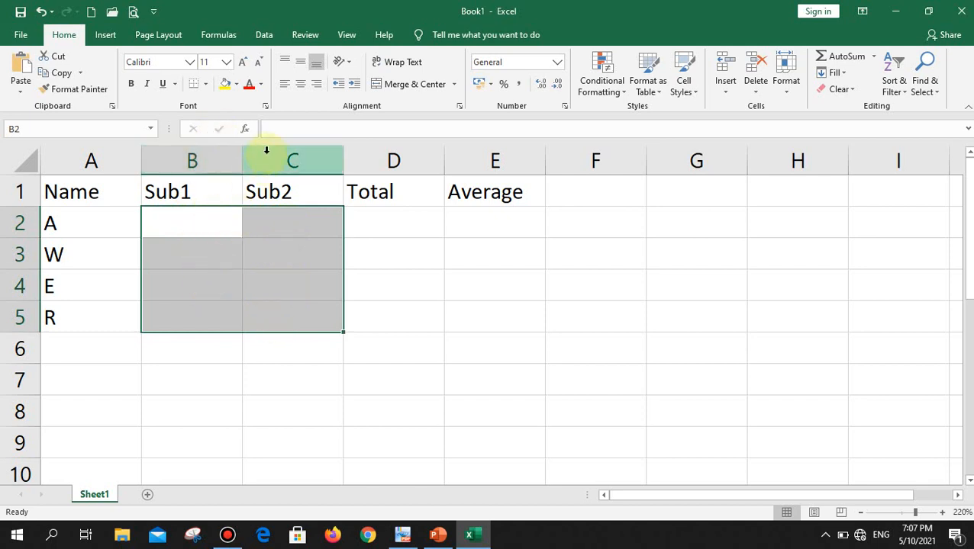
pyautogui.write('50')
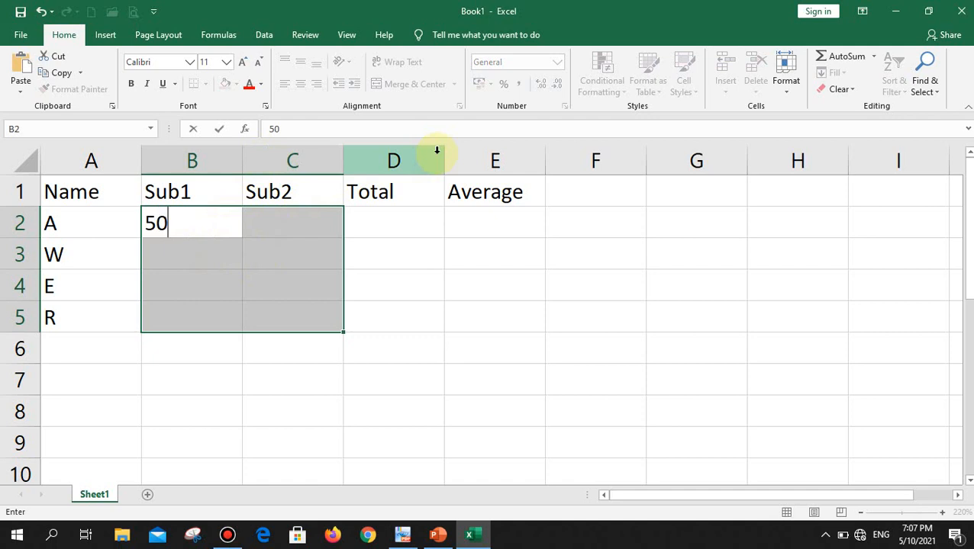
pyautogui.press('Return')
pyautogui.write('27')
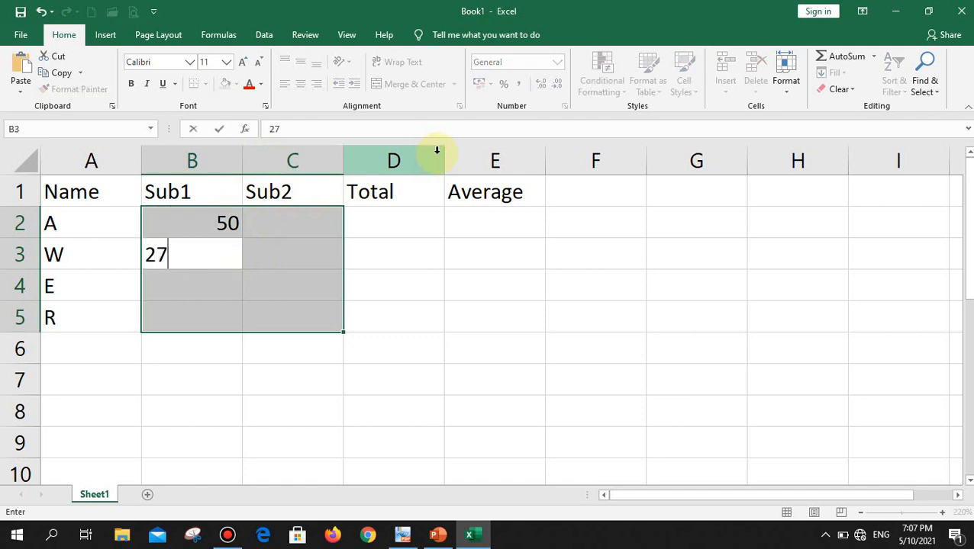
pyautogui.press('Return')
pyautogui.write('65')
pyautogui.press('Return')
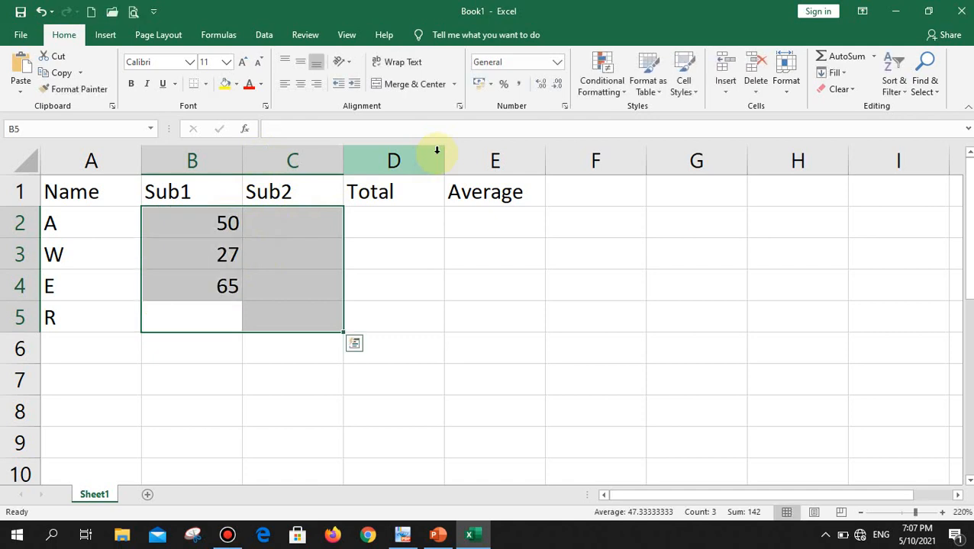
pyautogui.write('998')
pyautogui.press('BackSpace')
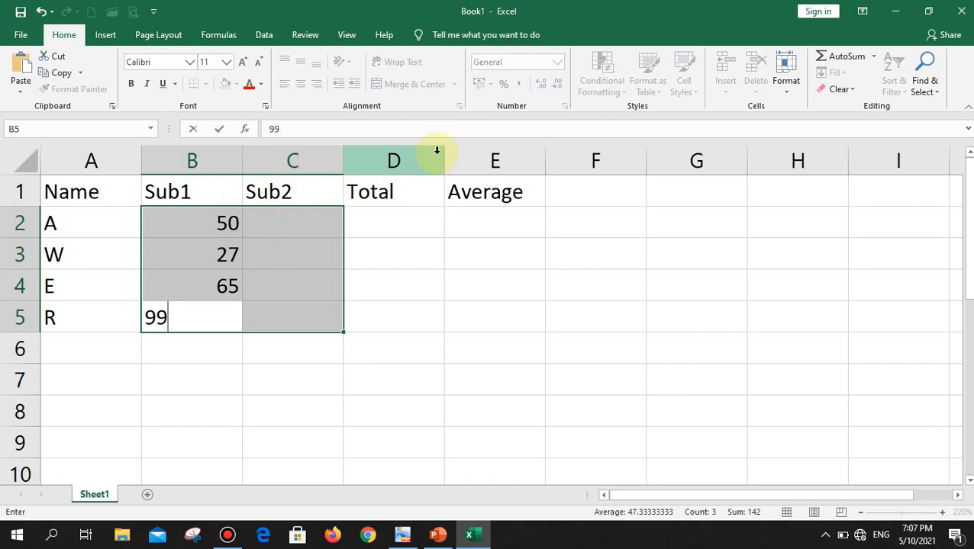
pyautogui.press('Return')
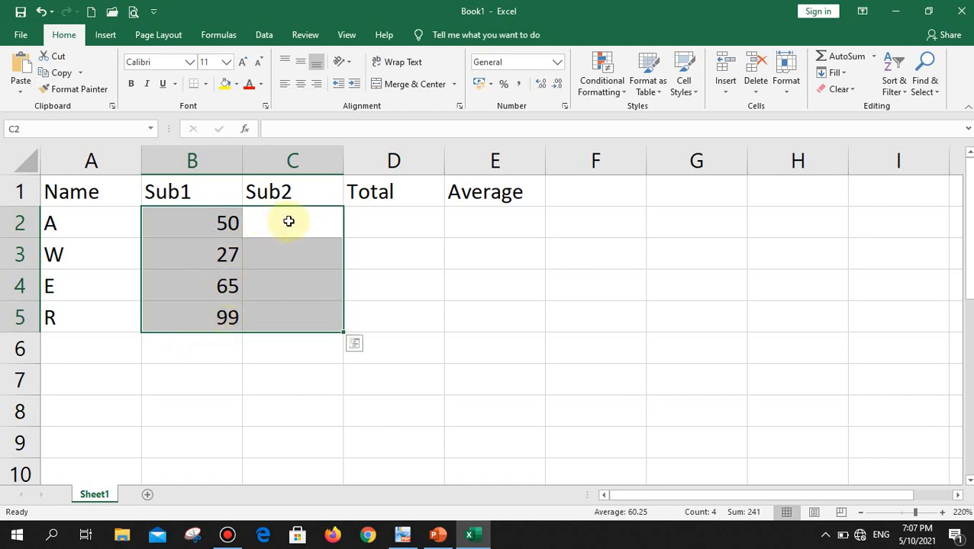
# Fill the Sub2 column within the selected range with 78, 55, 48 and 80.
pyautogui.write('78')
pyautogui.press('Return')
pyautogui.write('55')
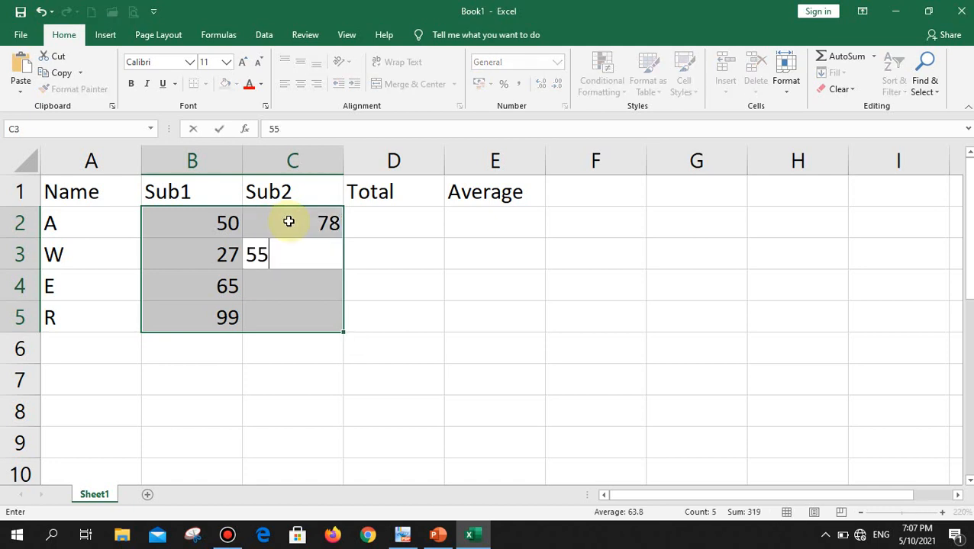
pyautogui.press('Return')
pyautogui.write('48')
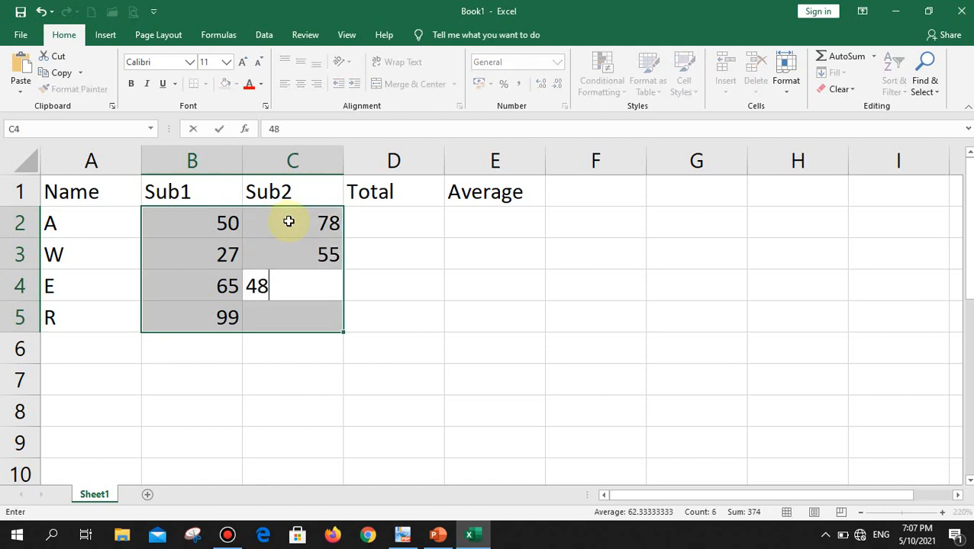
pyautogui.press('Return')
pyautogui.write('80')
pyautogui.press('Return')
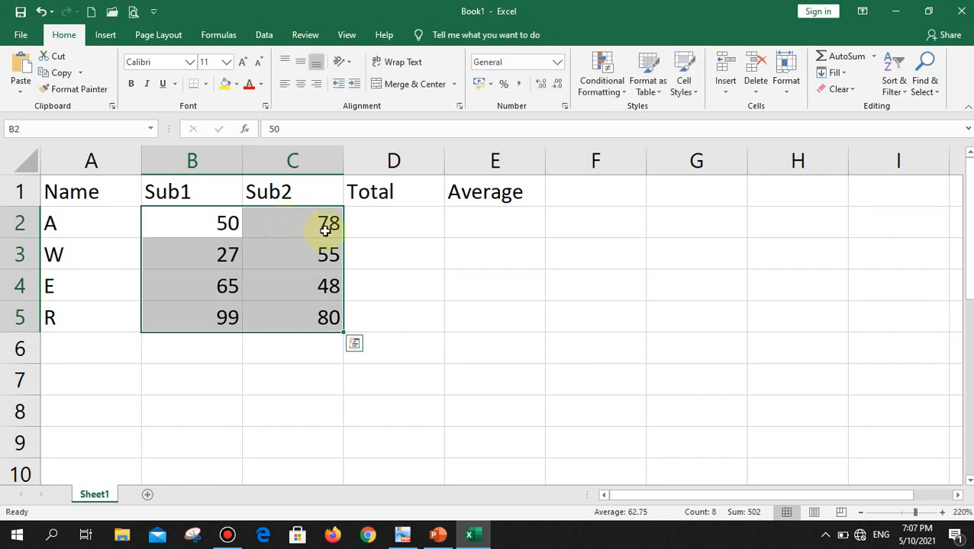
# Cycle through the cells of the selected range to W's Sub1 mark in B3 and change it to 48.
pyautogui.press('Return')
pyautogui.press('Return')
pyautogui.press('Return')
pyautogui.press('Return')
pyautogui.press('Return')
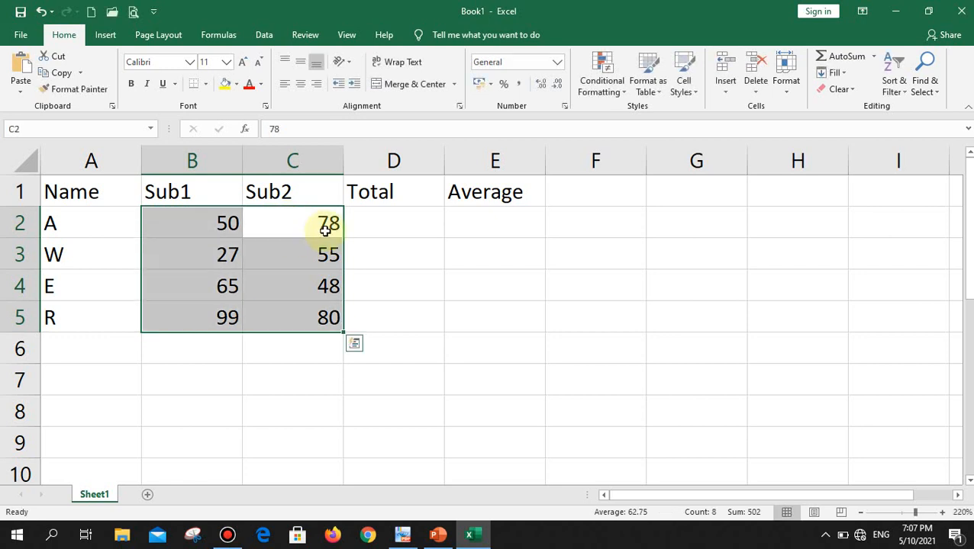
pyautogui.press('Return')
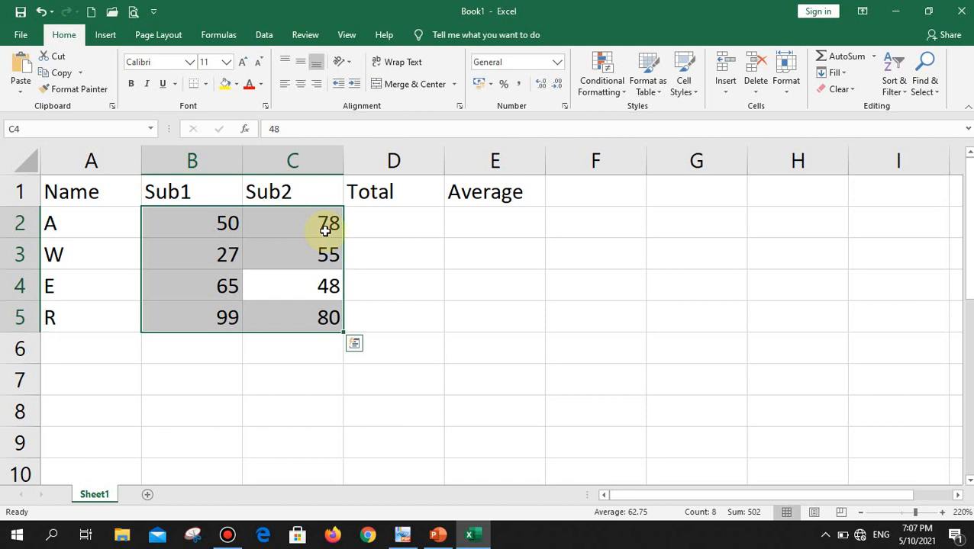
pyautogui.press('Return')
pyautogui.press('Return')
pyautogui.press('Return')
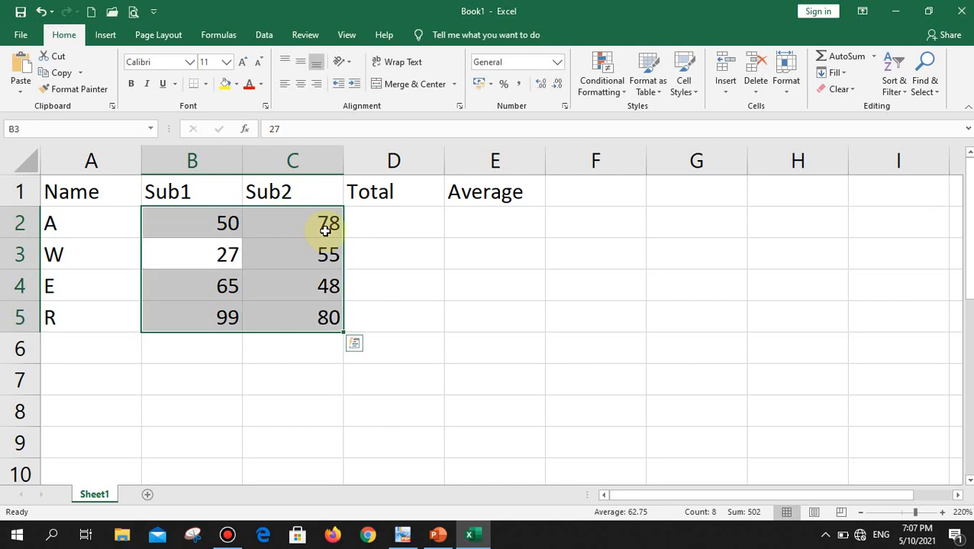
pyautogui.write('48')
pyautogui.press('Return')
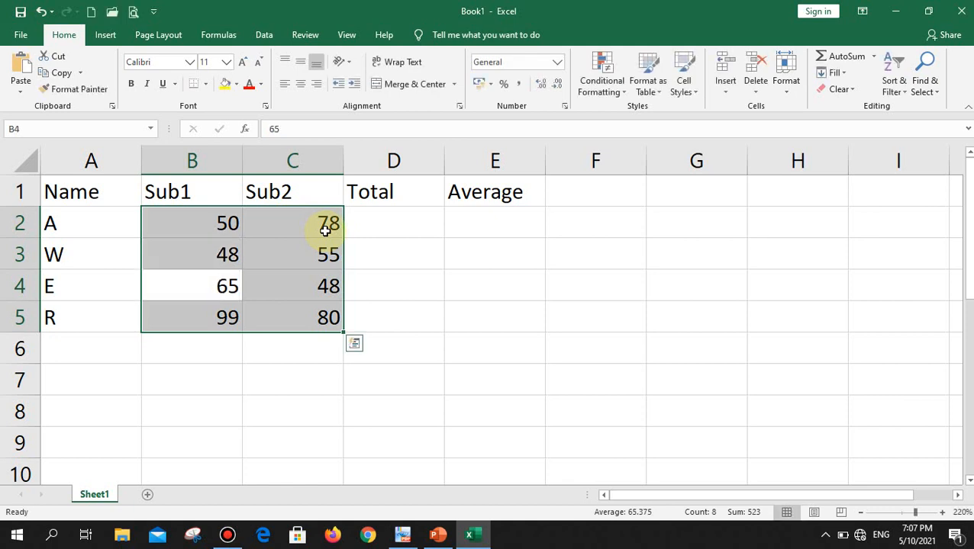
# Enter the formula =B2+C2 in D2 to compute A's total.
pyautogui.click(368, 229)
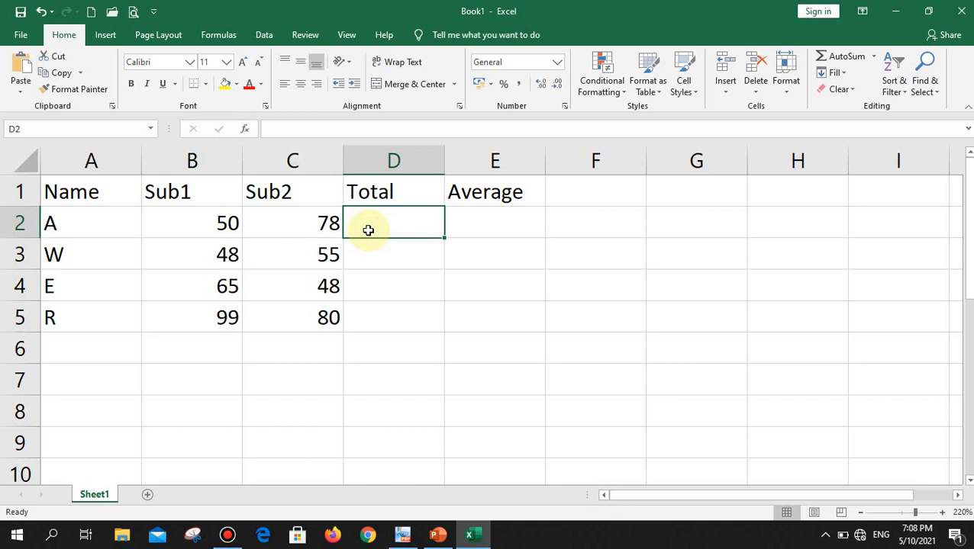
pyautogui.write('=')
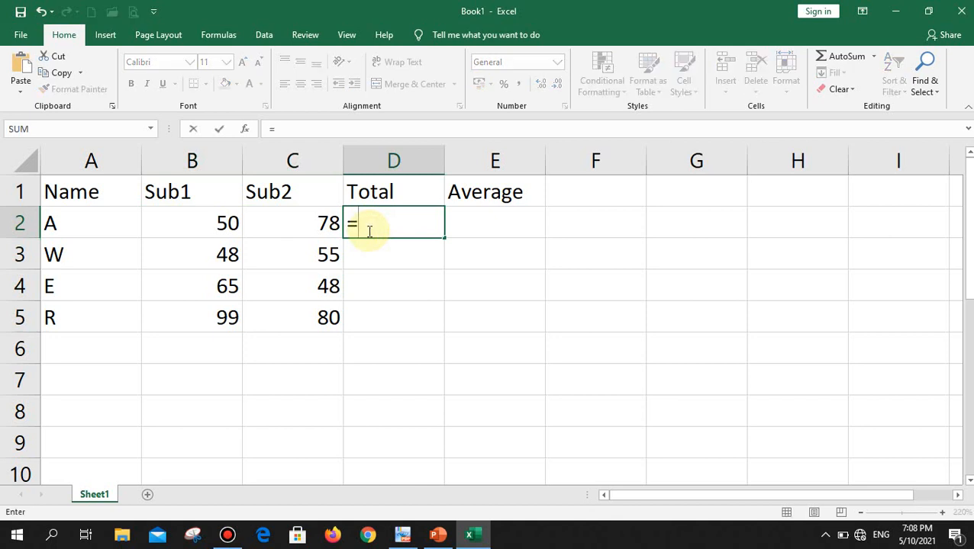
pyautogui.click(211, 221)
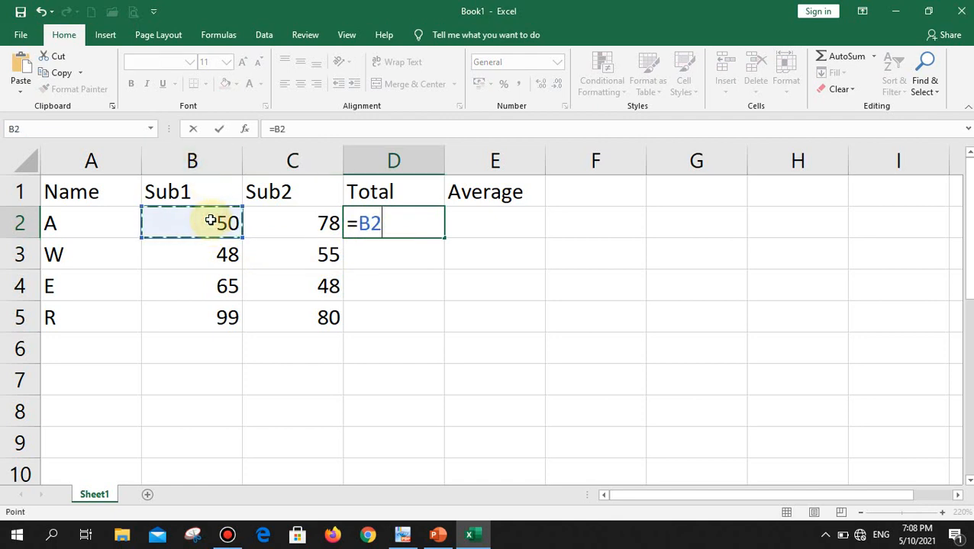
pyautogui.write('+')
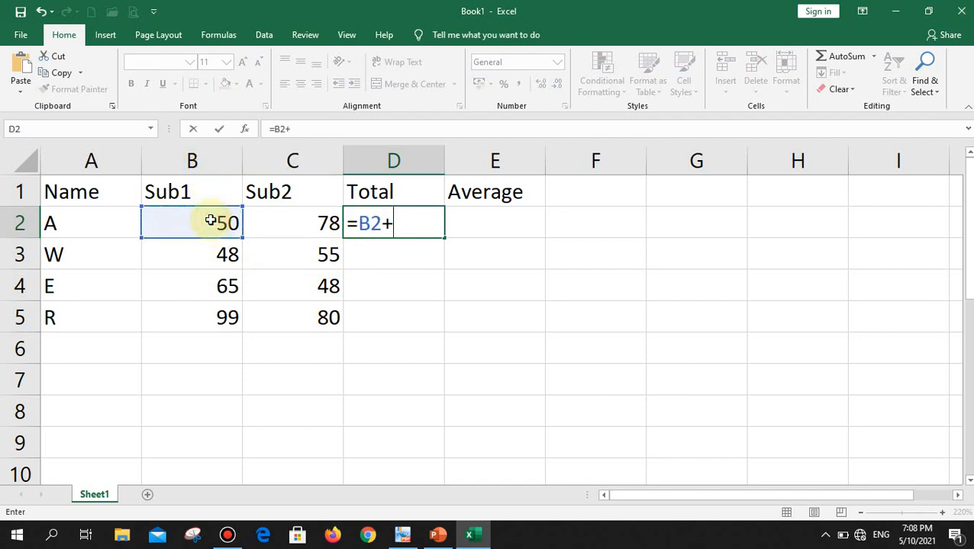
pyautogui.click(307, 226)
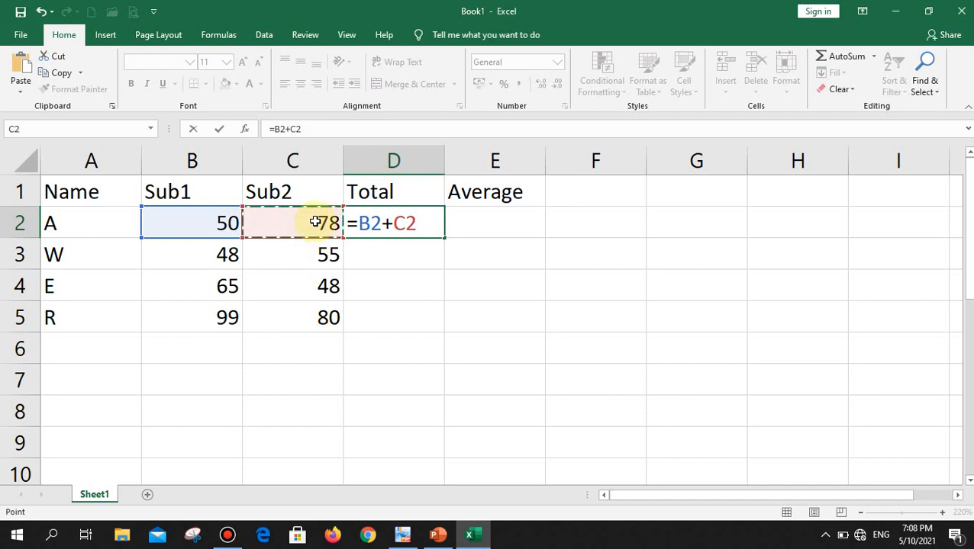
pyautogui.press('Return')
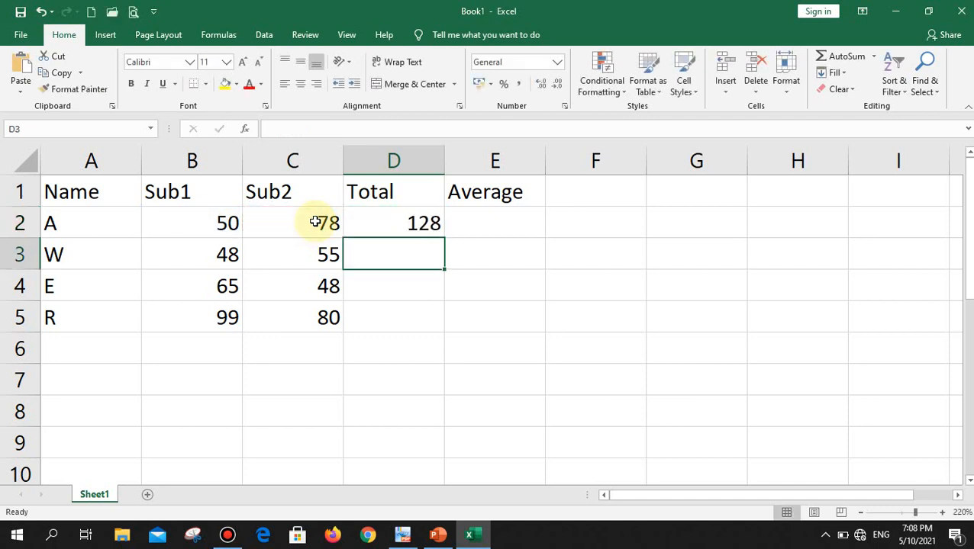
# Try filling the Total formula from D2 down through D5, and undo the fill.
pyautogui.click(403, 222)
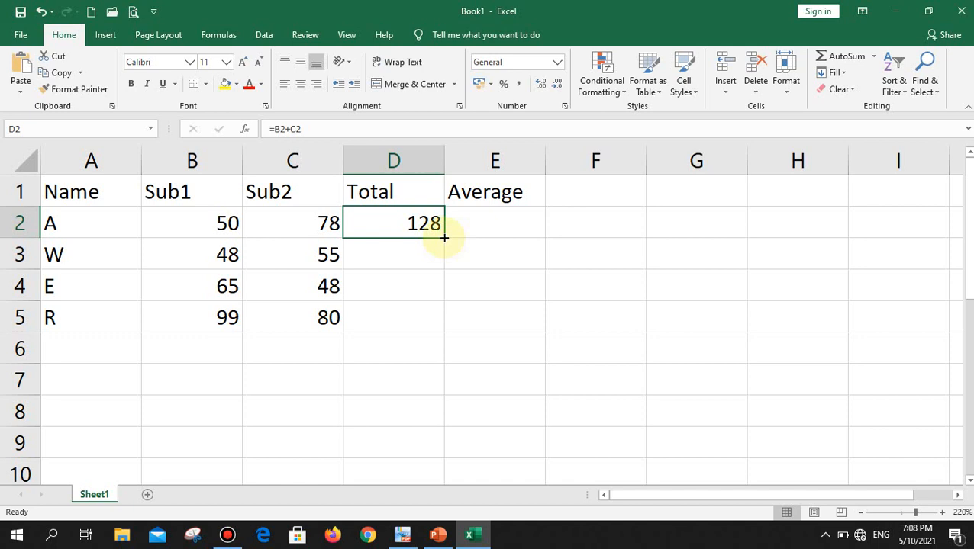
pyautogui.moveTo(444, 237); pyautogui.dragTo(437, 325)
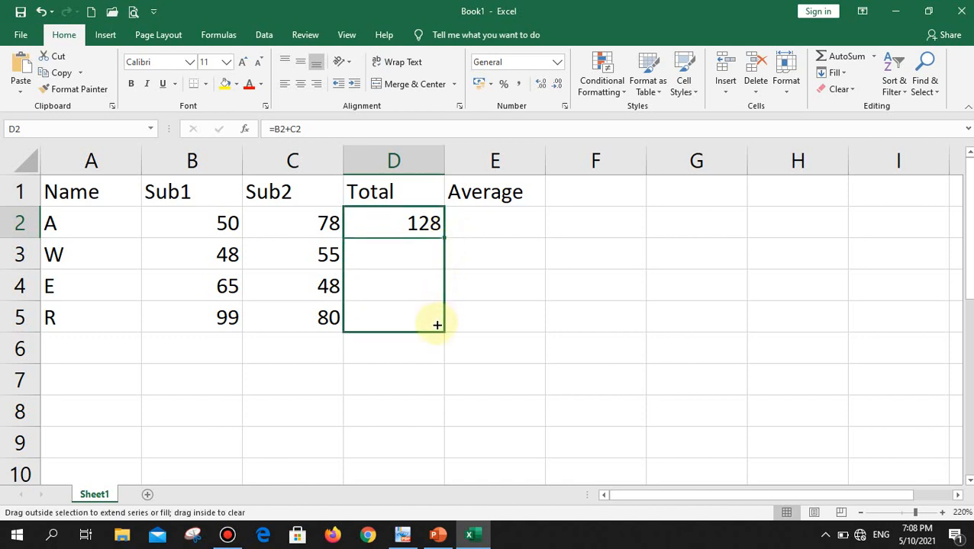
pyautogui.moveTo(436, 325); pyautogui.dragTo(436, 325)
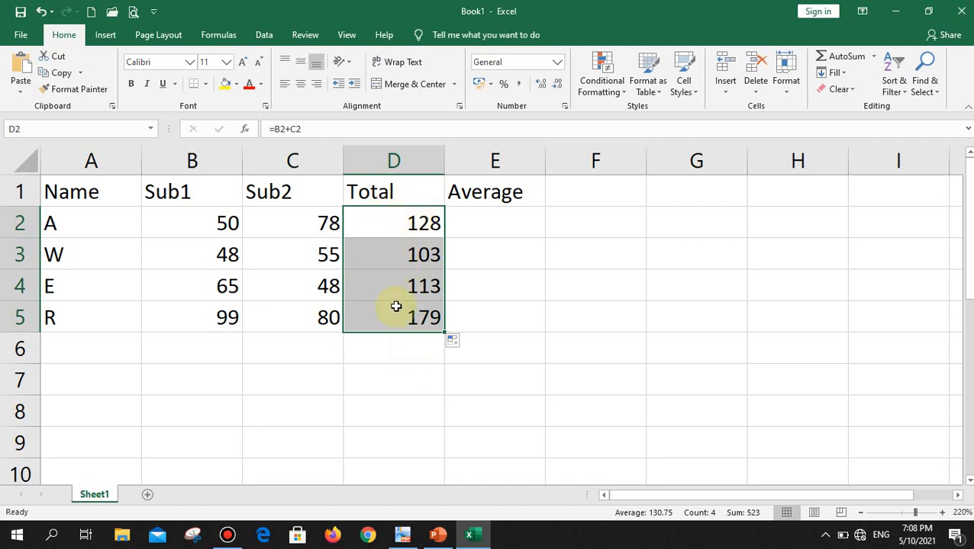
pyautogui.hotkey('ctrl', 'z')
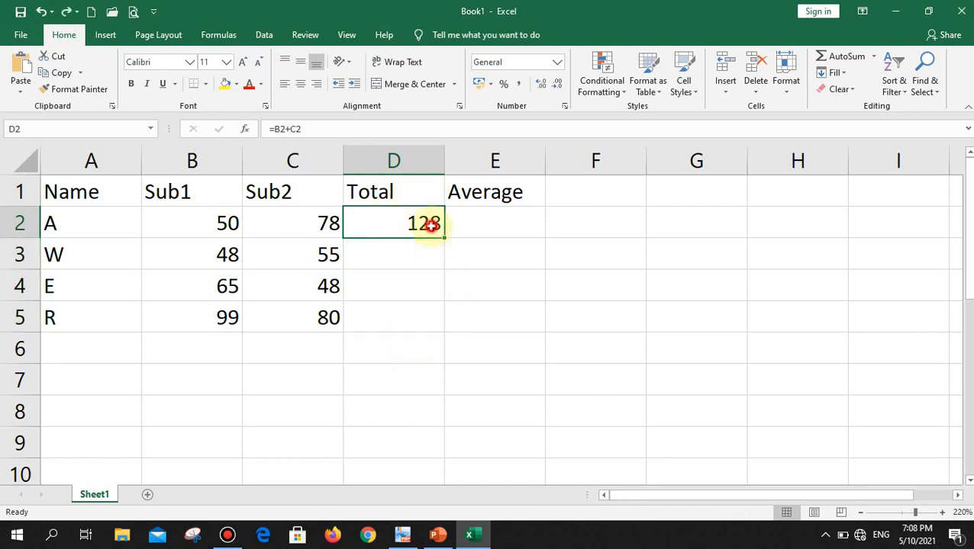
# Examine the cell references in the Total formula in D2 and leave the formula as it is.
pyautogui.doubleClick(423, 222)
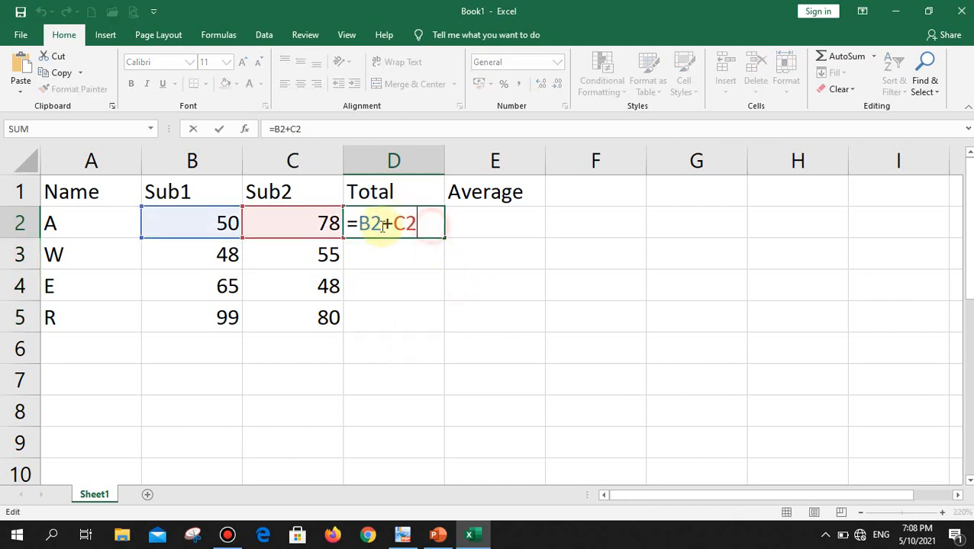
pyautogui.press('Return')
pyautogui.click(433, 222)
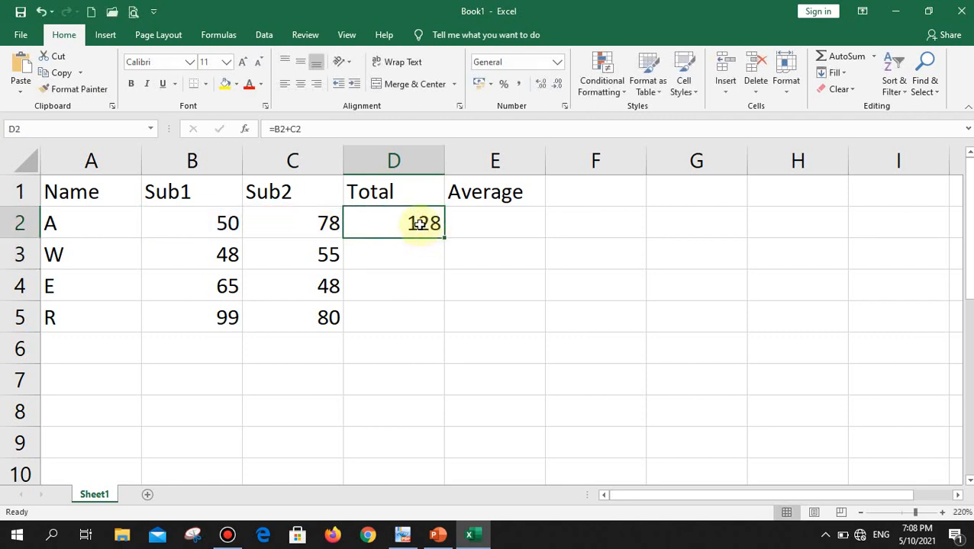
pyautogui.press('Down')
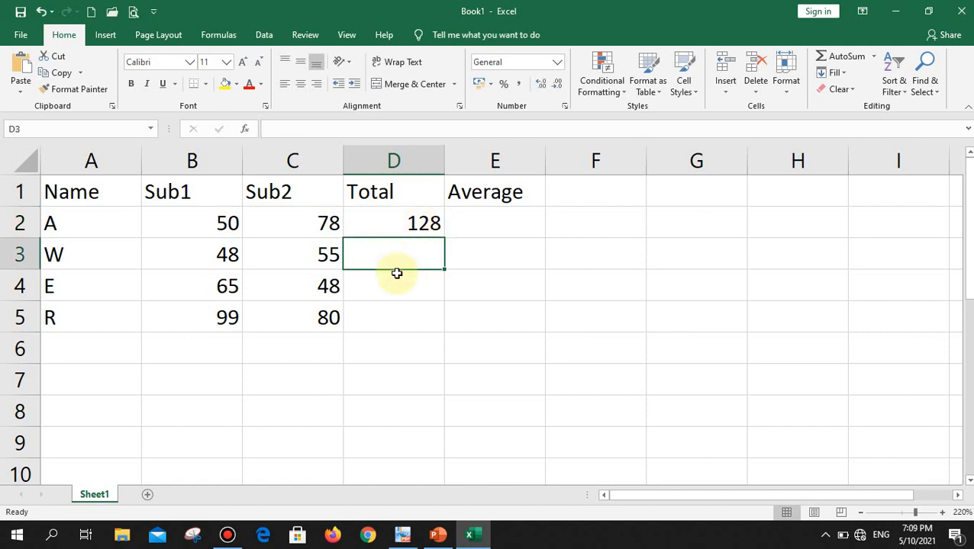
# Try filling down to row 5 first from D2 and again from the empty cell D3, undoing each fill.
pyautogui.click(431, 229)
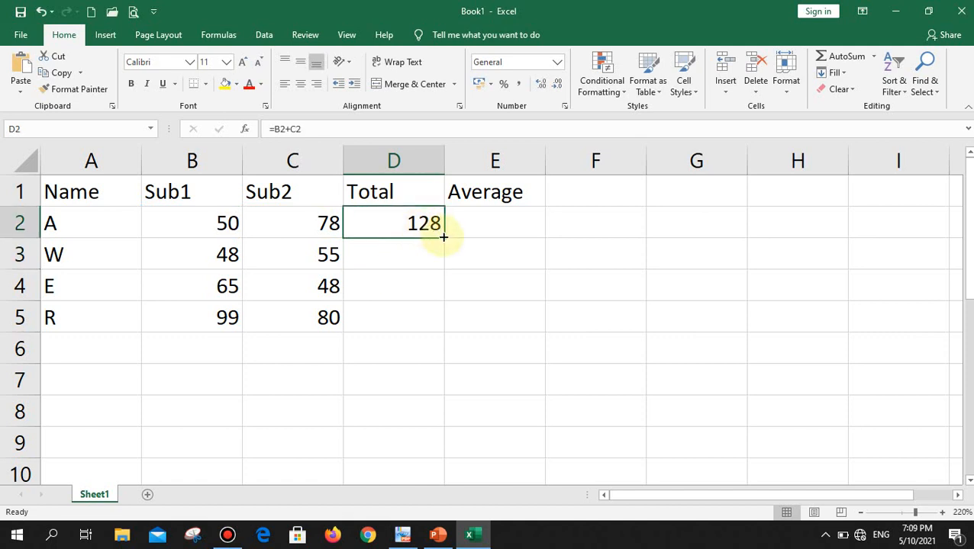
pyautogui.moveTo(443, 238); pyautogui.dragTo(435, 319)
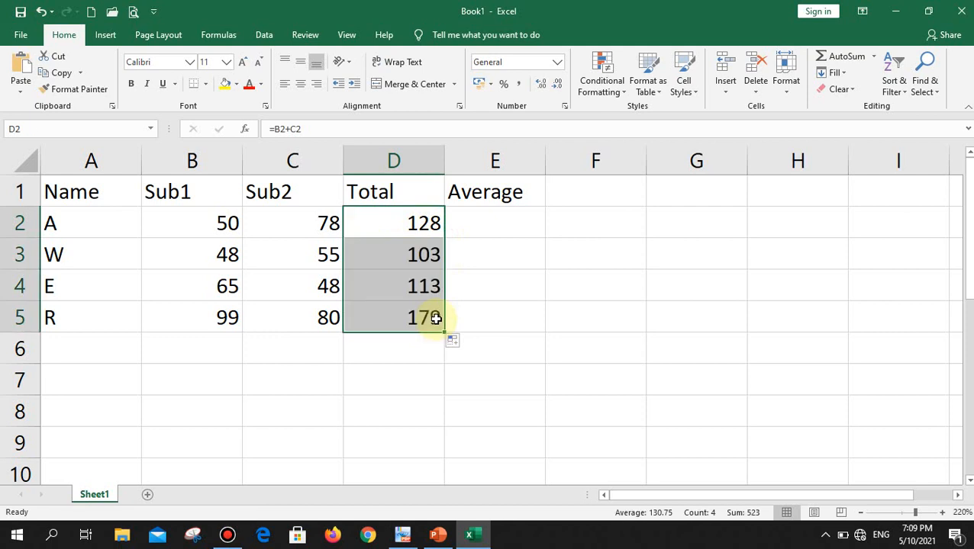
pyautogui.hotkey('ctrl', 'z')
pyautogui.click(403, 253)
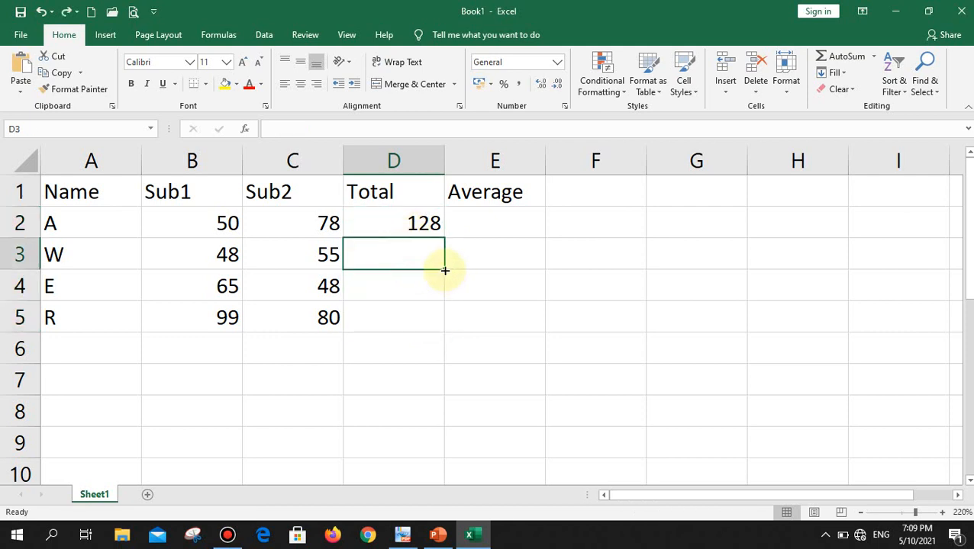
pyautogui.moveTo(445, 270); pyautogui.dragTo(442, 331)
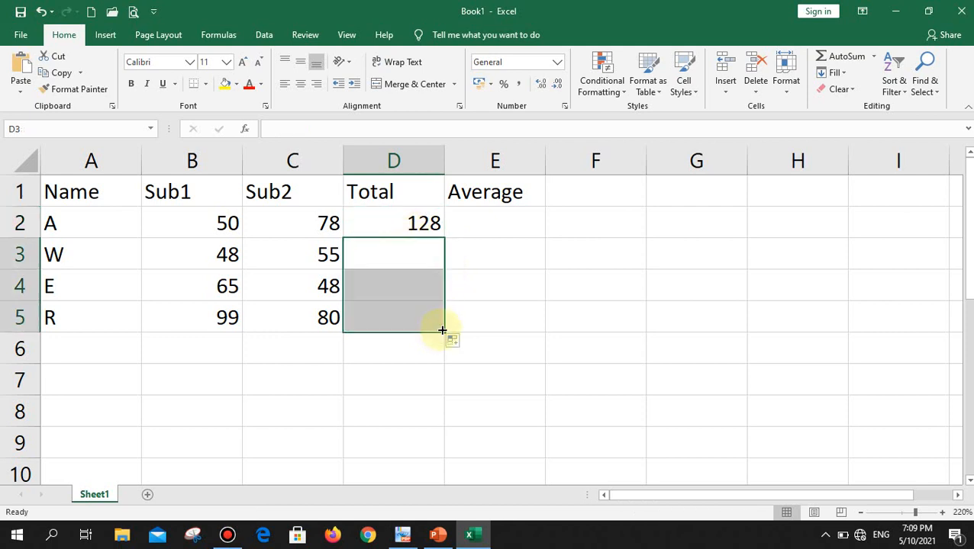
pyautogui.hotkey('ctrl', 'z')
# Fill the Total formula from D2 down through D5.
pyautogui.click(429, 221)
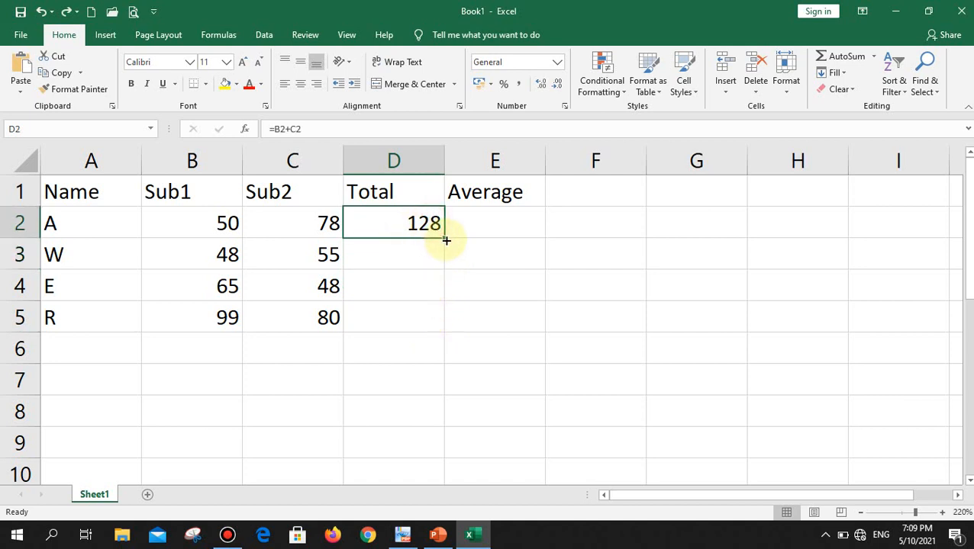
pyautogui.moveTo(443, 237); pyautogui.dragTo(445, 330)
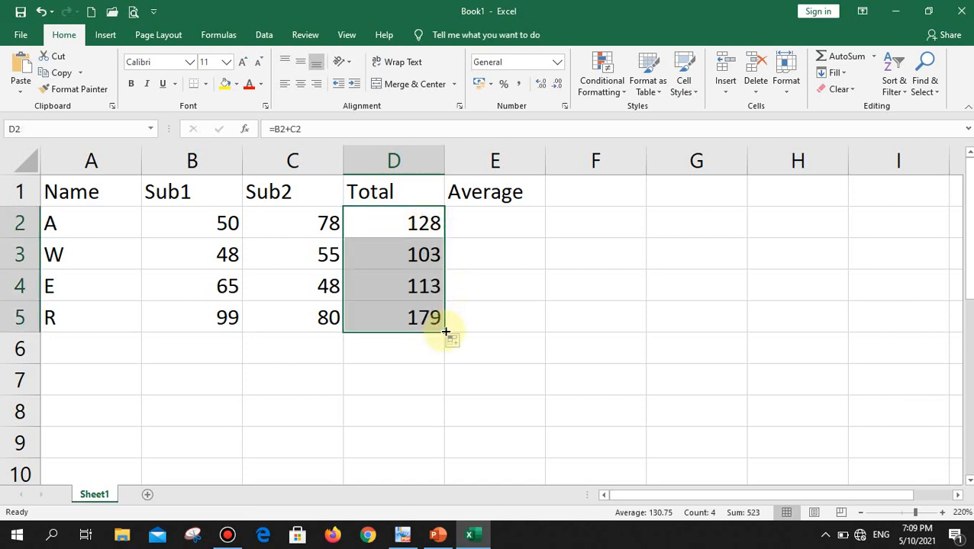
# Enter the formula =(B2+C2)/2 in E2 to compute A's average.
pyautogui.click(479, 221)
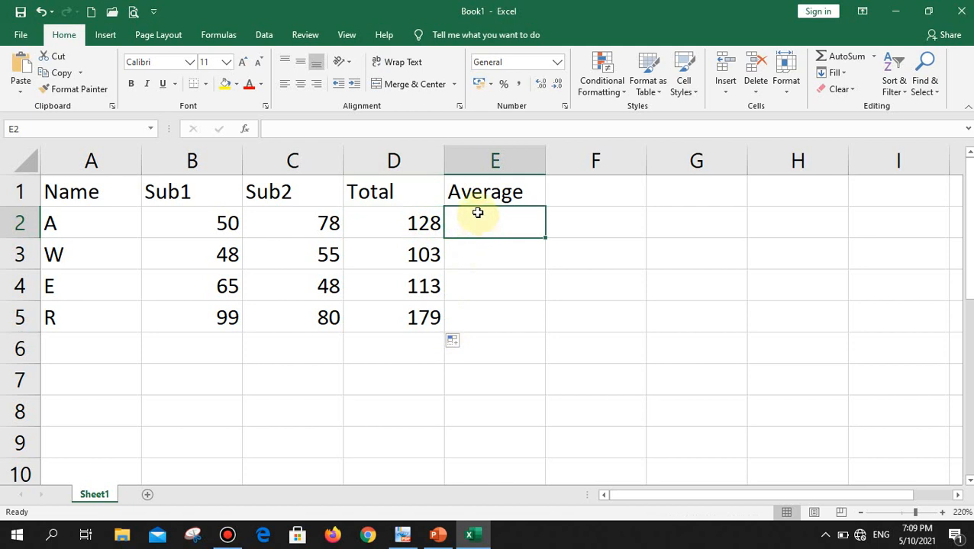
pyautogui.write('=')
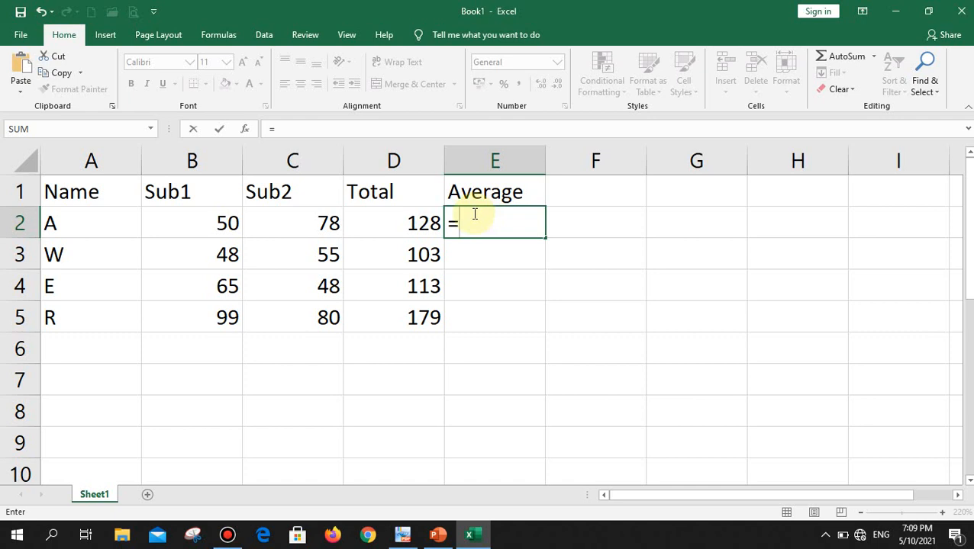
pyautogui.write('(')
pyautogui.click(182, 222)
pyautogui.write('+')
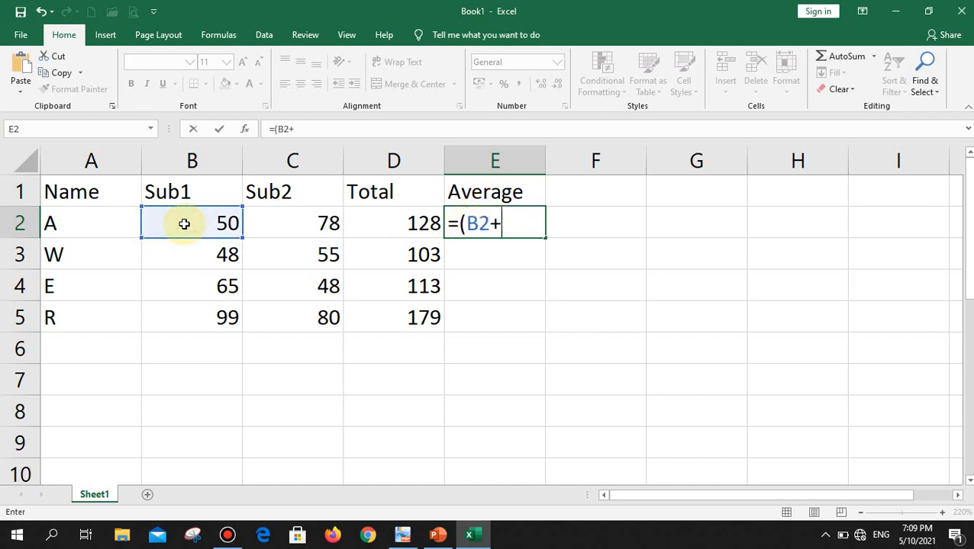
pyautogui.click(286, 228)
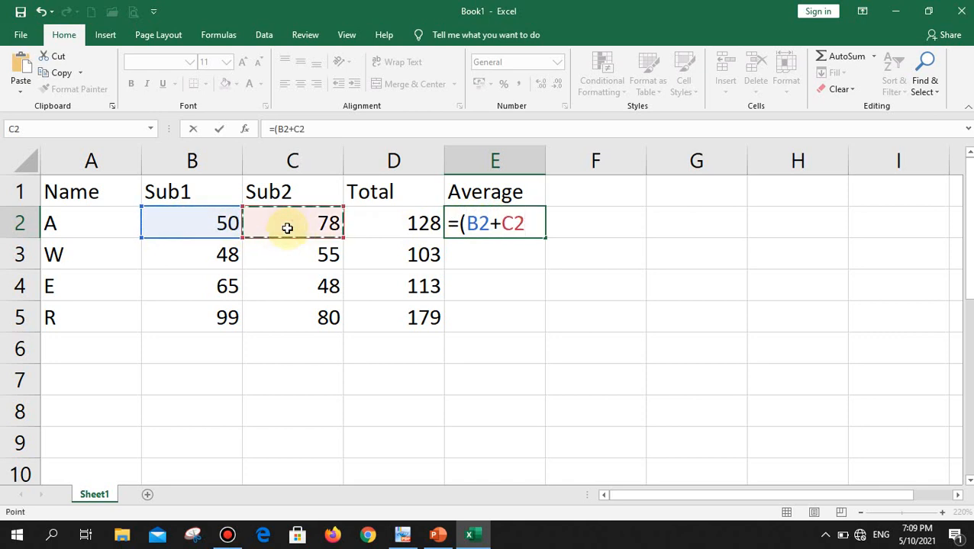
pyautogui.write(')')
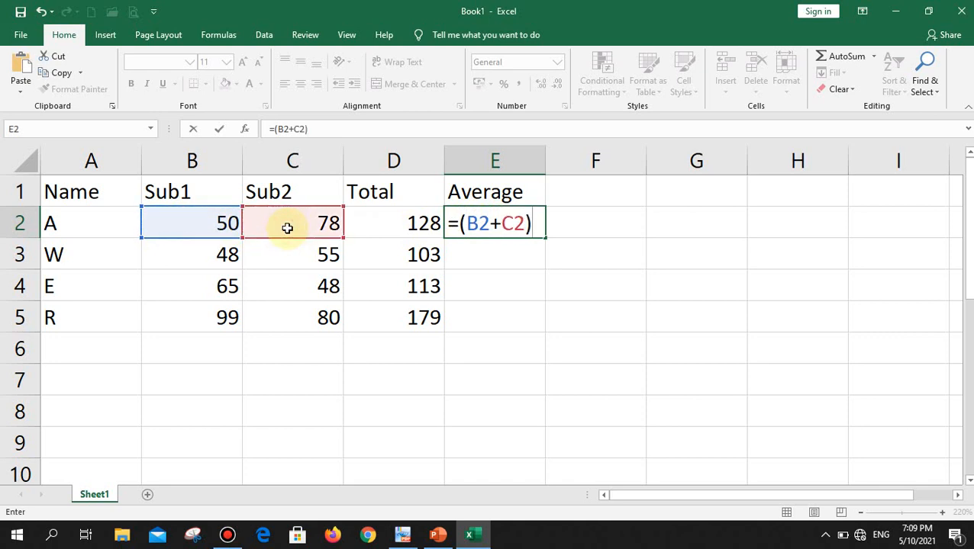
pyautogui.write('/2')
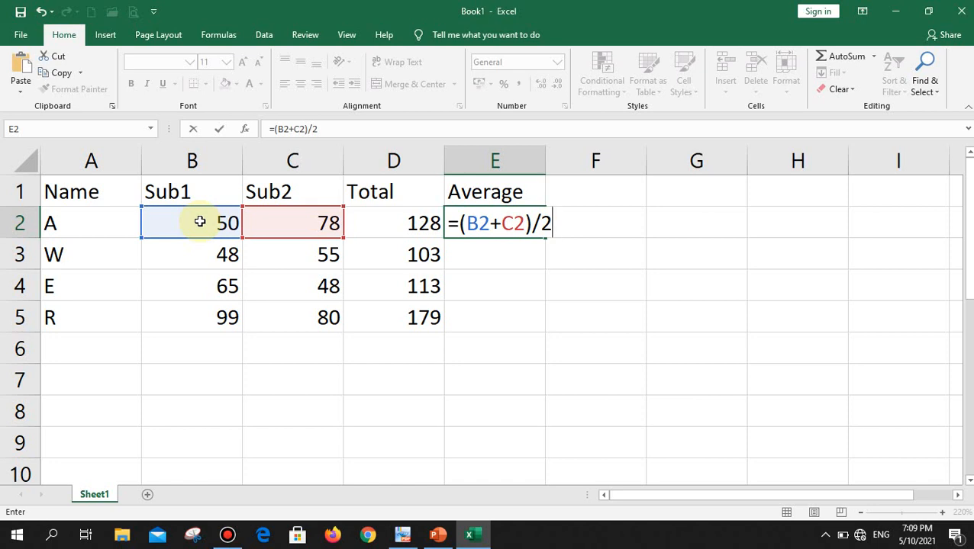
pyautogui.press('Return')
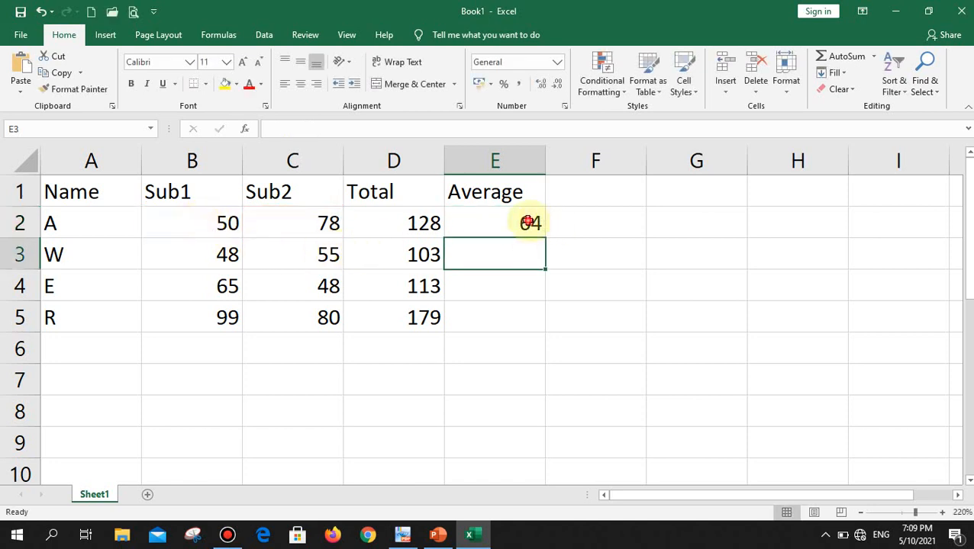
# Fill the Average formula from E2 down through E5, and reselect E2.
pyautogui.click(527, 221)
pyautogui.moveTo(547, 237); pyautogui.dragTo(535, 324)
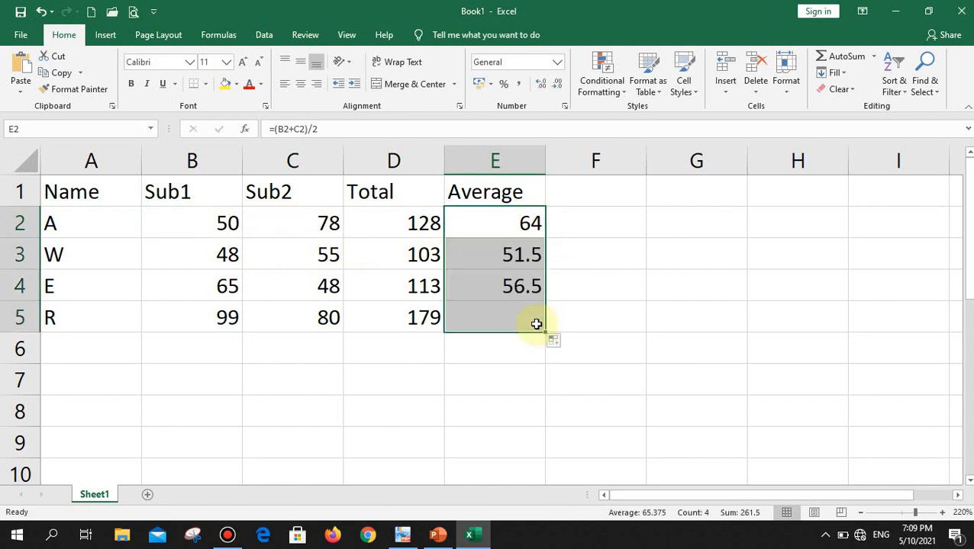
pyautogui.click(503, 224)
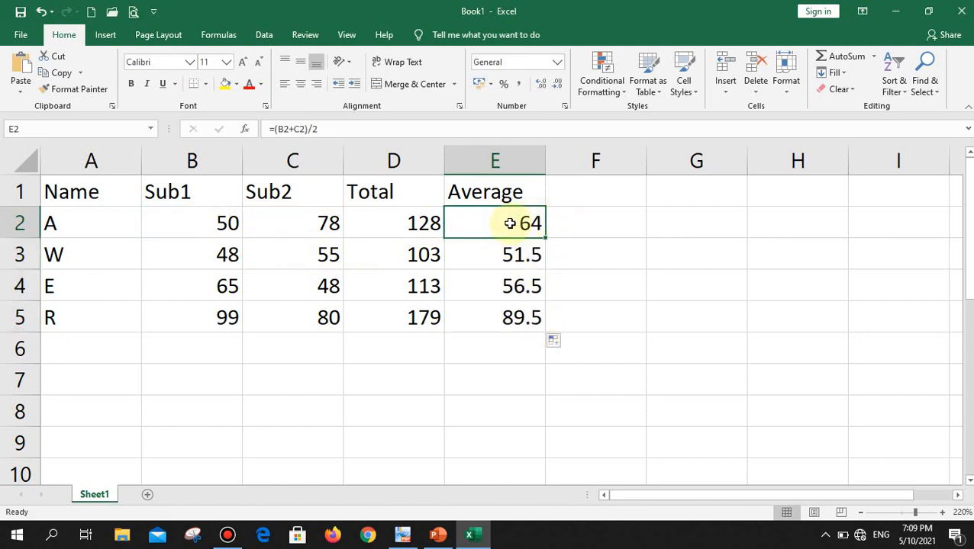
# Enter the alternative average formula =D2/2 in F2 and fill it down through F5.
pyautogui.click(595, 222)
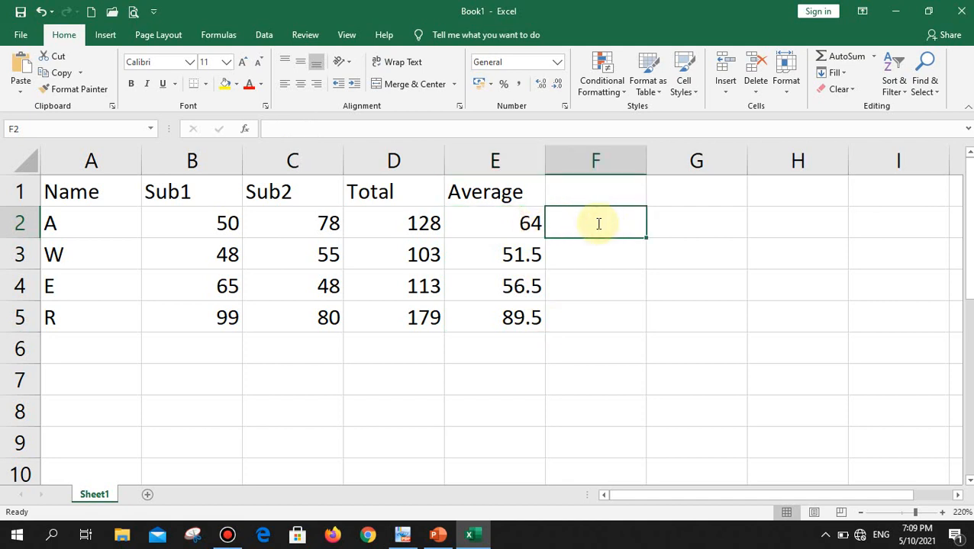
pyautogui.write('=')
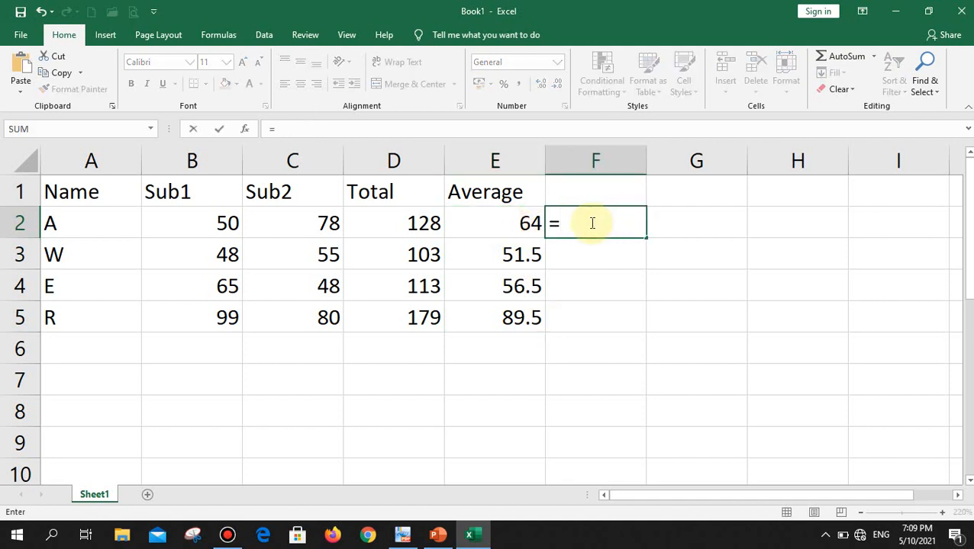
pyautogui.click(421, 221)
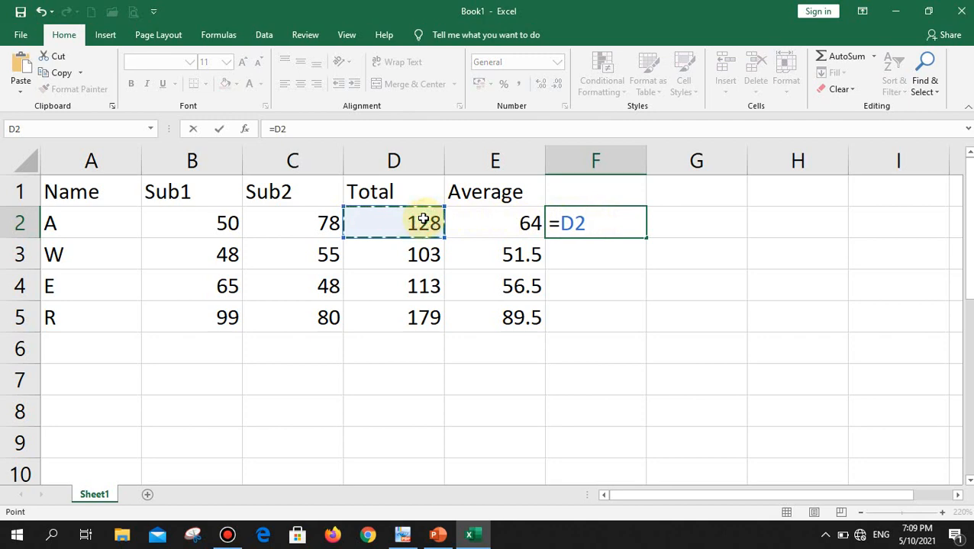
pyautogui.write('/')
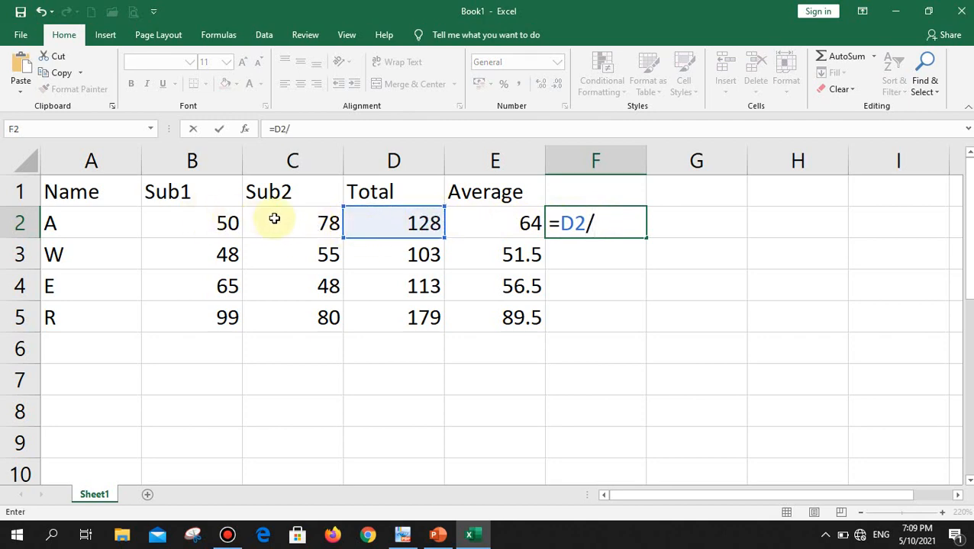
pyautogui.write('2')
pyautogui.press('Return')
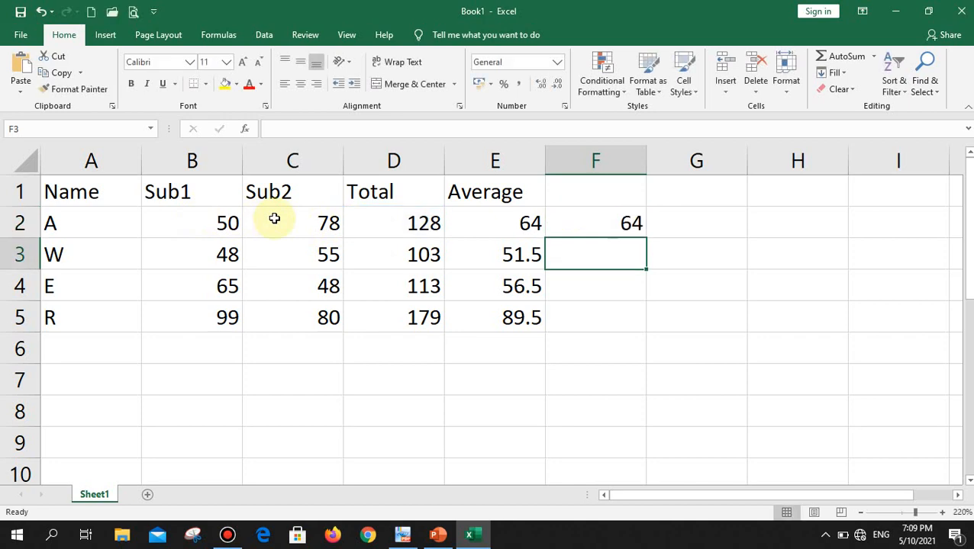
pyautogui.click(615, 215)
pyautogui.moveTo(638, 325); pyautogui.dragTo(635, 326)
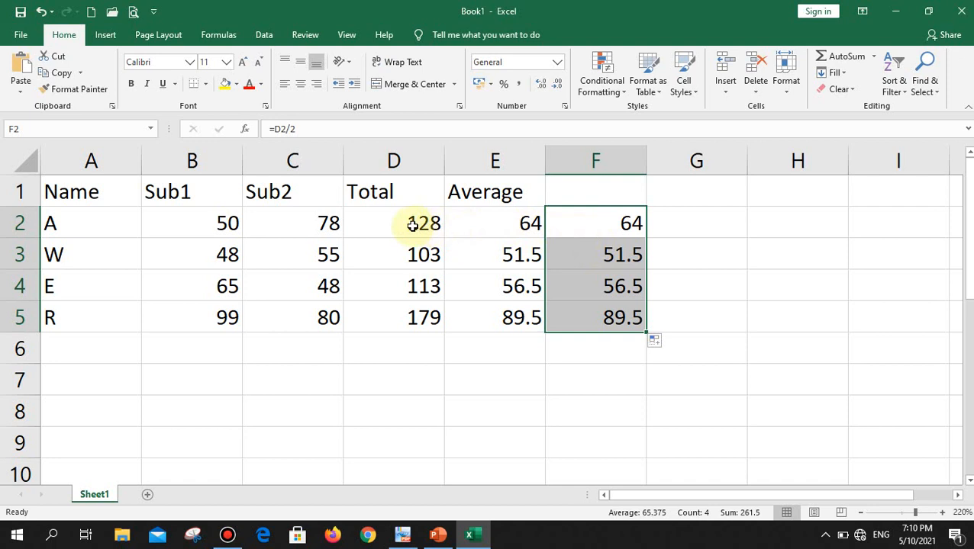
# Add a leading space to the Total formulas in D2 through D5 so they display as text.
pyautogui.click(412, 226)
pyautogui.doubleClick(369, 226)
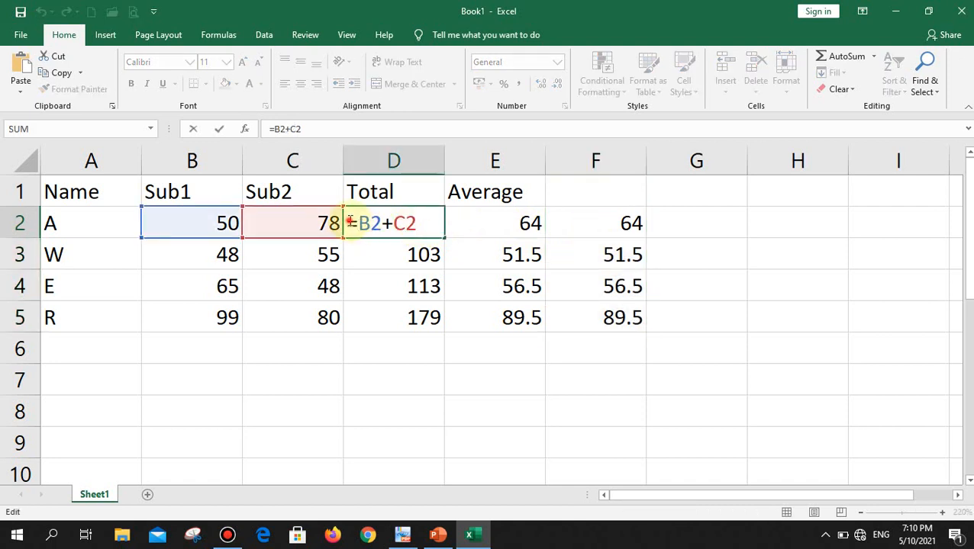
pyautogui.doubleClick(386, 256)
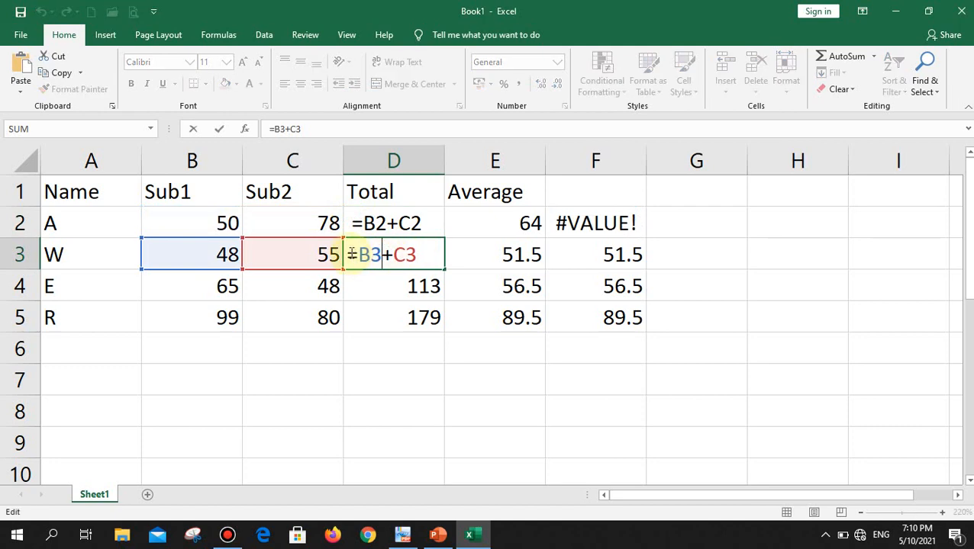
pyautogui.doubleClick(363, 283)
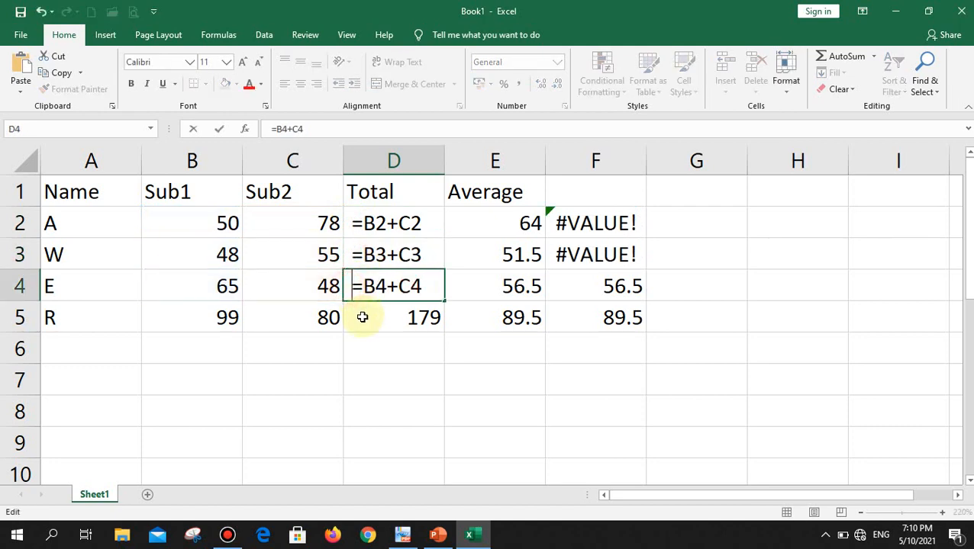
pyautogui.doubleClick(353, 319)
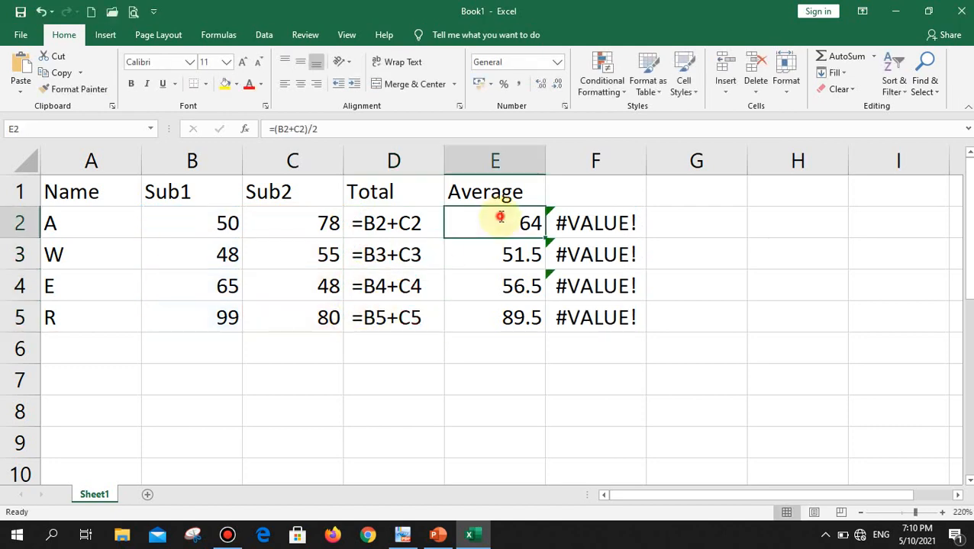
# Add a leading space to the Average formulas in E2 through E5 so they display as text.
pyautogui.doubleClick(502, 224)
pyautogui.doubleClick(449, 254)
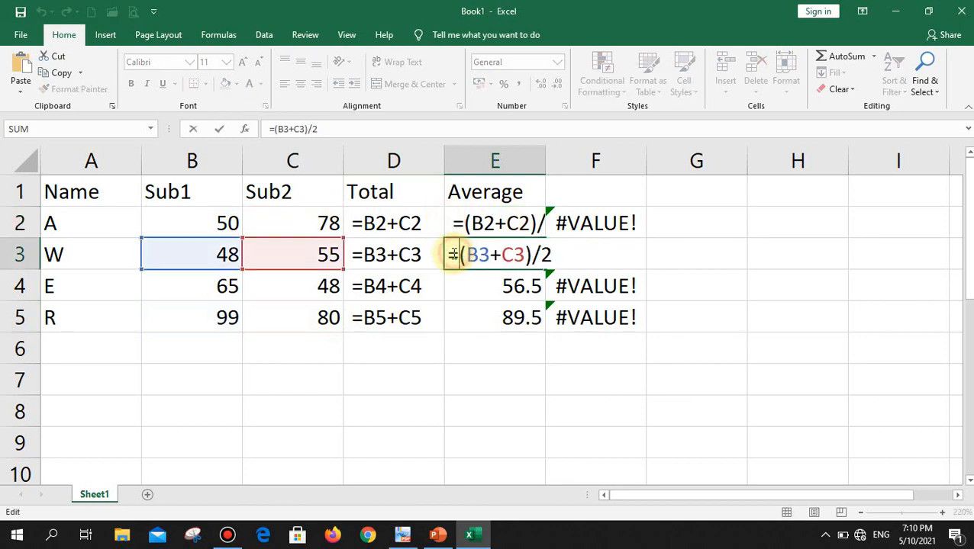
pyautogui.doubleClick(457, 282)
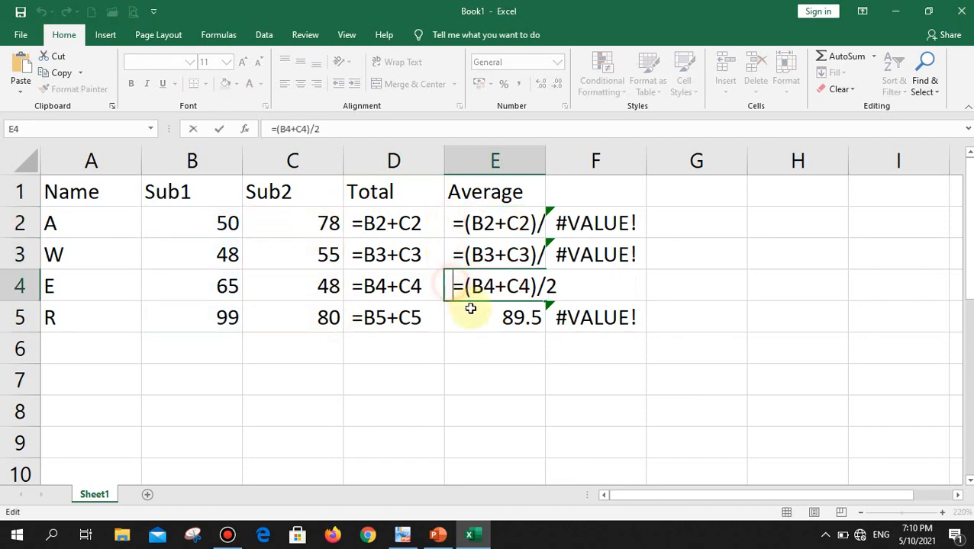
pyautogui.doubleClick(470, 313)
pyautogui.click(451, 319)
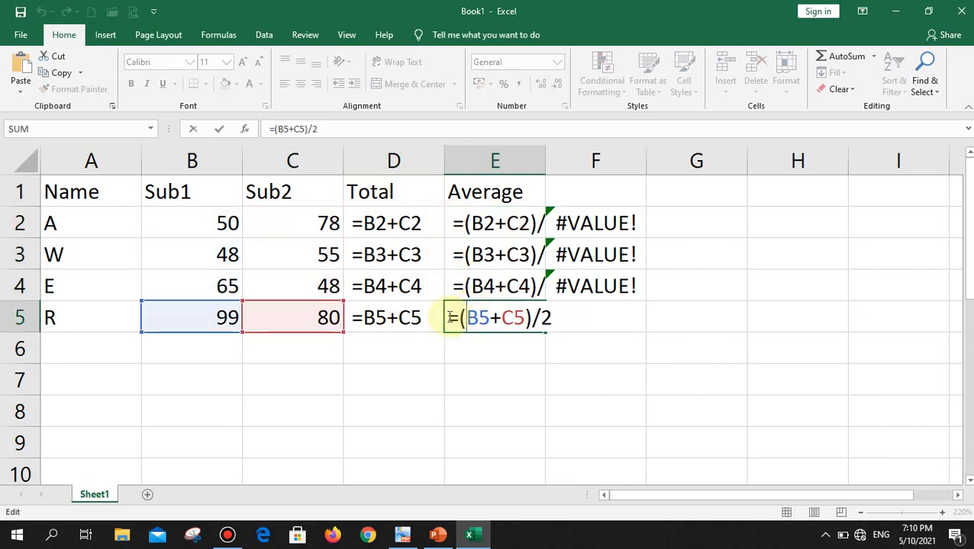
# Add a leading space to the alternative average formulas in F2 through F5 so they display as text.
pyautogui.doubleClick(614, 223)
pyautogui.click(555, 222)
pyautogui.doubleClick(573, 254)
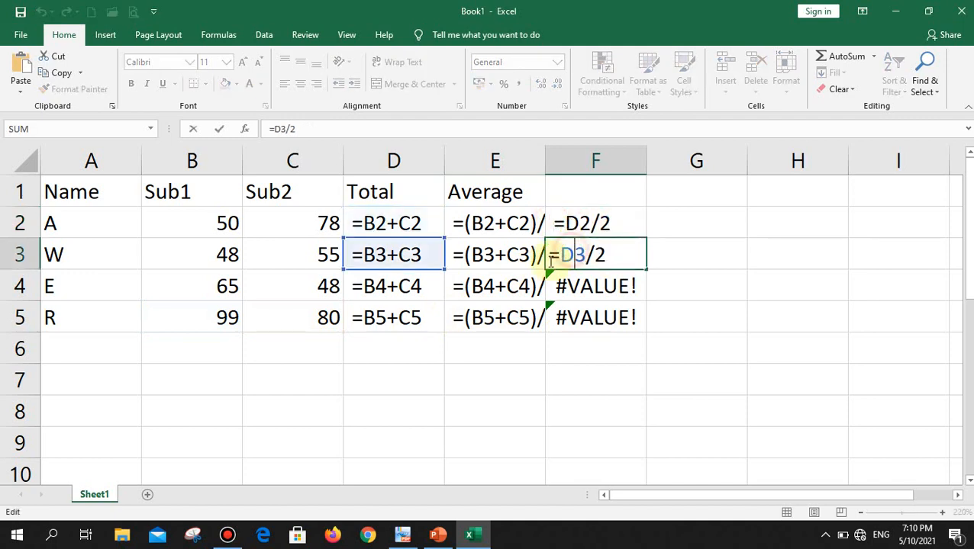
pyautogui.click(554, 255)
pyautogui.doubleClick(571, 286)
pyautogui.click(555, 285)
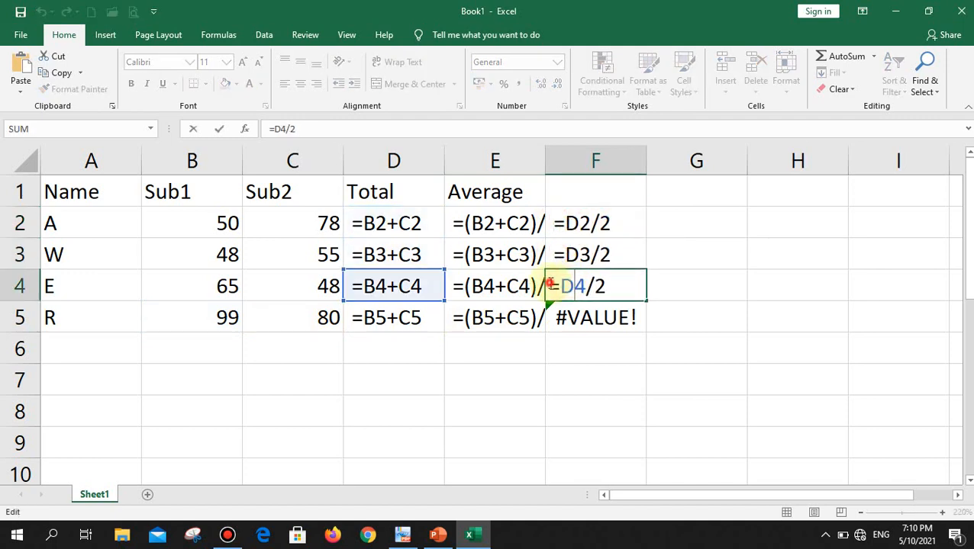
pyautogui.doubleClick(578, 317)
pyautogui.click(554, 318)
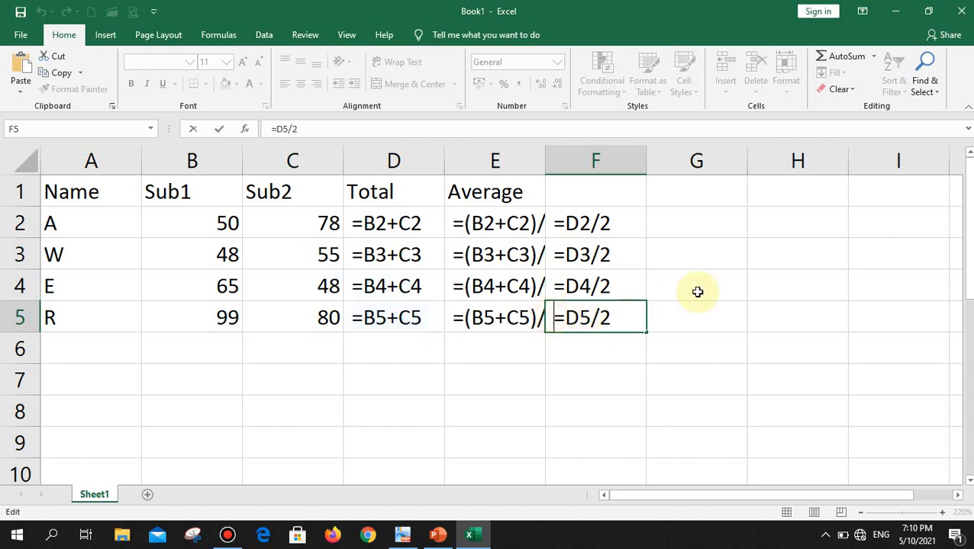
pyautogui.click(740, 294)
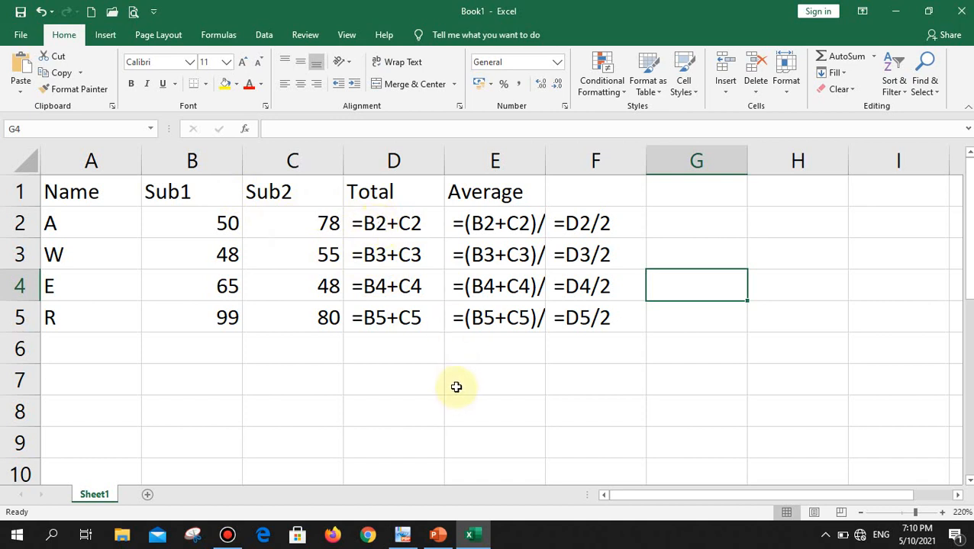
# Select the marks table range A1:F6.
pyautogui.click(428, 369)
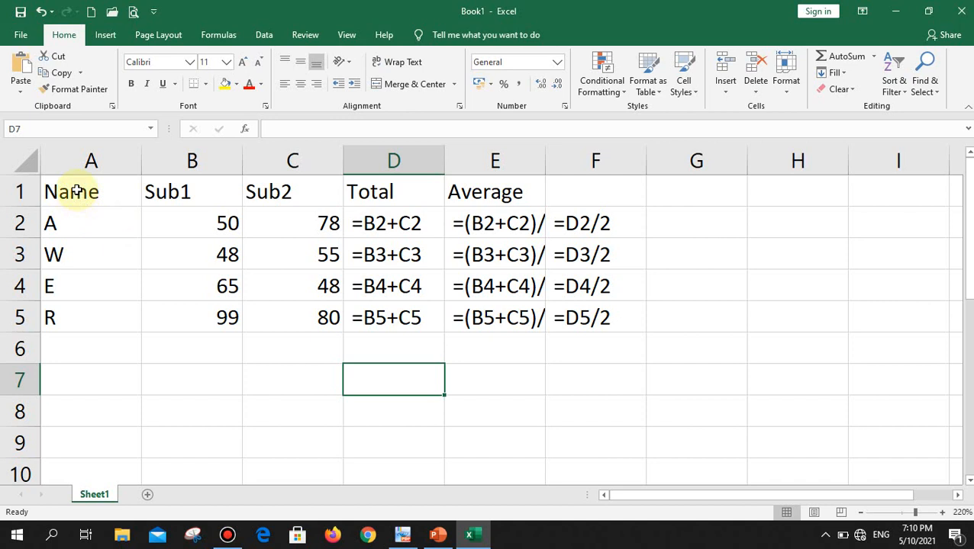
pyautogui.moveTo(76, 191)
pyautogui.mouseDown()
pyautogui.moveTo(402, 191)
pyautogui.moveTo(572, 317)
pyautogui.moveTo(582, 351)
pyautogui.mouseUp()
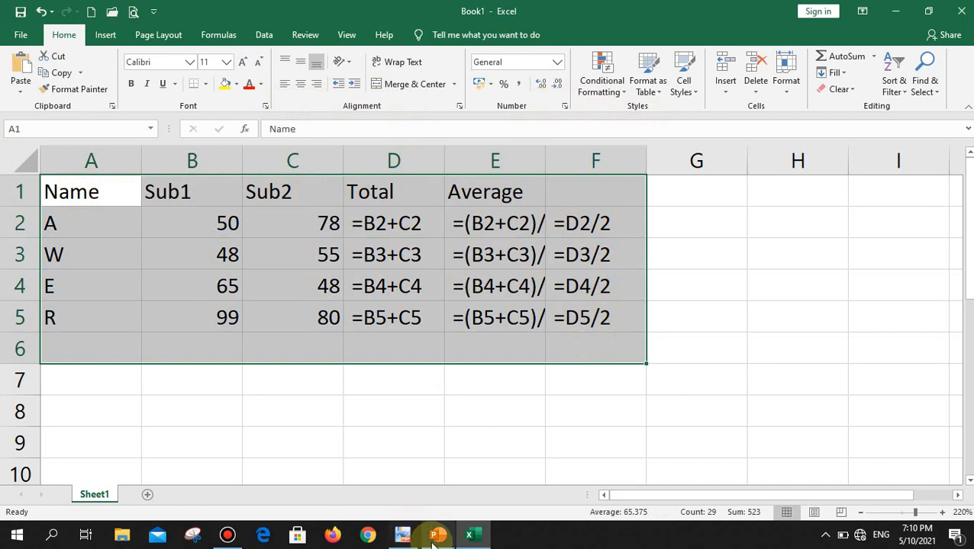
# Switch to PDF-XChange Viewer and view the Function section on page 37 of the ICT reading.
pyautogui.moveTo(402, 540)
pyautogui.click(405, 483)
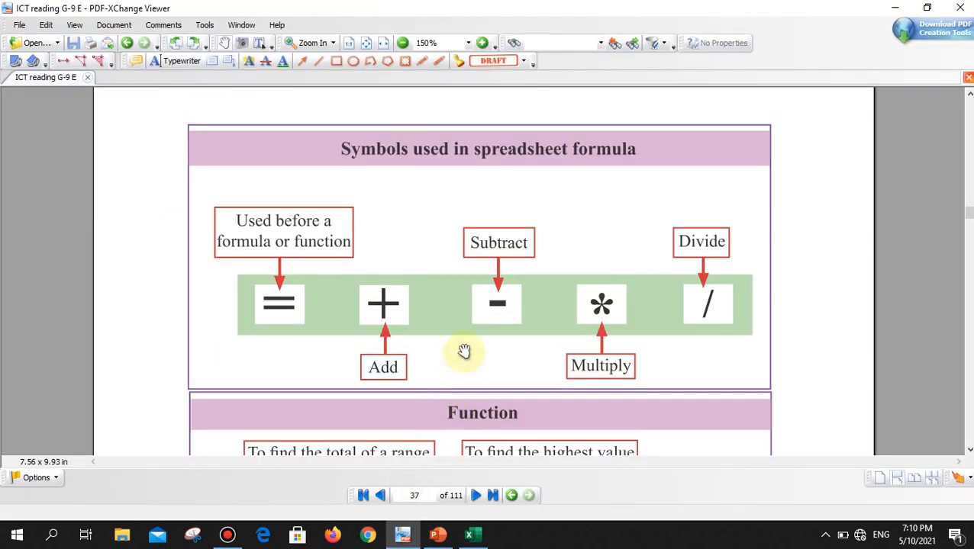
pyautogui.scroll(-5, 461, 349)
pyautogui.scroll(-3, 464, 351)
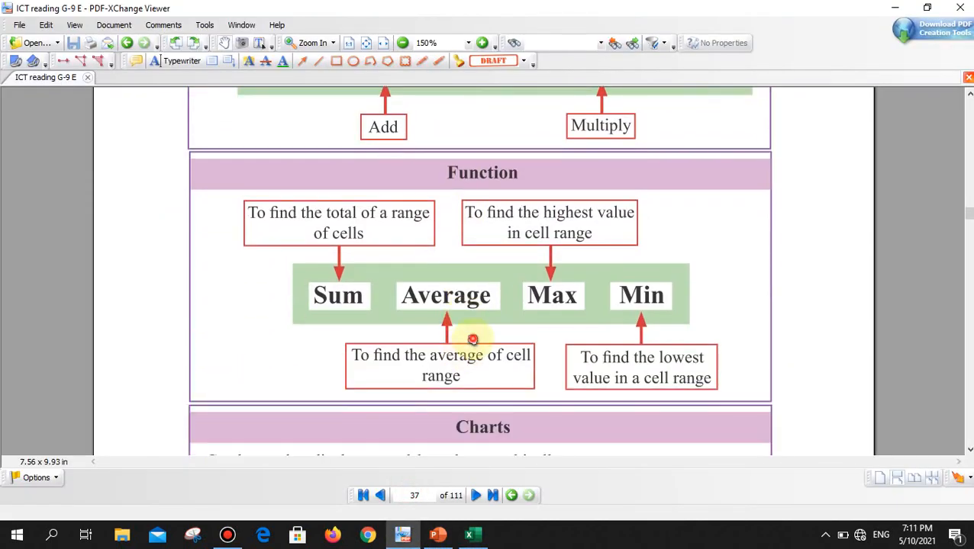
pyautogui.scroll(1, 470, 298)
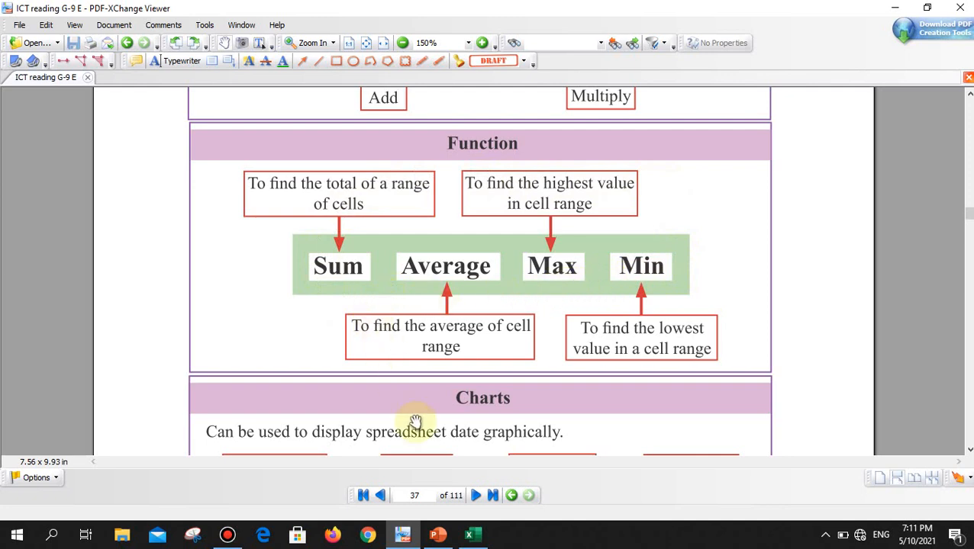
# Switch back to the Excel workbook and apply Clear All to the selected range A1:F6.
pyautogui.click(469, 534)
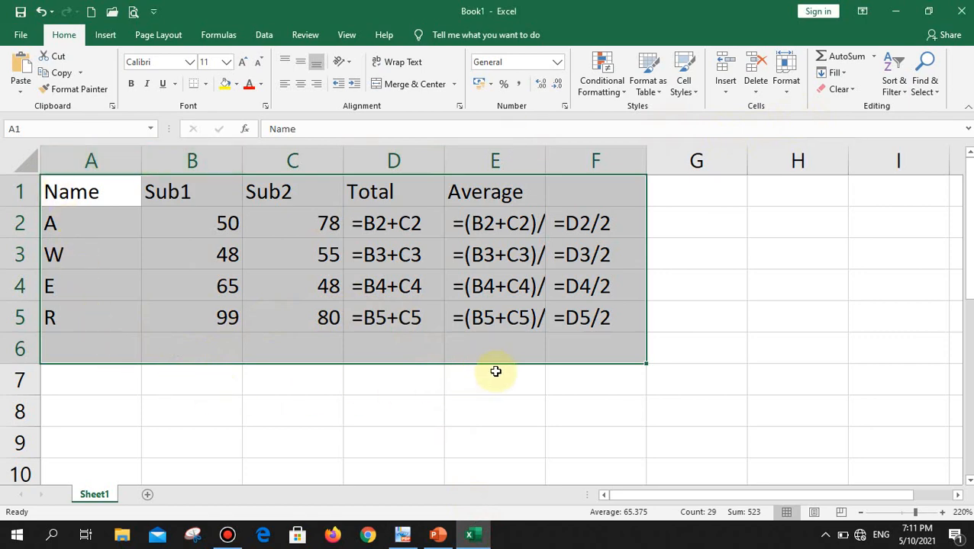
pyautogui.click(837, 94)
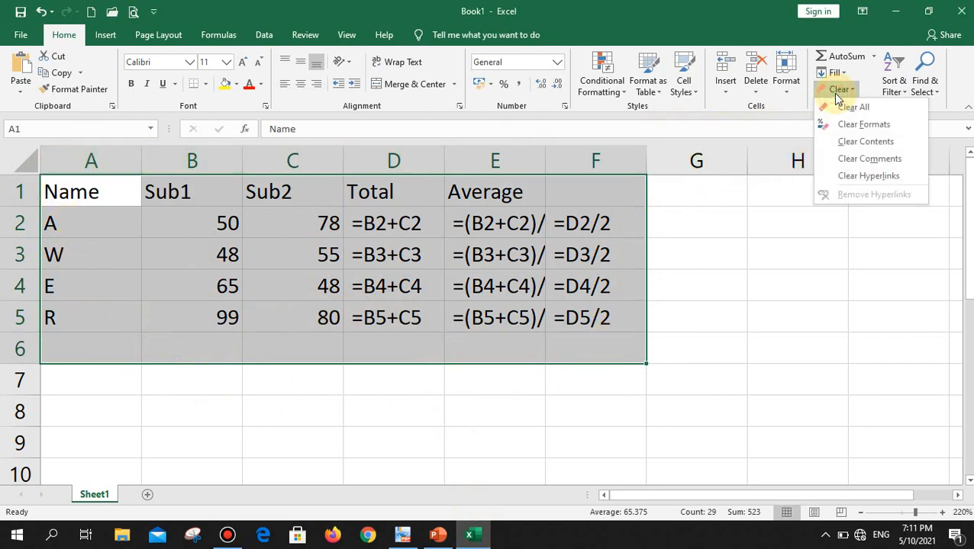
pyautogui.click(847, 108)
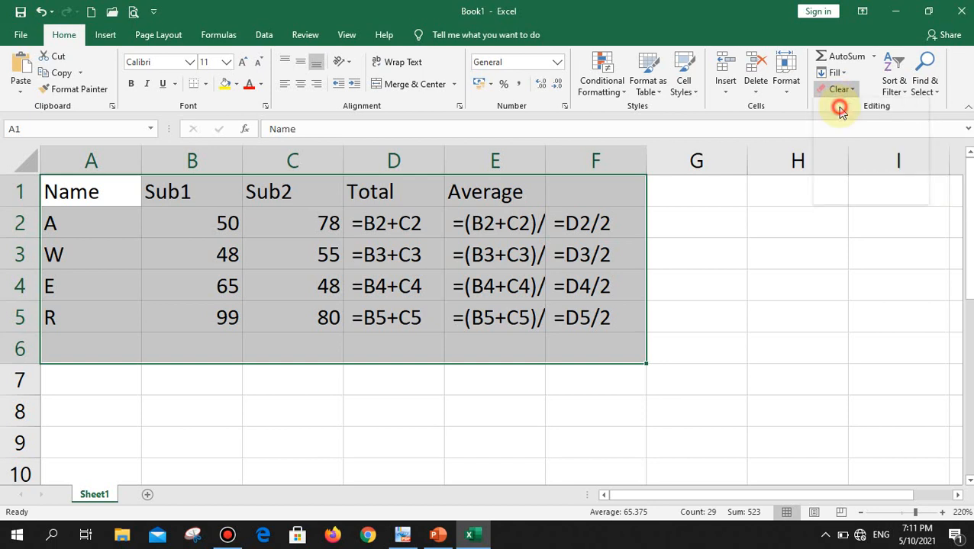
# Enter the numbers 7, 8 and 5 in cells A1 through A3.
pyautogui.click(107, 196)
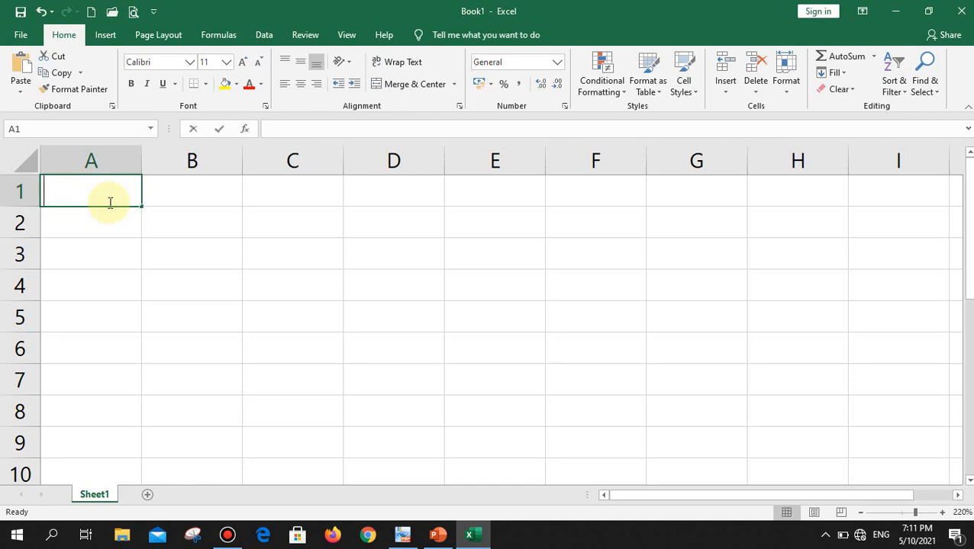
pyautogui.write('7')
pyautogui.press('Return')
pyautogui.write('8')
pyautogui.press('Return')
pyautogui.write('5')
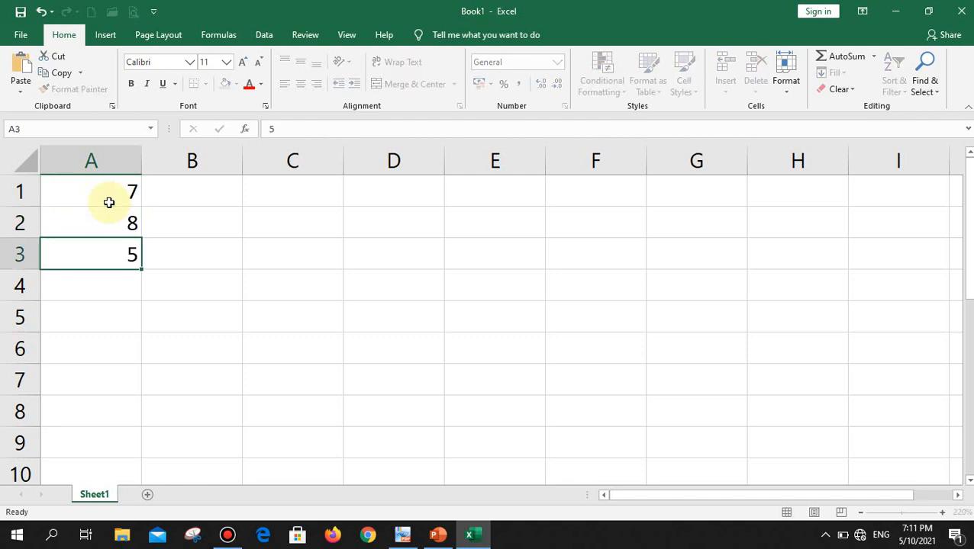
pyautogui.press('Return')
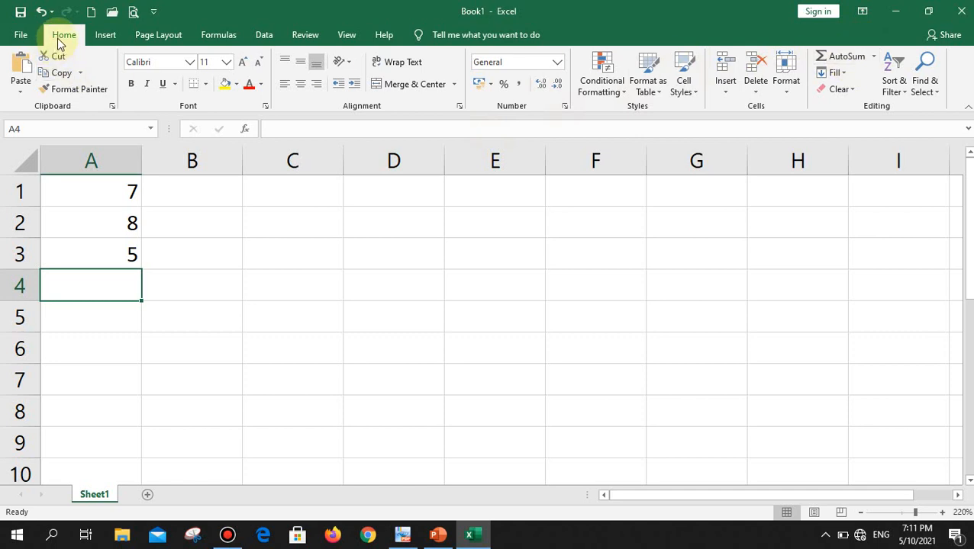
# Use AutoSum to enter =SUM(A1:A3) in A4, and reselect A4.
pyautogui.click(843, 57)
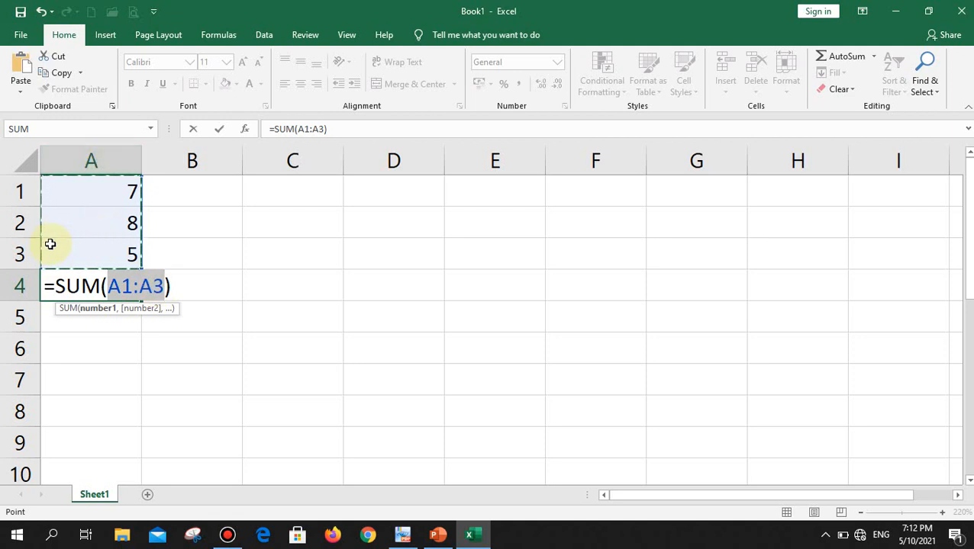
pyautogui.press('Return')
pyautogui.click(120, 286)
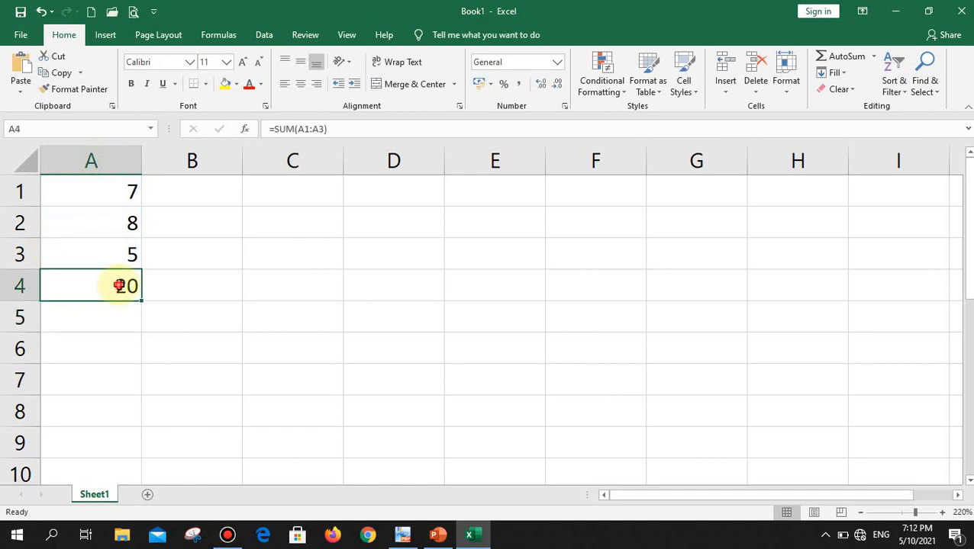
# Delete the sum in A4 and enter the numbers 7, 5, 3, 6 and 3 in A4 through A8.
pyautogui.press('Delete')
pyautogui.write('7')
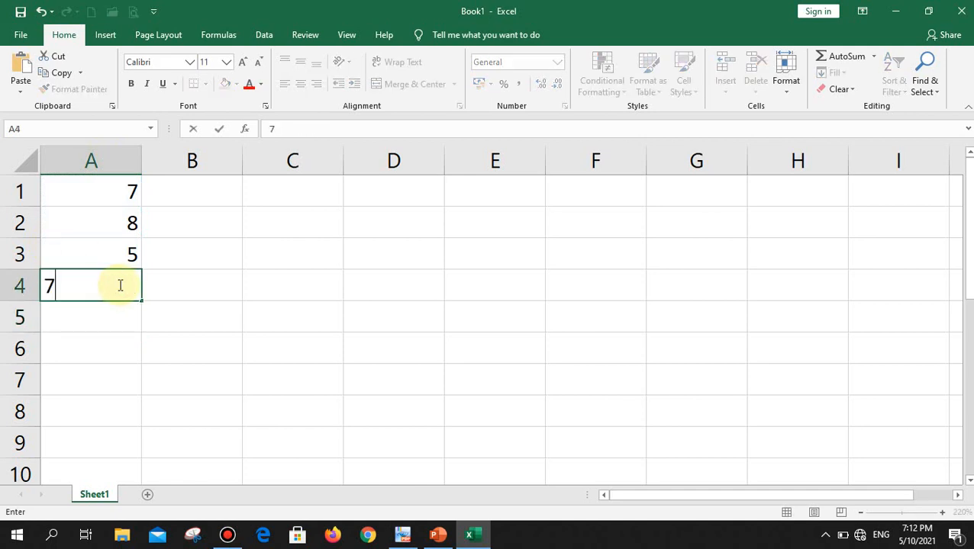
pyautogui.press('Return')
pyautogui.write('5')
pyautogui.press('Return')
pyautogui.write('3')
pyautogui.press('Return')
pyautogui.write('6')
pyautogui.press('Return')
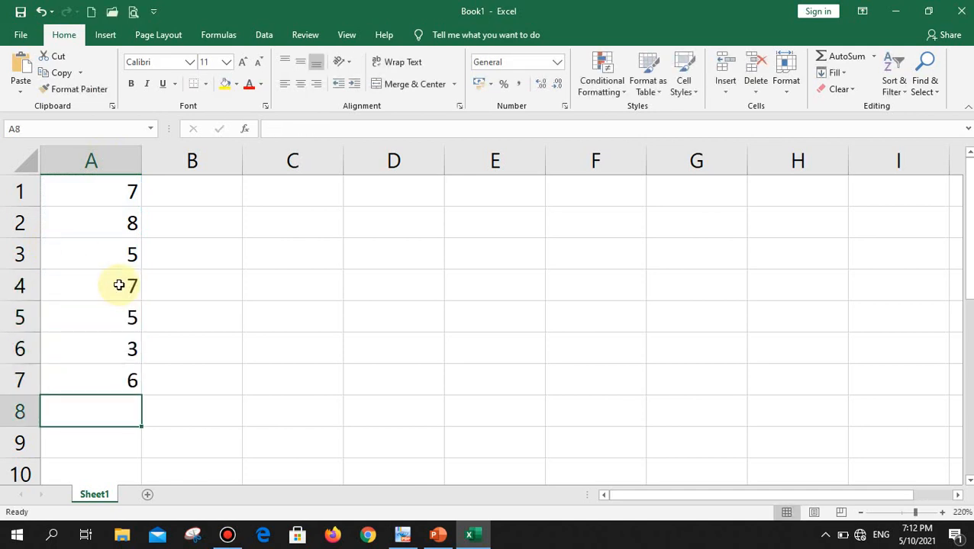
pyautogui.write('3')
pyautogui.press('Return')
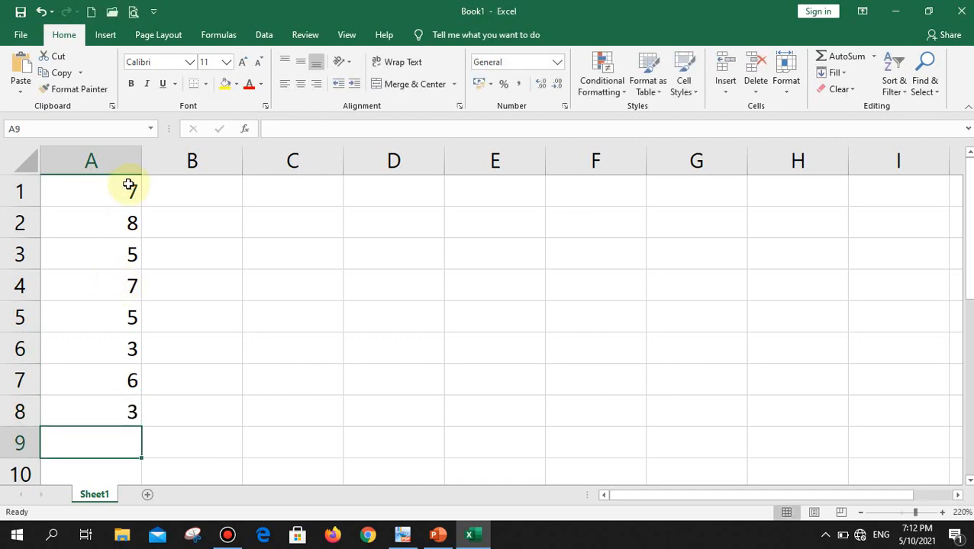
# Use AutoSum to enter =SUM(A1:A8) in A9.
pyautogui.click(852, 57)
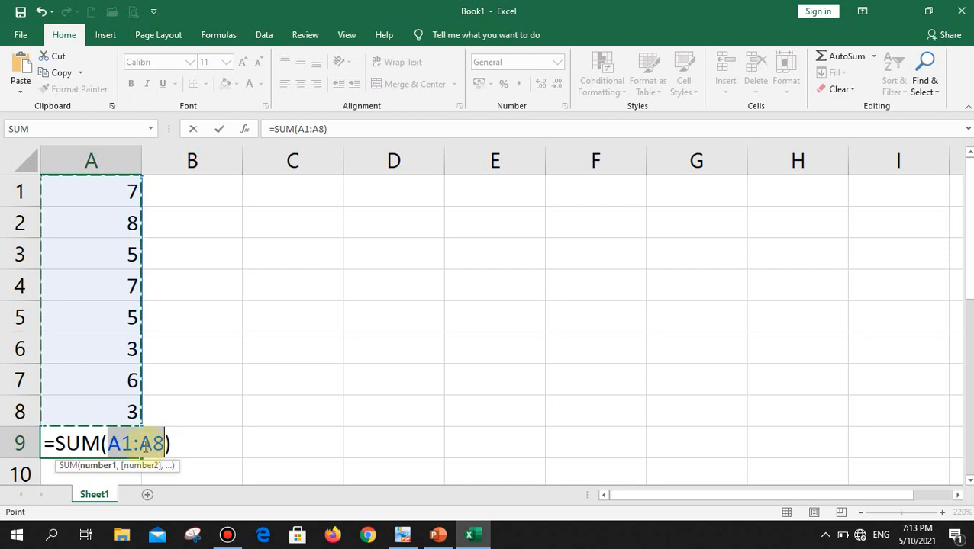
pyautogui.press('Return')
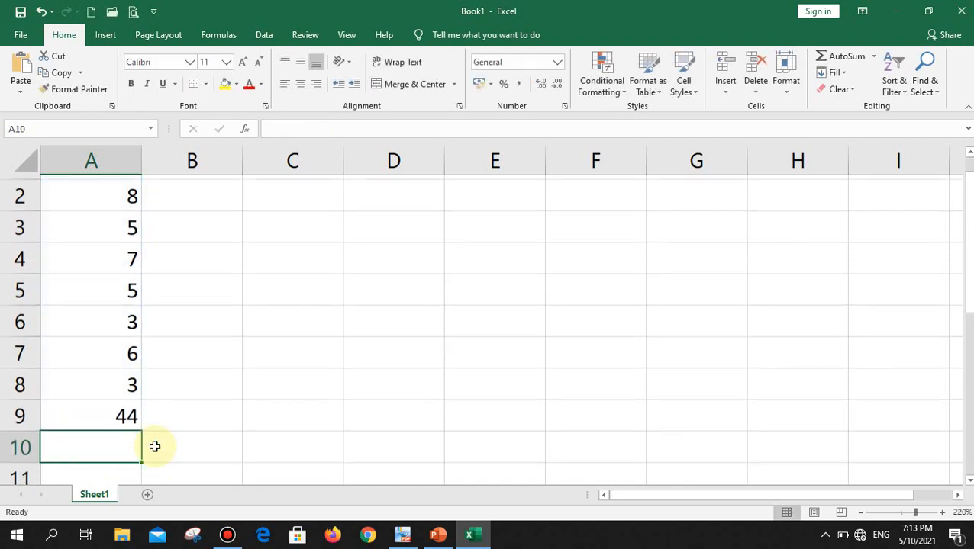
pyautogui.scroll(1, 145, 435)
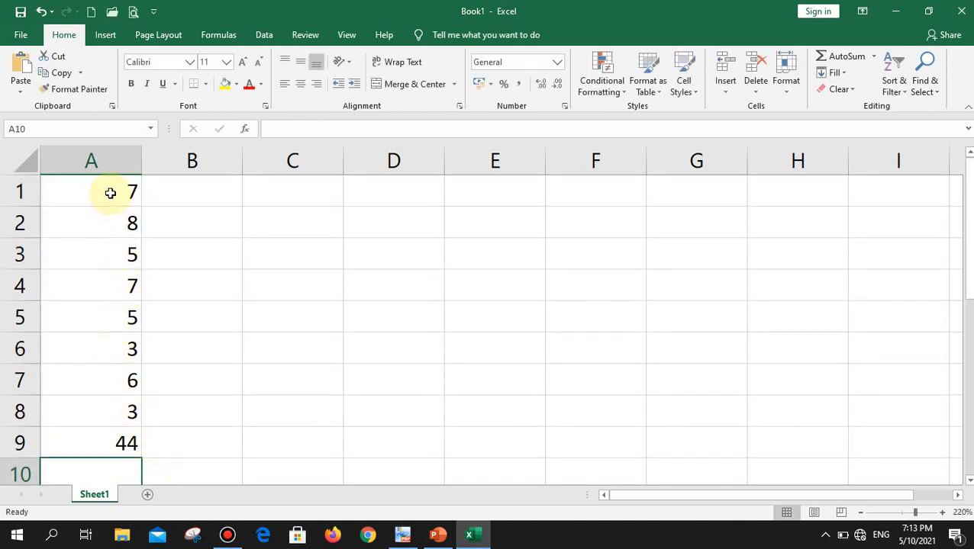
# Apply Clear All to A1:A9, and select A1.
pyautogui.moveTo(111, 193); pyautogui.dragTo(111, 438)
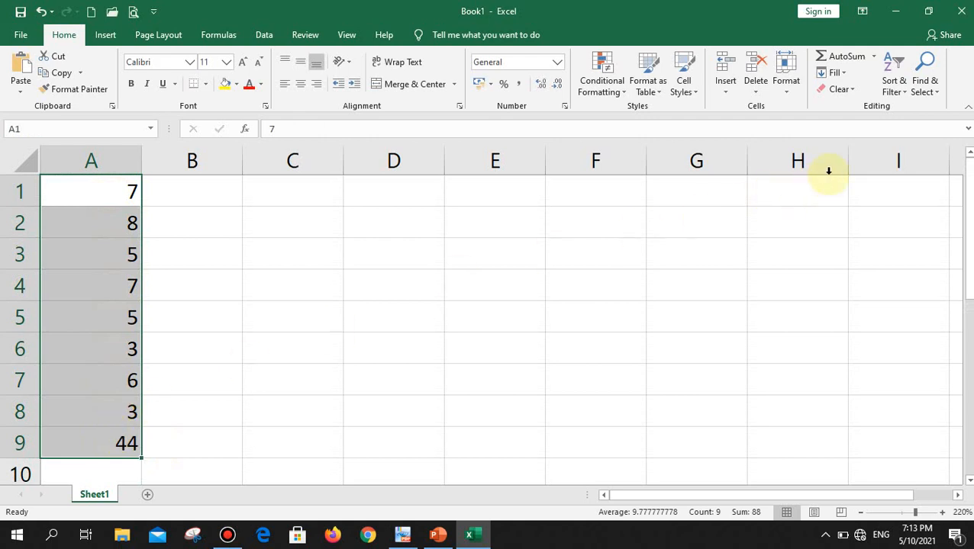
pyautogui.click(852, 92)
pyautogui.click(844, 106)
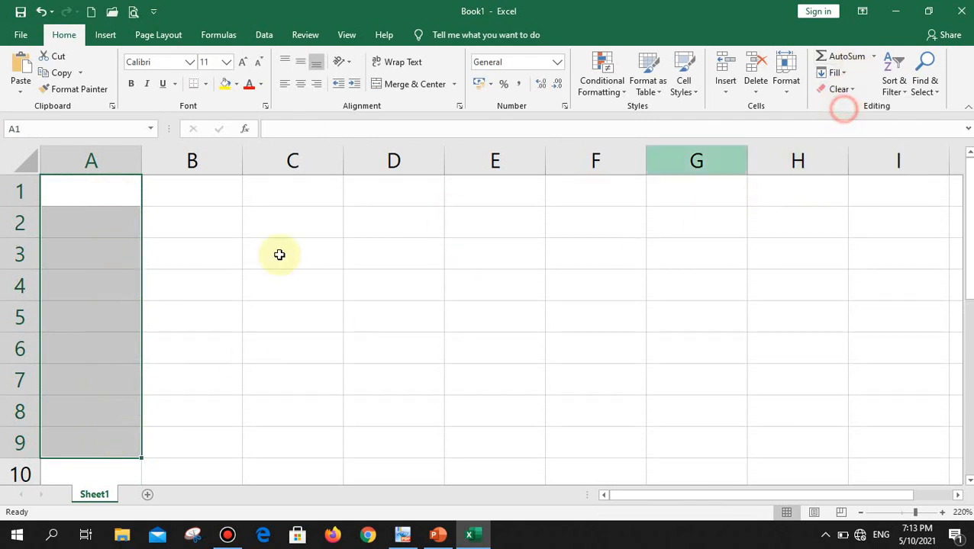
pyautogui.click(109, 207)
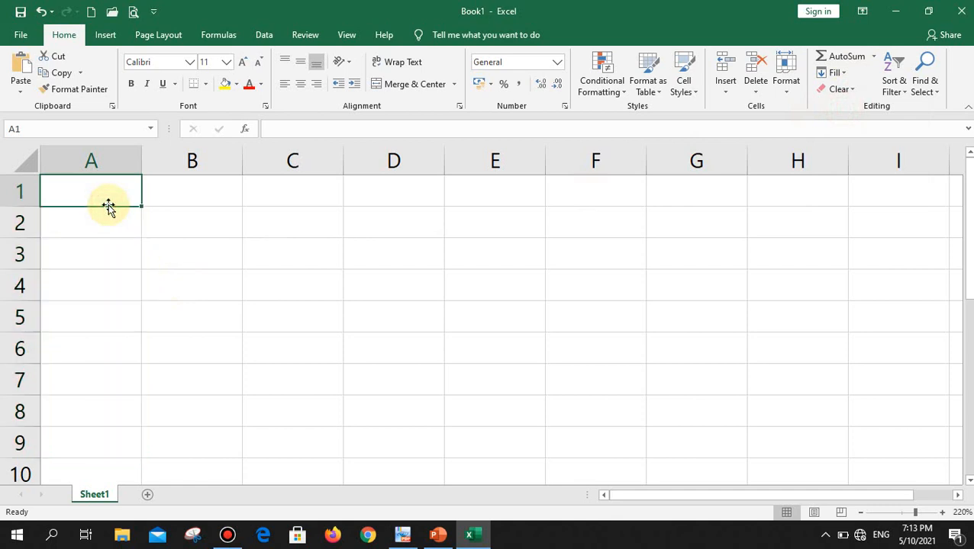
# View the list of functions available under AutoSum, and close it.
pyautogui.click(876, 61)
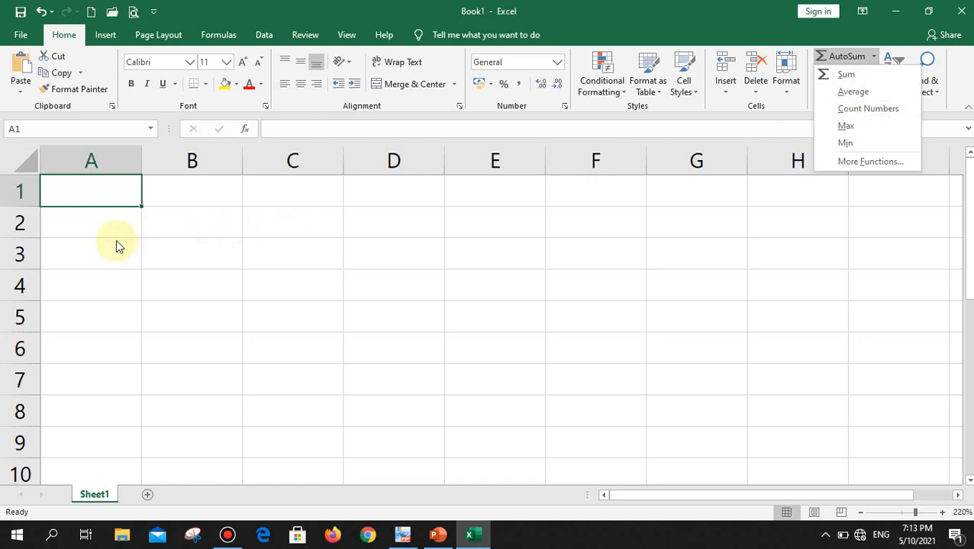
pyautogui.click(107, 199)
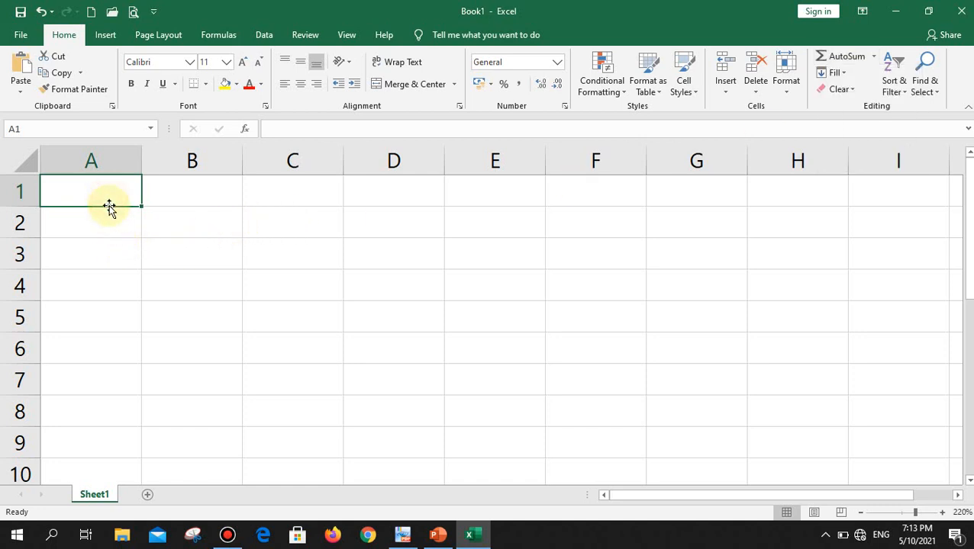
# Enter the numbers 8, 5 and 6 in cells A1 through A3.
pyautogui.write('8')
pyautogui.press('Return')
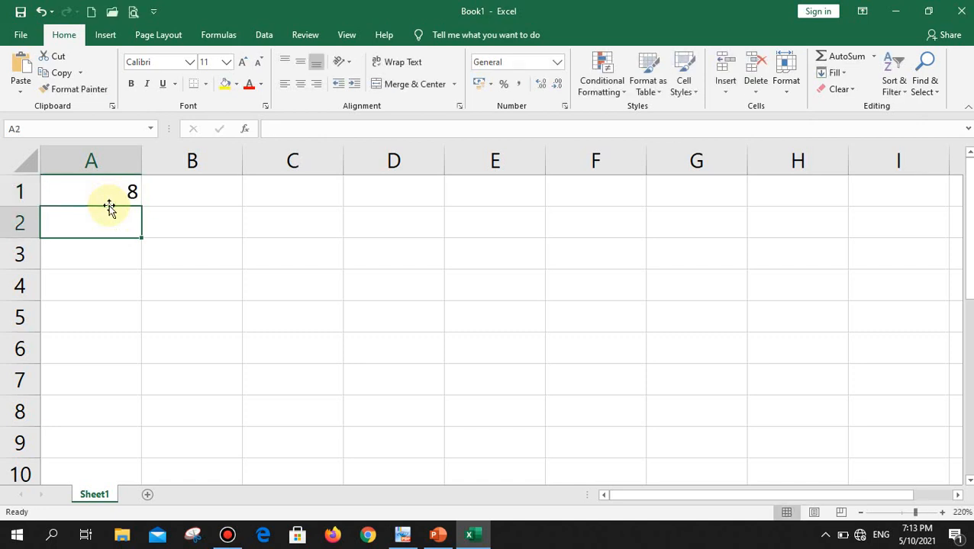
pyautogui.write('5')
pyautogui.press('Return')
pyautogui.write('6')
pyautogui.press('Return')
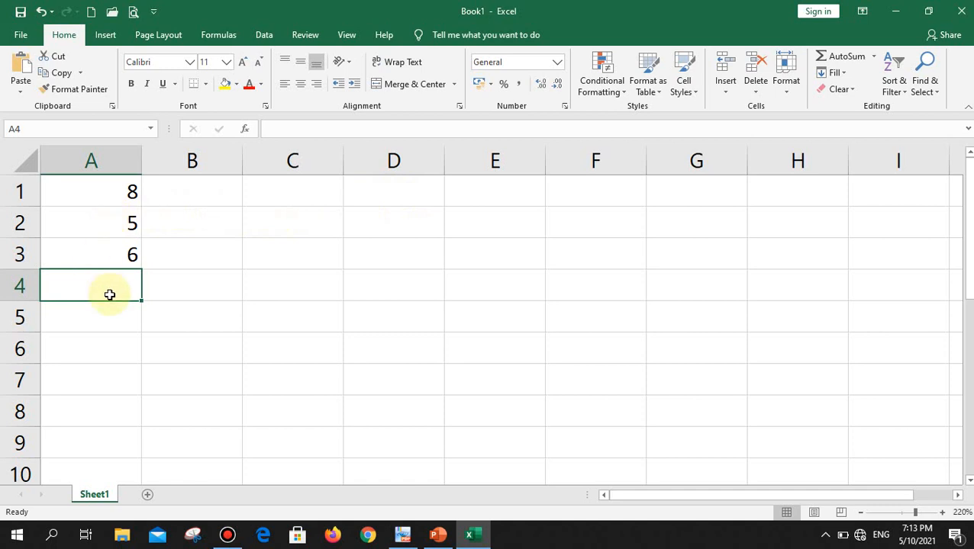
pyautogui.click(189, 192)
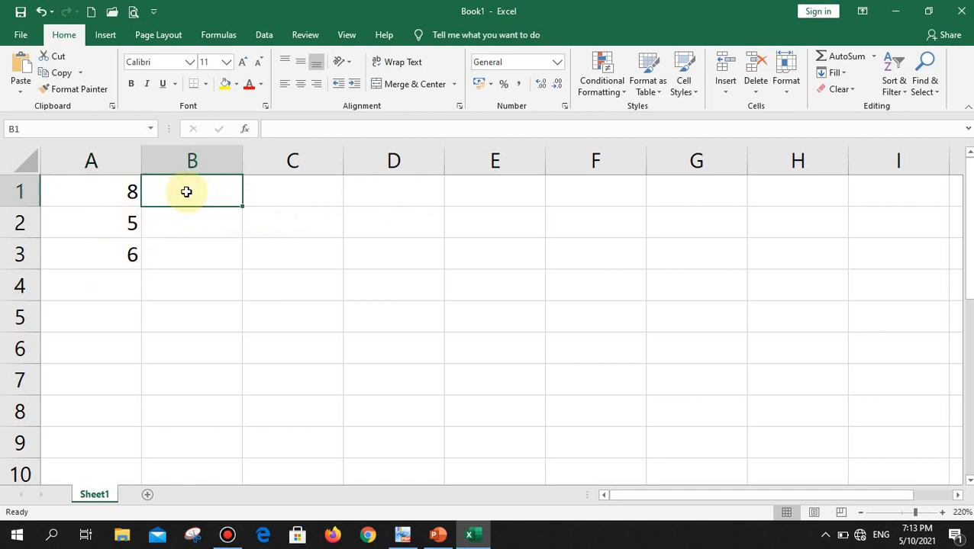
# Enter the formula =SUM(A1:A3) in A4, picking the first and last cells of the range on the sheet.
pyautogui.click(120, 288)
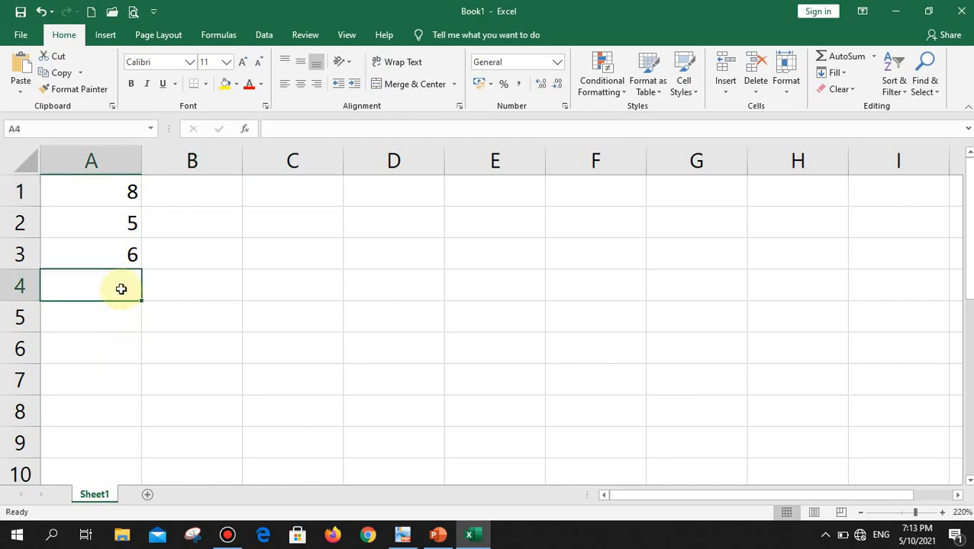
pyautogui.write('=sum(')
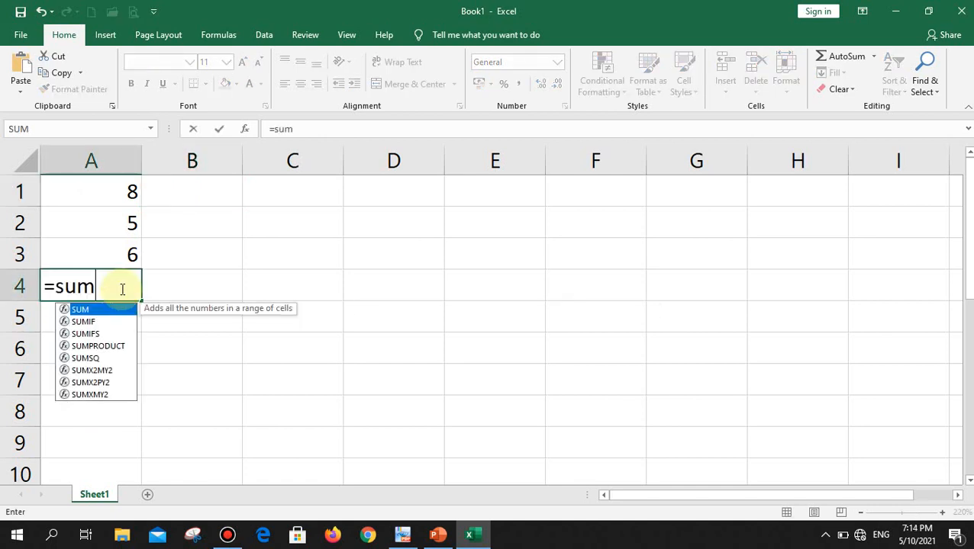
pyautogui.click(120, 194)
pyautogui.press('F8')
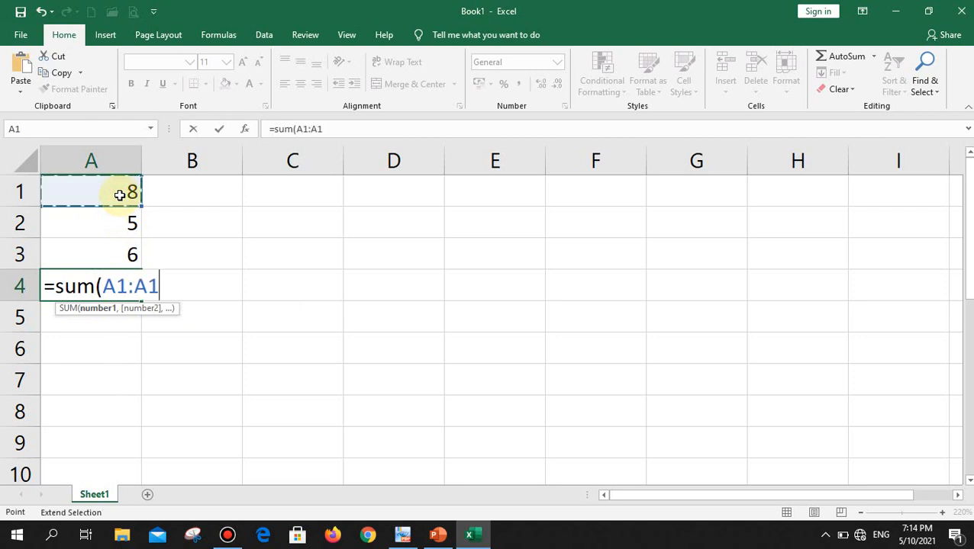
pyautogui.press('BackSpace')
pyautogui.press('BackSpace')
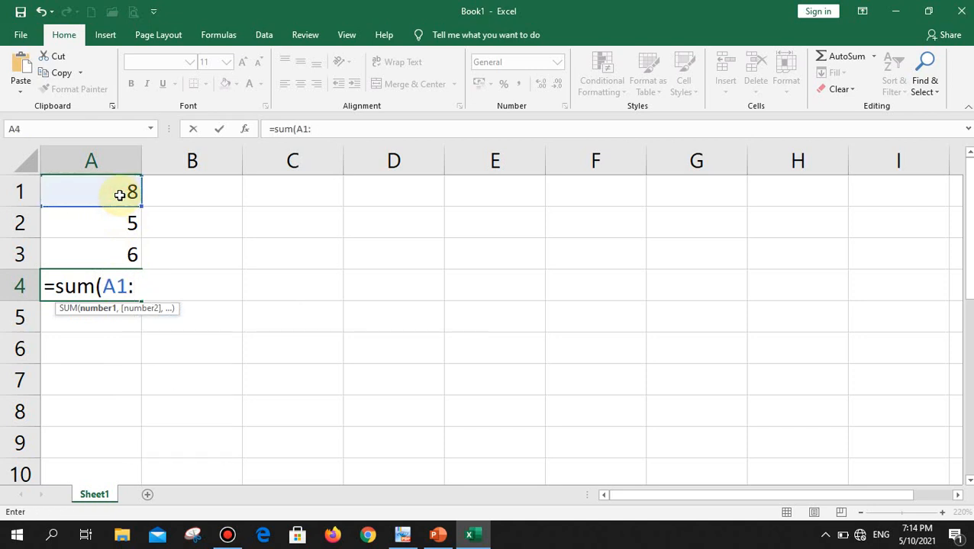
pyautogui.click(118, 251)
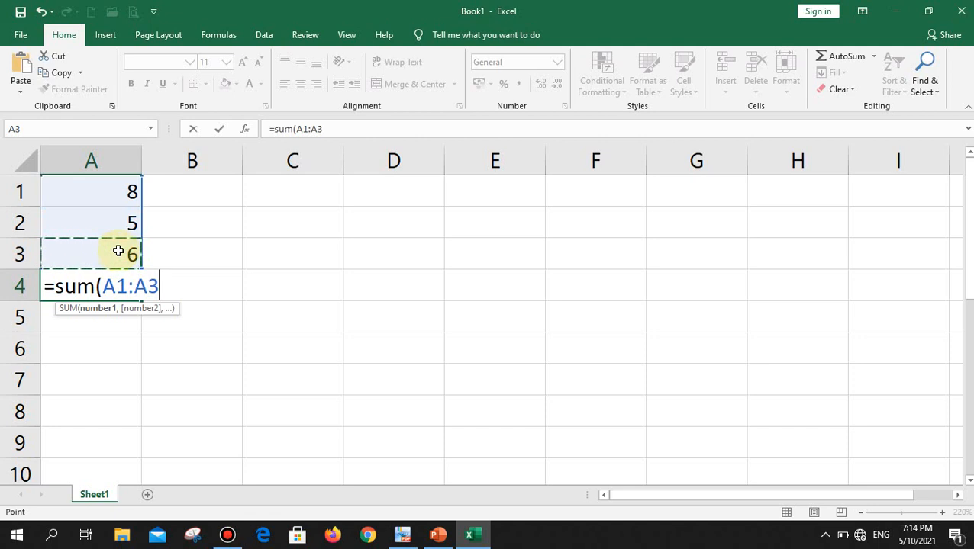
pyautogui.write(')')
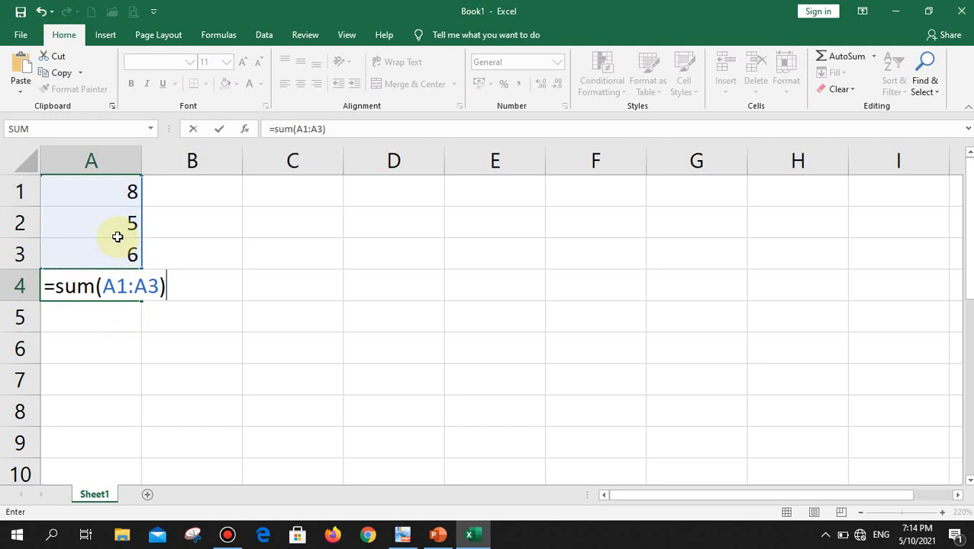
pyautogui.press('Return')
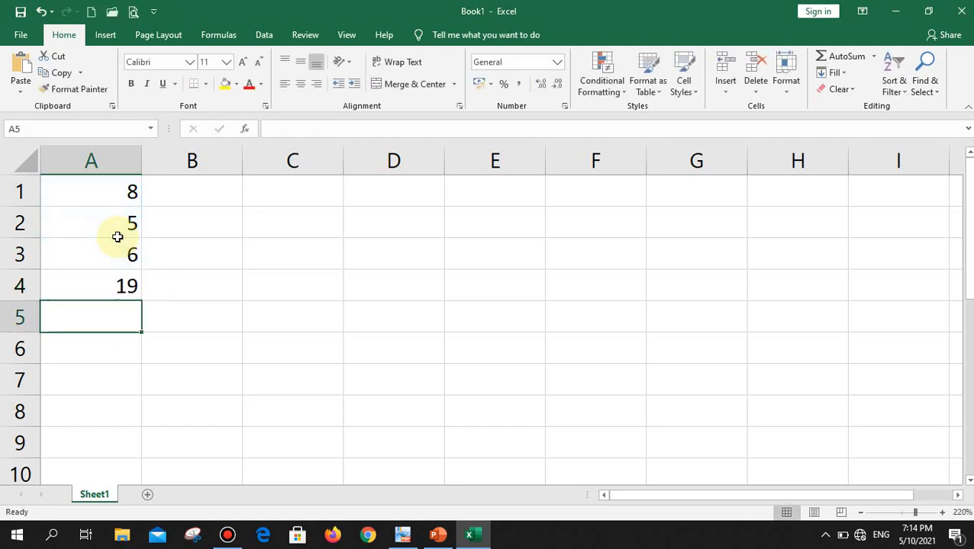
# Delete the sum in A4 and enter the numbers 78, 52 and 45 in B1 through B3.
pyautogui.click(101, 284)
pyautogui.press('Delete')
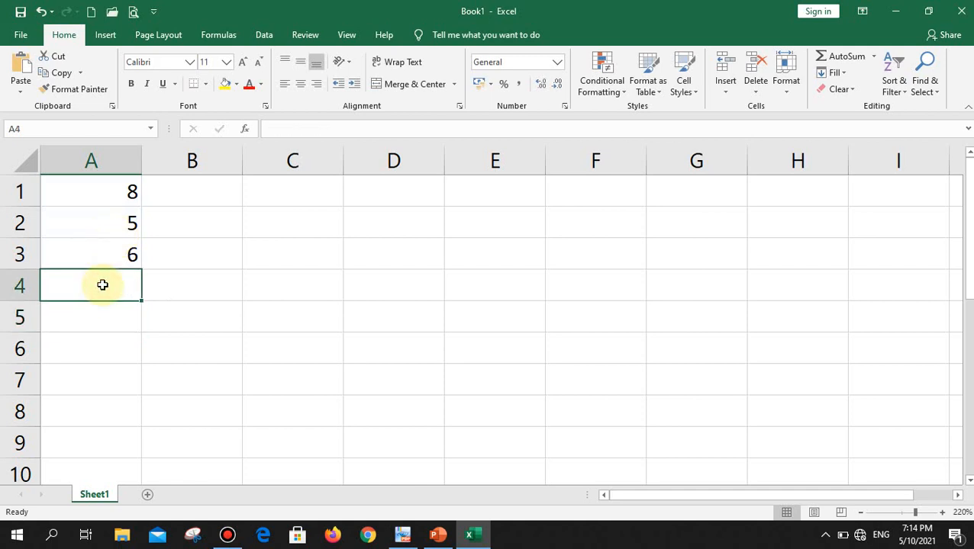
pyautogui.press('Up')
pyautogui.press('Up')
pyautogui.press('Up')
pyautogui.press('Right')
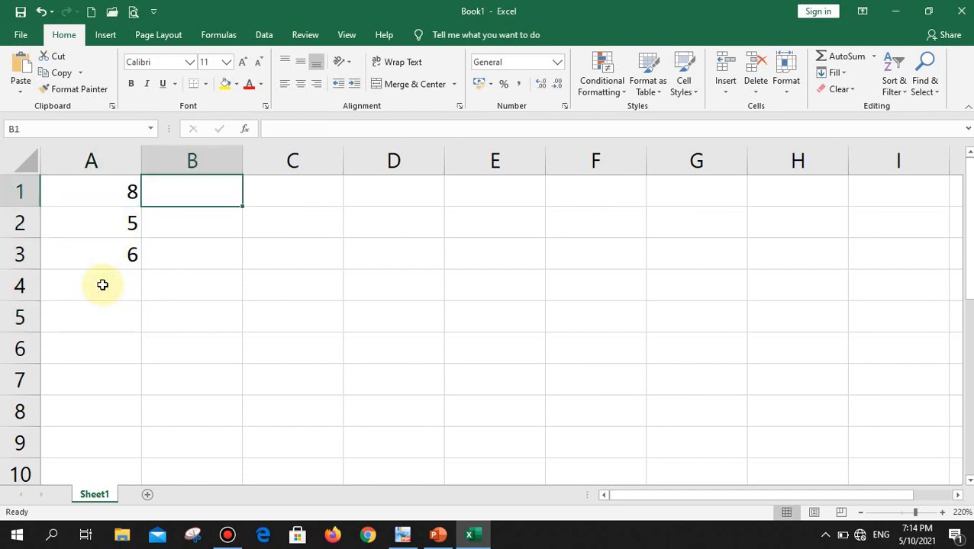
pyautogui.write('78')
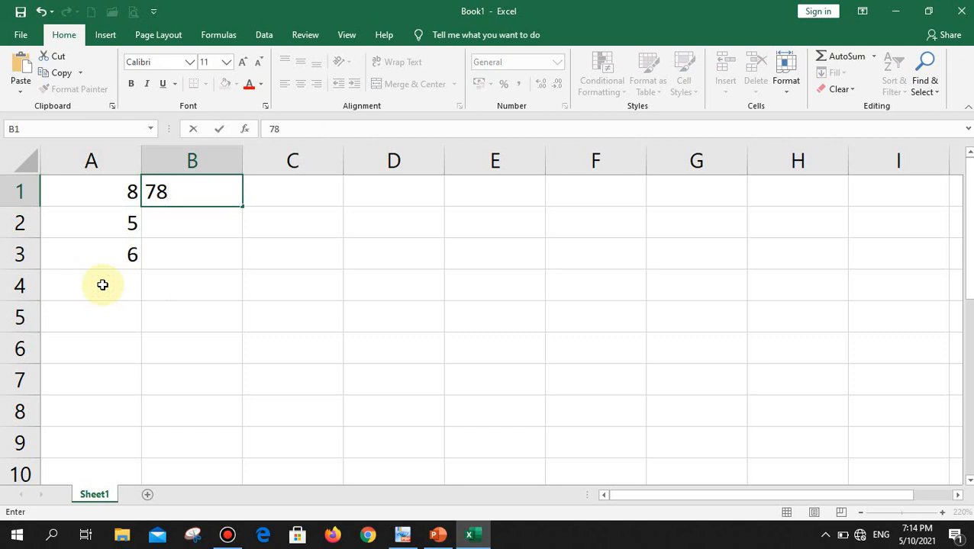
pyautogui.press('Return')
pyautogui.write('52')
pyautogui.press('Return')
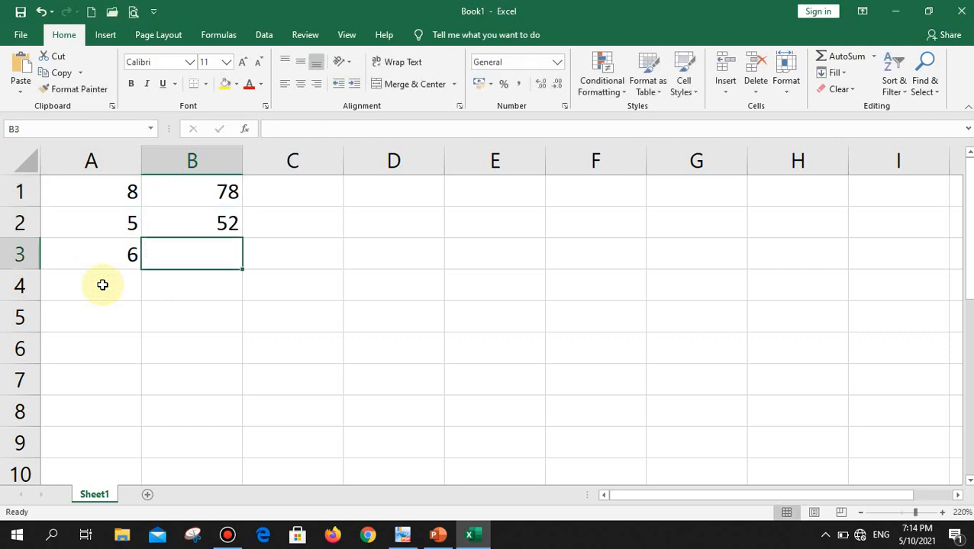
pyautogui.write('45')
pyautogui.press('Return')
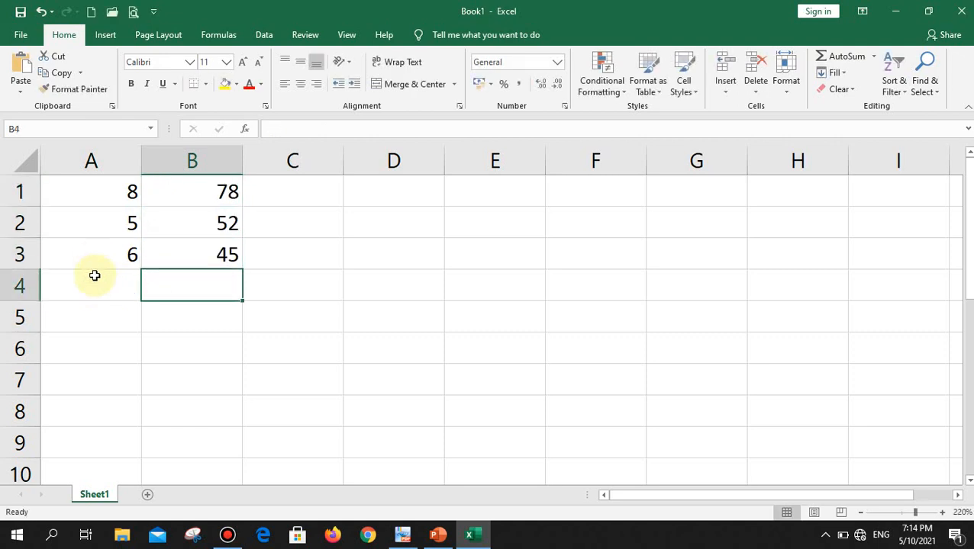
# Enter =SUM(A1:B3) in A4 to add both columns of numbers, and review the entered formula.
pyautogui.click(95, 275)
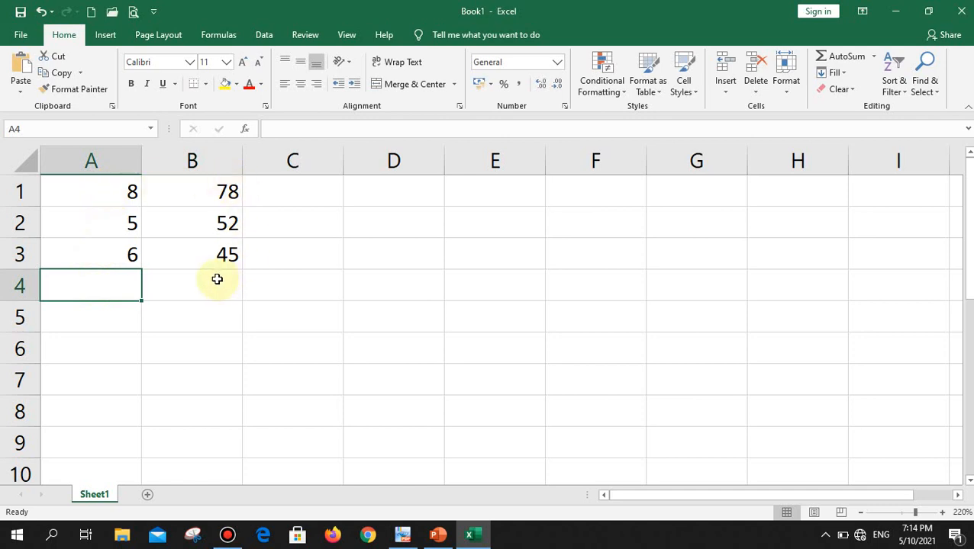
pyautogui.write('=')
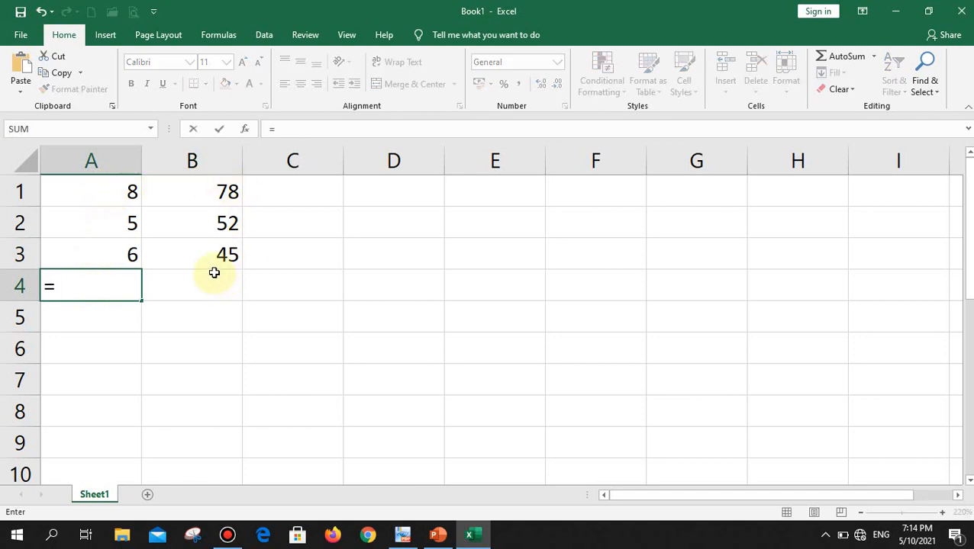
pyautogui.write('sum(')
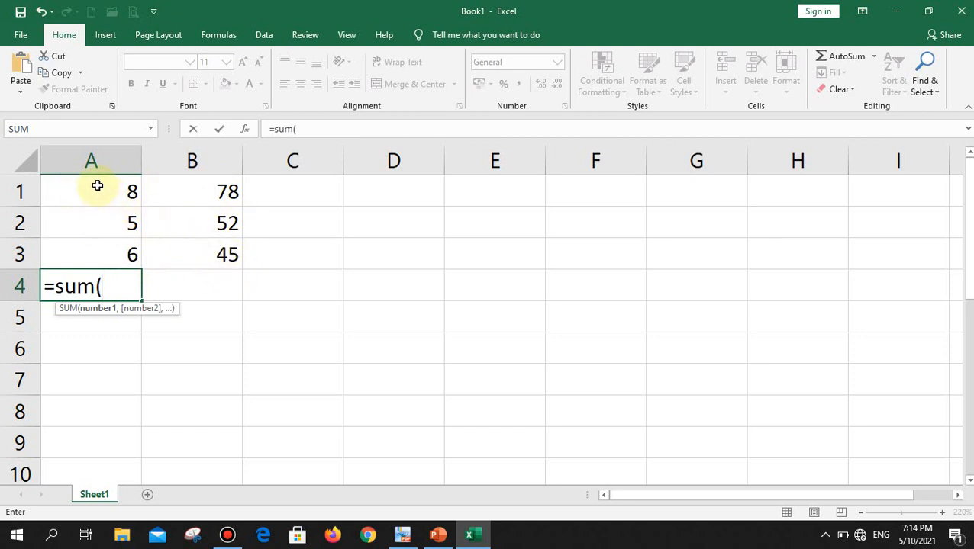
pyautogui.moveTo(97, 184); pyautogui.dragTo(203, 250)
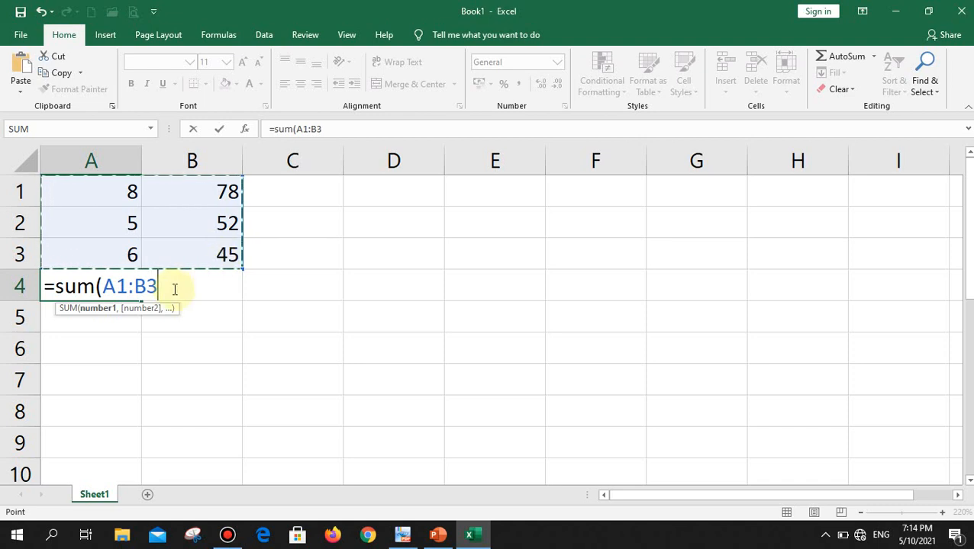
pyautogui.write(')')
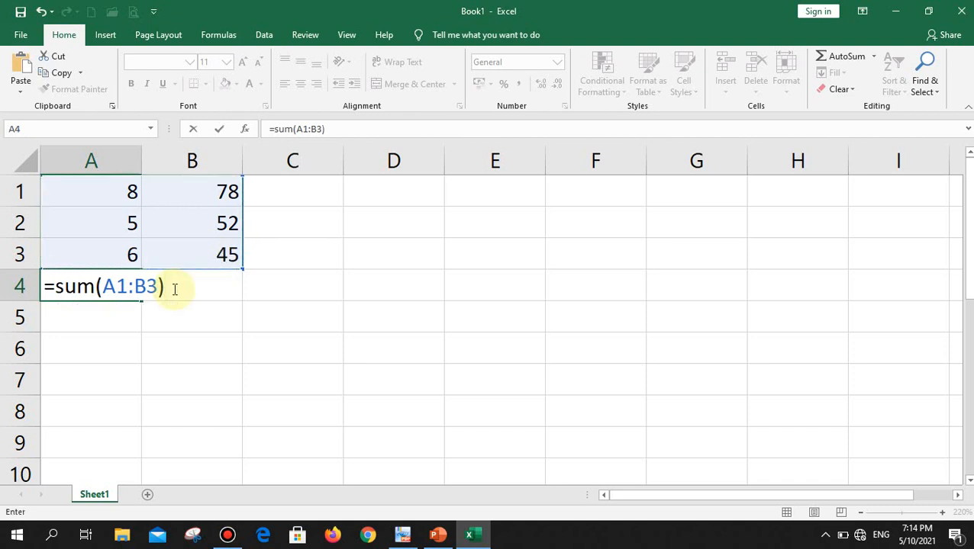
pyautogui.press('Return')
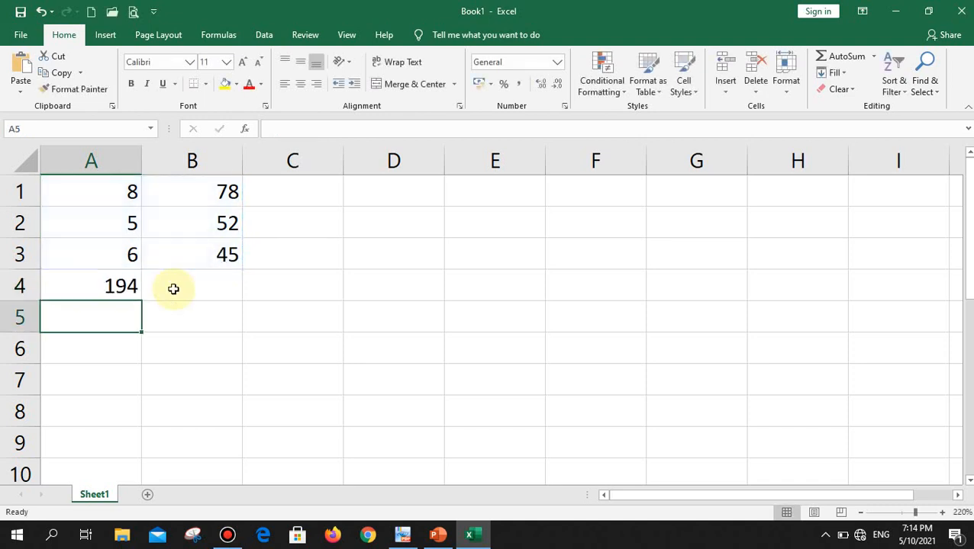
pyautogui.doubleClick(119, 286)
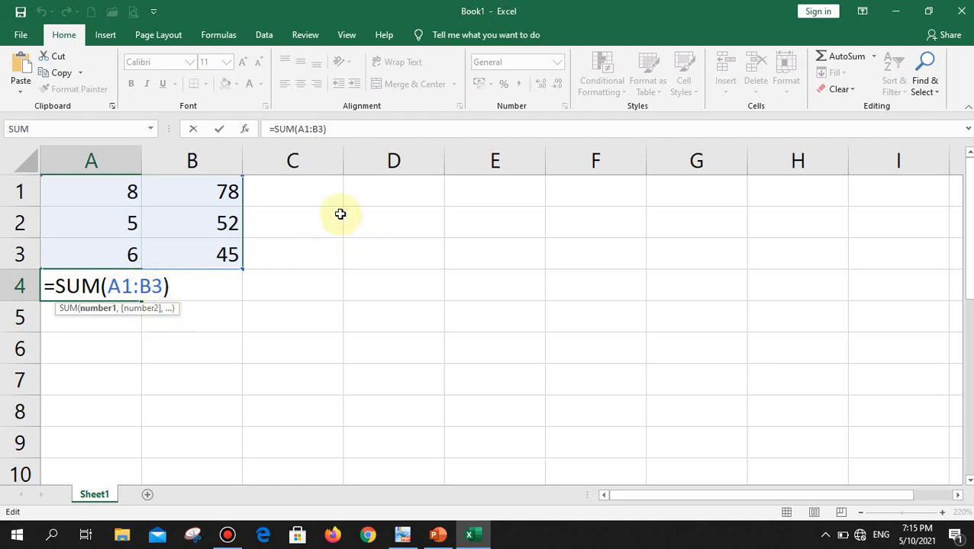
pyautogui.press('Return')
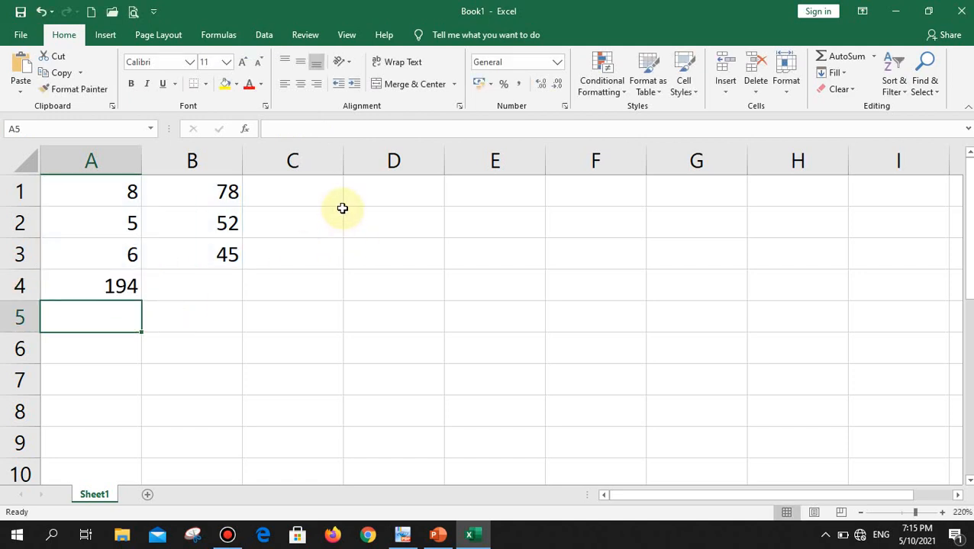
# Enter the numbers 5, 6 and 3 in cells D1 through D3.
pyautogui.click(366, 193)
pyautogui.write('5')
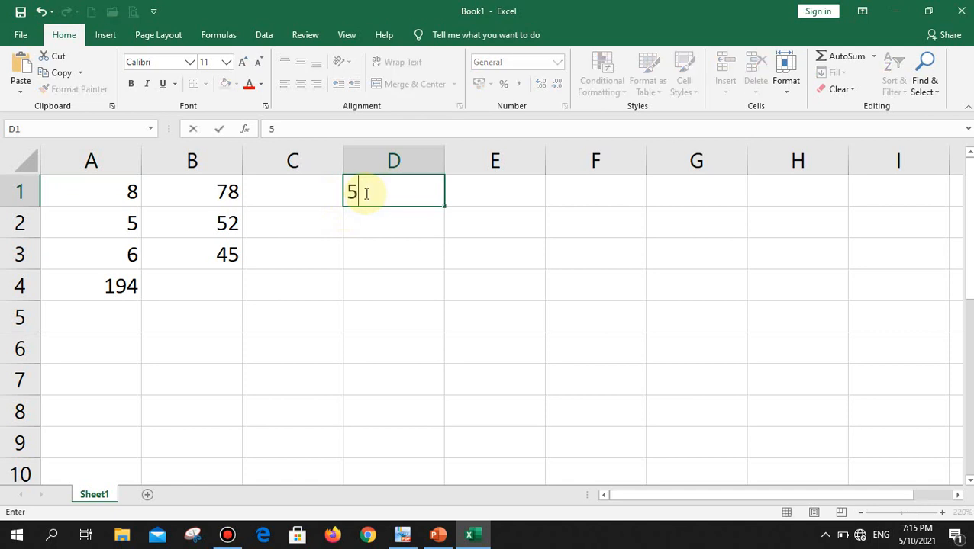
pyautogui.press('Return')
pyautogui.write('6')
pyautogui.press('Return')
pyautogui.write('3')
pyautogui.press('Return')
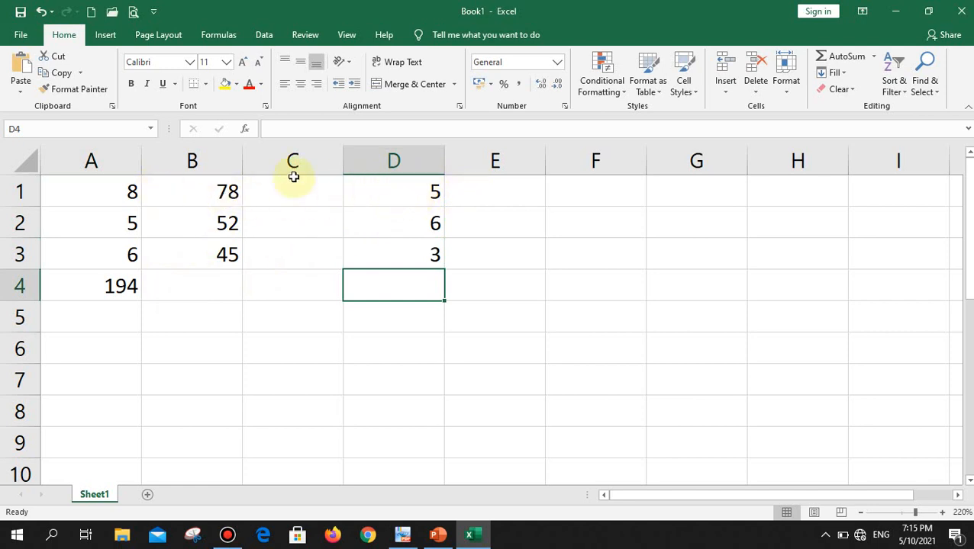
# Replace the formula in A4 with =SUM(A1:B3,D1:D3) to add the two separate ranges.
pyautogui.doubleClick(122, 286)
pyautogui.moveTo(178, 285); pyautogui.dragTo(19, 283)
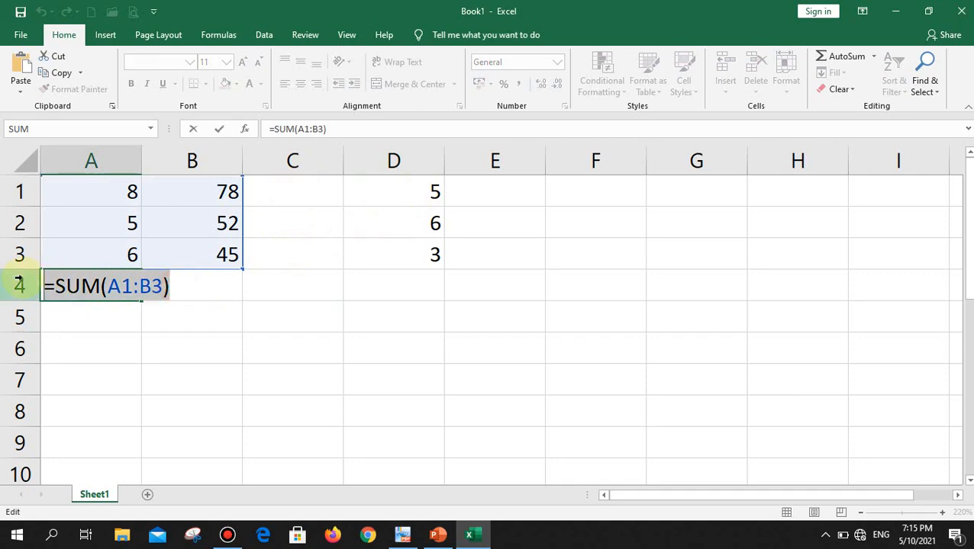
pyautogui.press('BackSpace')
pyautogui.write('=')
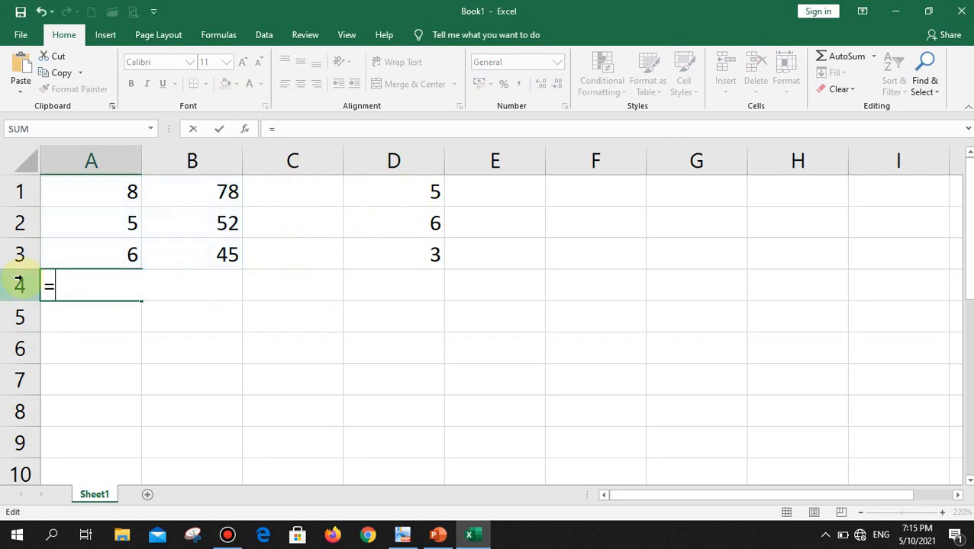
pyautogui.write('sum(')
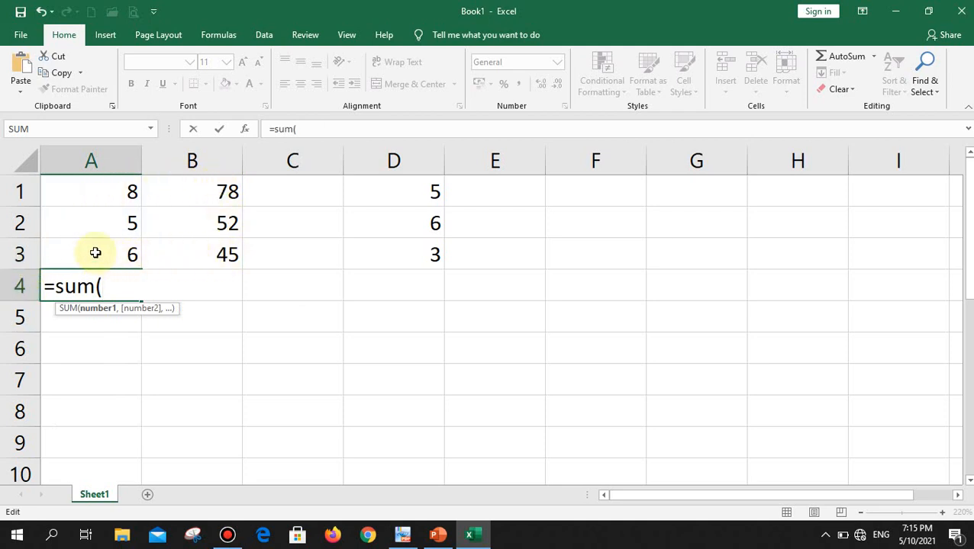
pyautogui.moveTo(92, 189); pyautogui.dragTo(213, 246)
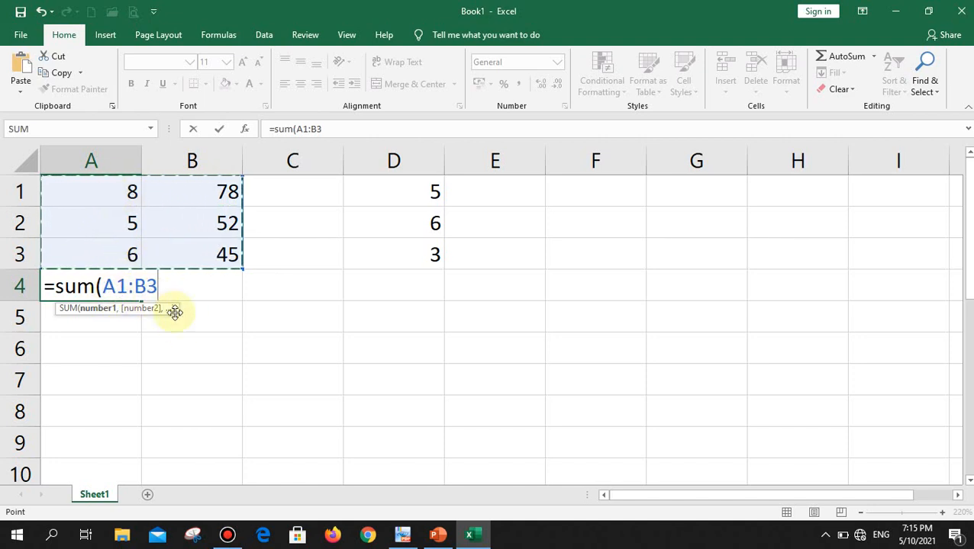
pyautogui.write(',')
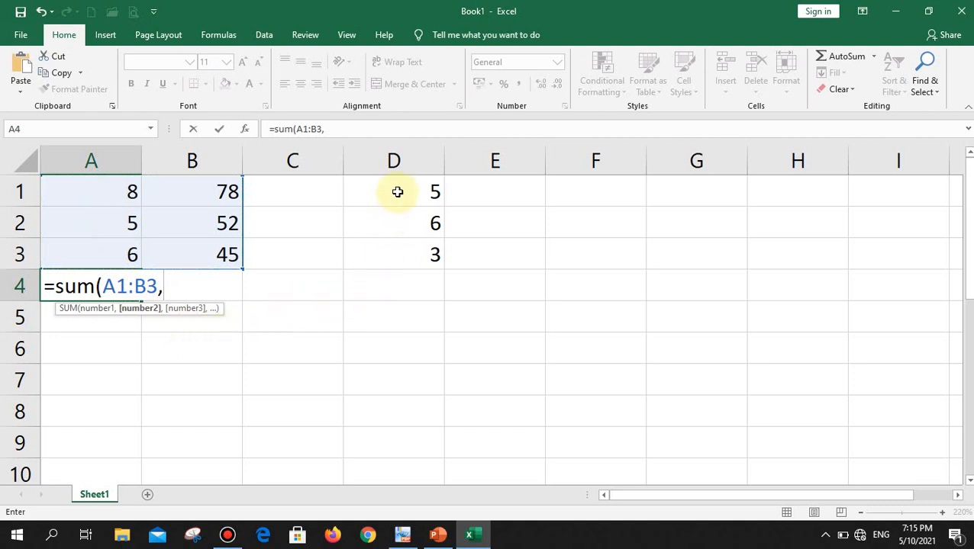
pyautogui.moveTo(398, 184); pyautogui.dragTo(405, 252)
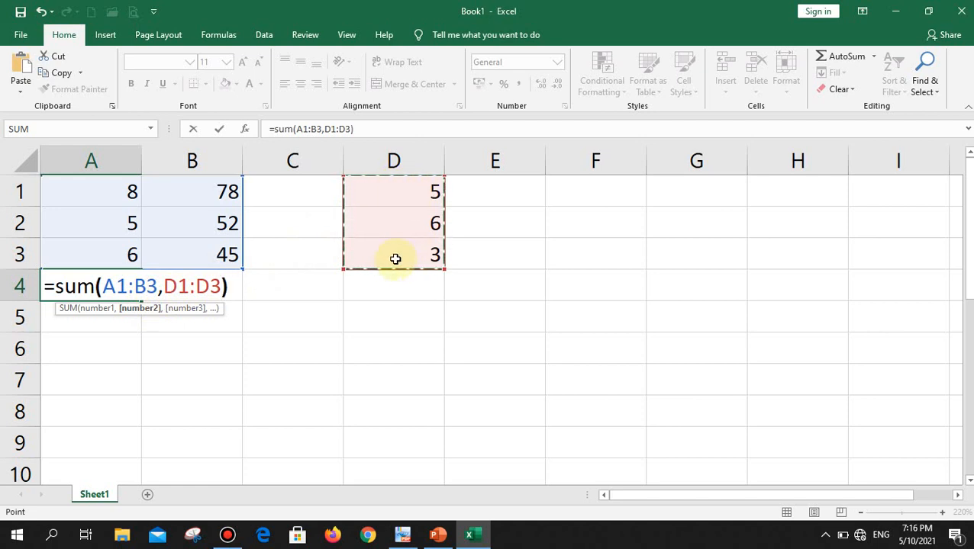
pyautogui.press('Return')
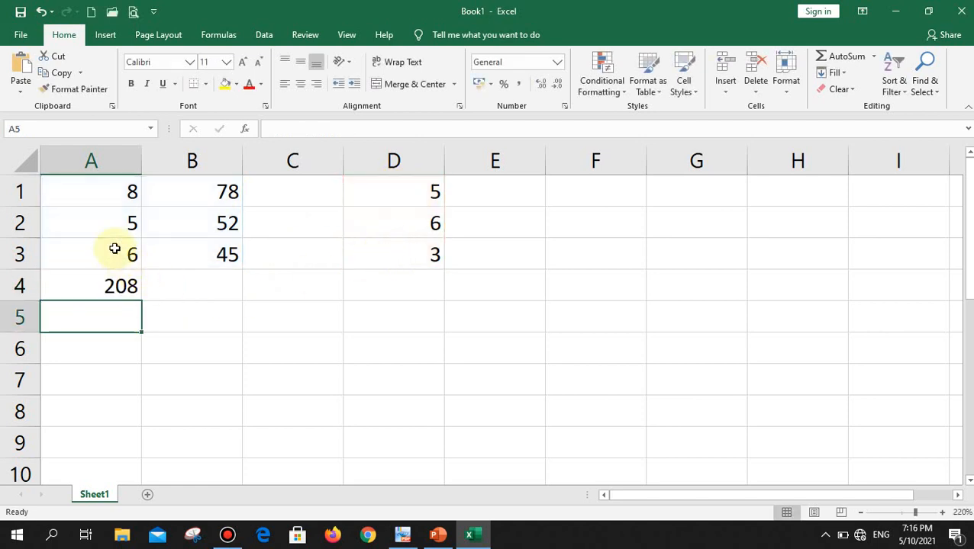
# Delete the two-range sum from A4, and select F2.
pyautogui.click(132, 287)
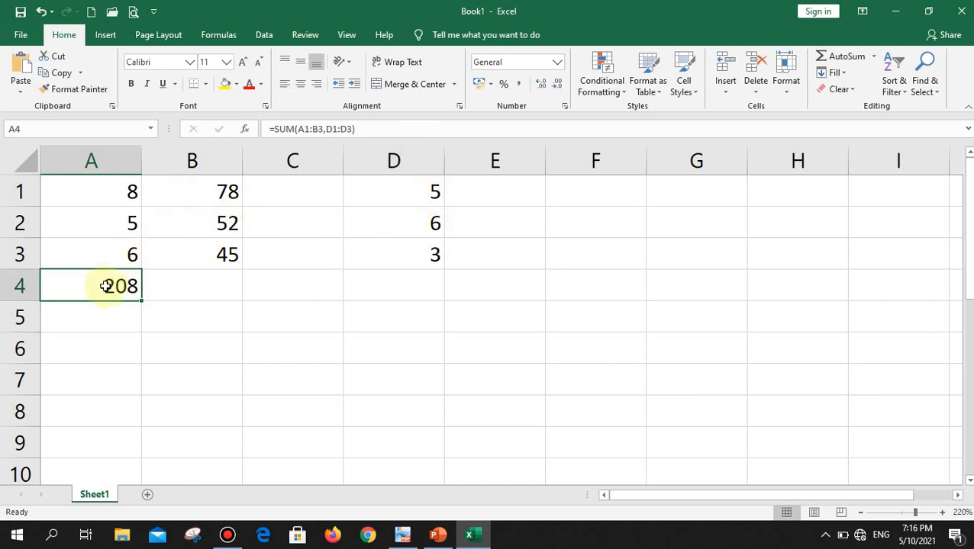
pyautogui.press('Delete')
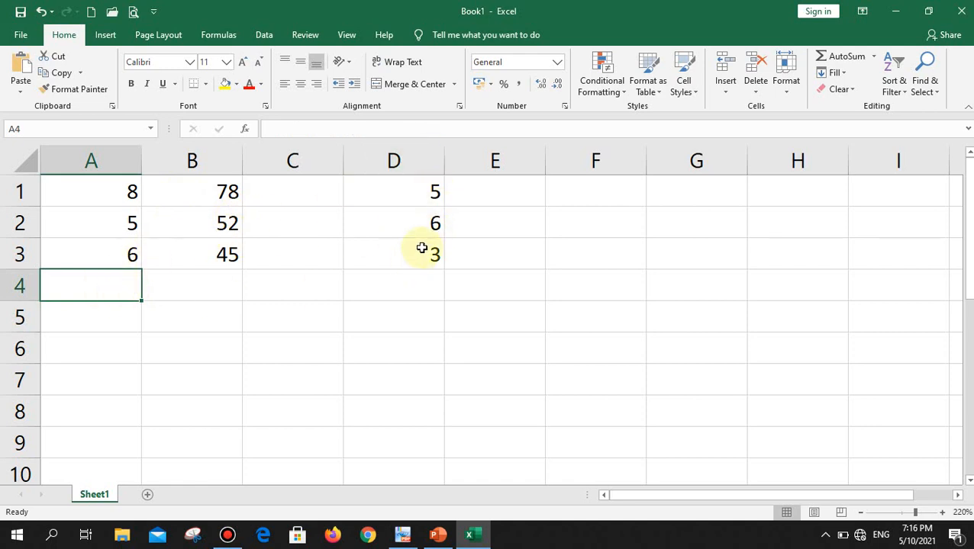
pyautogui.click(584, 191)
pyautogui.click(602, 222)
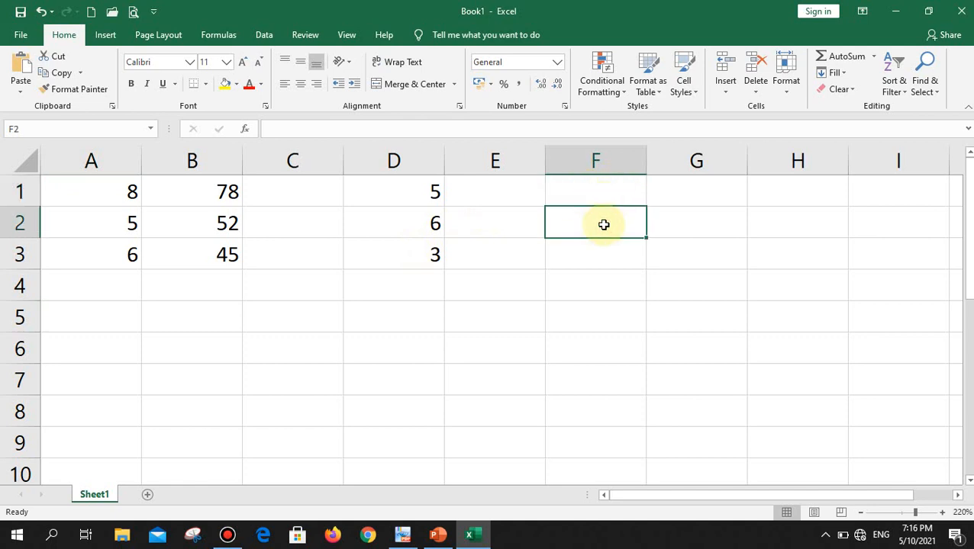
# Enter 50 in F2, and write =SUM(A1:B3,D1:D3,F2) in A4 to add both ranges and that single cell.
pyautogui.write('50')
pyautogui.press('Return')
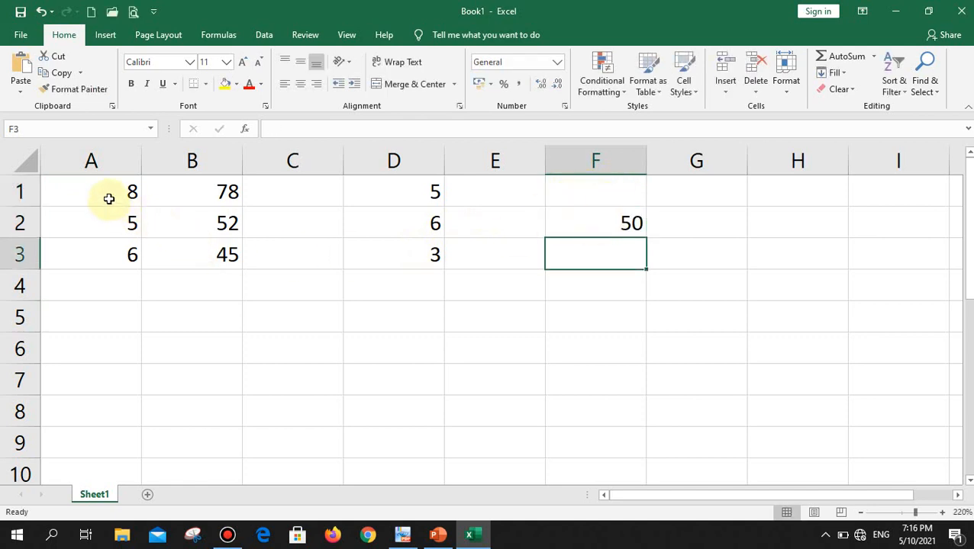
pyautogui.click(106, 287)
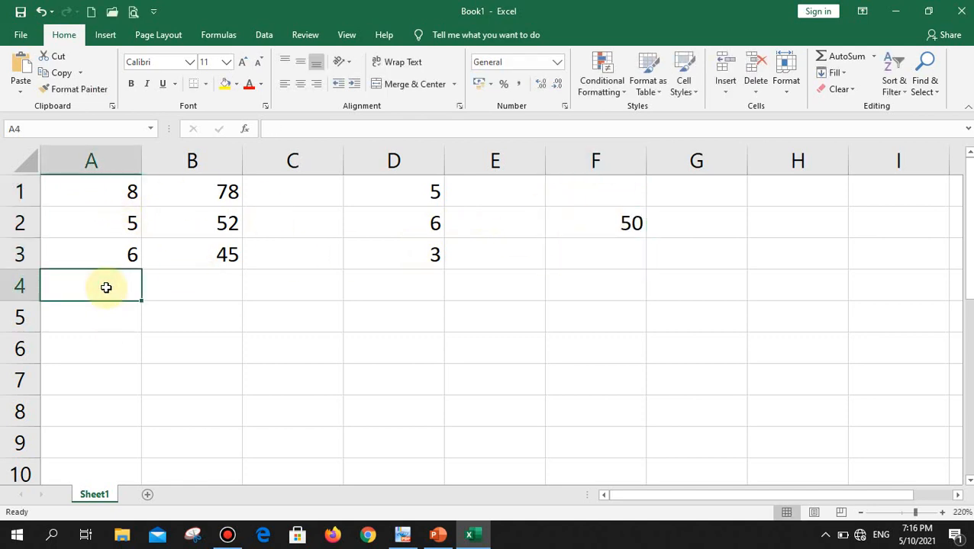
pyautogui.write('=sum')
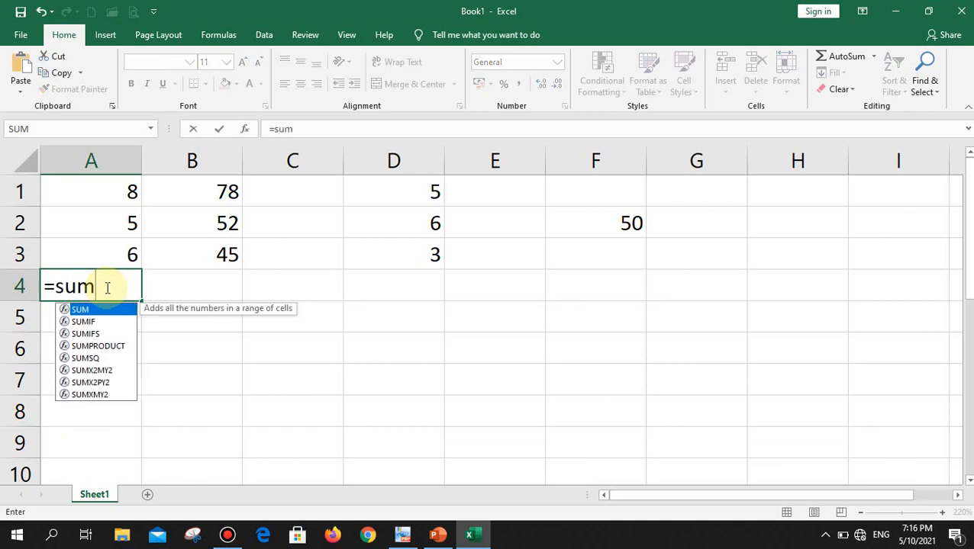
pyautogui.write('(')
pyautogui.moveTo(113, 190); pyautogui.dragTo(205, 244)
pyautogui.write(',')
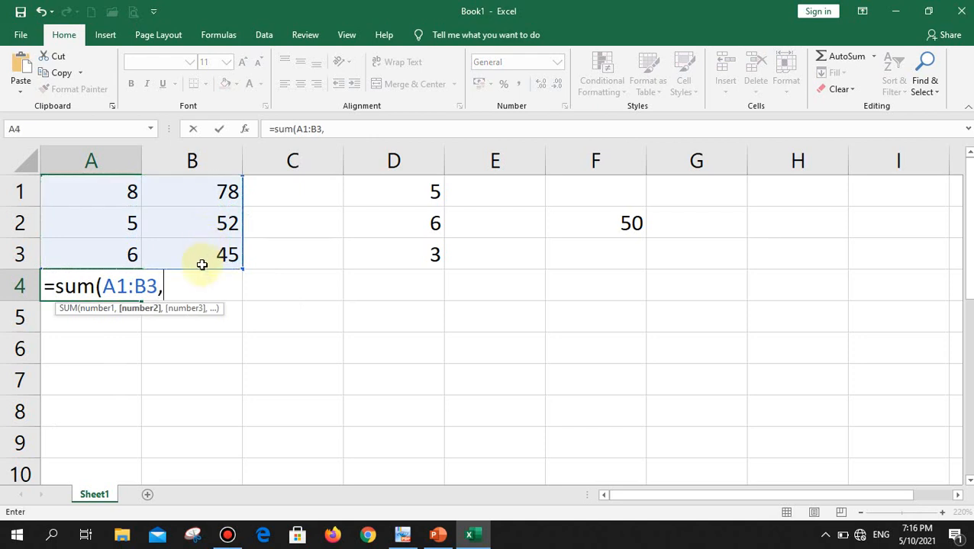
pyautogui.moveTo(430, 188); pyautogui.dragTo(431, 250)
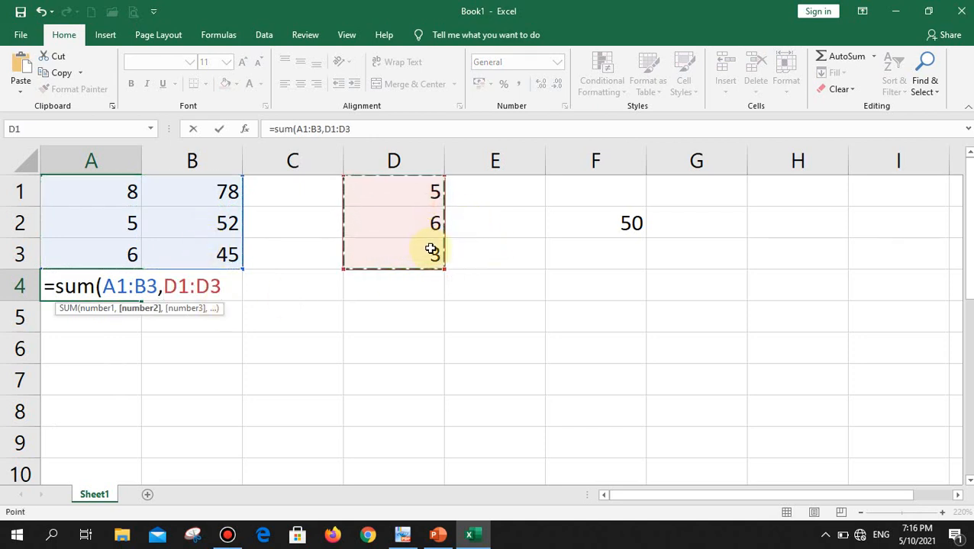
pyautogui.write(',')
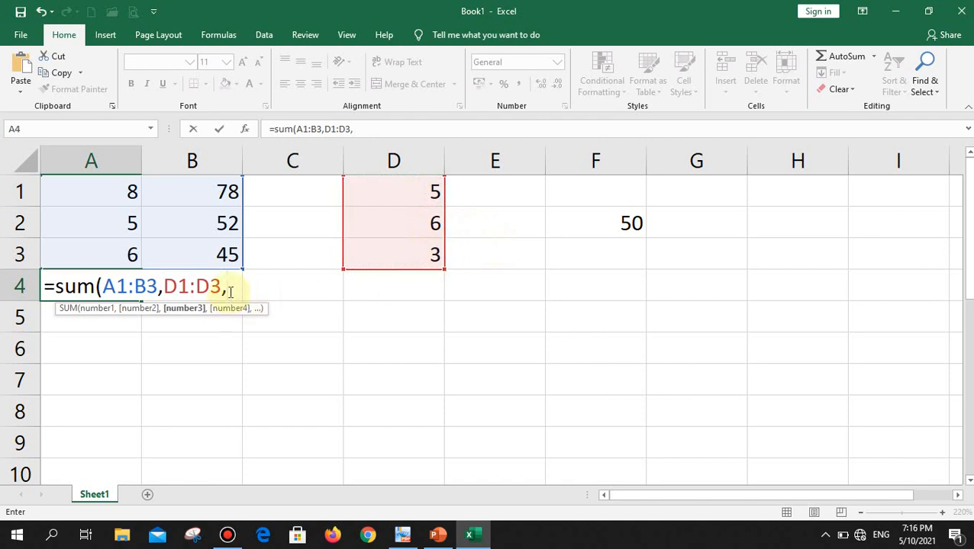
pyautogui.click(631, 224)
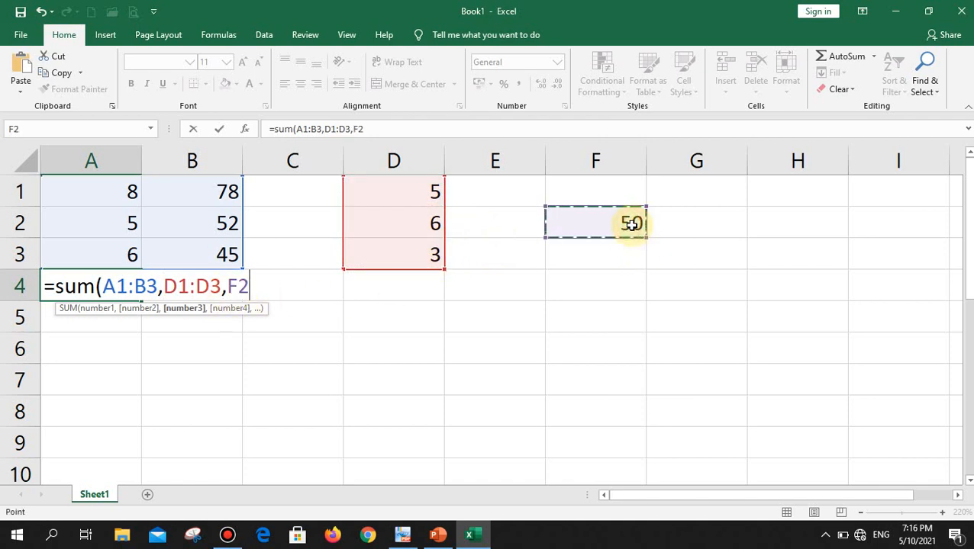
pyautogui.write(')')
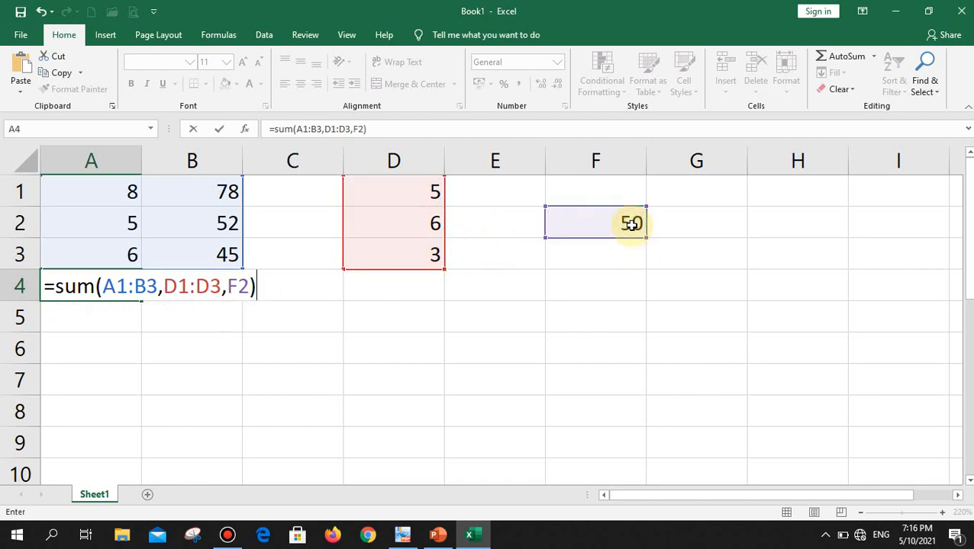
# Complete the formula =SUM(A1:B3,D1:D3,F2) in cell A4, then clear that cell.
pyautogui.press('Return')
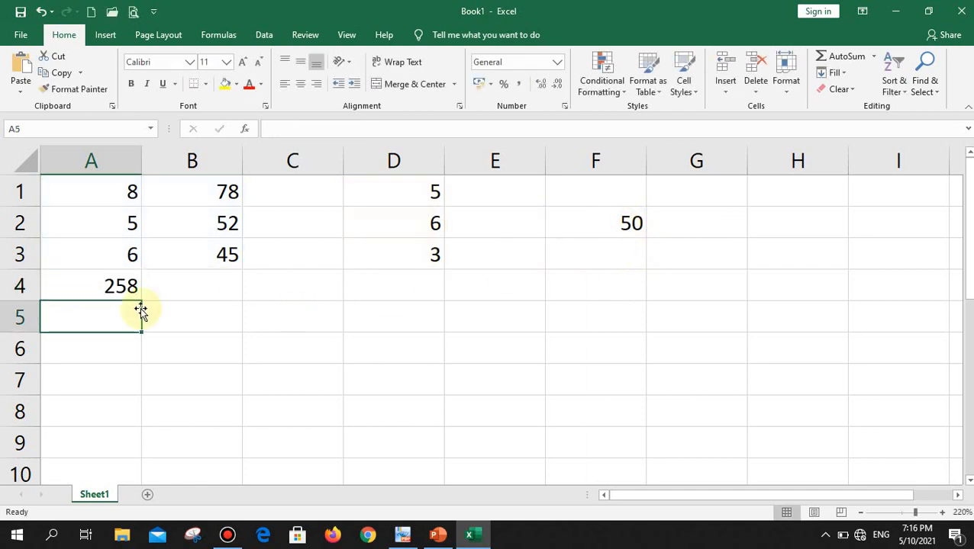
pyautogui.click(132, 289)
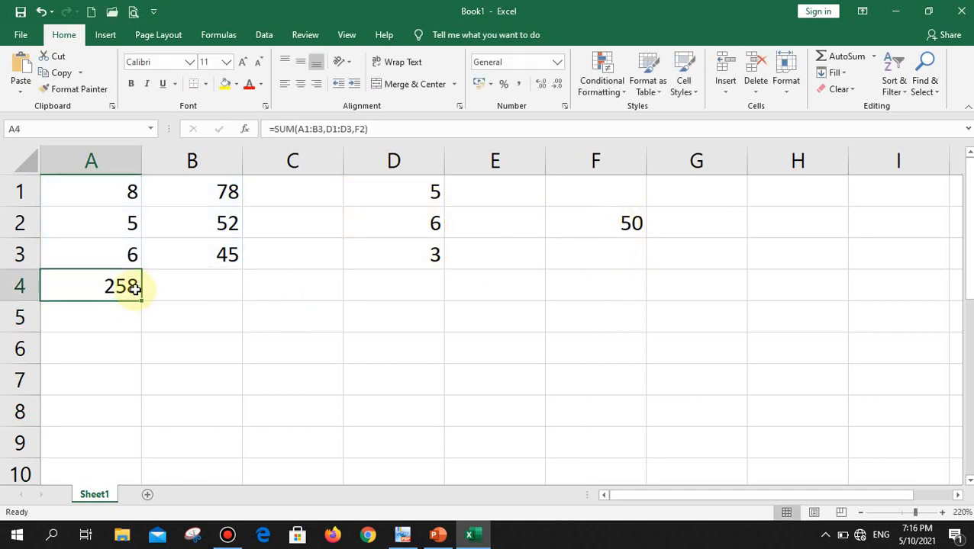
pyautogui.press('Delete')
# Check the average, count and sum of the numbers in A1:G3 and then of only A1:B3.
pyautogui.moveTo(105, 187); pyautogui.dragTo(650, 248)
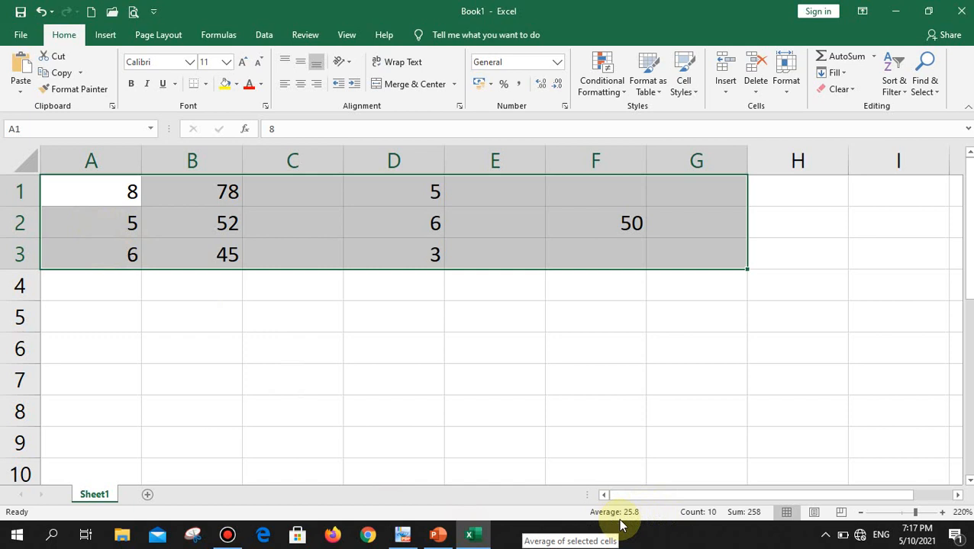
pyautogui.click(327, 332)
pyautogui.moveTo(98, 181); pyautogui.dragTo(210, 245)
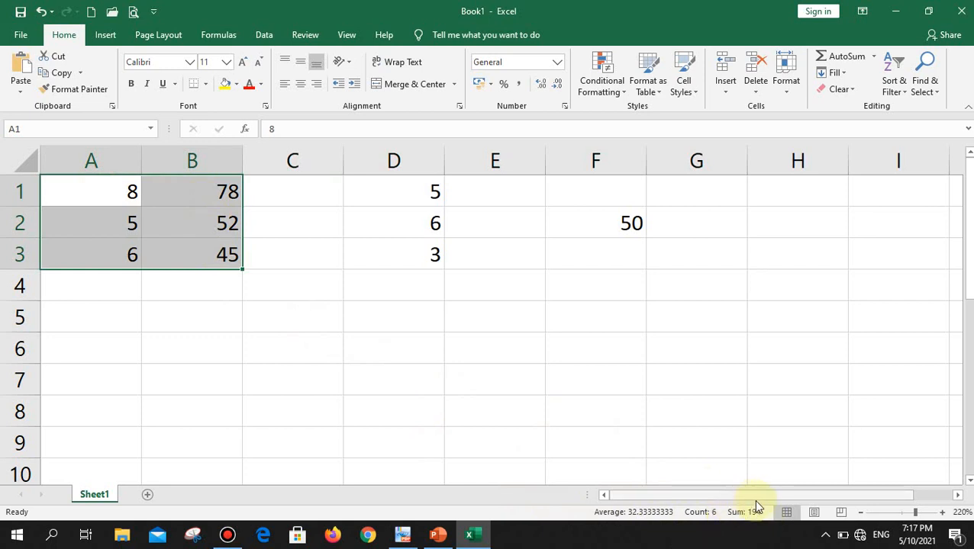
pyautogui.click(356, 321)
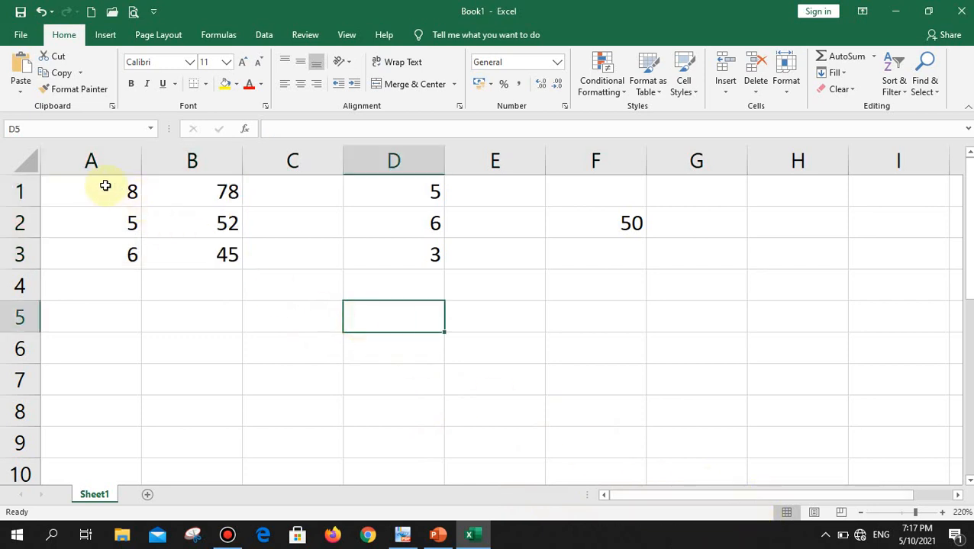
# Clear everything from the cell range A1:F4.
pyautogui.moveTo(106, 185); pyautogui.dragTo(634, 294)
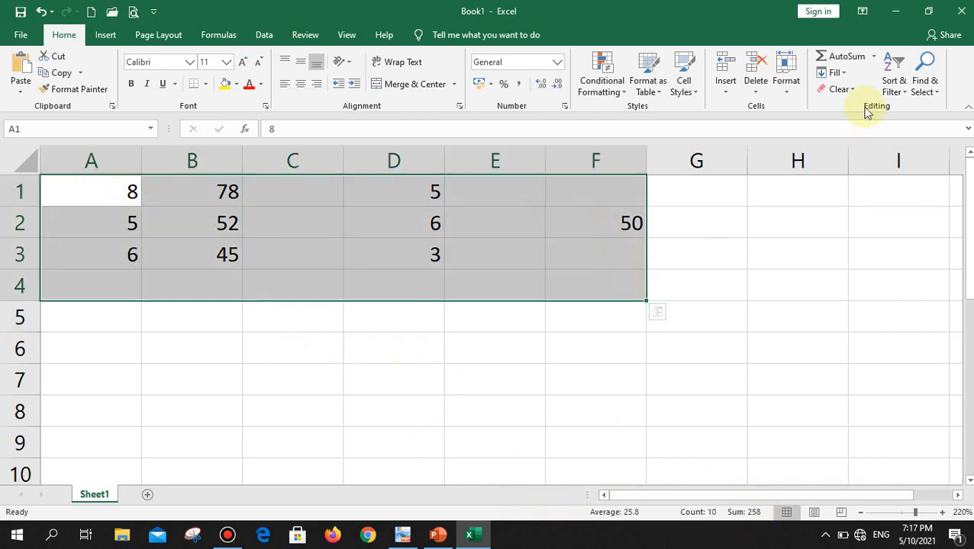
pyautogui.click(851, 89)
pyautogui.click(849, 109)
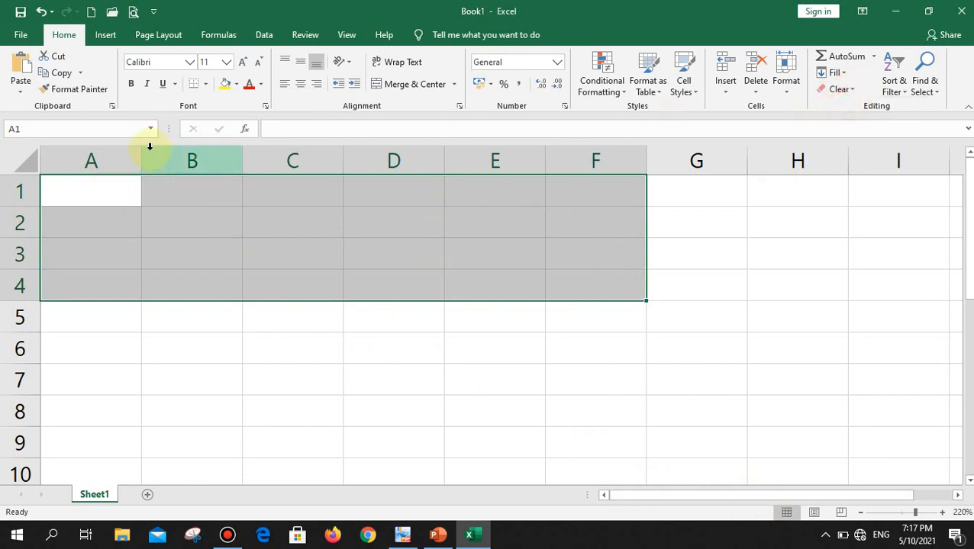
# Enter the column headings Month in cell A1 and Income in cell C1.
pyautogui.click(93, 191)
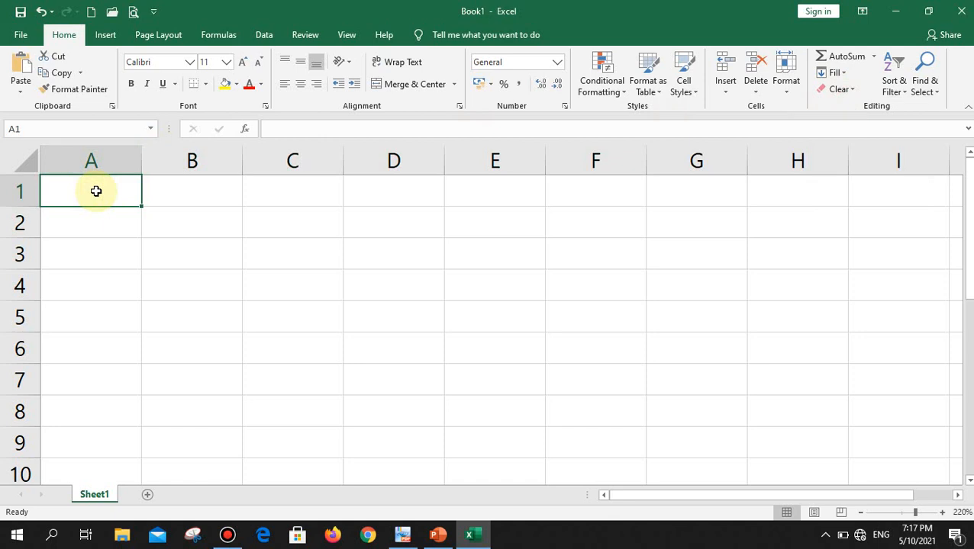
pyautogui.write('Month')
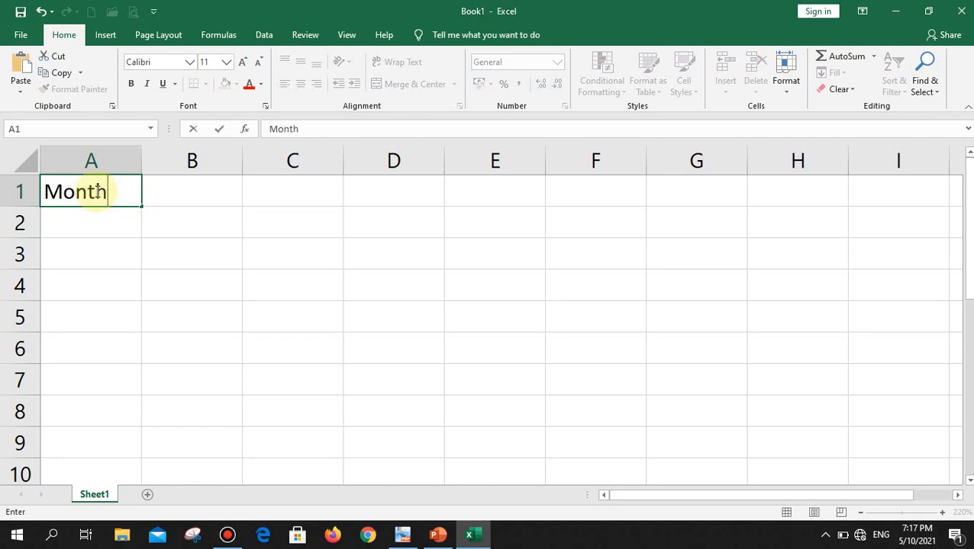
pyautogui.press('Tab')
pyautogui.press('Tab')
pyautogui.write('In')
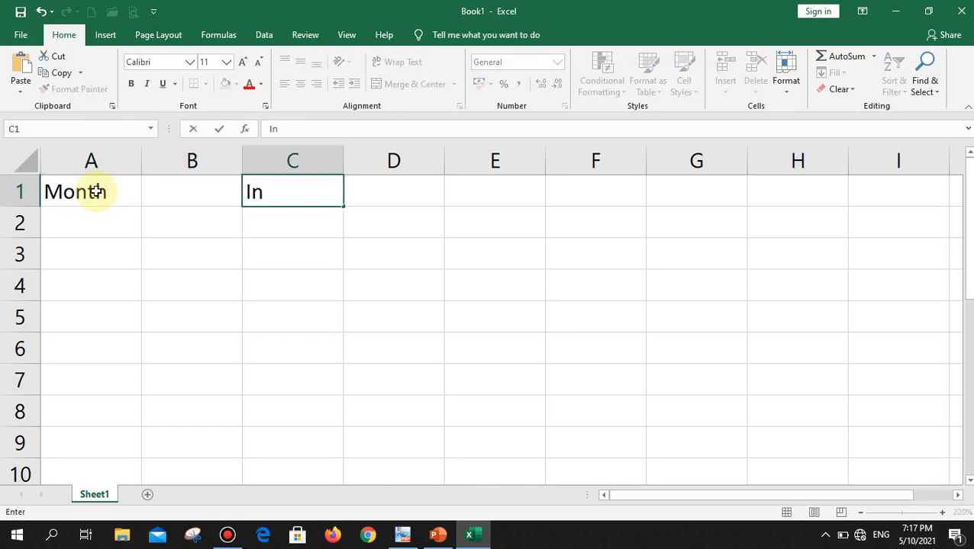
pyautogui.write('come')
pyautogui.press('Return')
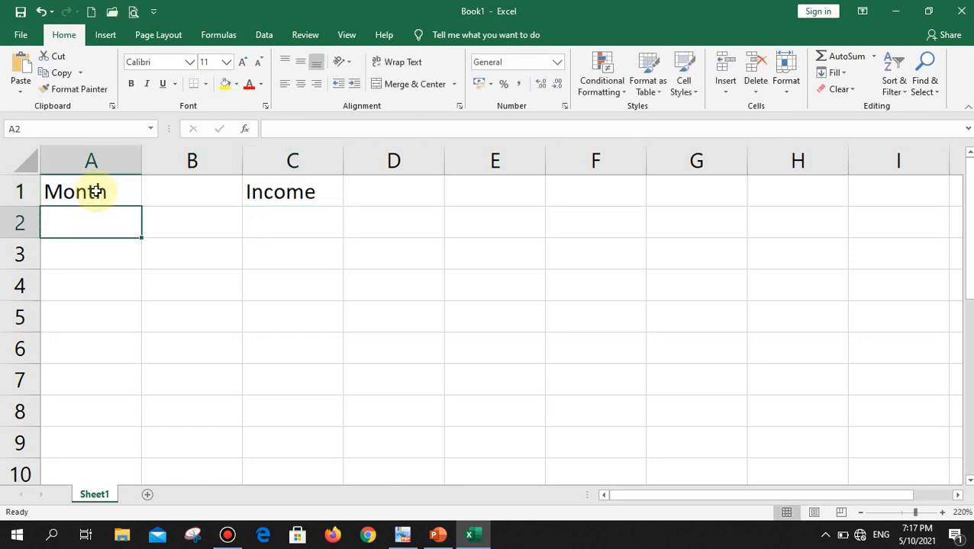
# Enter January in cell A2 and fill the month series down through April in A5.
pyautogui.write('Jan')
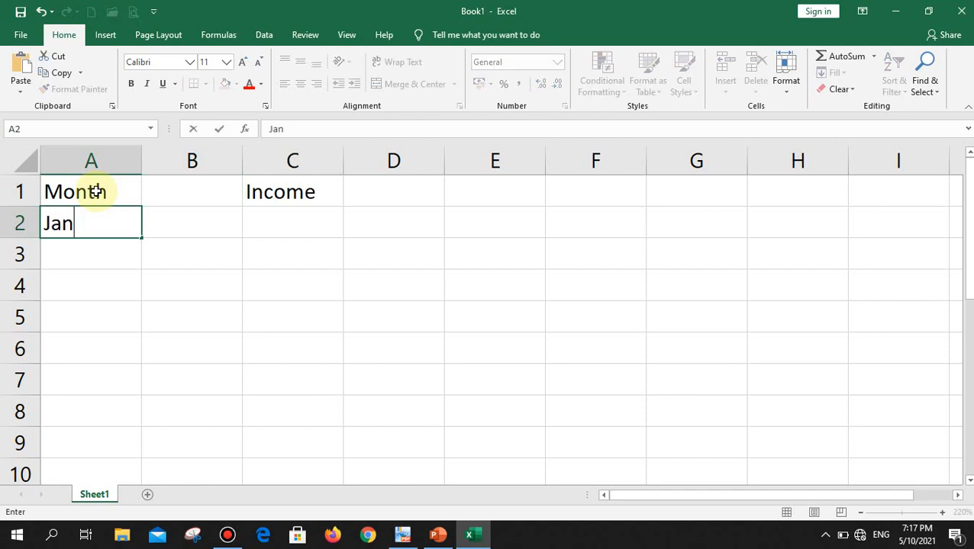
pyautogui.write('uar')
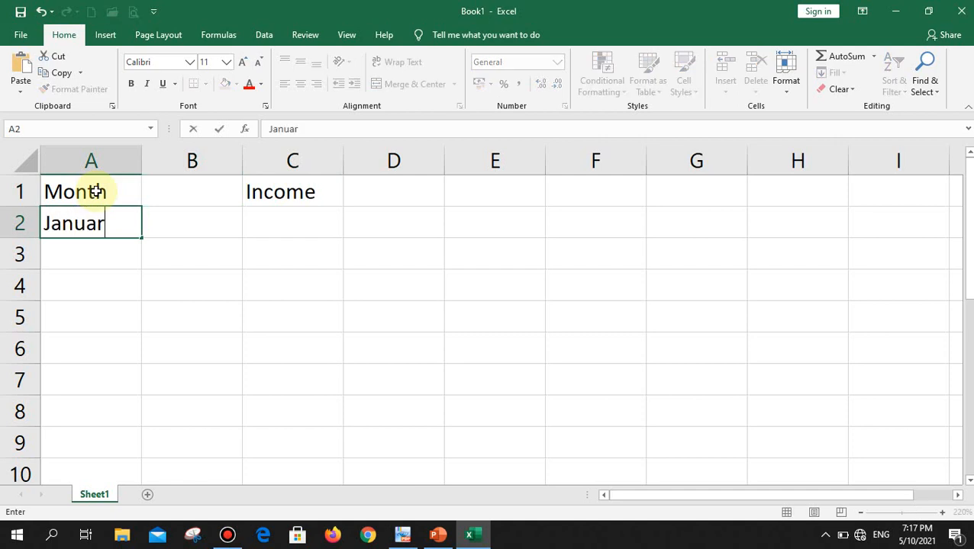
pyautogui.write('y')
pyautogui.press('Return')
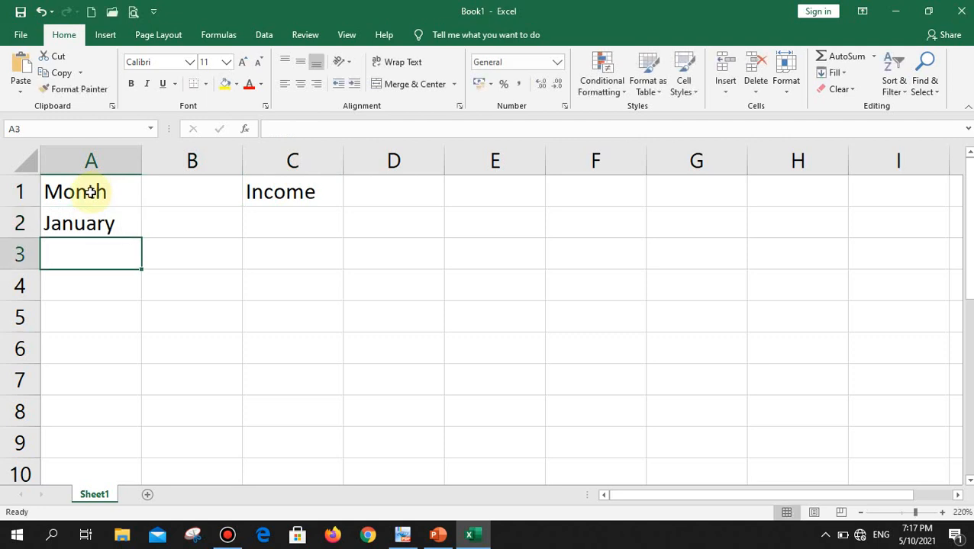
pyautogui.click(102, 219)
pyautogui.moveTo(143, 238); pyautogui.dragTo(140, 323)
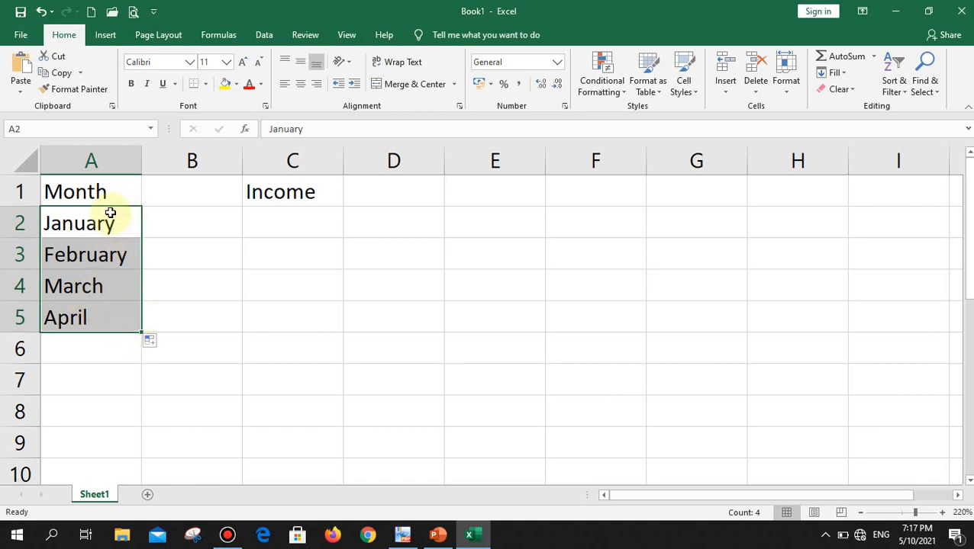
# Enter the incomes 5000, 2500, 2780 and 2000 for January through April in cells C2 to C5.
pyautogui.click(272, 214)
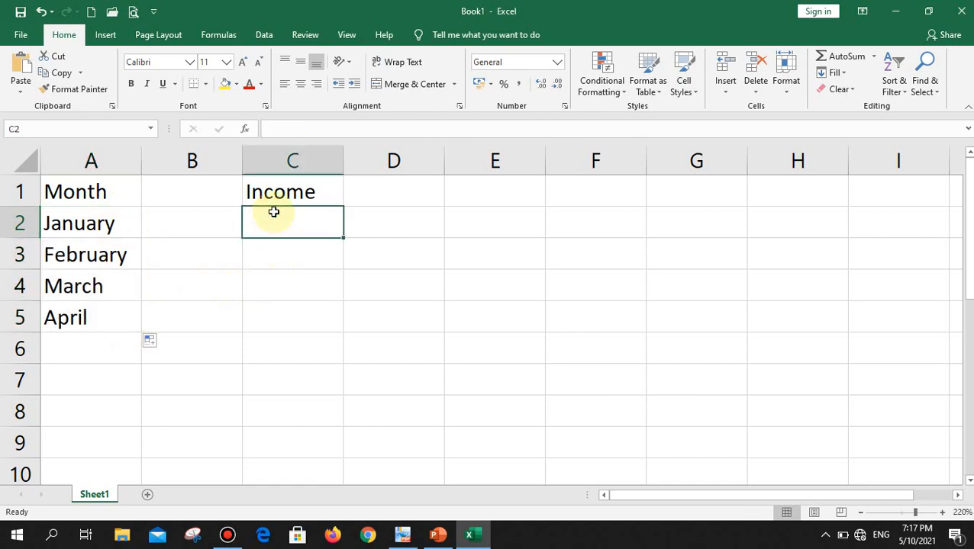
pyautogui.write('5000')
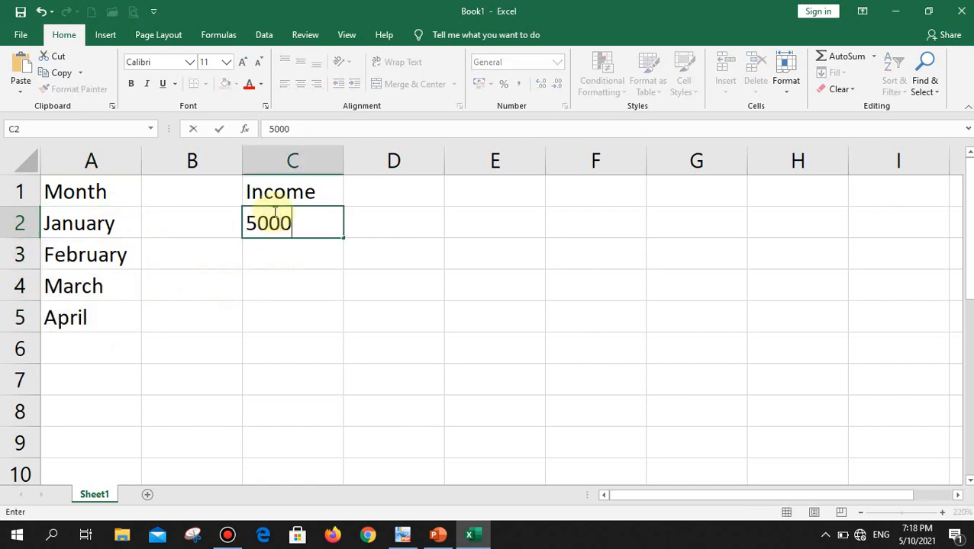
pyautogui.press('Return')
pyautogui.write('2500')
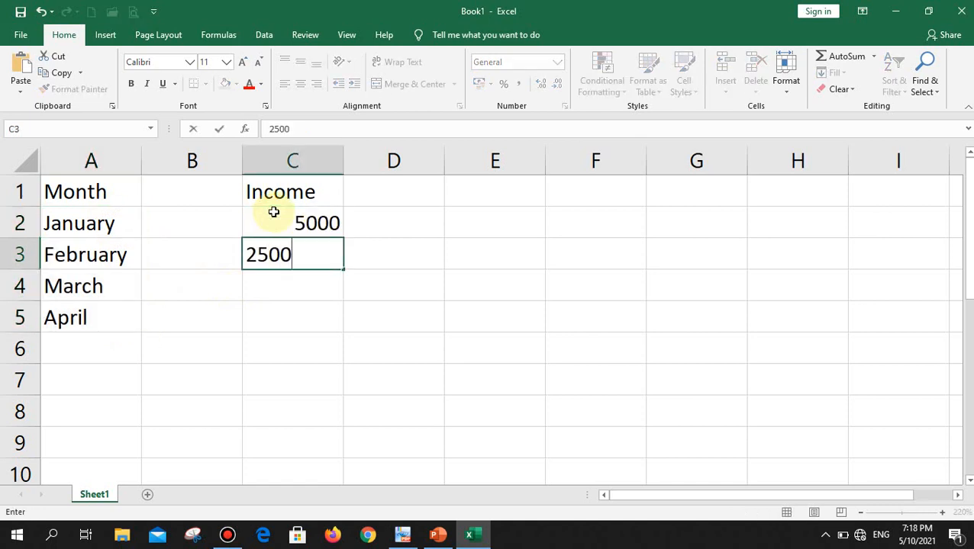
pyautogui.press('Return')
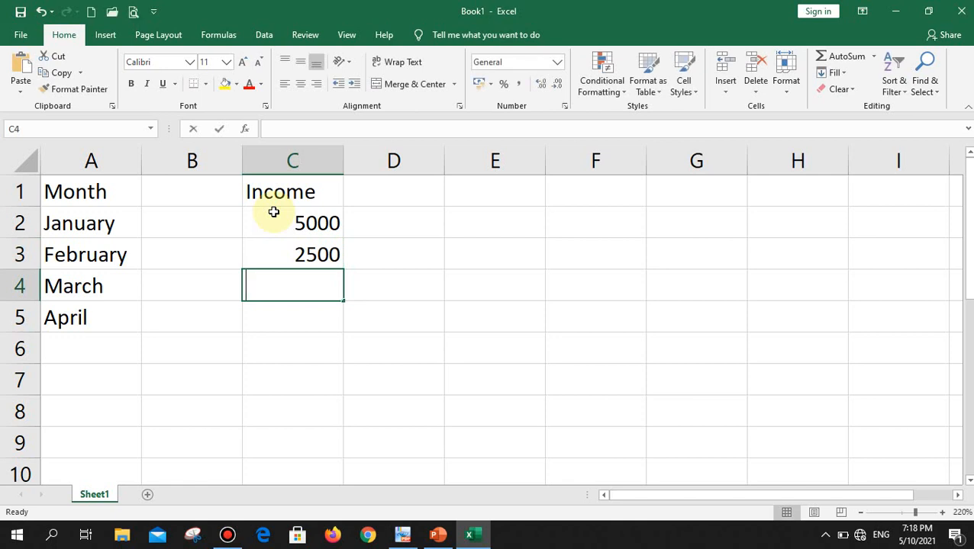
pyautogui.write('2780')
pyautogui.press('Return')
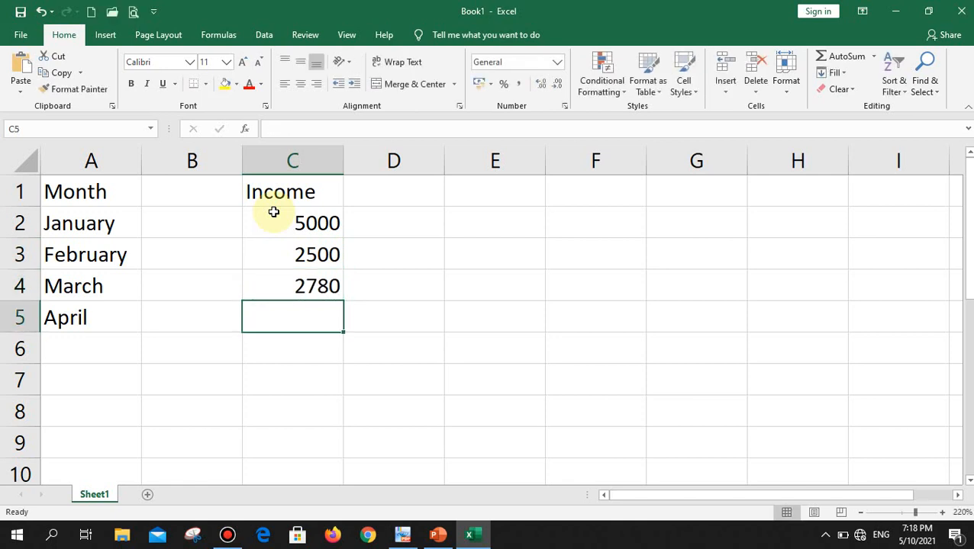
pyautogui.write('2000')
pyautogui.press('Return')
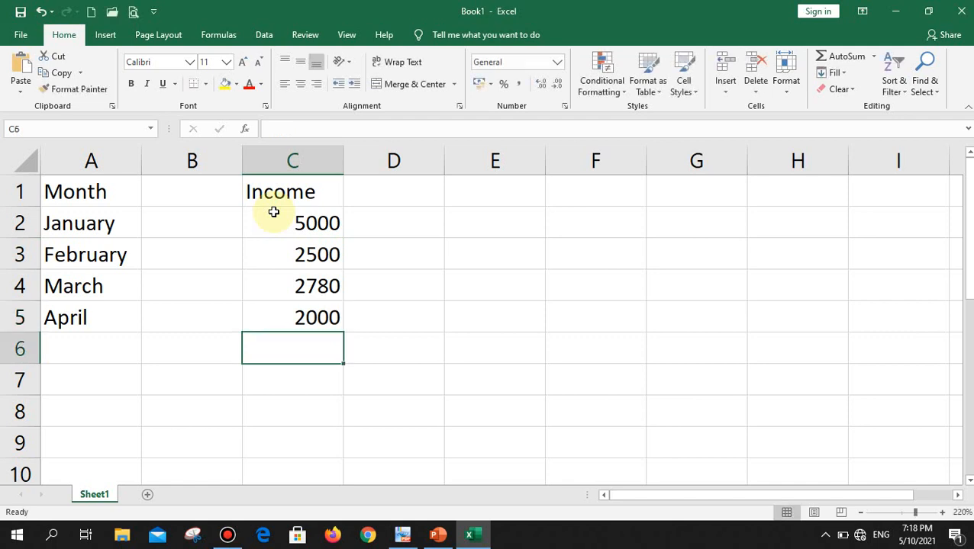
# Apply the $ English (United States) accounting format to the income values in C2:C5.
pyautogui.moveTo(279, 216); pyautogui.dragTo(293, 313)
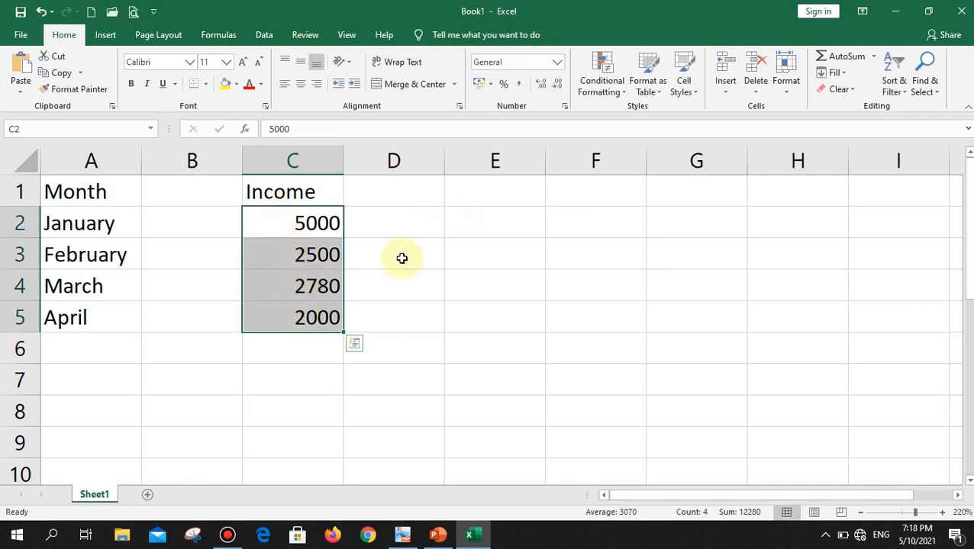
pyautogui.click(490, 84)
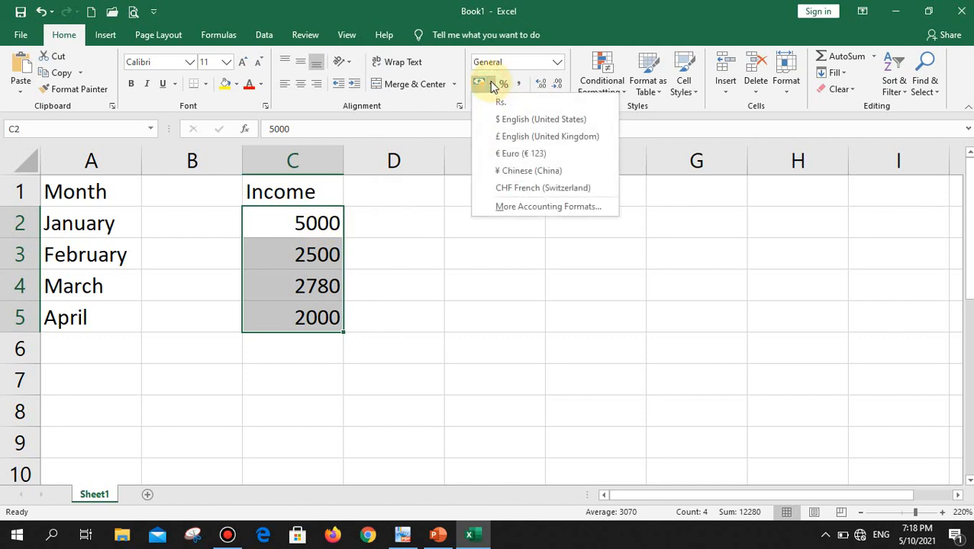
pyautogui.click(510, 120)
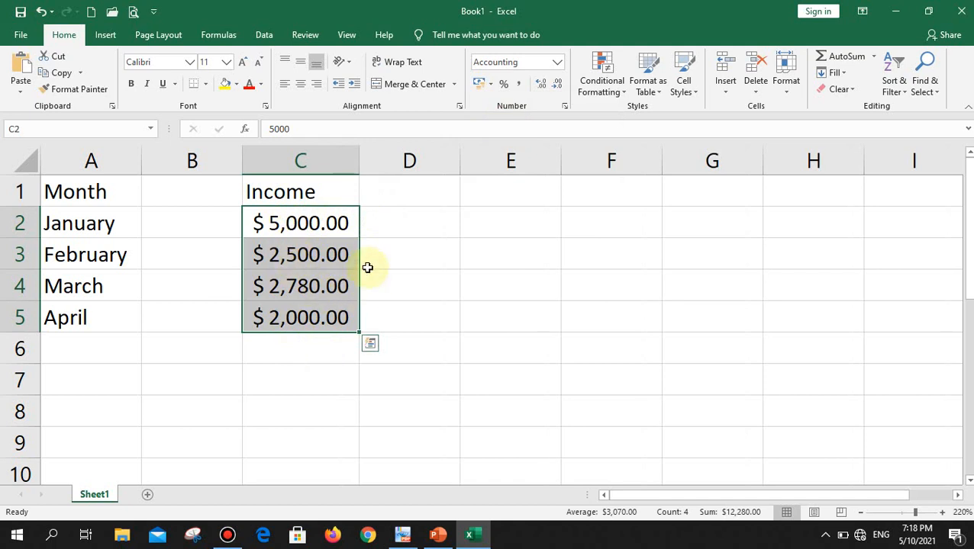
# Enter the label Total in cell A7 and make C7 the active cell.
pyautogui.click(75, 384)
pyautogui.write('To')
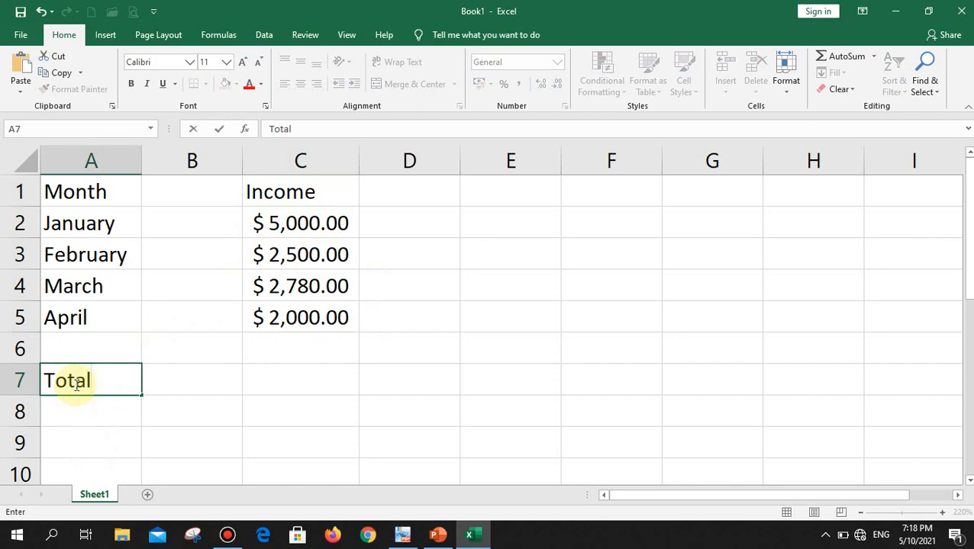
pyautogui.write('tal')
pyautogui.press('Tab')
pyautogui.press('Tab')
pyautogui.write('=')
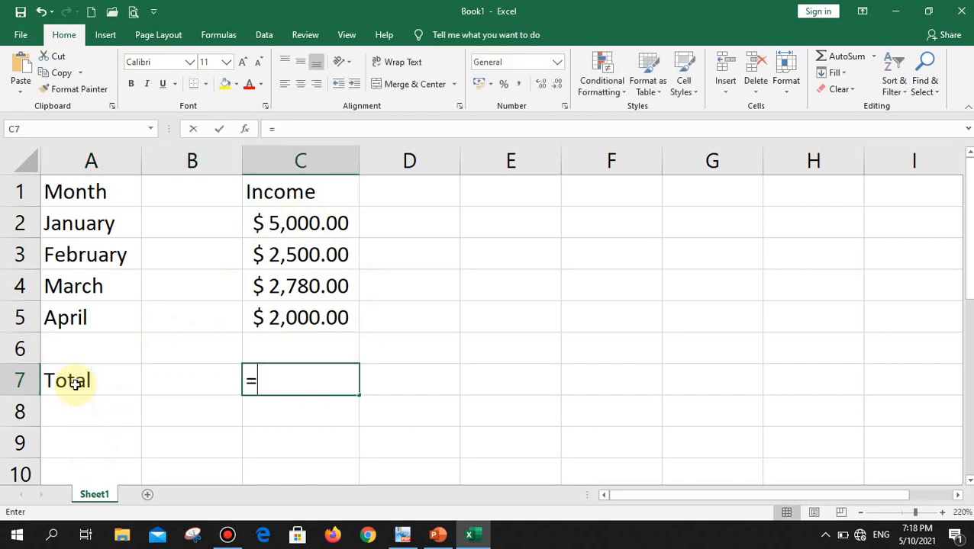
pyautogui.press('Escape')
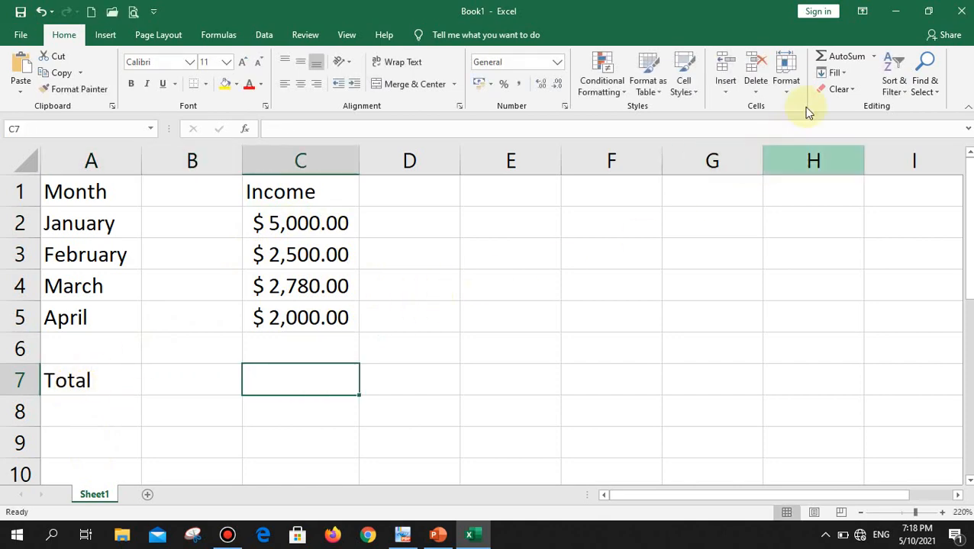
# Open the Insert Function dialog for cell C7 and move it clear of the income data.
pyautogui.click(875, 57)
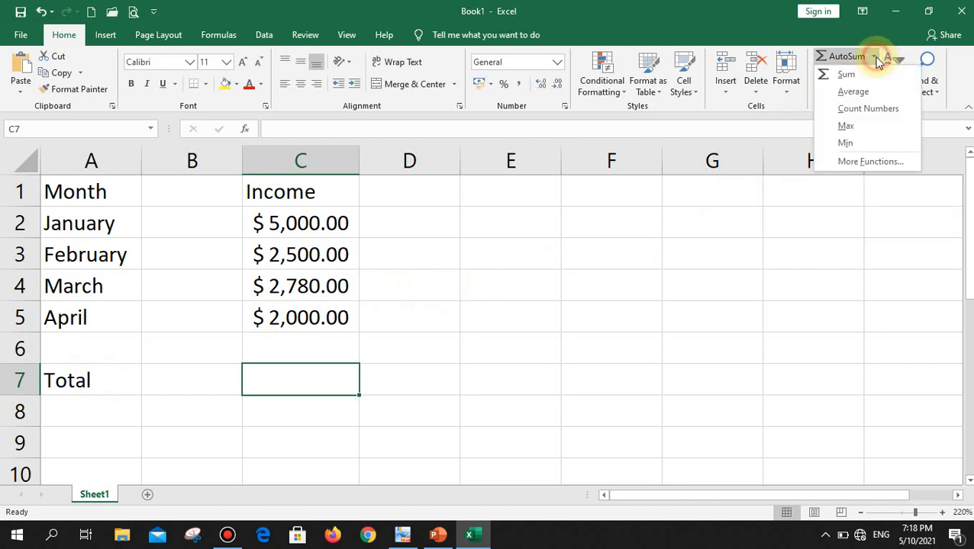
pyautogui.click(870, 162)
pyautogui.moveTo(578, 266); pyautogui.dragTo(707, 87)
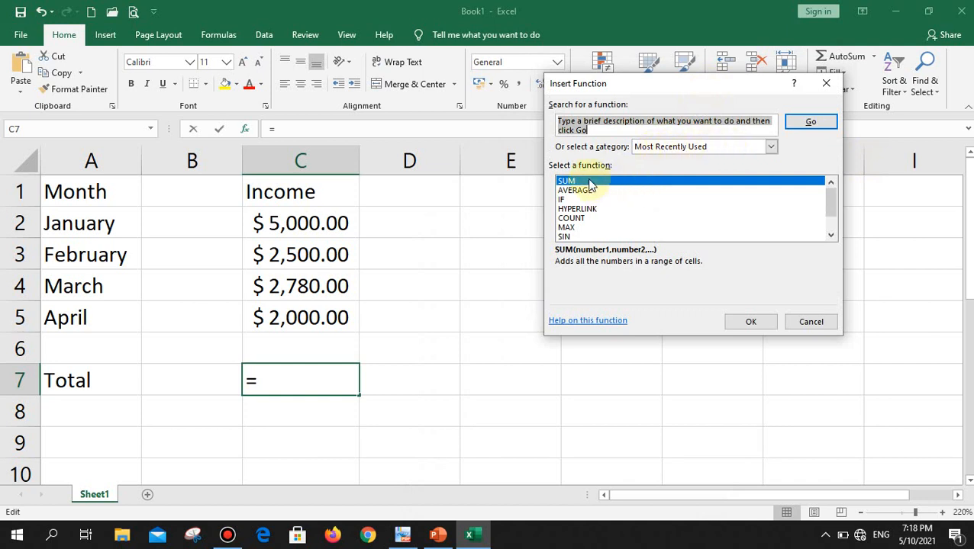
# Browse the function categories in the Insert Function dialog and set the category to All.
pyautogui.moveTo(840, 200); pyautogui.dragTo(830, 180)
pyautogui.click(772, 148)
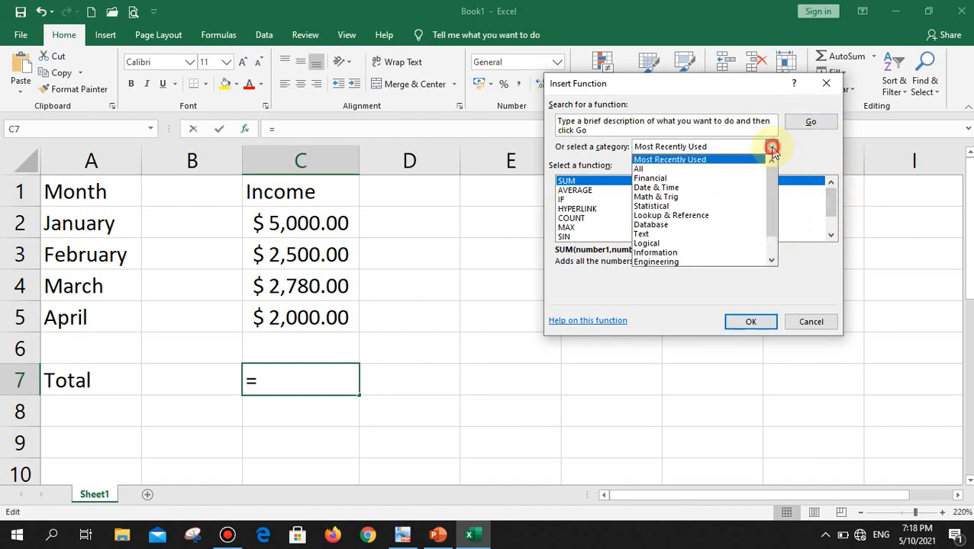
pyautogui.click(654, 170)
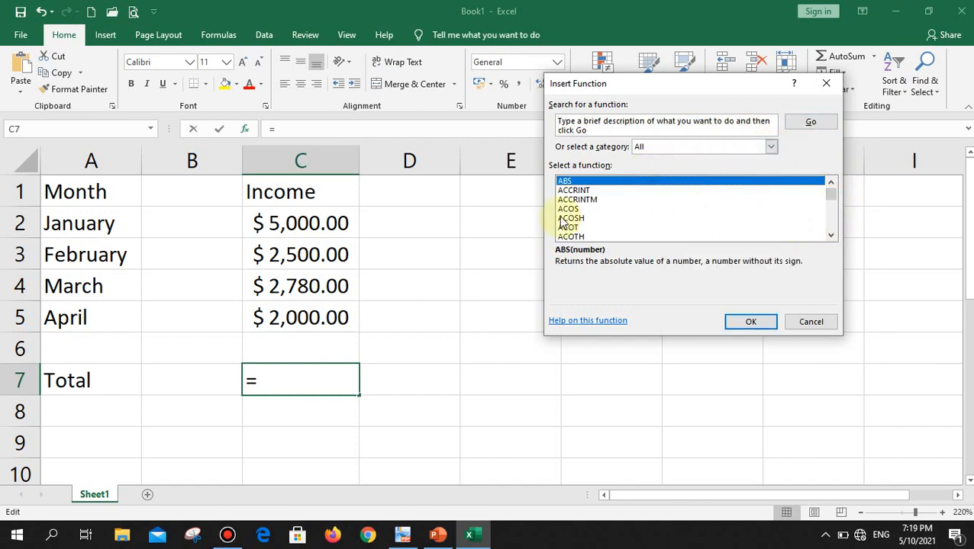
pyautogui.click(687, 152)
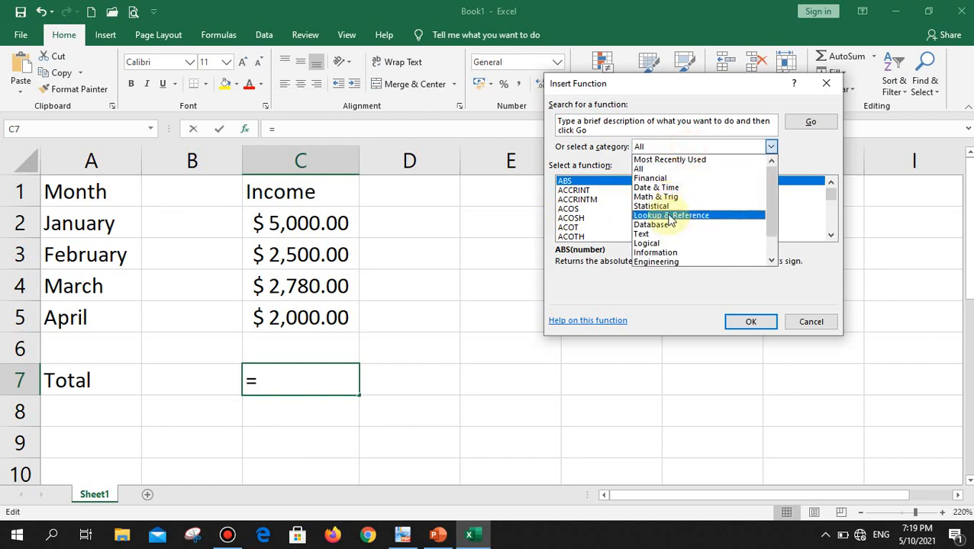
pyautogui.click(600, 154)
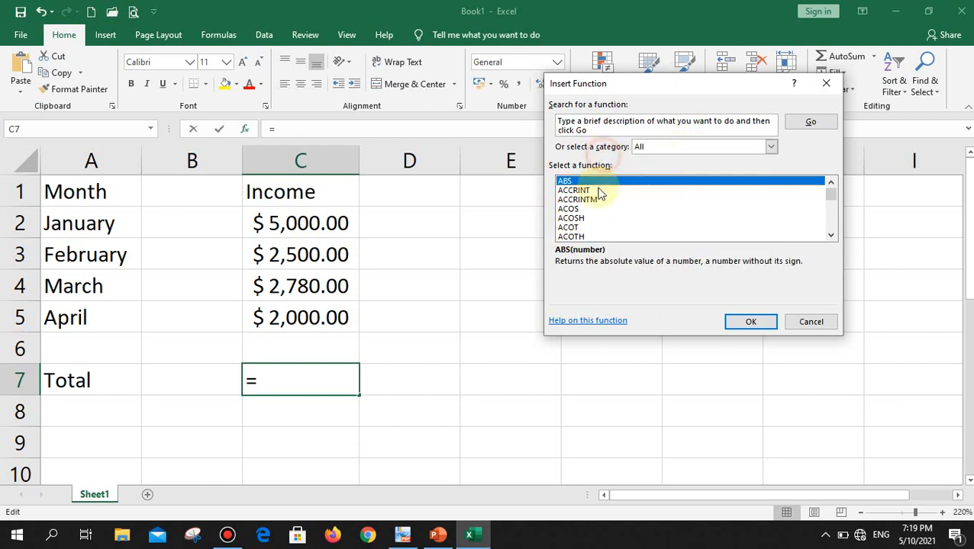
pyautogui.click(578, 191)
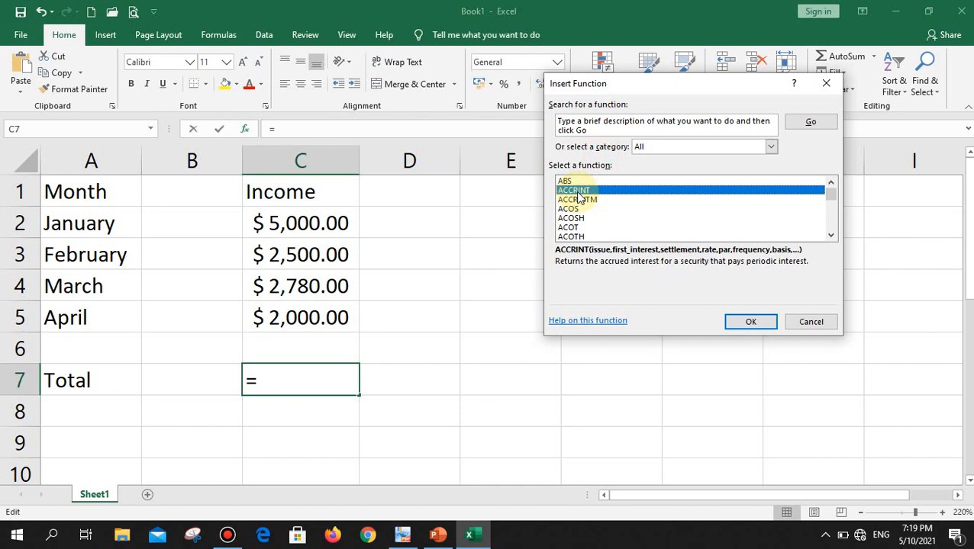
# Find the SUM function among all functions and insert it into cell C7.
pyautogui.press('s')
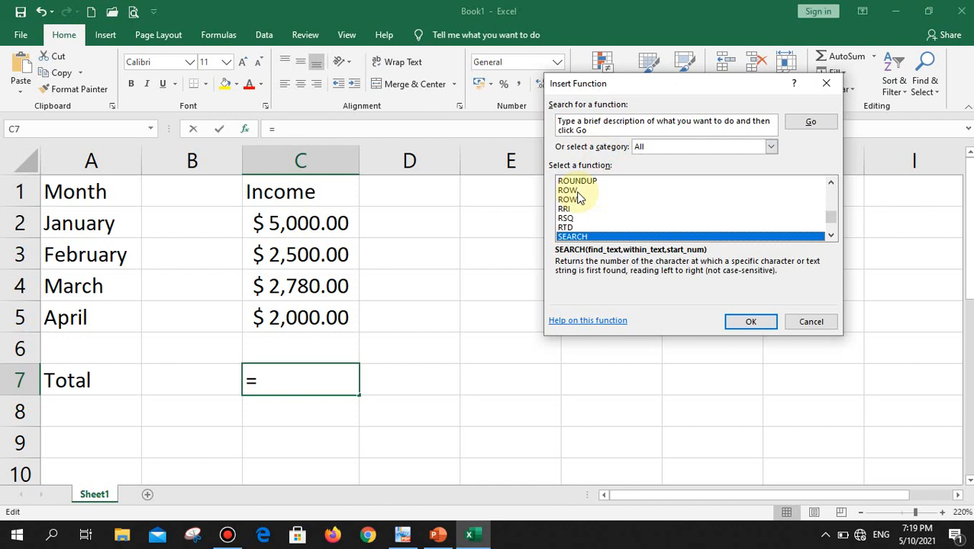
pyautogui.press('Down')
pyautogui.press('Down')
pyautogui.press('Down')
pyautogui.press('Down')
pyautogui.press('Down')
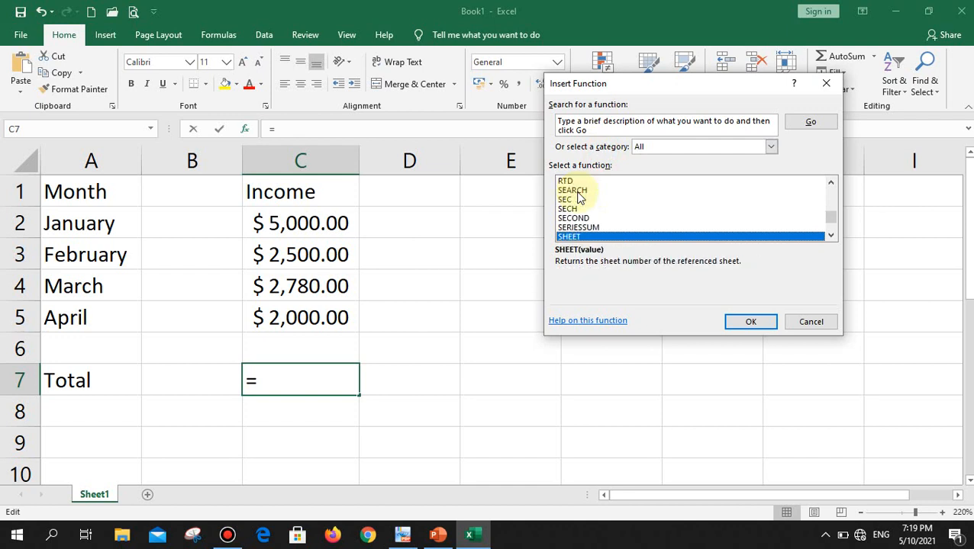
pyautogui.press('Down')
pyautogui.press('Down')
pyautogui.press('Down')
pyautogui.press('Down')
pyautogui.press('Down')
pyautogui.press('Down')
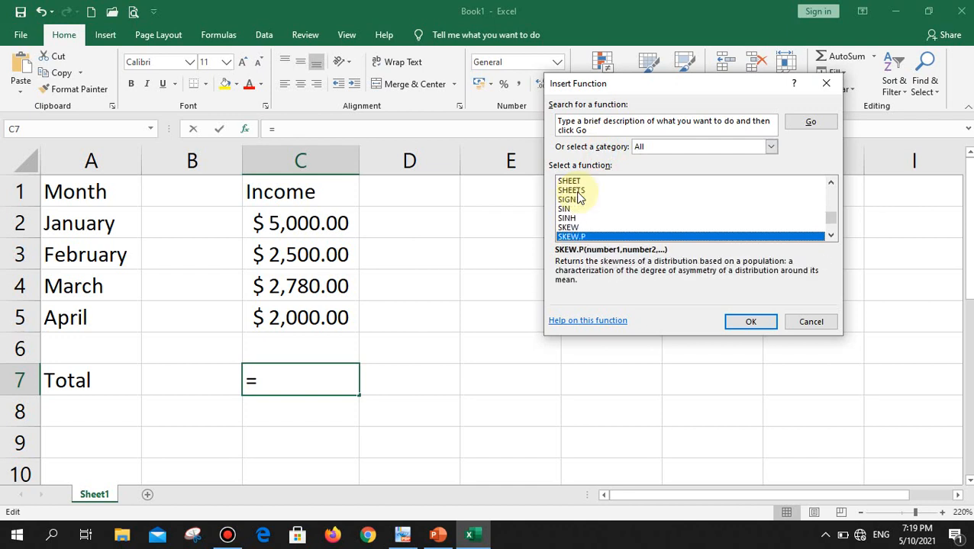
pyautogui.press('Down')
pyautogui.press('Down')
pyautogui.press('Down')
pyautogui.press('Down')
pyautogui.press('Down')
pyautogui.press('Down')
pyautogui.press('Down')
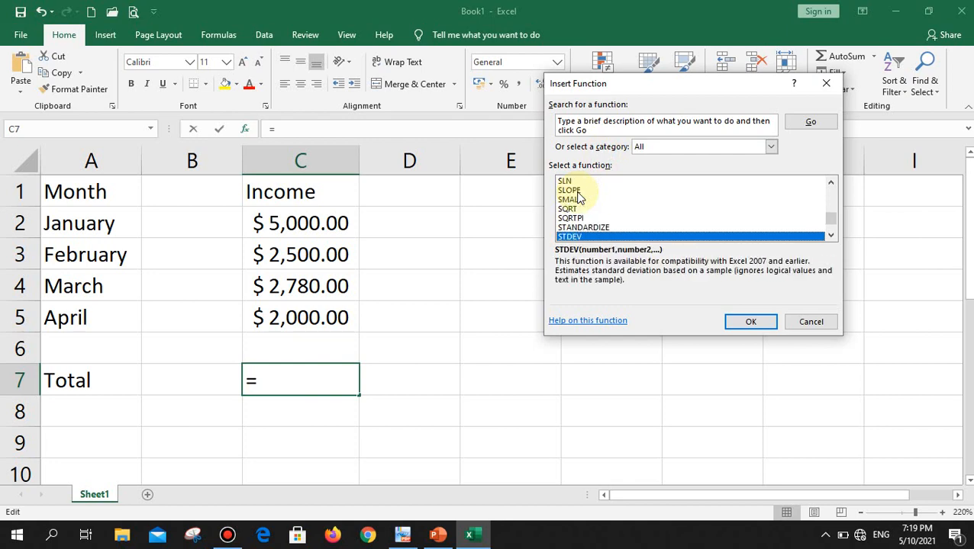
pyautogui.press('Down')
pyautogui.press('Down')
pyautogui.press('Down')
pyautogui.press('Down')
pyautogui.press('Down')
pyautogui.press('Down')
pyautogui.press('Down')
pyautogui.press('Down')
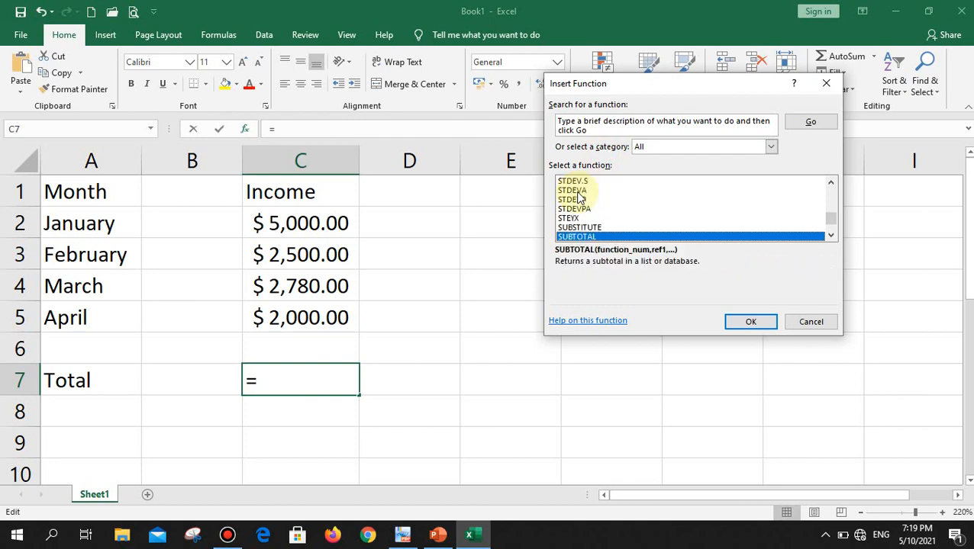
pyautogui.press('Down')
pyautogui.press('Down')
pyautogui.press('Up')
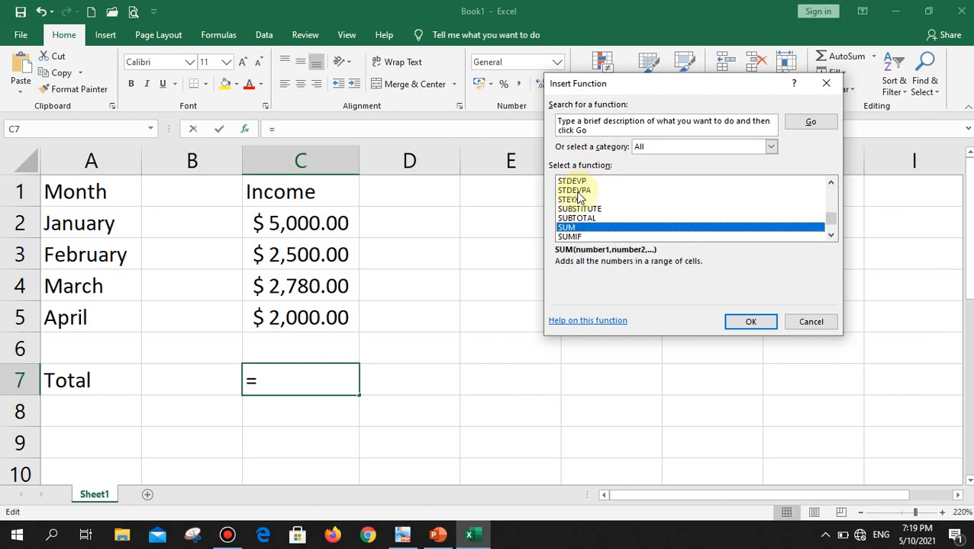
pyautogui.click(763, 324)
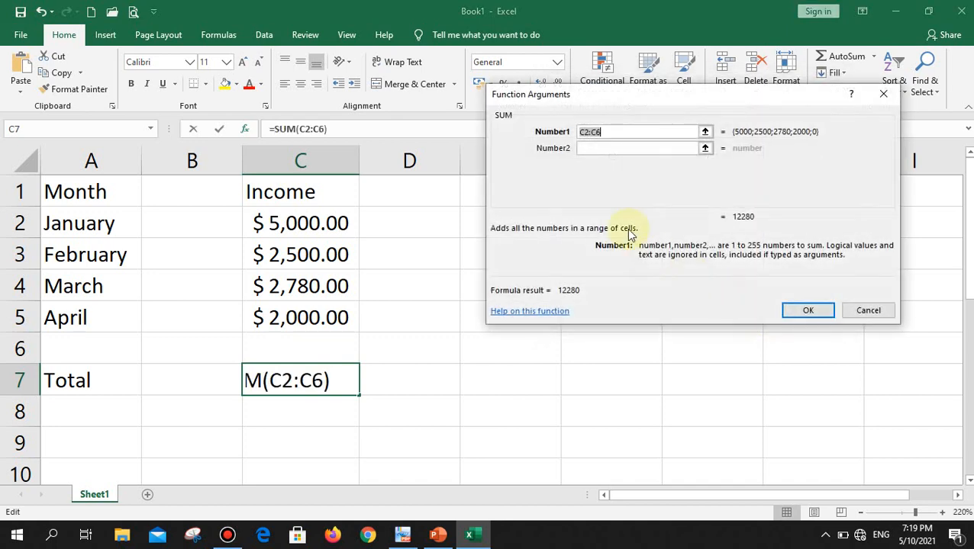
# Set the first SUM argument to the income range C2:C5, leave the second empty, and accept the formula.
pyautogui.moveTo(603, 101); pyautogui.dragTo(546, 151)
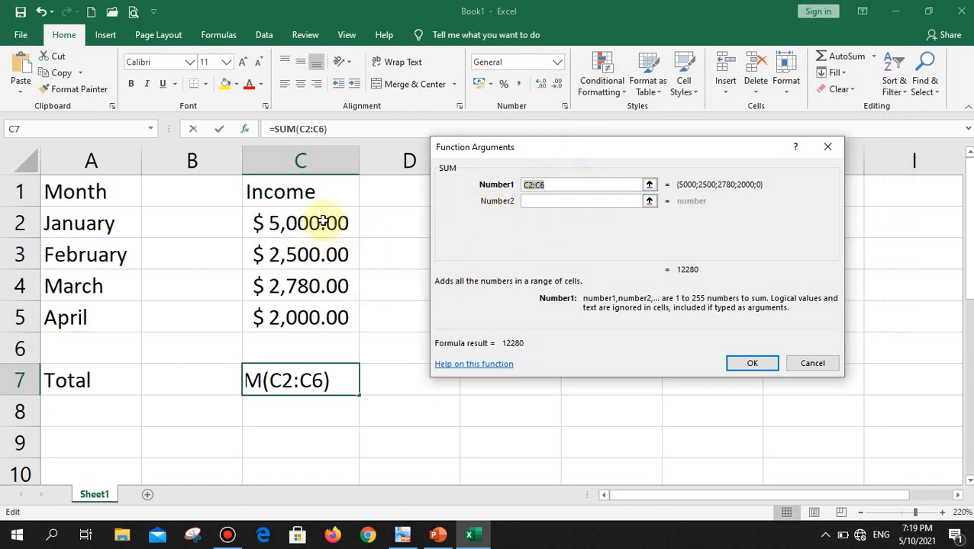
pyautogui.moveTo(320, 218); pyautogui.dragTo(319, 314)
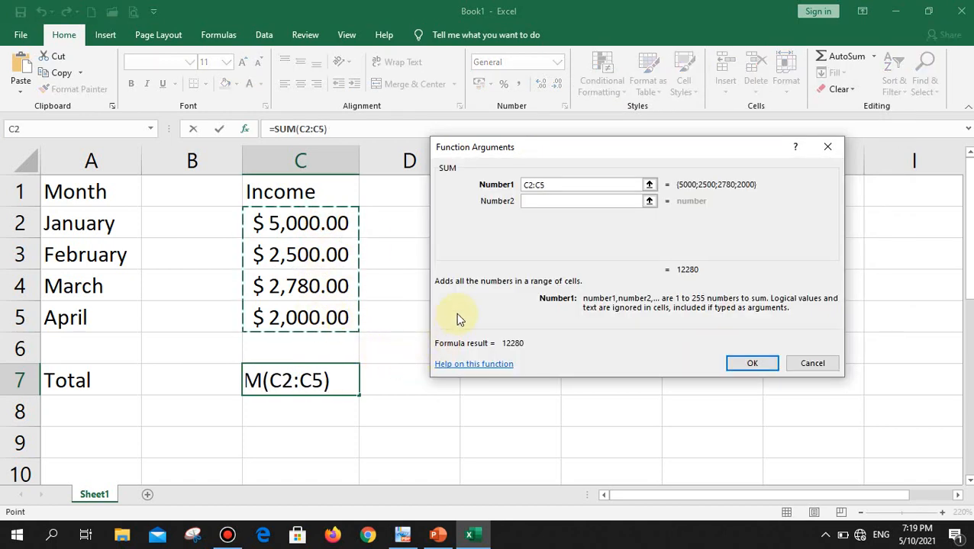
pyautogui.moveTo(580, 149); pyautogui.dragTo(696, 222)
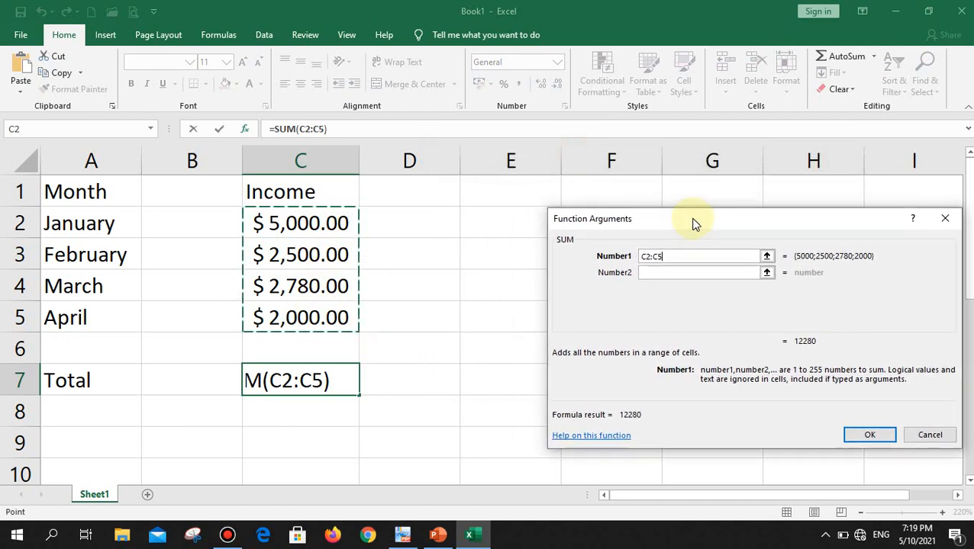
pyautogui.click(648, 275)
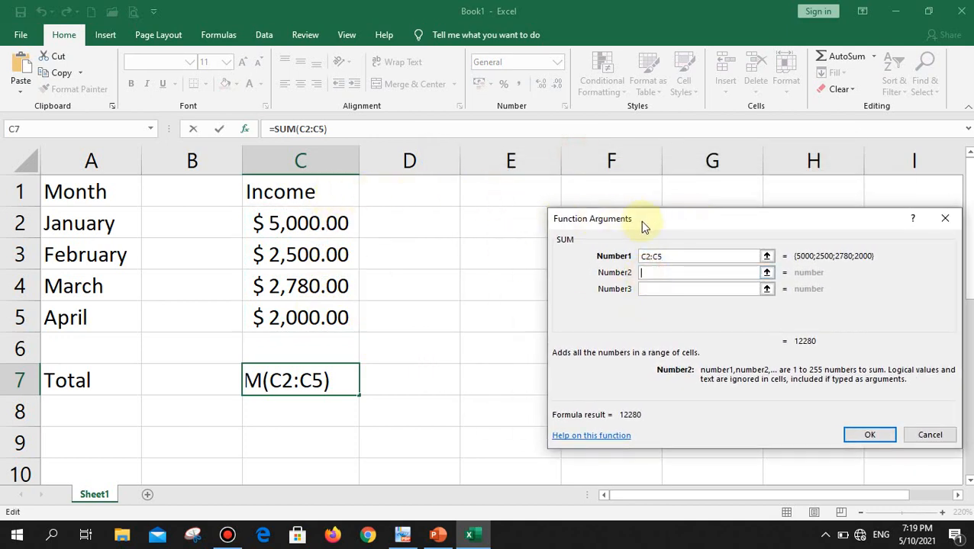
pyautogui.moveTo(653, 220); pyautogui.dragTo(590, 184)
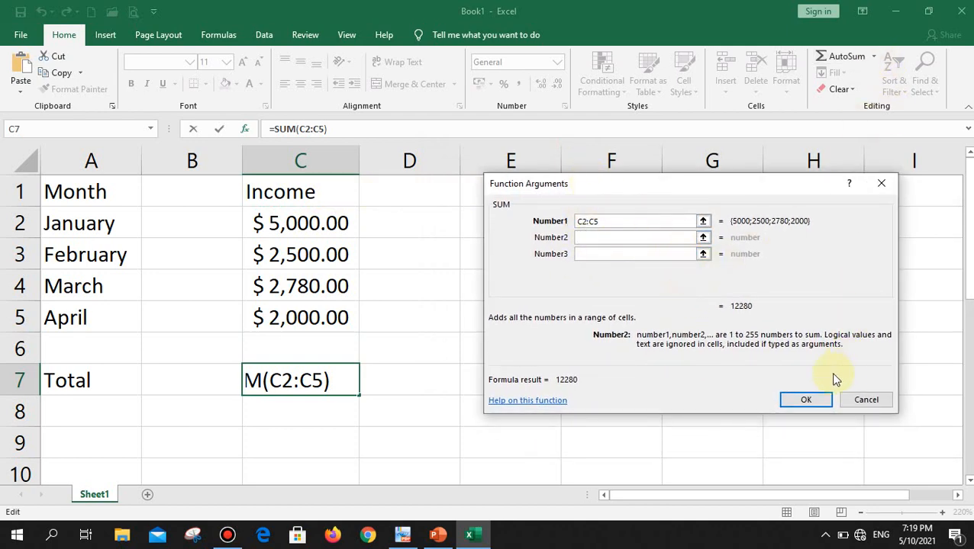
pyautogui.click(801, 401)
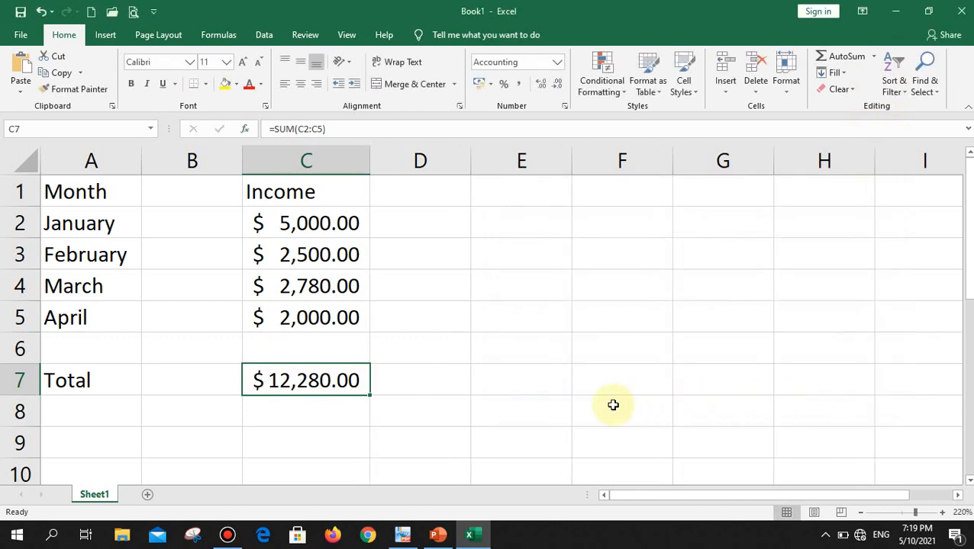
# Insert a space before the equals sign in C7 to show the formula =SUM(C2:C5) as text.
pyautogui.doubleClick(295, 387)
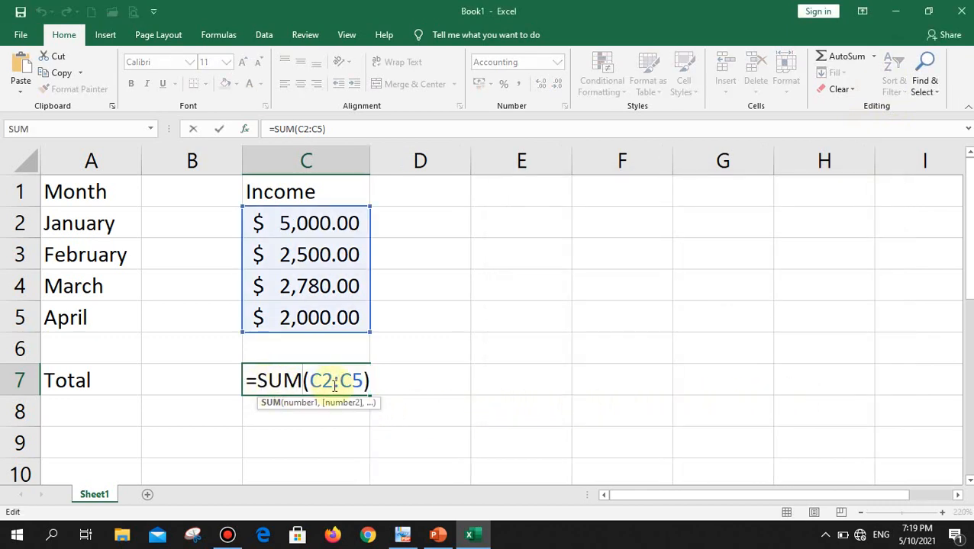
pyautogui.press('Return')
pyautogui.doubleClick(253, 384)
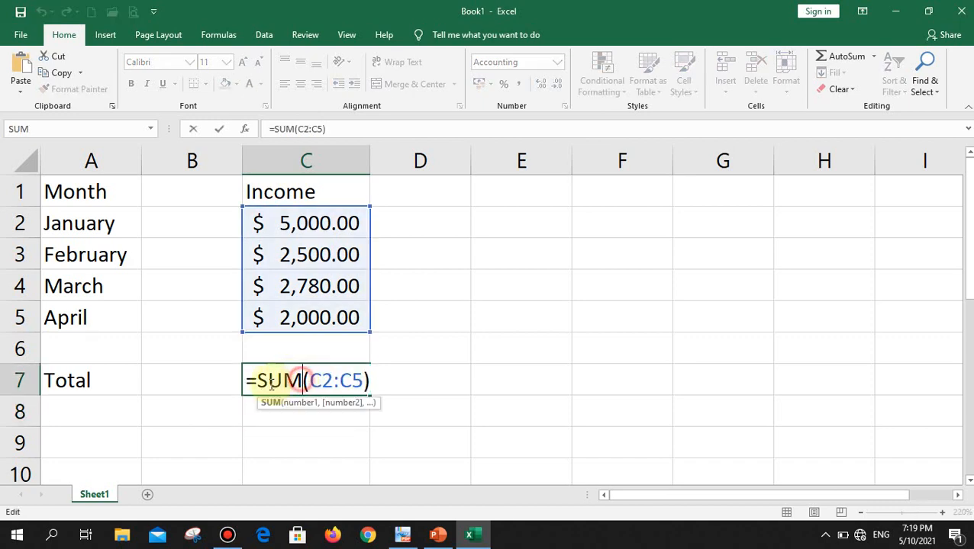
pyautogui.click(250, 383)
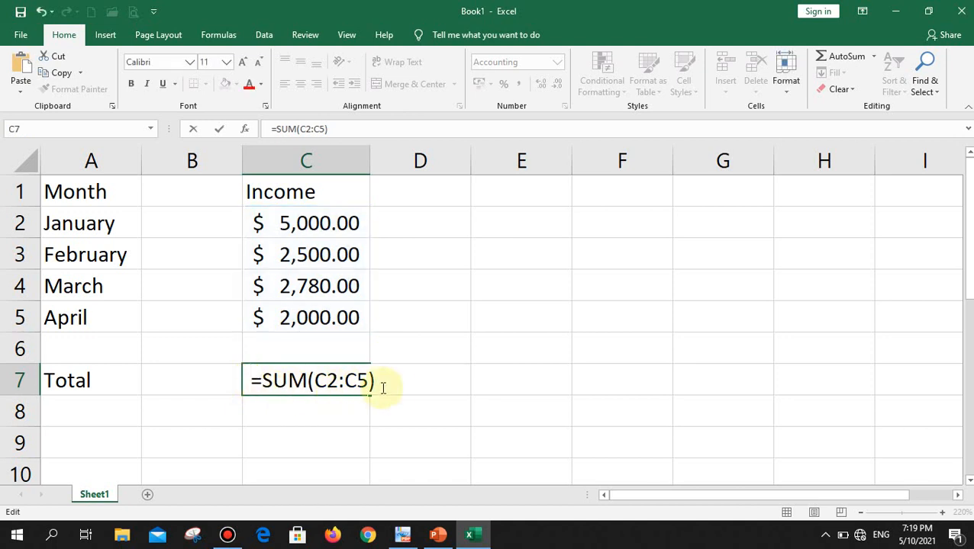
# Enter the label Average in cell A8 and make C8 the active cell.
pyautogui.click(110, 413)
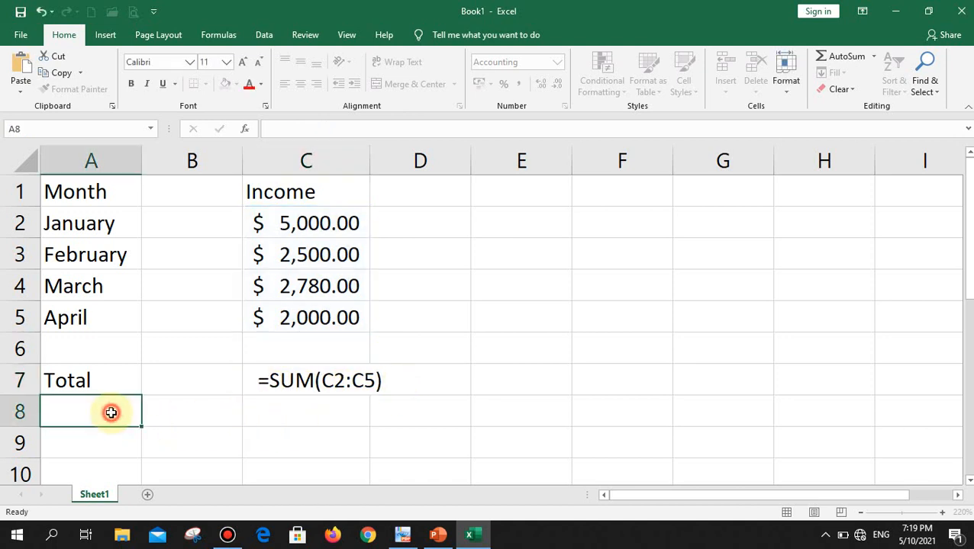
pyautogui.write('Average')
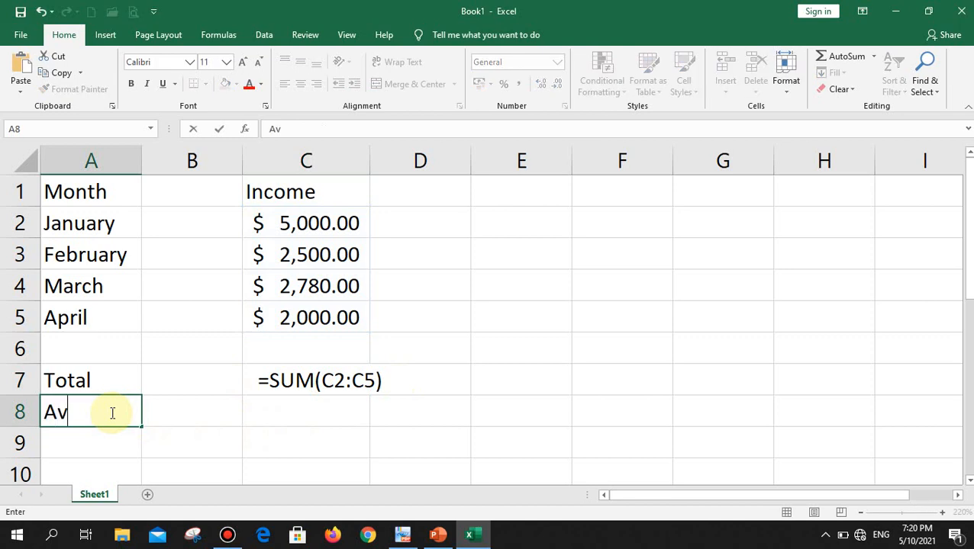
pyautogui.press('Tab')
pyautogui.press('Tab')
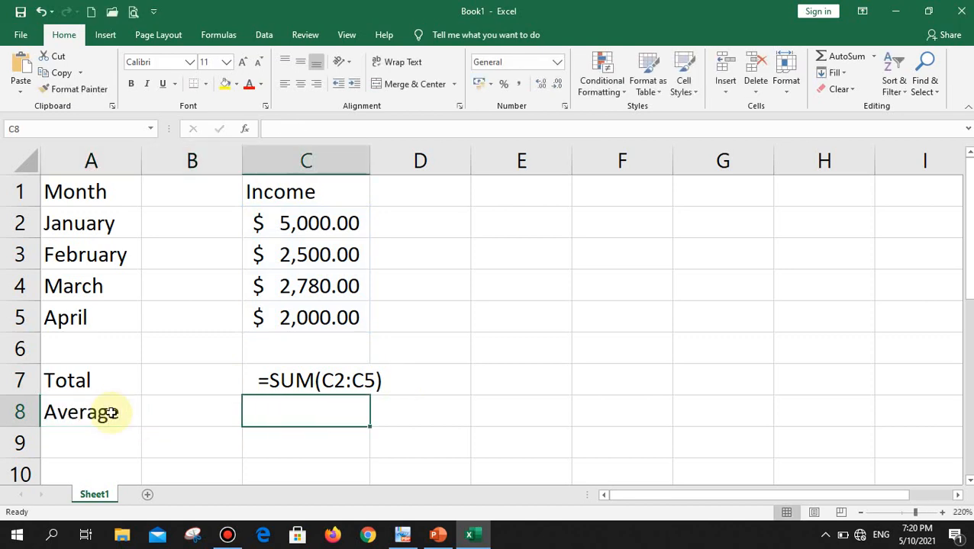
# Enter the formula =average(c2:c5) in cell C8 to average the four monthly incomes.
pyautogui.write('=')
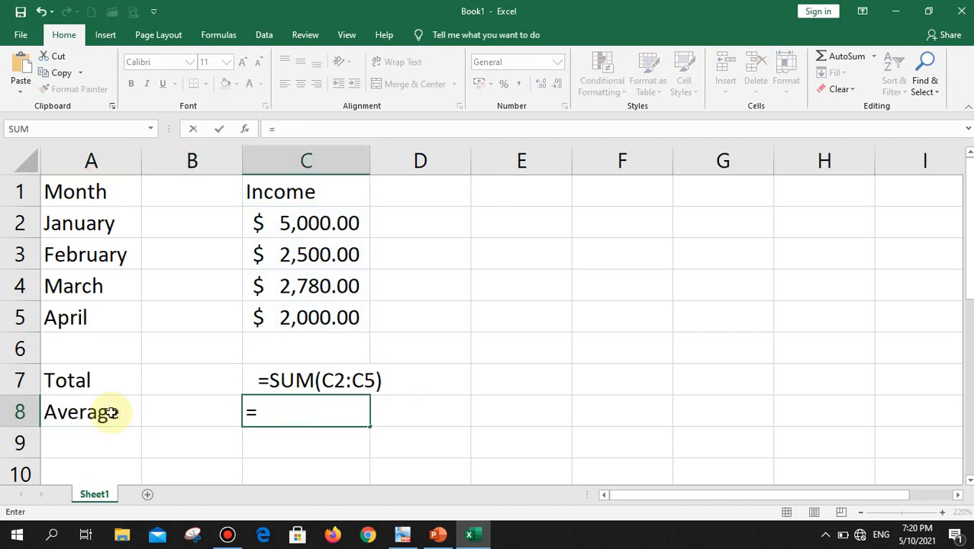
pyautogui.write('aver')
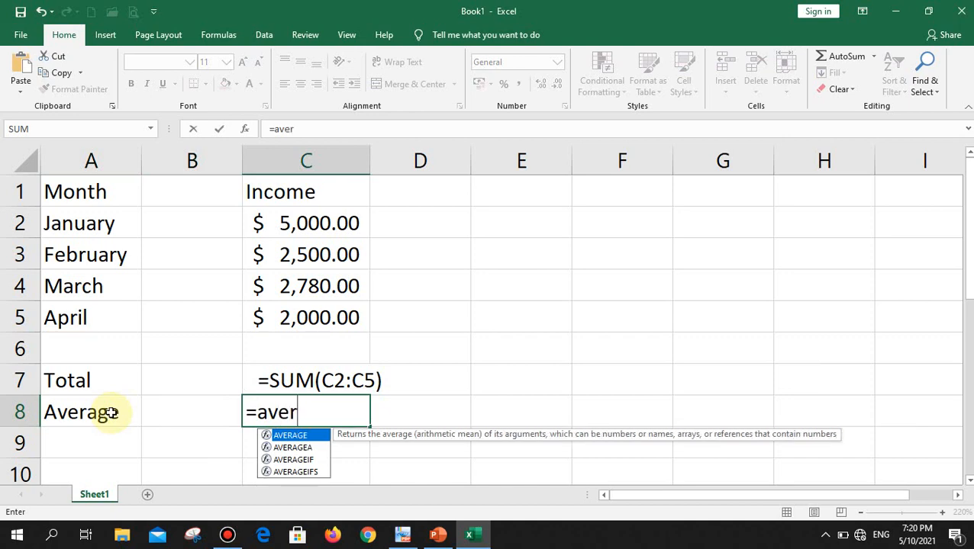
pyautogui.write('age')
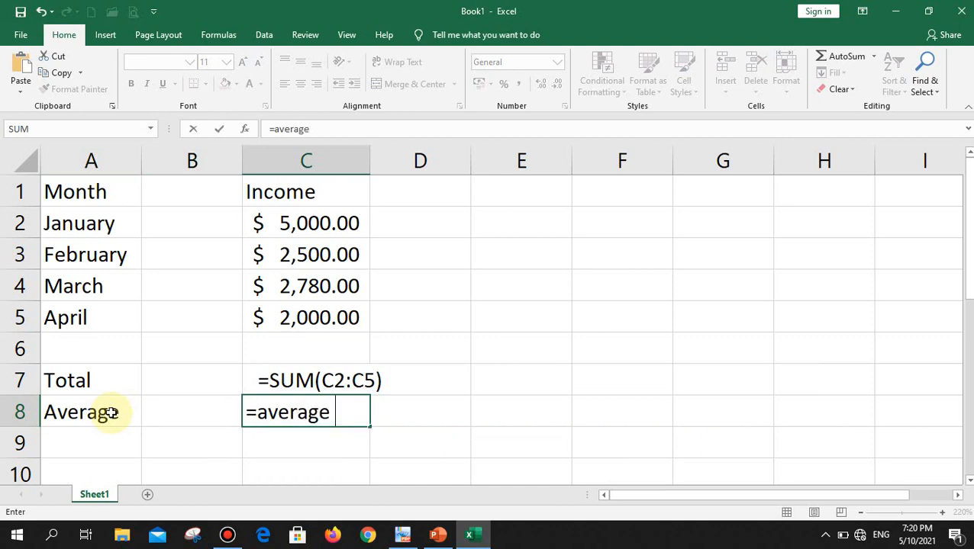
pyautogui.press('BackSpace')
pyautogui.write('(')
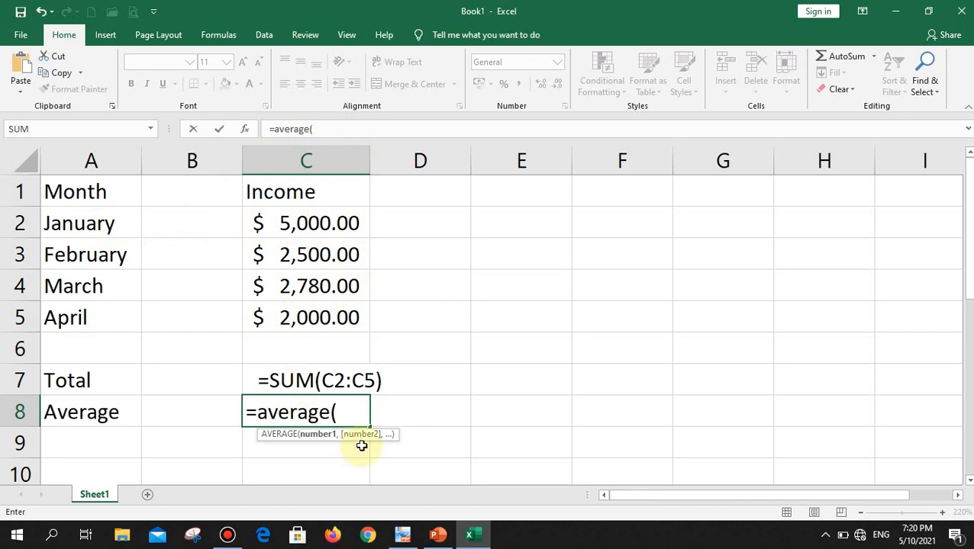
pyautogui.write('c')
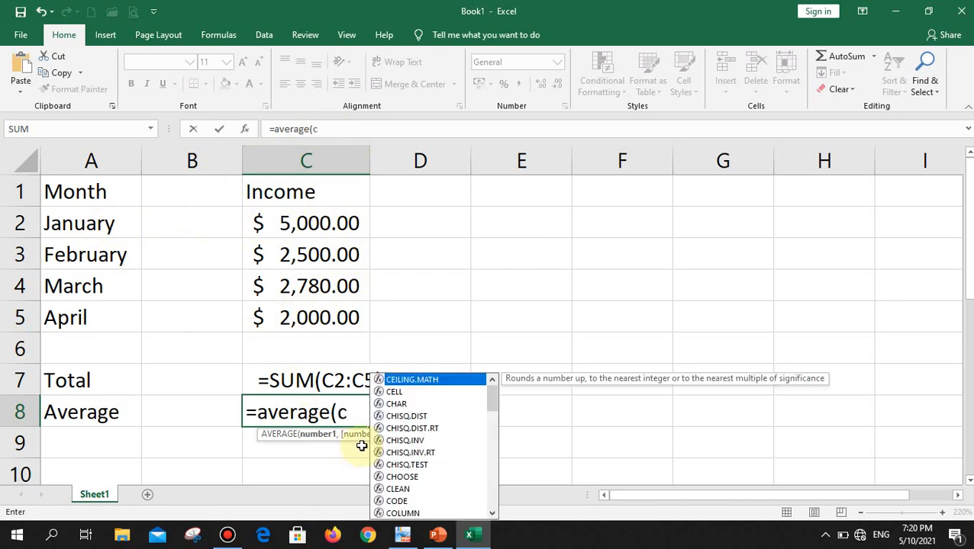
pyautogui.write('2')
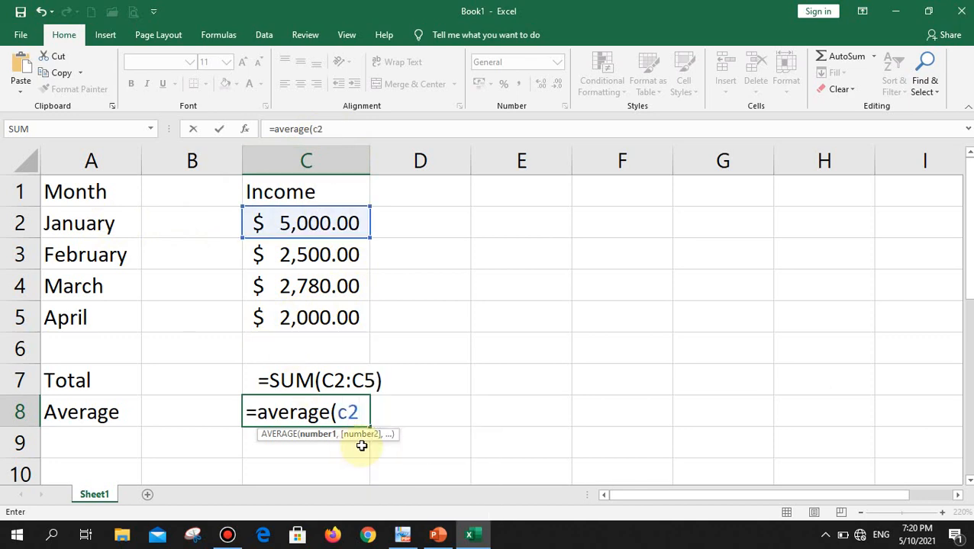
pyautogui.write(':c5')
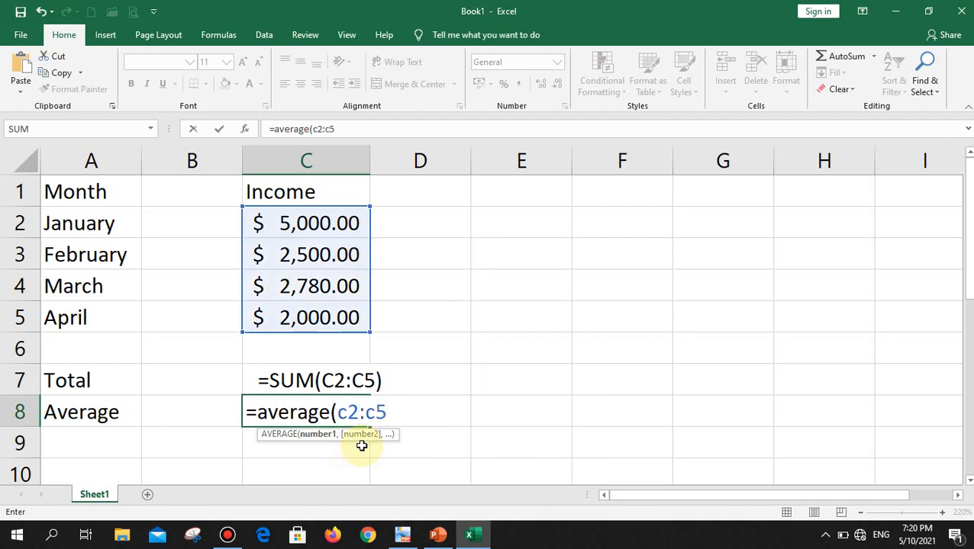
pyautogui.write(')')
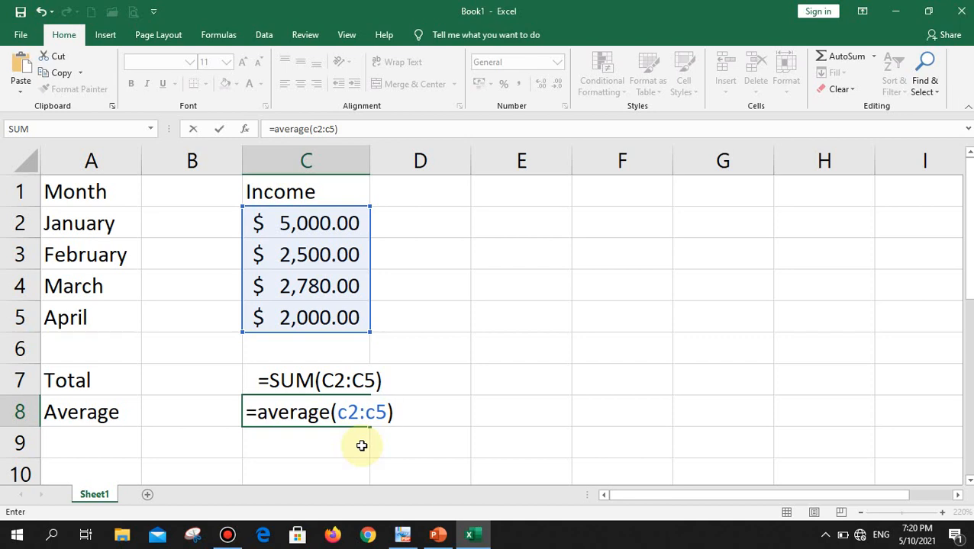
pyautogui.press('Return')
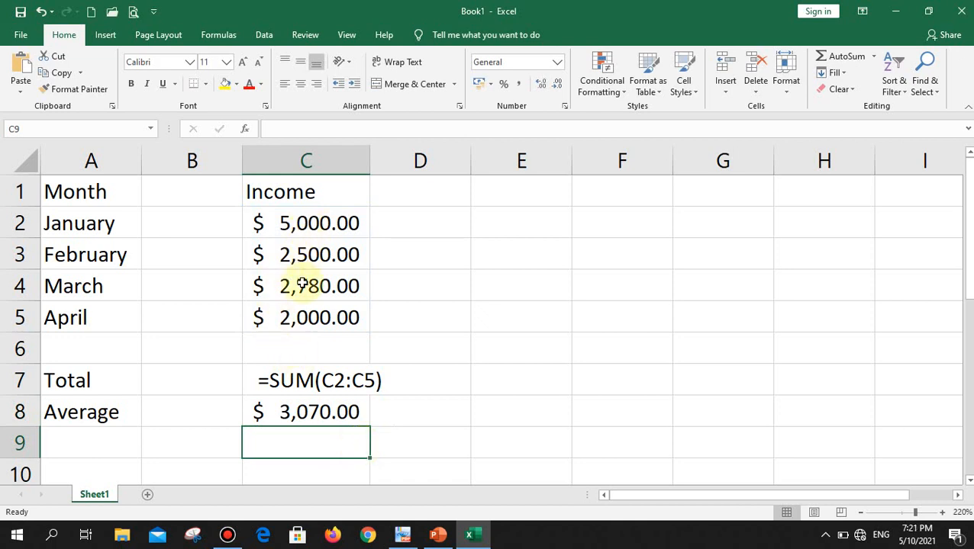
# Insert a space before the equals sign in C8 to show the formula =AVERAGE(C2:C5) as text.
pyautogui.doubleClick(321, 410)
pyautogui.click(249, 413)
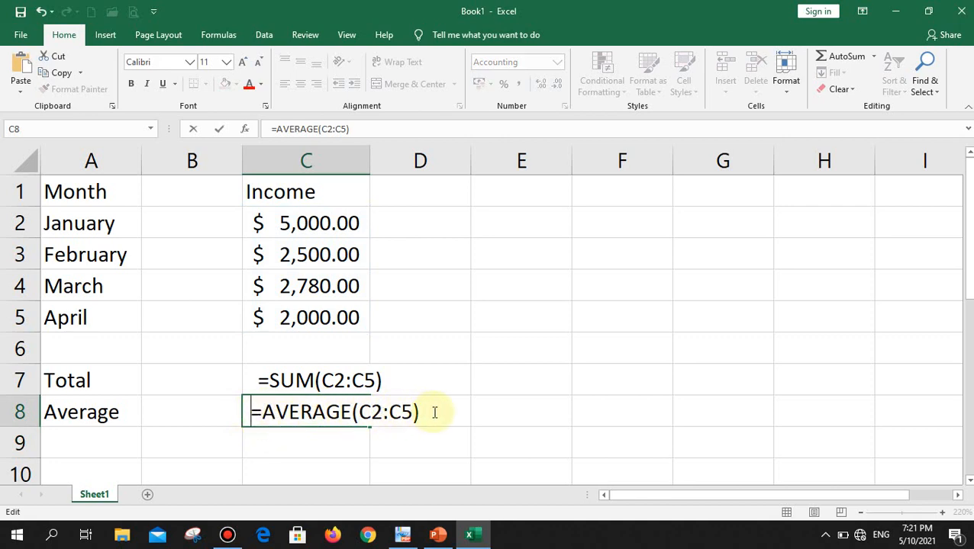
pyautogui.click(320, 451)
pyautogui.click(289, 413)
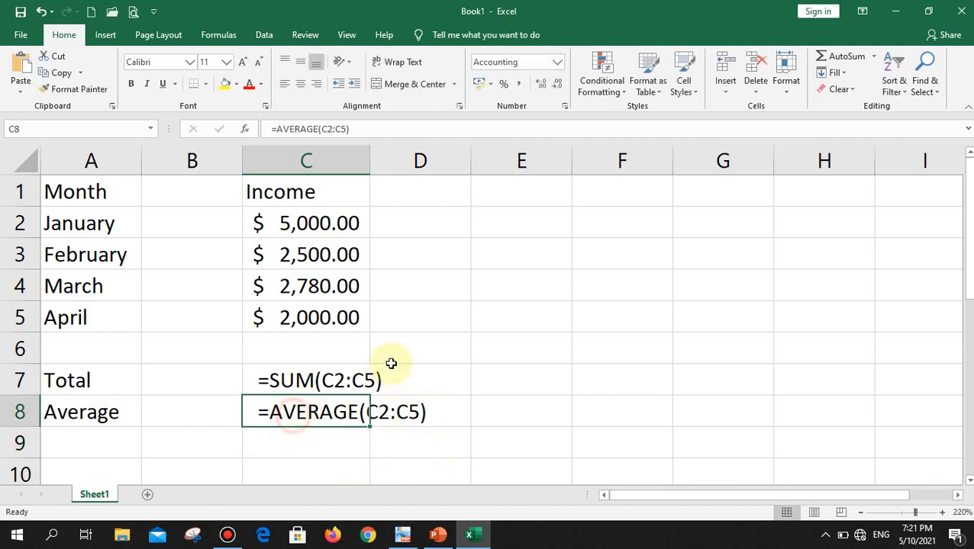
# Look over the AutoSum function list and the Function chart in the ICT reading PDF, and select cell A9 in the Excel workbook.
pyautogui.click(874, 56)
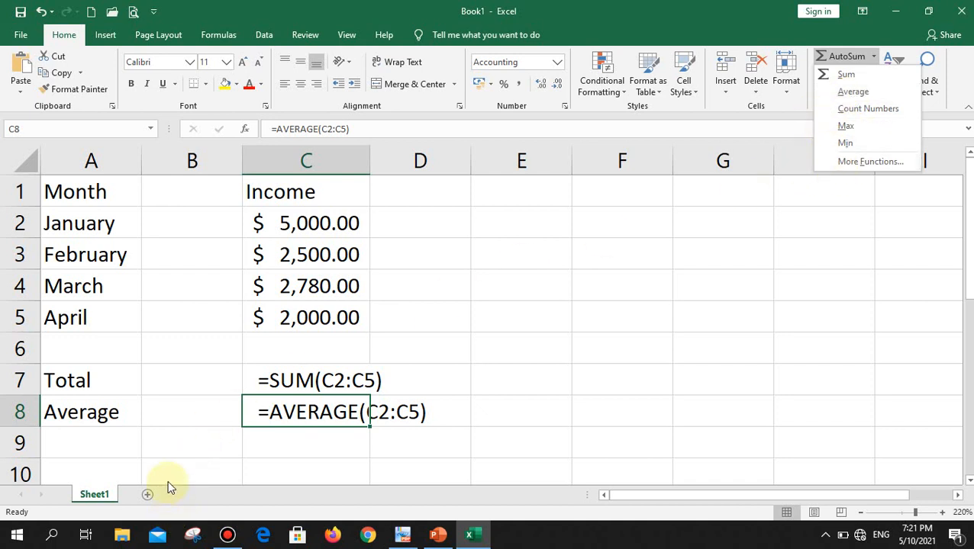
pyautogui.click(114, 441)
pyautogui.click(114, 441)
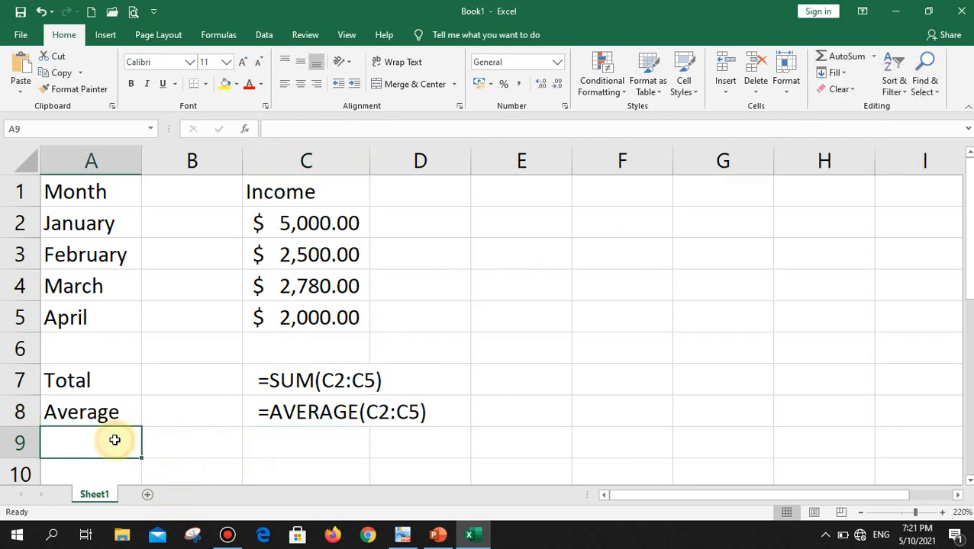
pyautogui.click(404, 537)
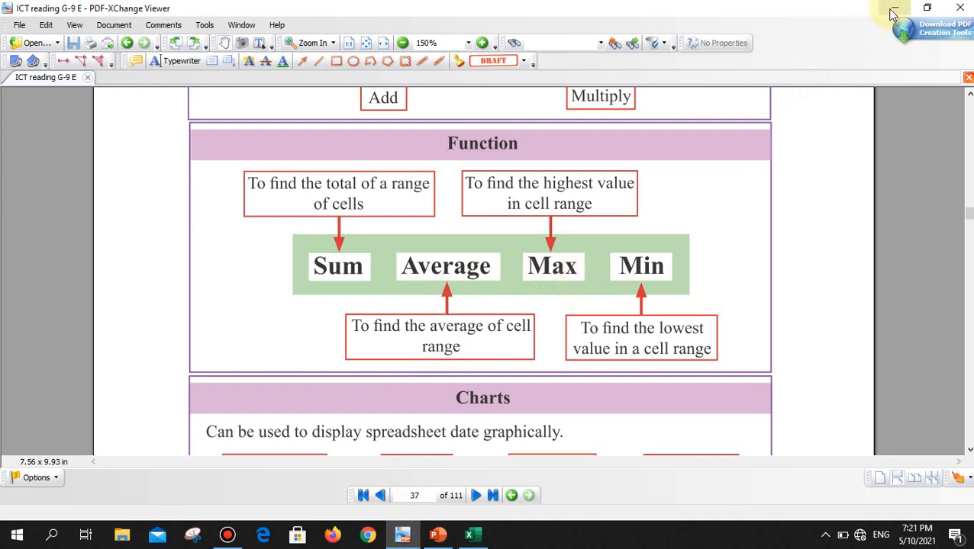
pyautogui.click(470, 537)
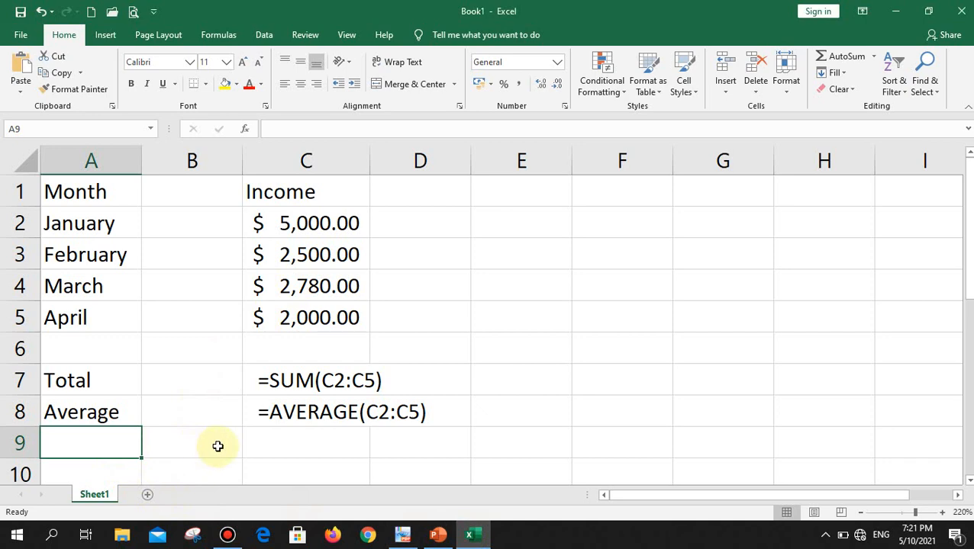
# Enter the label Max in cell A9 and make C9 the active cell.
pyautogui.write('Max')
pyautogui.press('Tab')
pyautogui.press('Tab')
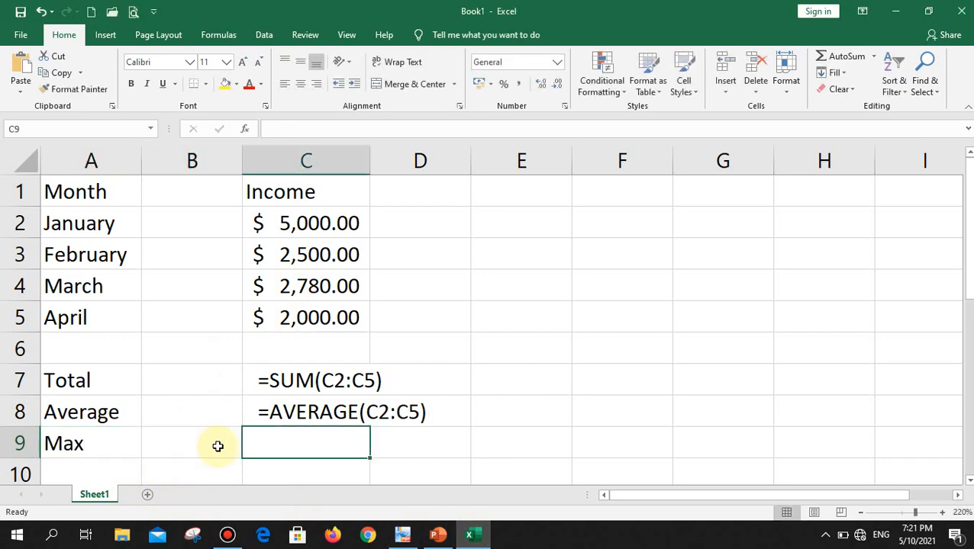
# Enter the formula =max(C2:C5) in cell C9 to find the highest monthly income.
pyautogui.write('=')
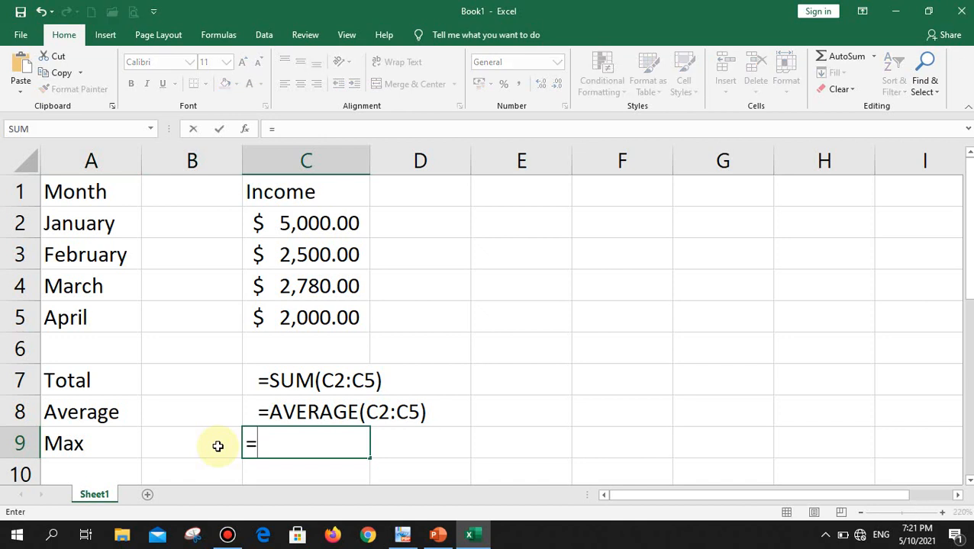
pyautogui.write('max(')
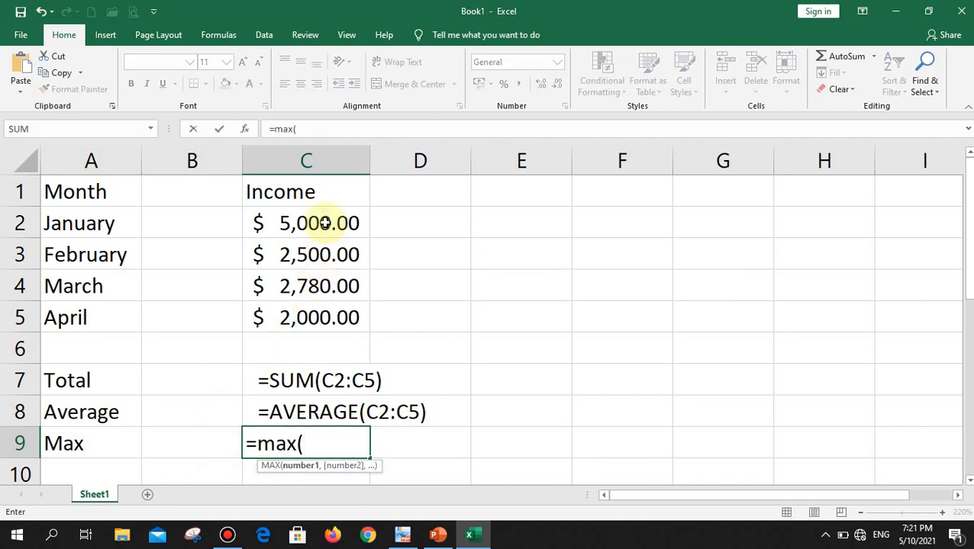
pyautogui.moveTo(319, 219); pyautogui.dragTo(322, 313)
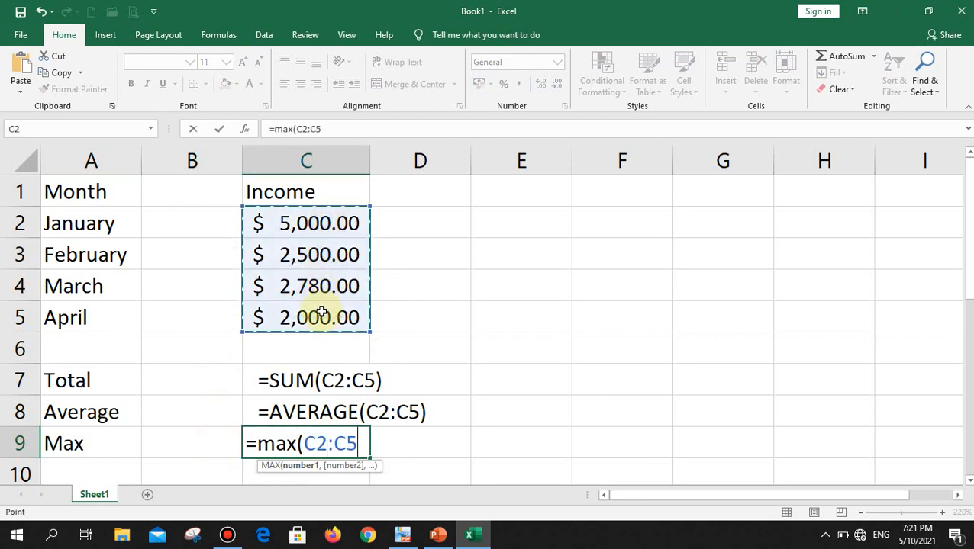
pyautogui.write(')')
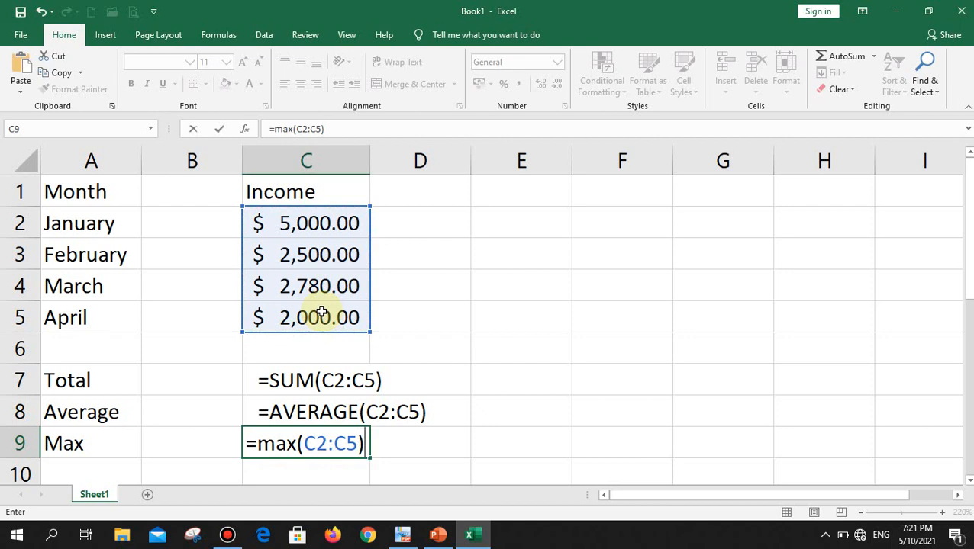
pyautogui.click(362, 444)
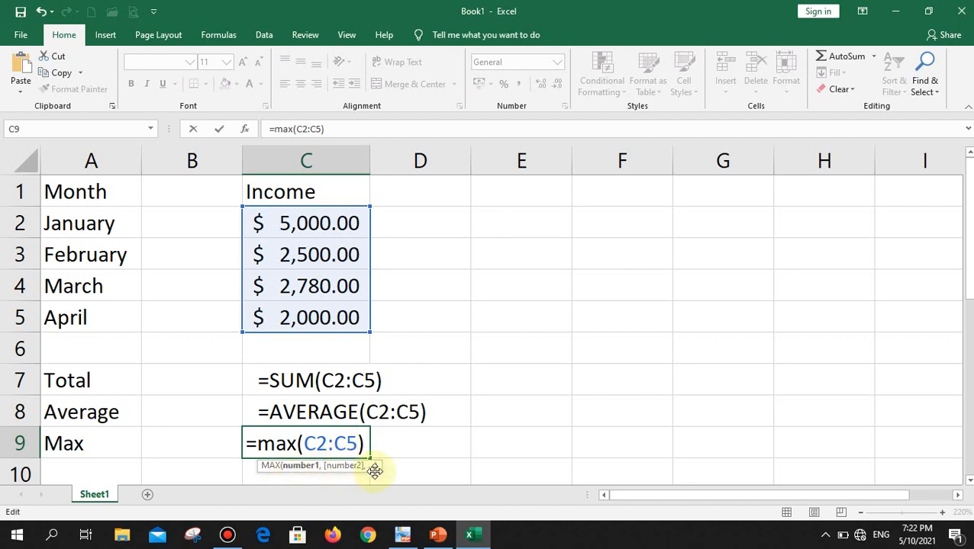
pyautogui.press('Return')
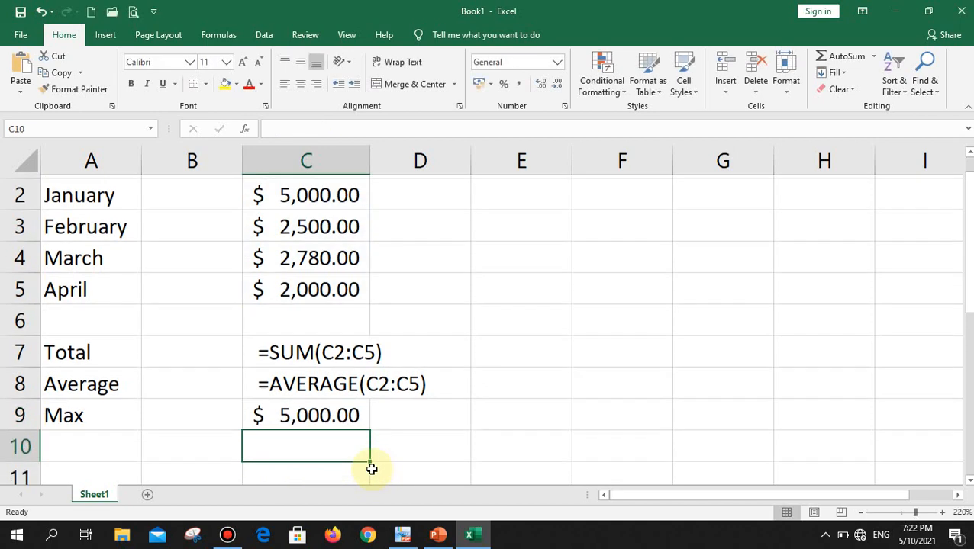
# Insert a space before the equals sign in C9 to show the formula =MAX(C2:C5) as text.
pyautogui.click(327, 412)
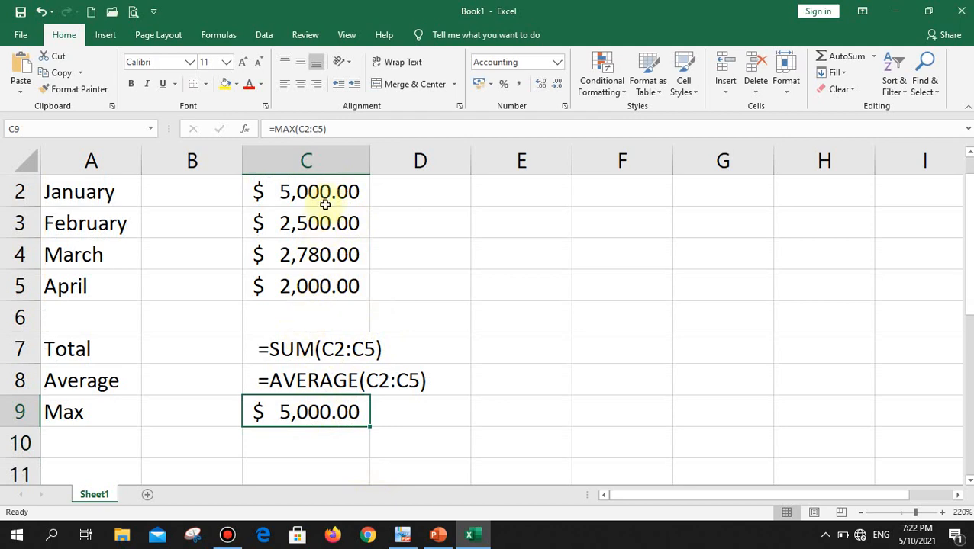
pyautogui.doubleClick(268, 415)
pyautogui.click(248, 412)
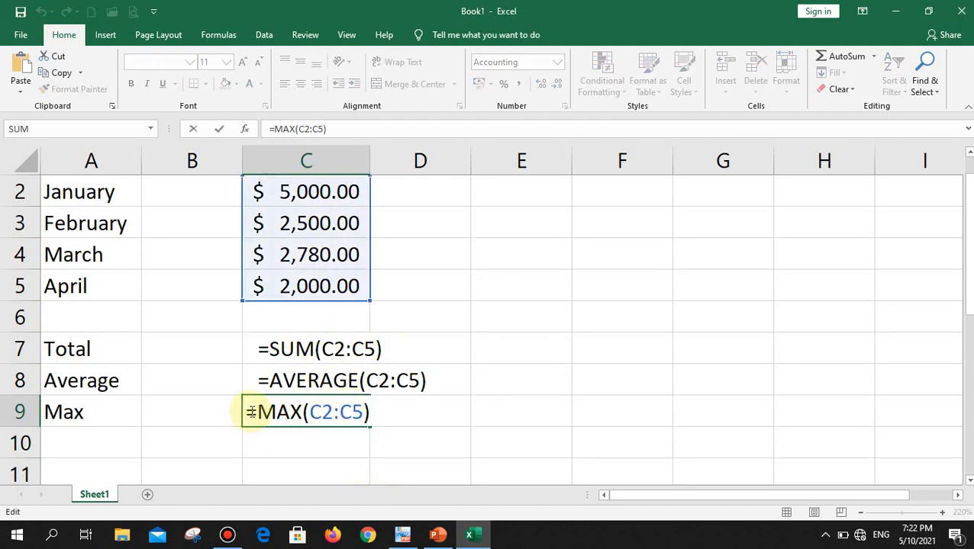
pyautogui.hotkey('ctrl', 'Return')
pyautogui.press('Return')
# Enter the label Min in cell A10 and make C10 the active cell.
pyautogui.click(110, 444)
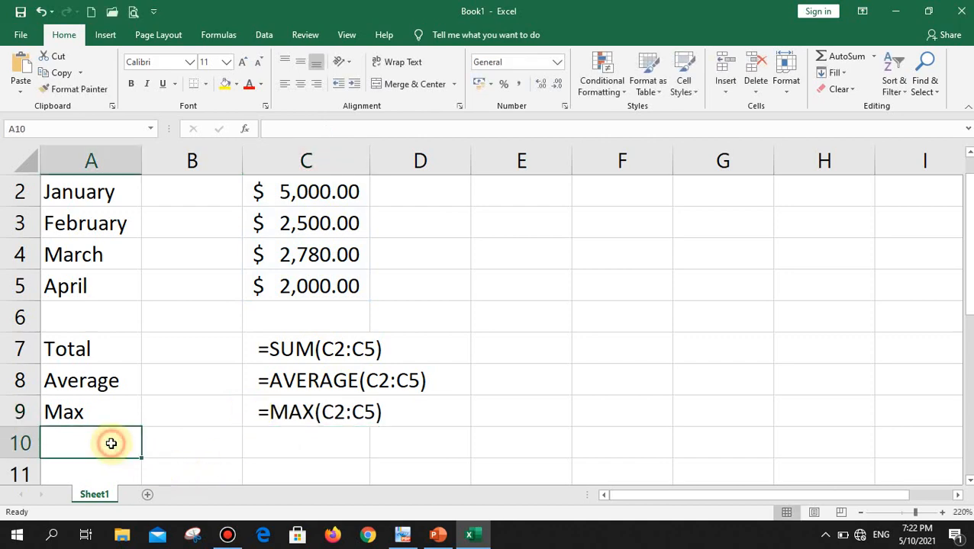
pyautogui.write('M')
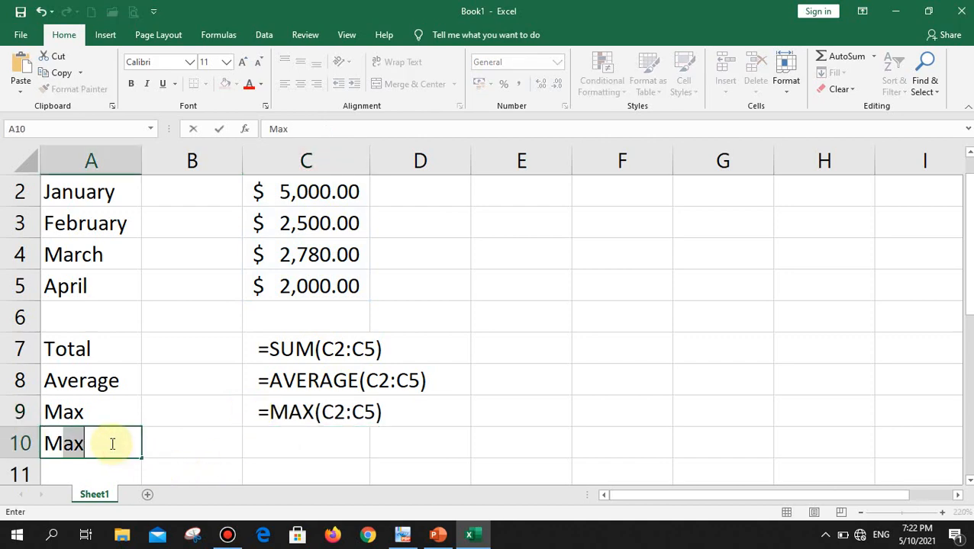
pyautogui.write('in')
pyautogui.press('Tab')
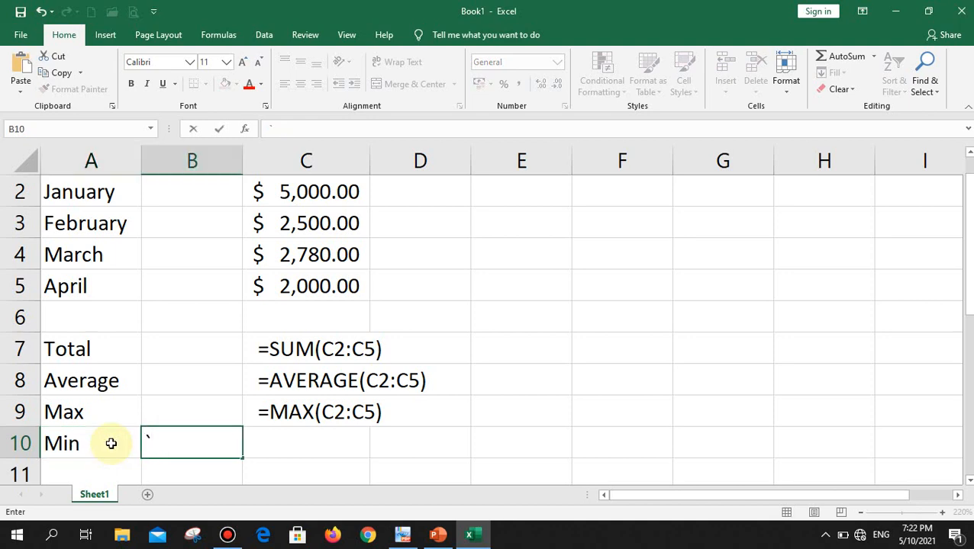
pyautogui.press('Tab')
# Enter the formula =min(C2:C5) in cell C10 to find the lowest monthly income.
pyautogui.write('=')
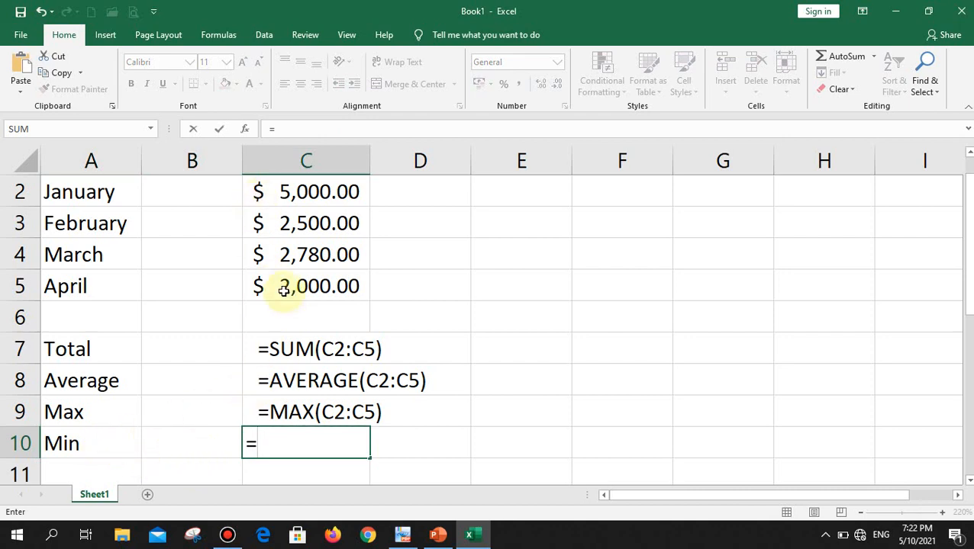
pyautogui.write('min')
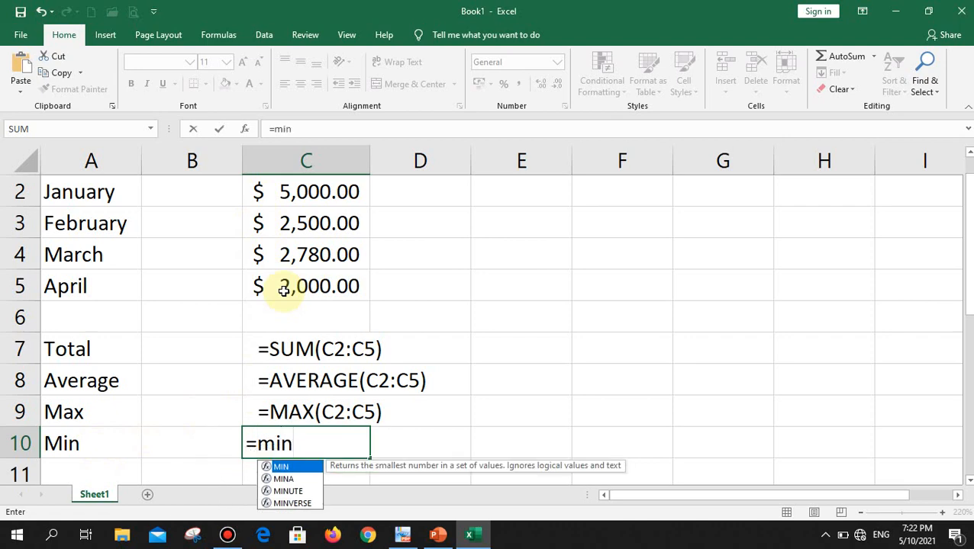
pyautogui.write('(')
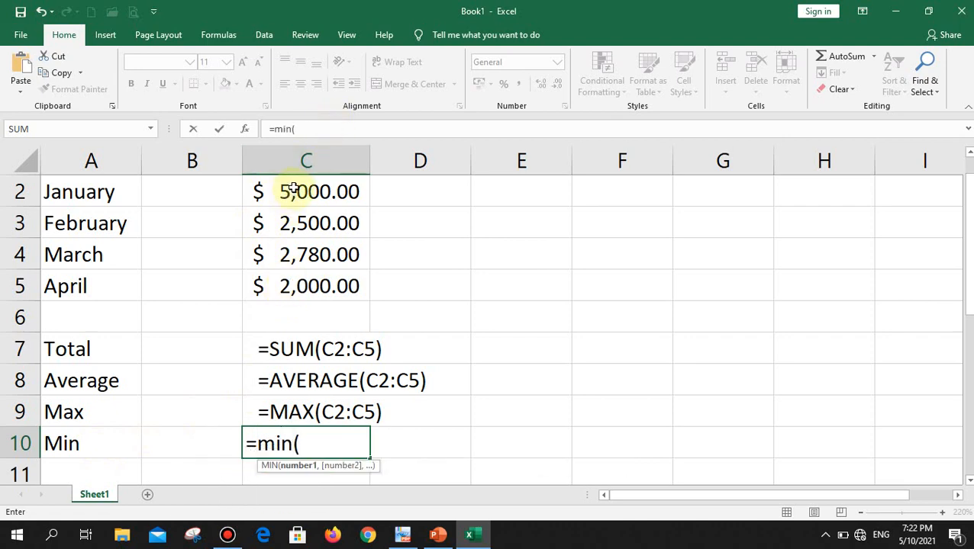
pyautogui.moveTo(290, 187); pyautogui.dragTo(297, 279)
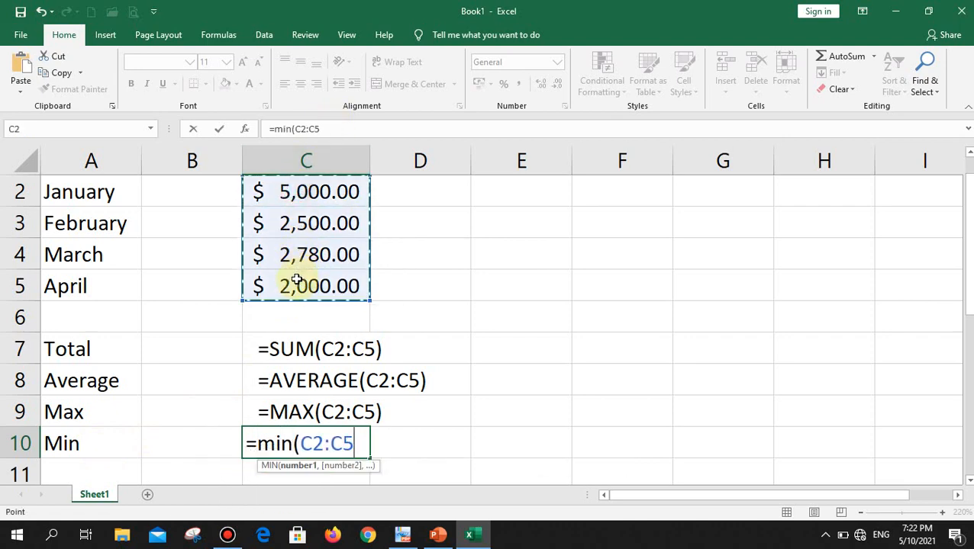
pyautogui.write(')')
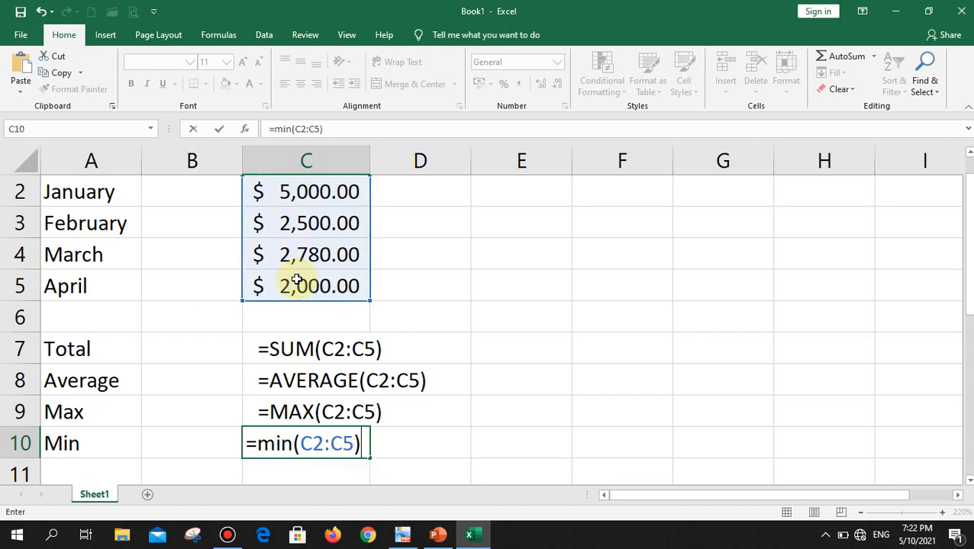
pyautogui.press('Return')
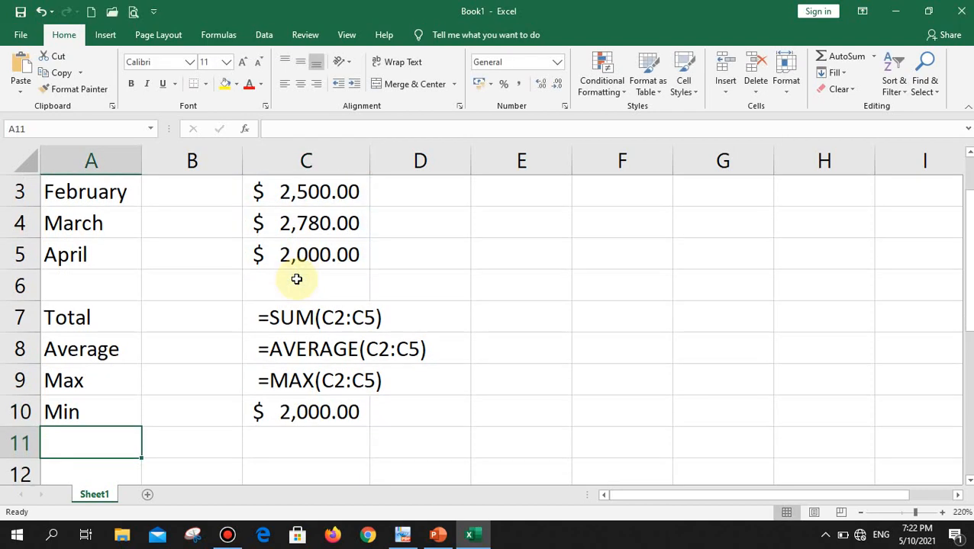
# Insert a space before the equals sign in C10 to show the formula =MIN(C2:C5) as text.
pyautogui.scroll(1, 320, 297)
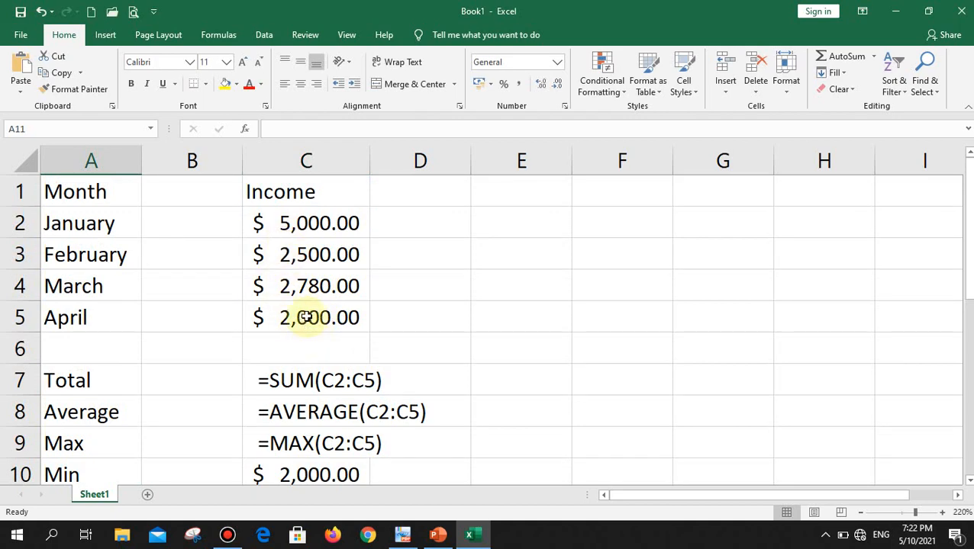
pyautogui.scroll(-1, 305, 317)
pyautogui.doubleClick(254, 380)
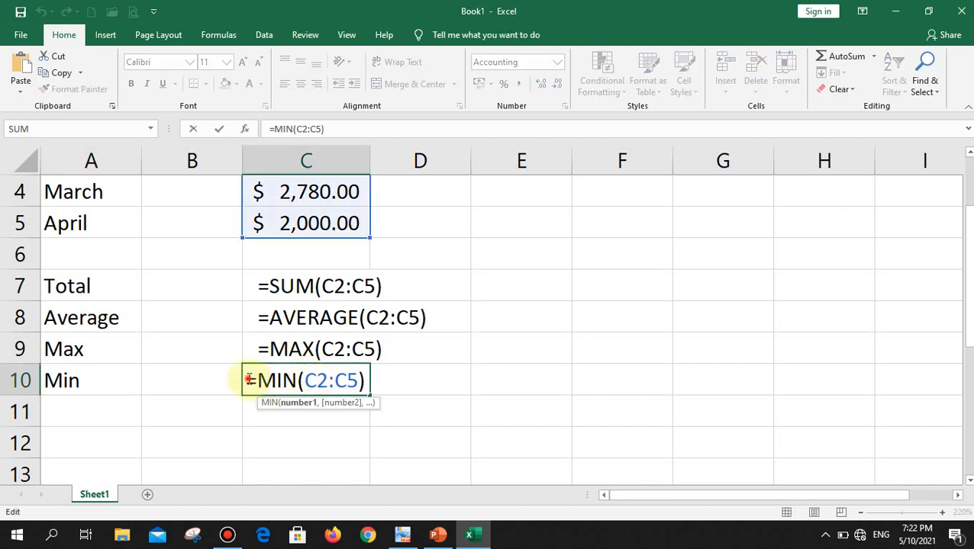
pyautogui.press('Return')
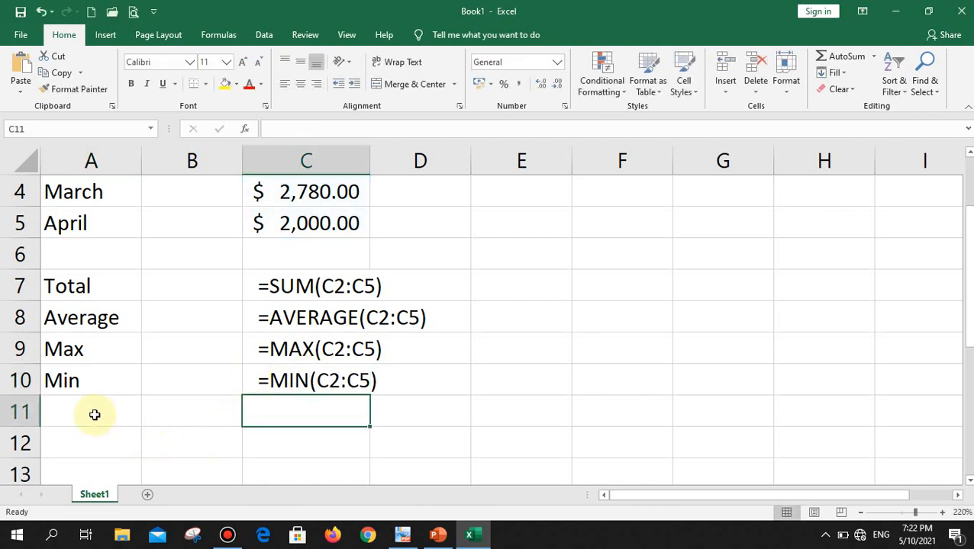
# Enter the label count in cell A11, below the Min label.
pyautogui.click(94, 413)
pyautogui.write('c')
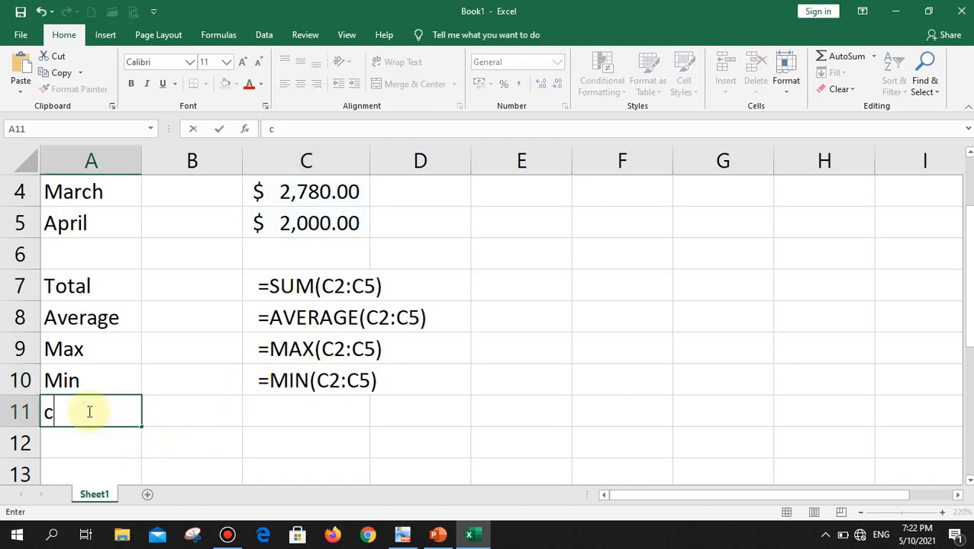
pyautogui.write('ount')
pyautogui.press('Tab')
# Capitalize the first letter of the label in cell A11 so it reads Count.
pyautogui.click(89, 412)
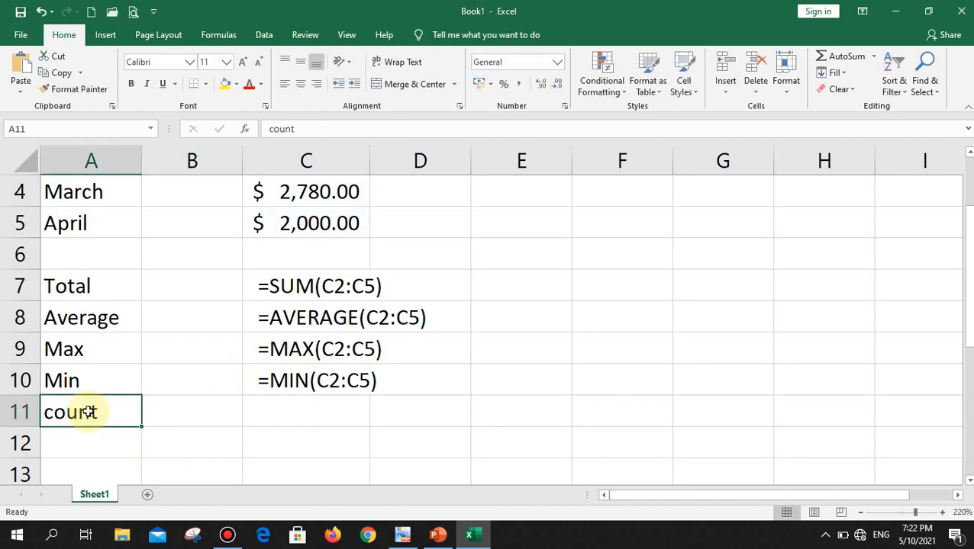
pyautogui.press('F2')
pyautogui.press('Left')
pyautogui.press('Left')
pyautogui.press('Left')
pyautogui.press('Left')
pyautogui.press('Left')
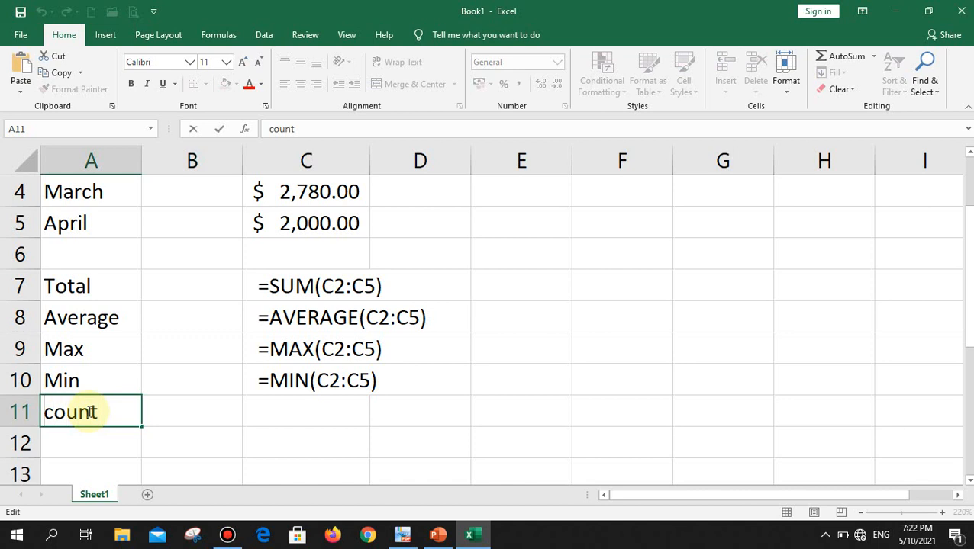
pyautogui.hotkey('shift', 'Right')
pyautogui.write('C')
pyautogui.press('Return')
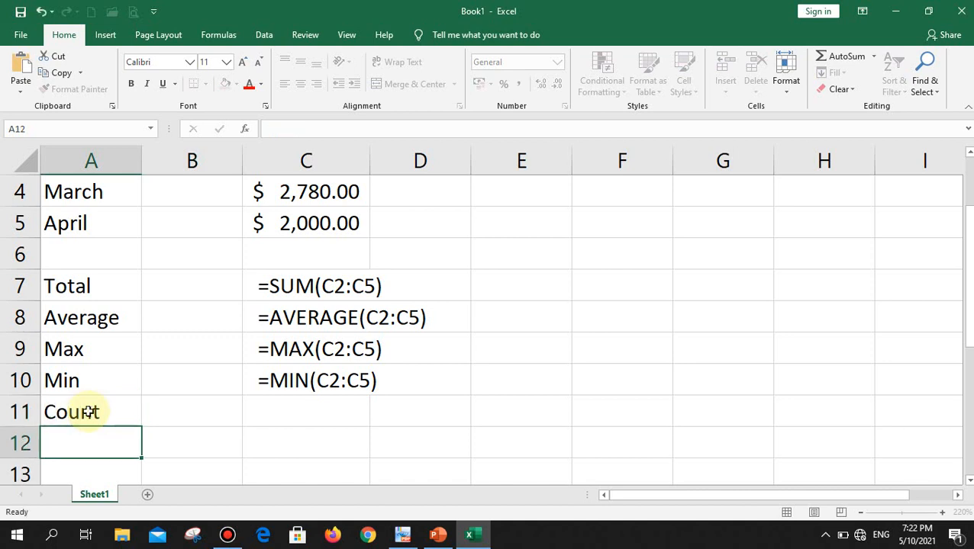
# Enter the formula =count(C2:C5) in cell C11 to count the monthly income entries.
pyautogui.click(89, 412)
pyautogui.press('Tab')
pyautogui.press('Tab')
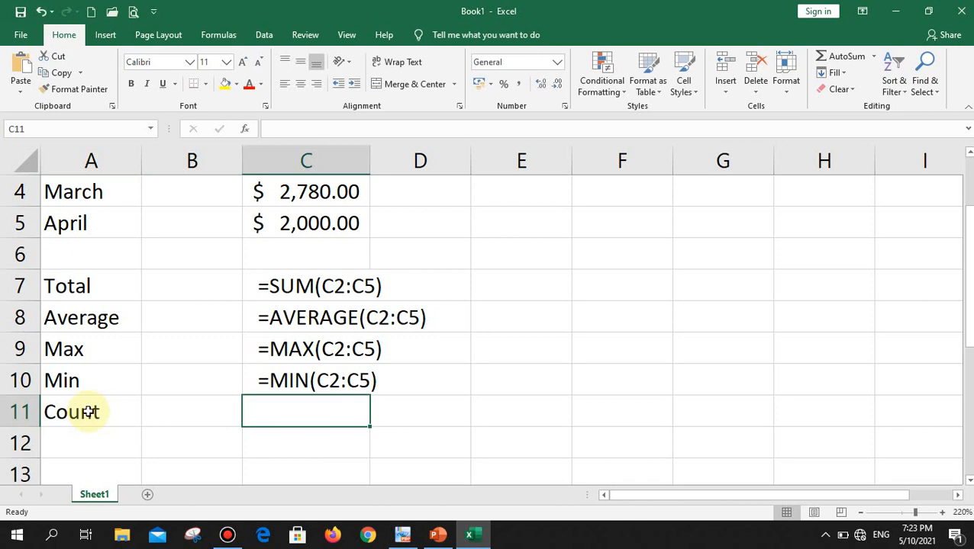
pyautogui.write('=')
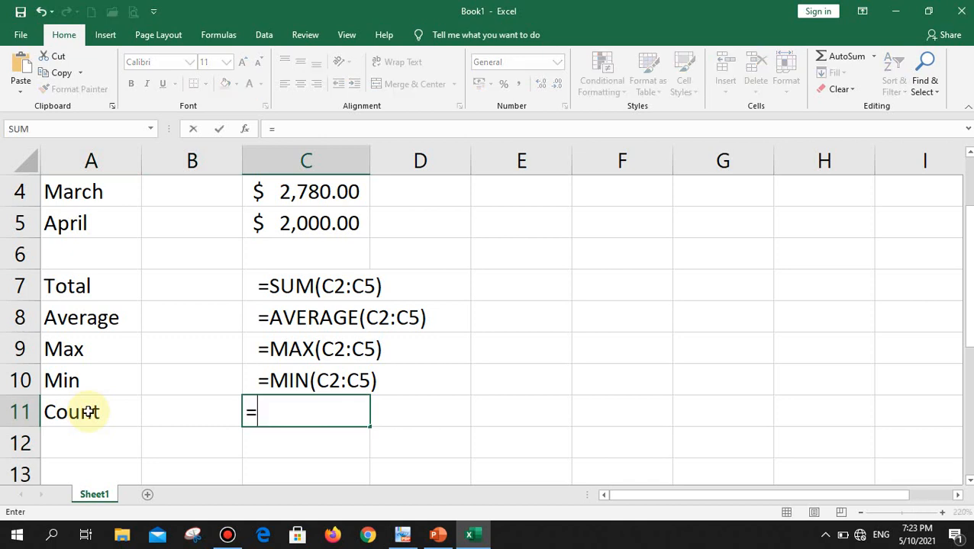
pyautogui.write('count')
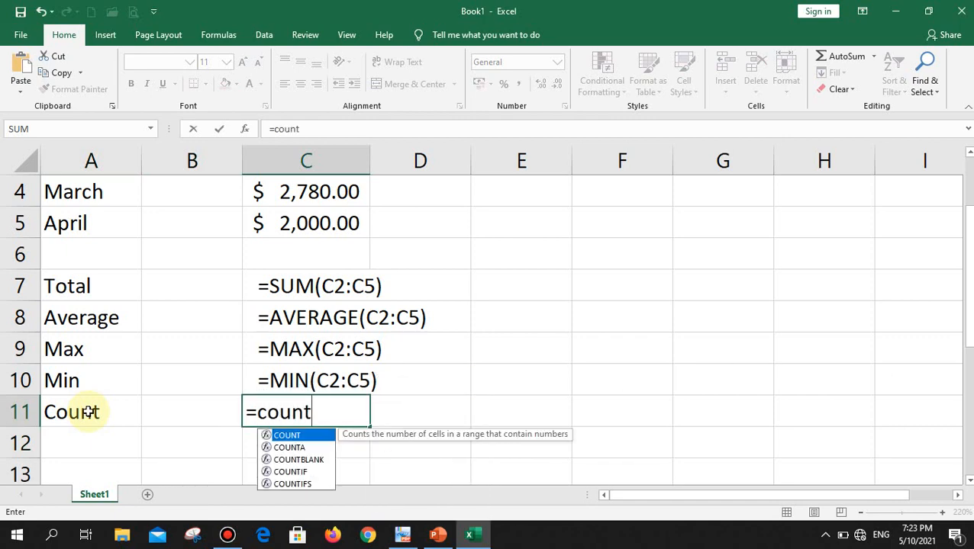
pyautogui.write('(')
pyautogui.scroll(1, 174, 393)
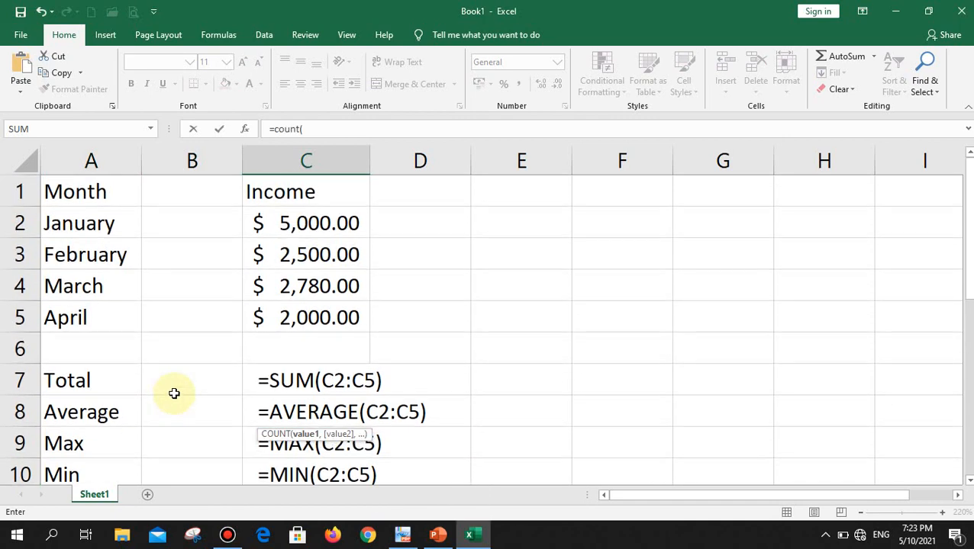
pyautogui.moveTo(287, 229); pyautogui.dragTo(289, 315)
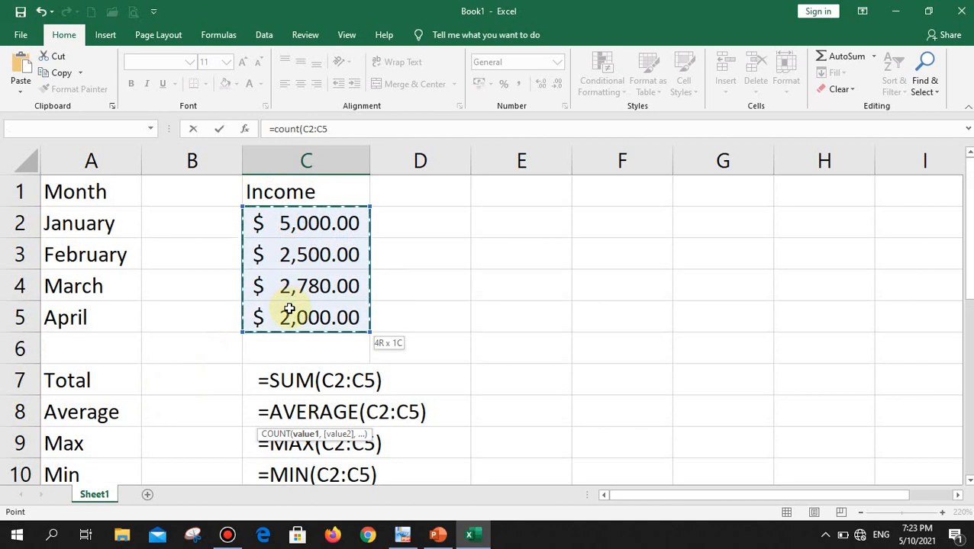
pyautogui.scroll(-2, 409, 326)
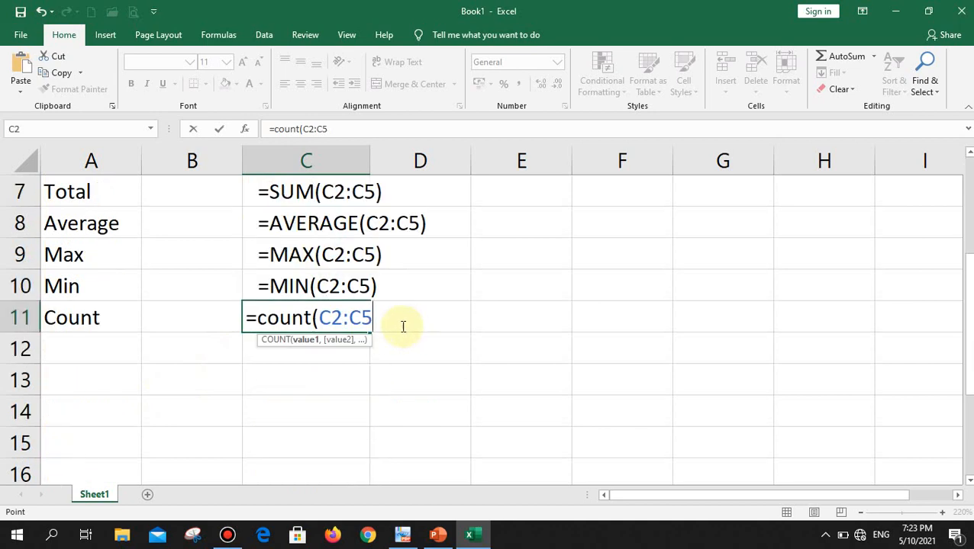
pyautogui.write(')')
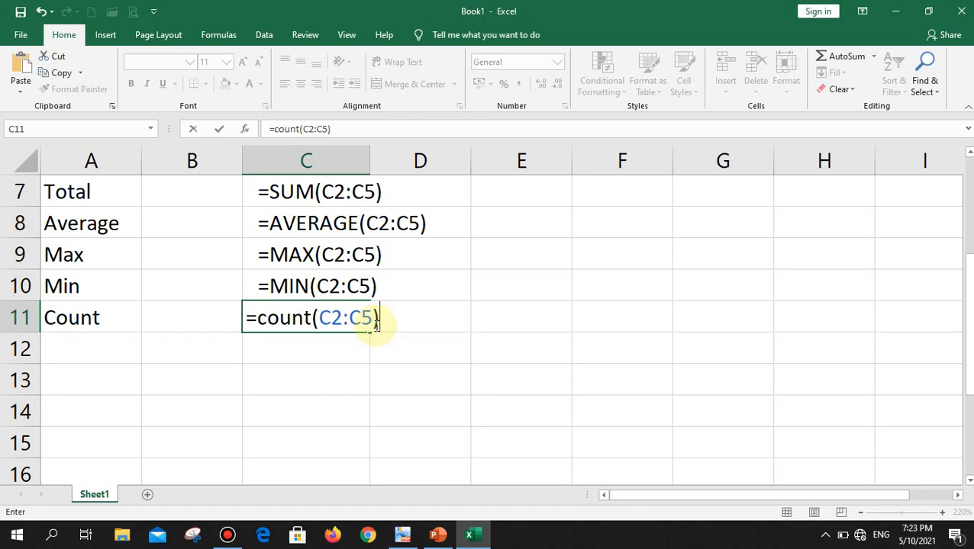
pyautogui.press('Return')
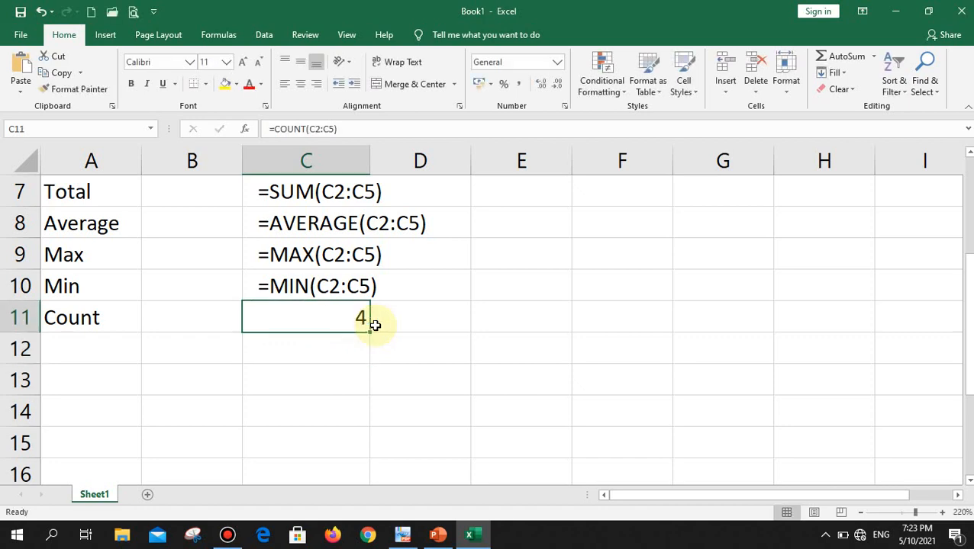
# Compare the Count result in C11 with the monthly incomes and check which cells its formula covers.
pyautogui.scroll(2, 375, 325)
pyautogui.scroll(-1, 421, 317)
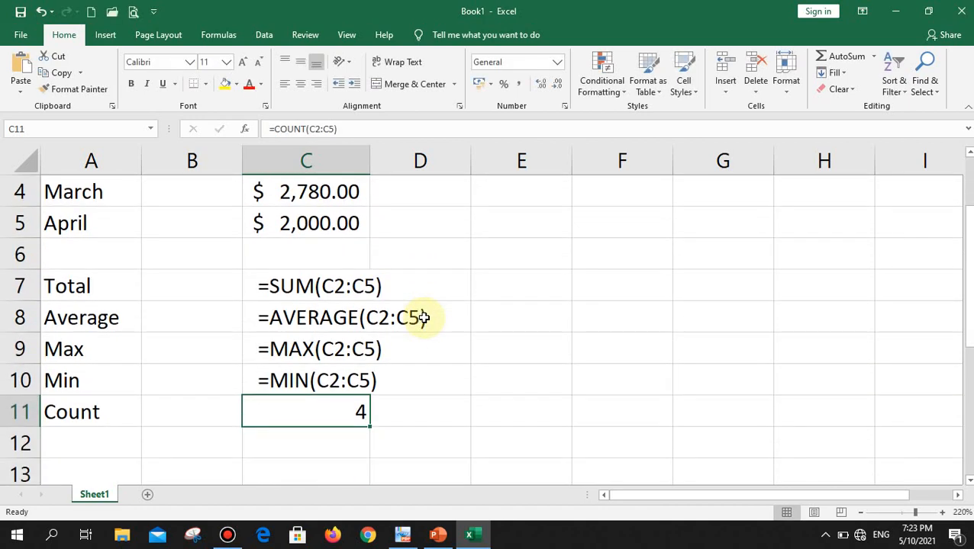
pyautogui.scroll(1, 424, 318)
pyautogui.scroll(-2, 424, 318)
pyautogui.scroll(2, 424, 318)
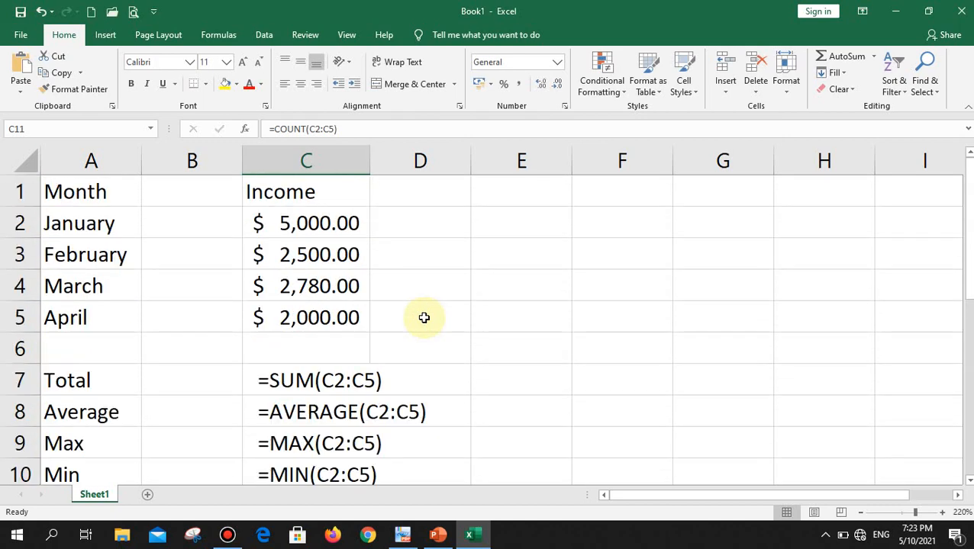
pyautogui.scroll(-2, 424, 318)
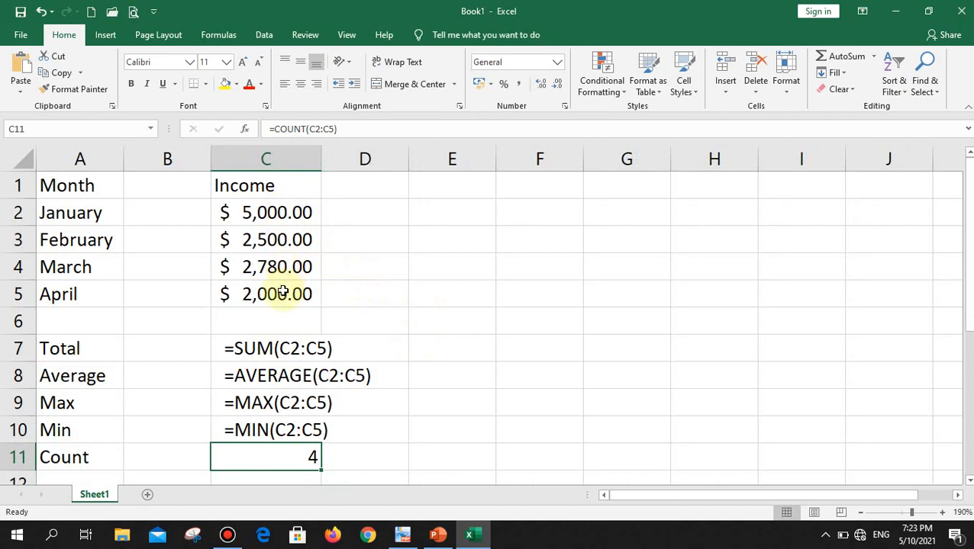
pyautogui.doubleClick(295, 458)
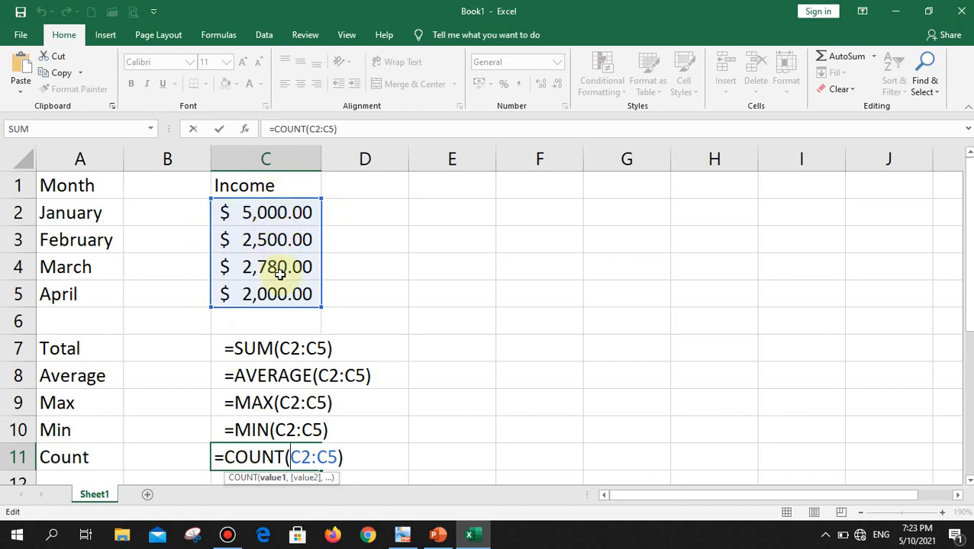
pyautogui.press('Return')
pyautogui.scroll(1, 330, 220)
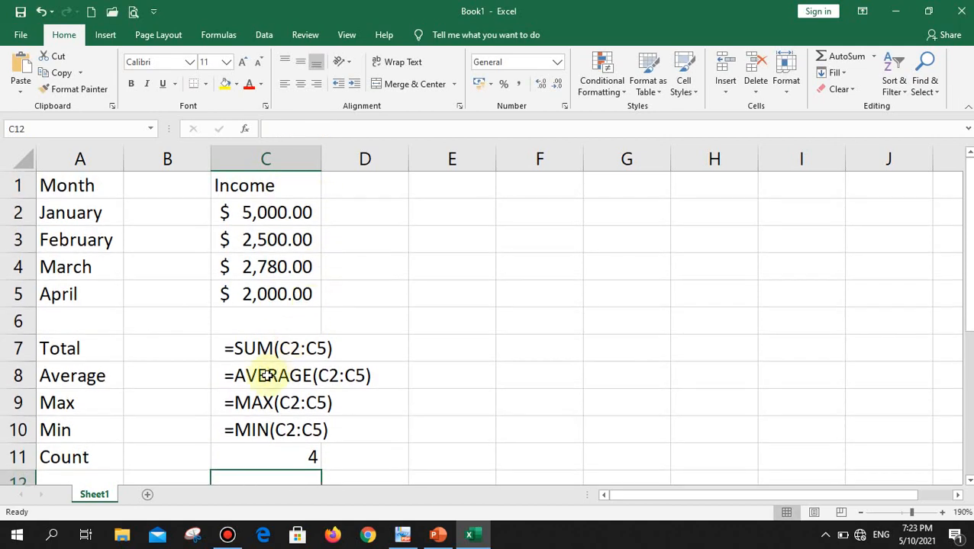
# Replace April's income in cell C5 with the text ddd to test how COUNT treats text.
pyautogui.click(265, 284)
pyautogui.press('Delete')
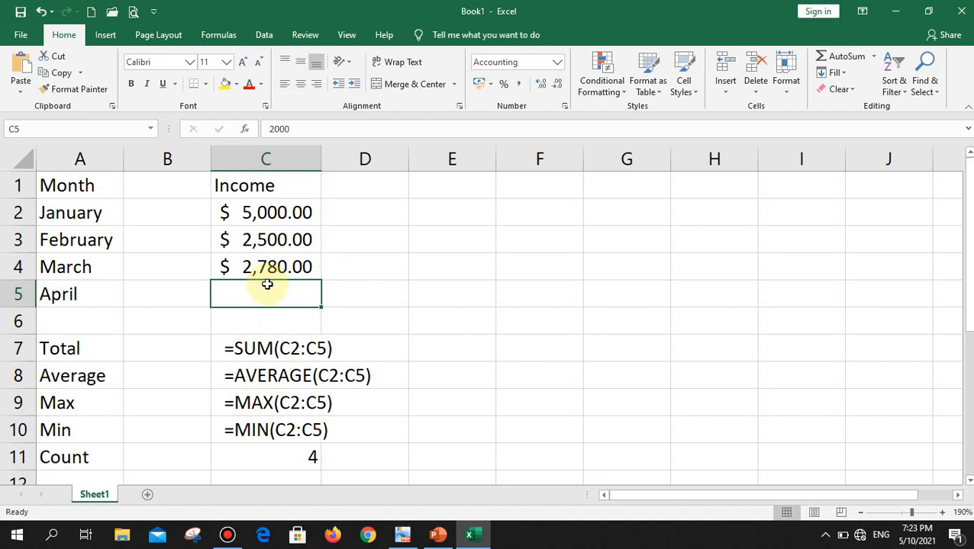
pyautogui.write('ddd')
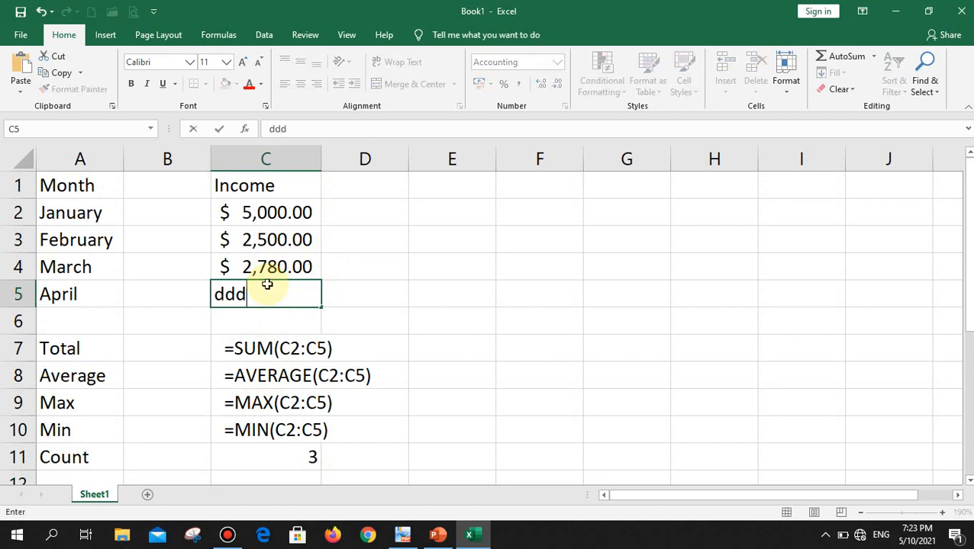
pyautogui.press('Return')
# Restore April's income in cell C5 to 2000.
pyautogui.click(267, 284)
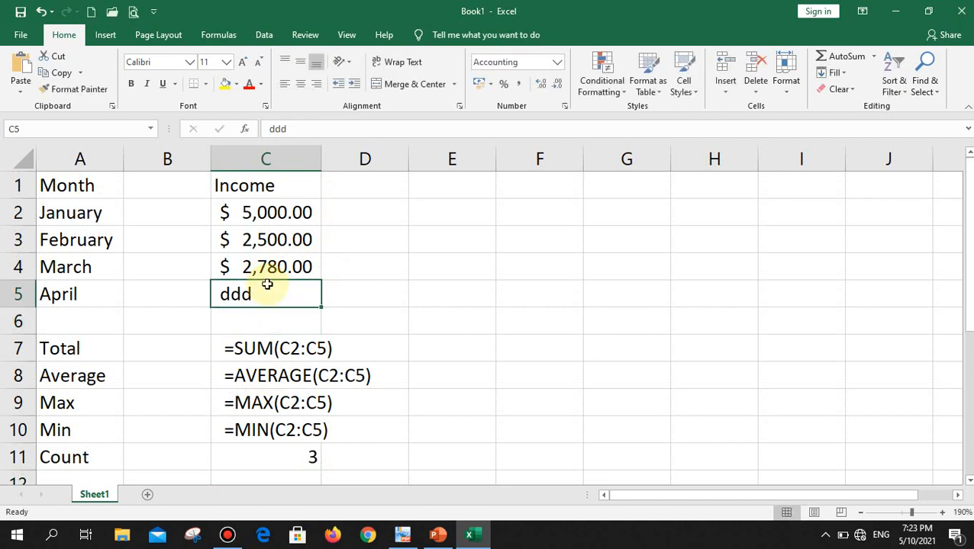
pyautogui.press('Delete')
pyautogui.write('2000')
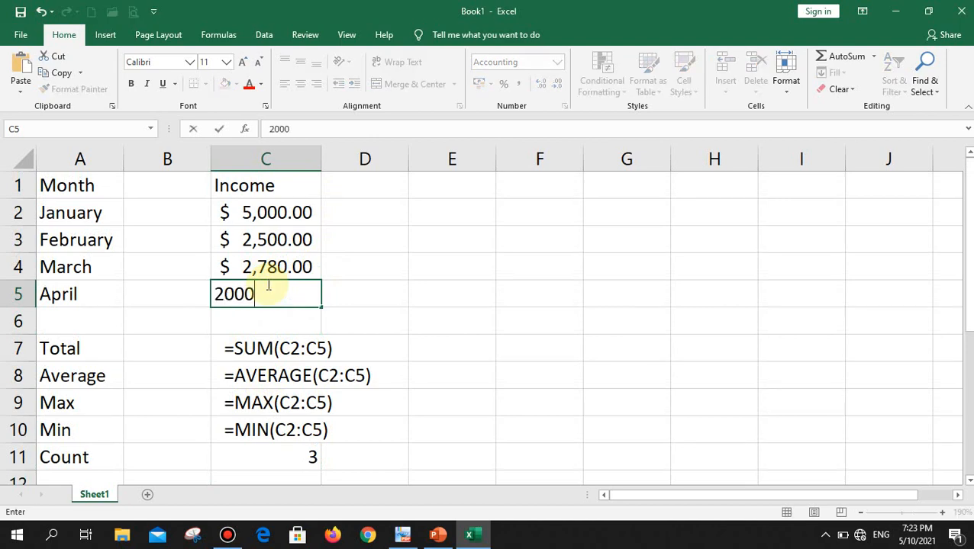
pyautogui.press('Return')
# Insert a space before the equals sign in C11 to show the formula =COUNT(C2:C5) as text.
pyautogui.doubleClick(313, 458)
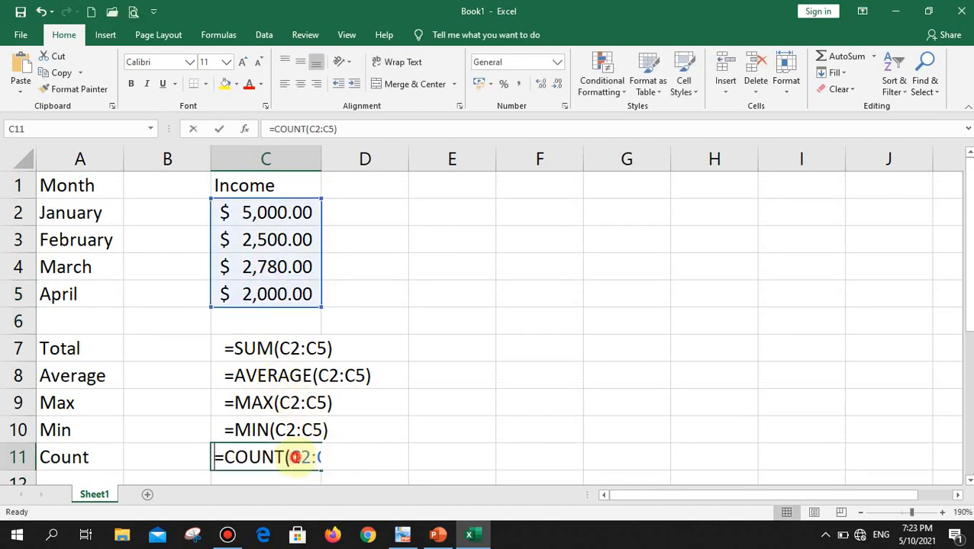
pyautogui.click(216, 458)
pyautogui.write("'")
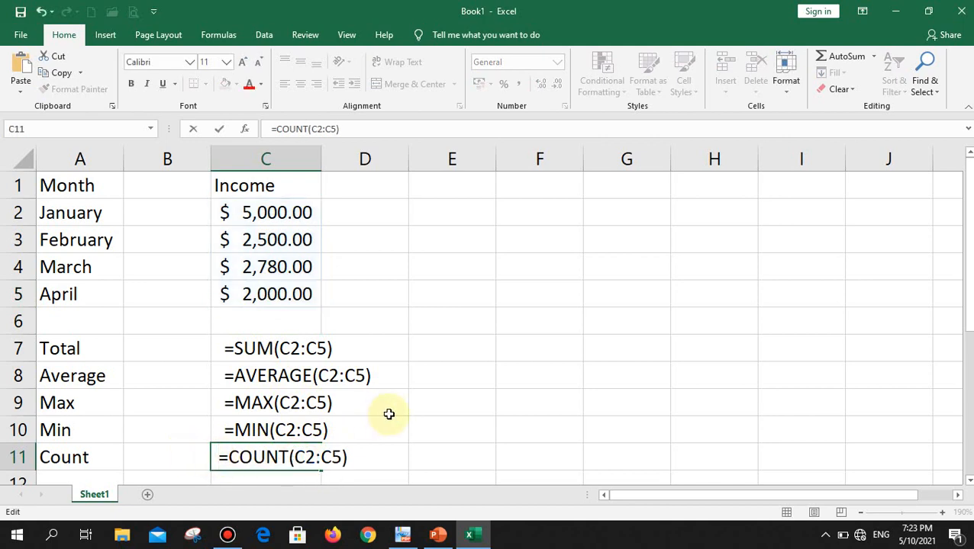
pyautogui.click(389, 412)
pyautogui.scroll(-2, 435, 398)
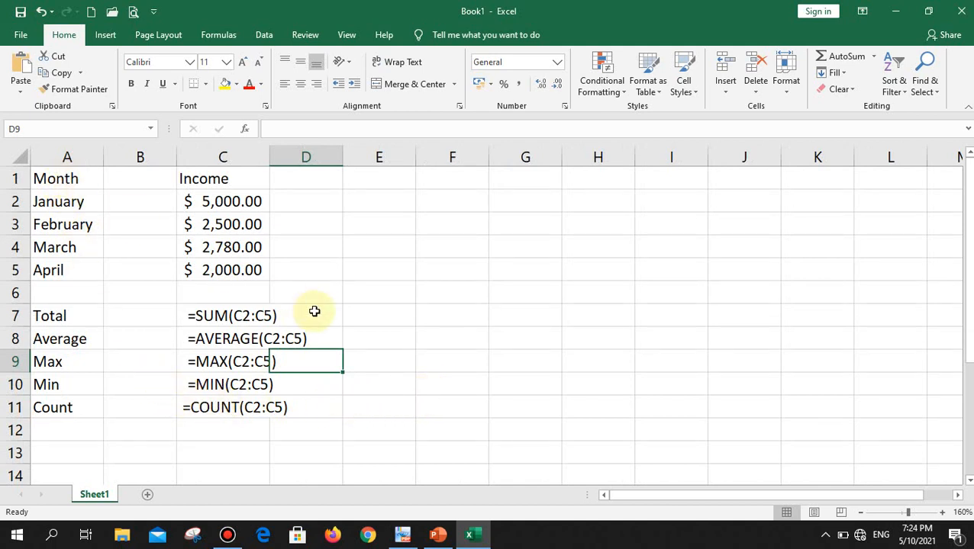
# Switch to the ICT reading PDF in PDF-XChange Viewer and read the Charts section below the Function section.
pyautogui.click(402, 534)
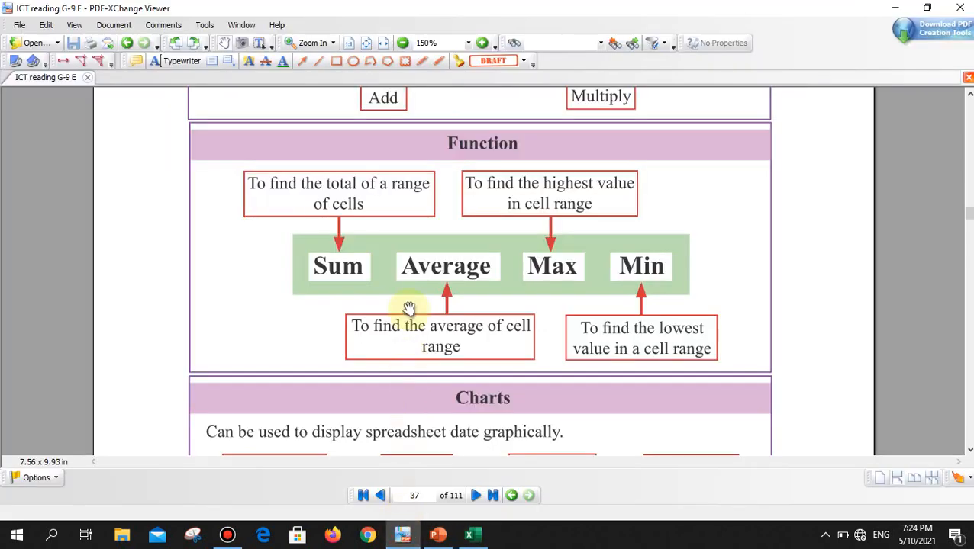
pyautogui.scroll(-5, 402, 310)
pyautogui.scroll(-1, 400, 315)
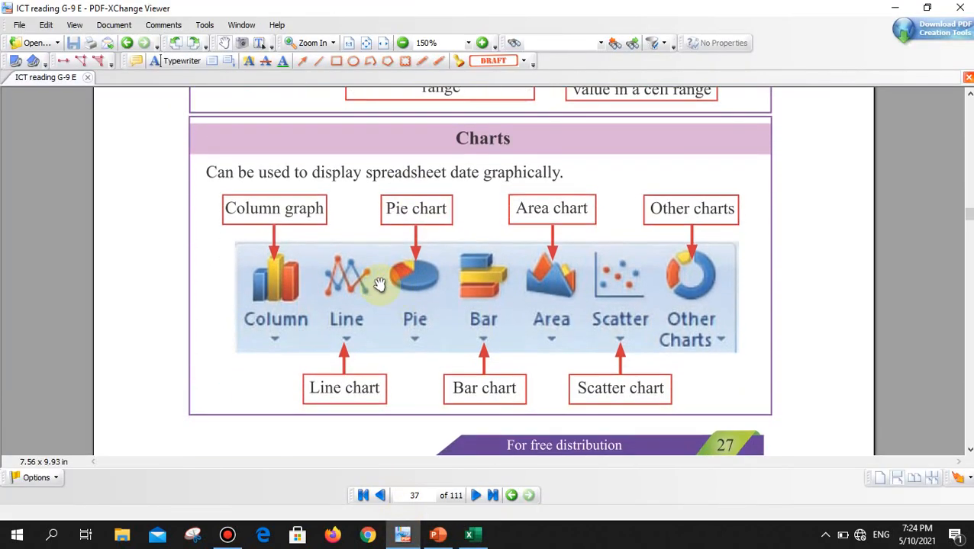
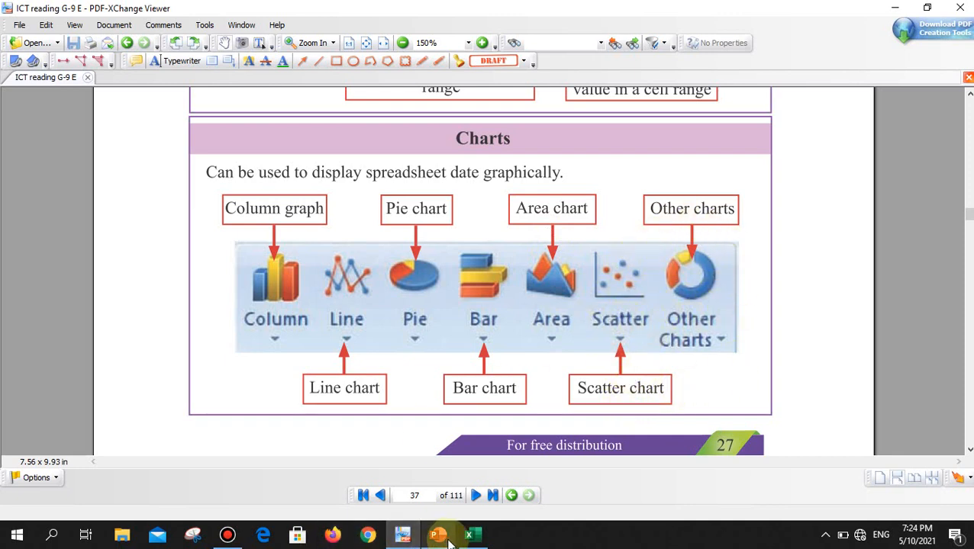
# Switch back to Excel and clear the income table and formula texts from A1:D12.
pyautogui.click(473, 537)
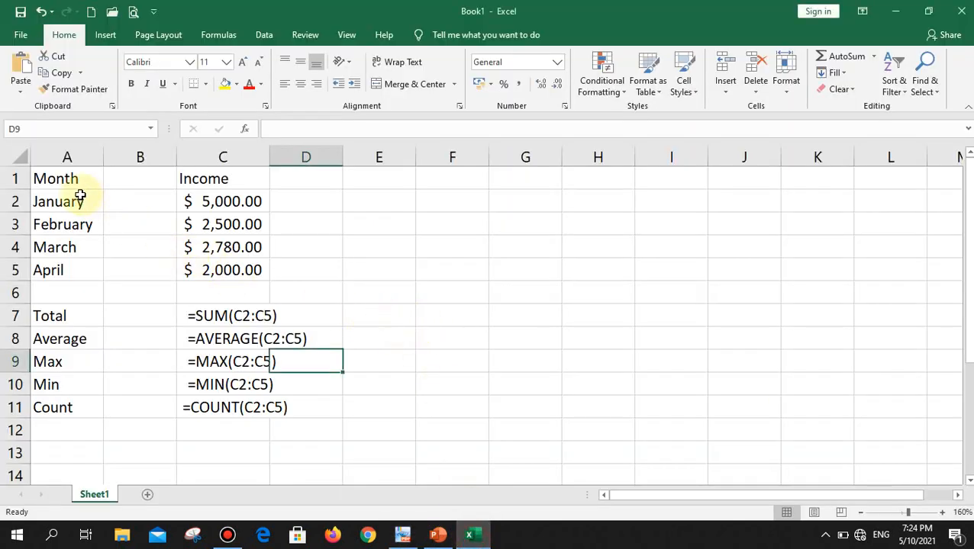
pyautogui.moveTo(66, 178); pyautogui.dragTo(305, 434)
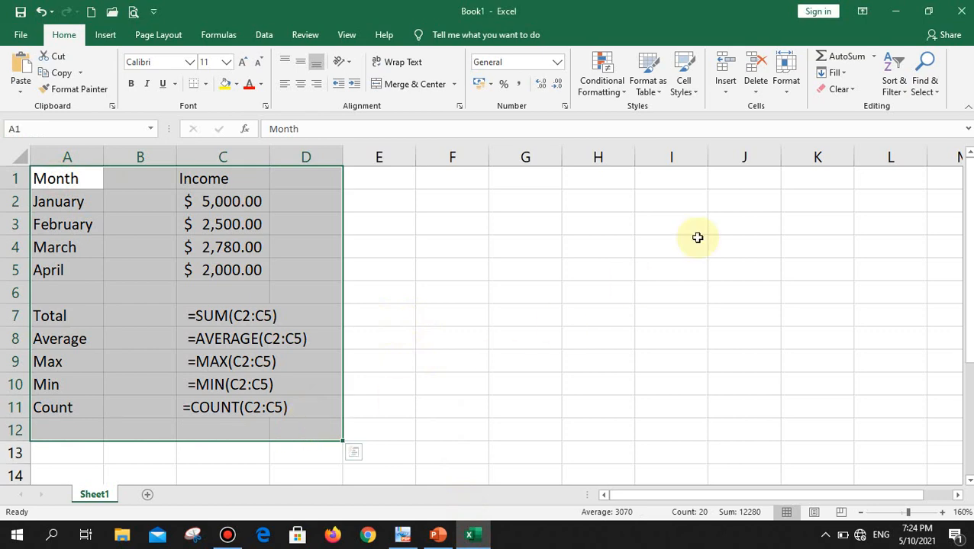
pyautogui.click(853, 94)
pyautogui.click(854, 105)
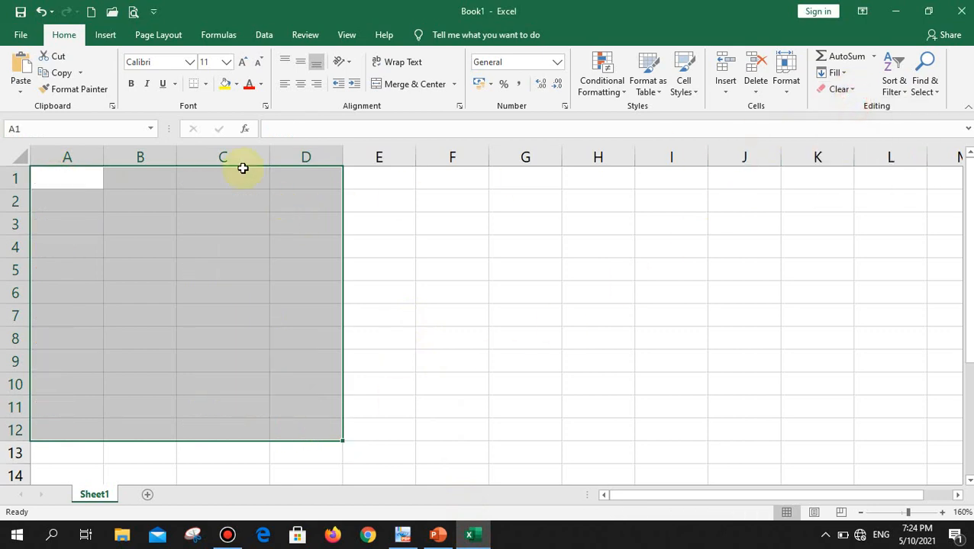
# Try to insert a chart with only the empty cell A1 selected.
pyautogui.click(107, 36)
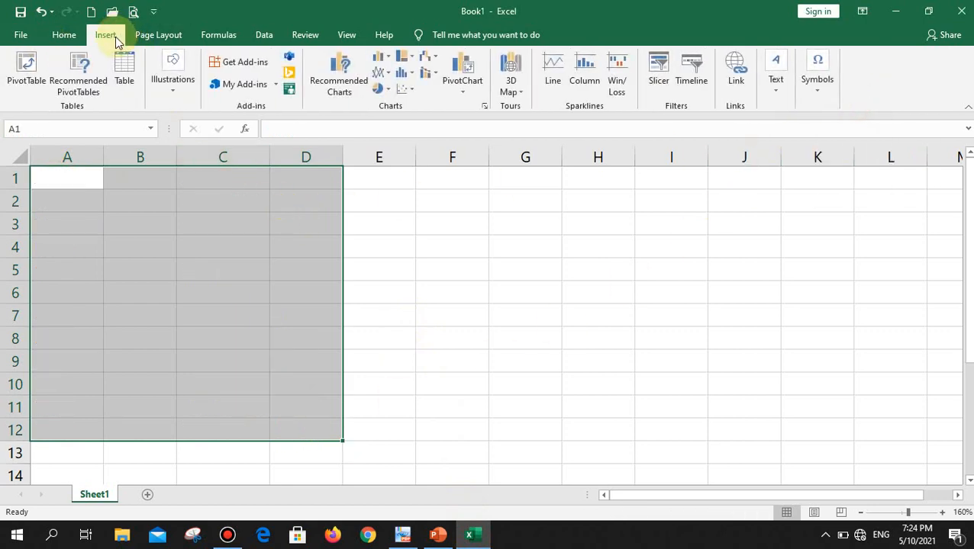
pyautogui.click(75, 180)
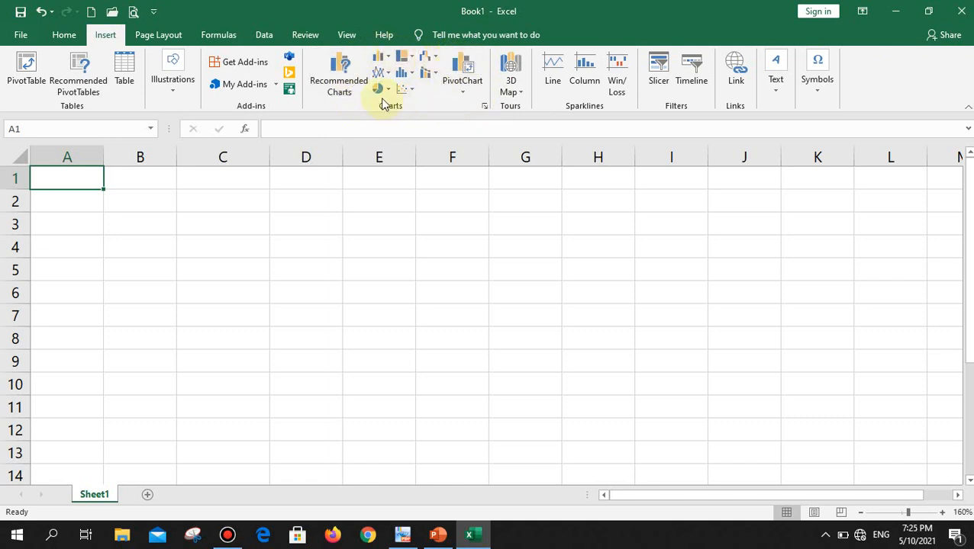
pyautogui.click(484, 106)
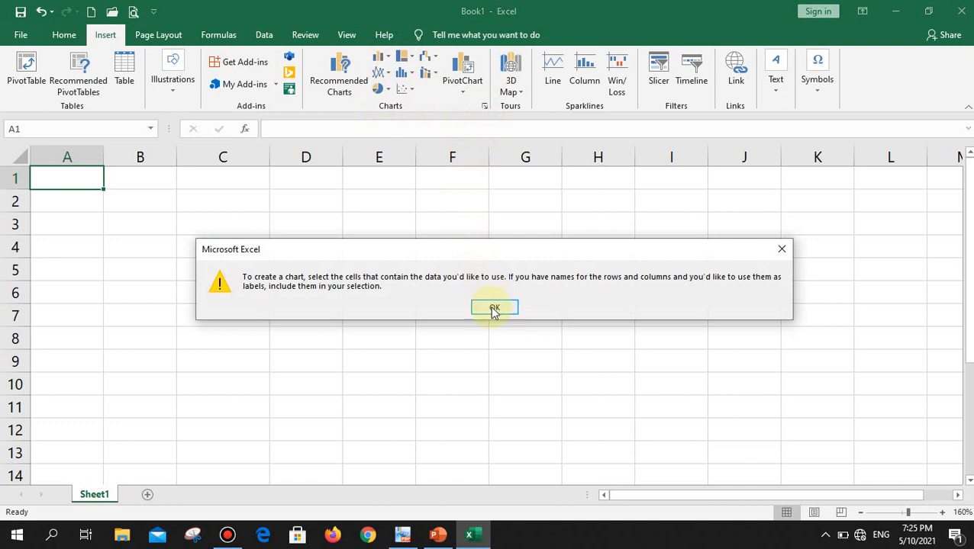
pyautogui.click(493, 309)
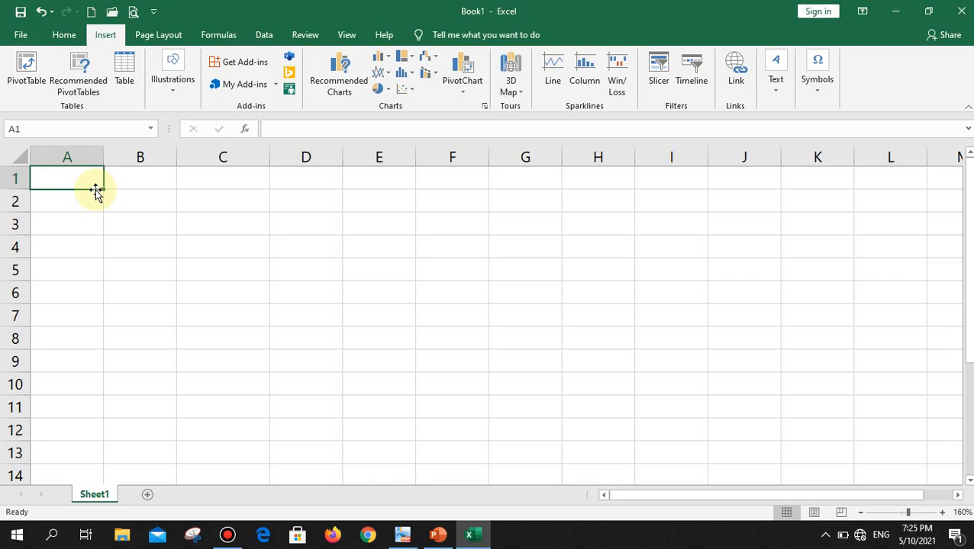
# Enter the column headings Name, Sub1 and Sub2 in cells A1 to C1.
pyautogui.write('Name')
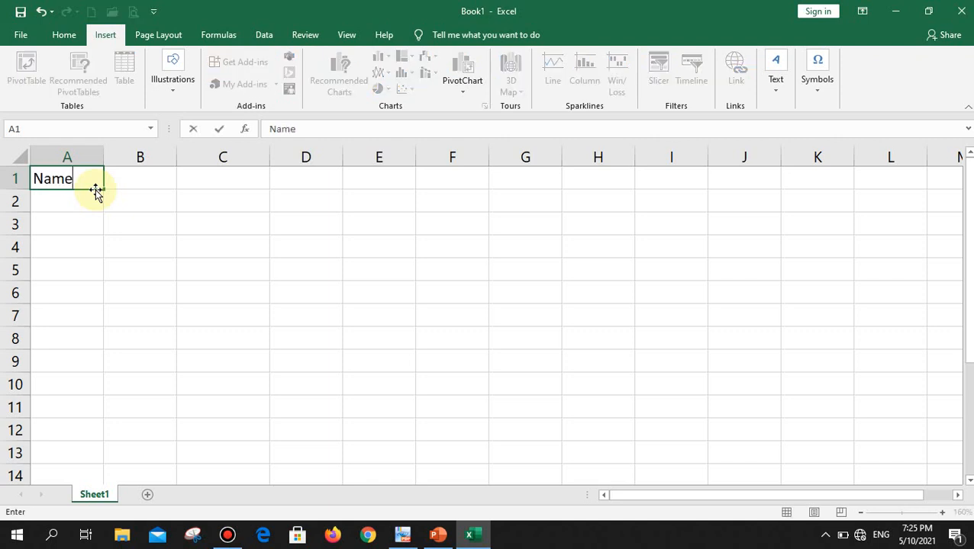
pyautogui.press('Tab')
pyautogui.write('Su')
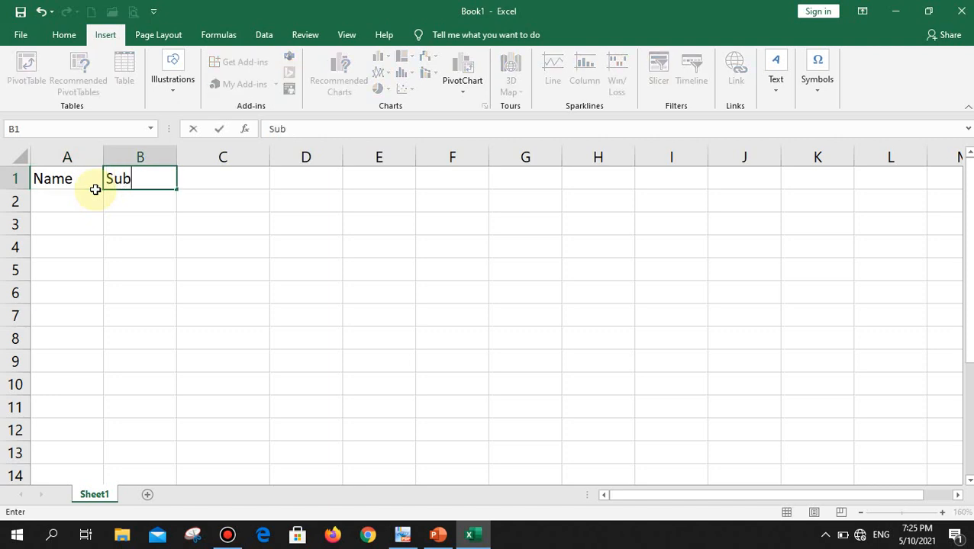
pyautogui.press('Tab')
pyautogui.write('S')
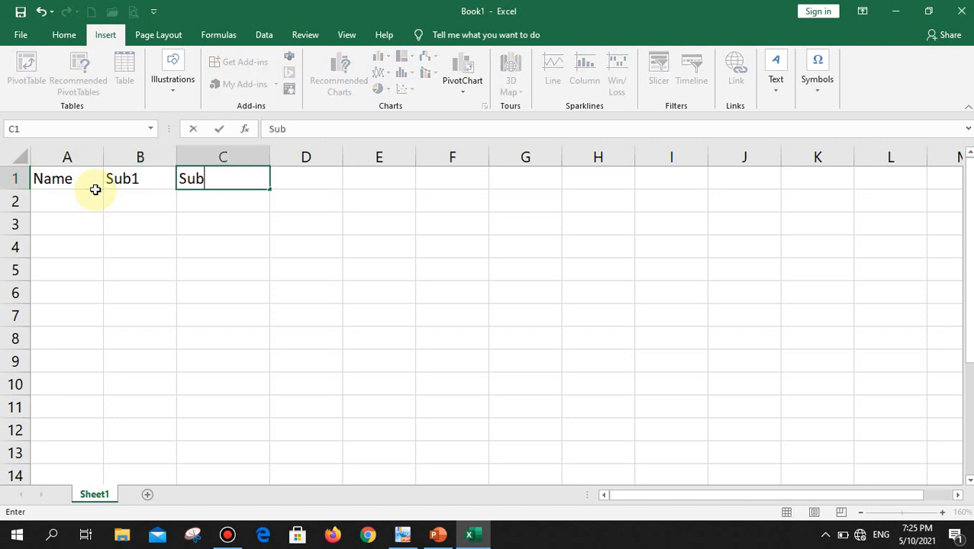
pyautogui.write('ub2')
pyautogui.press('Tab')
# Enter the column heading Sub3 in cell D1.
pyautogui.press('Left')
pyautogui.press('Left')
pyautogui.press('Left')
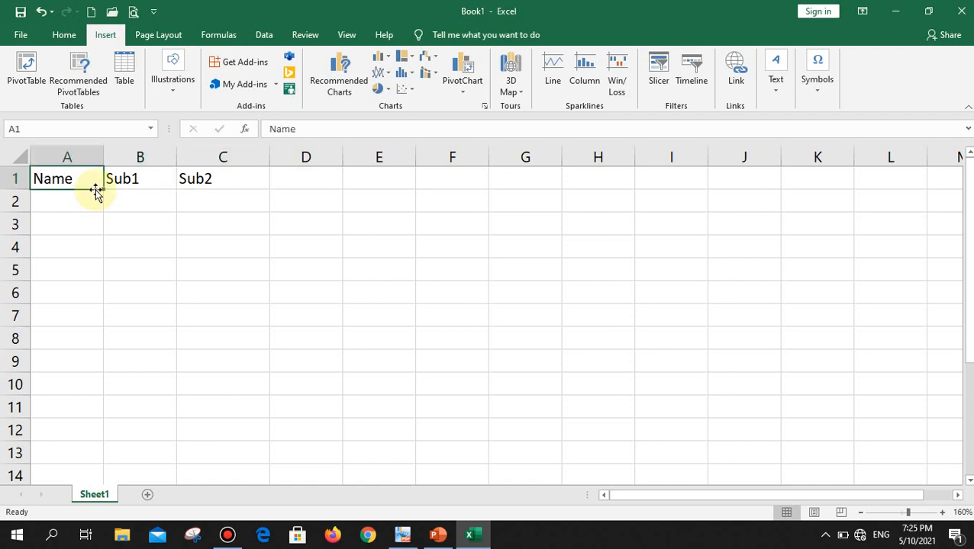
pyautogui.press('Right')
pyautogui.press('Right')
pyautogui.press('Right')
pyautogui.write('S')
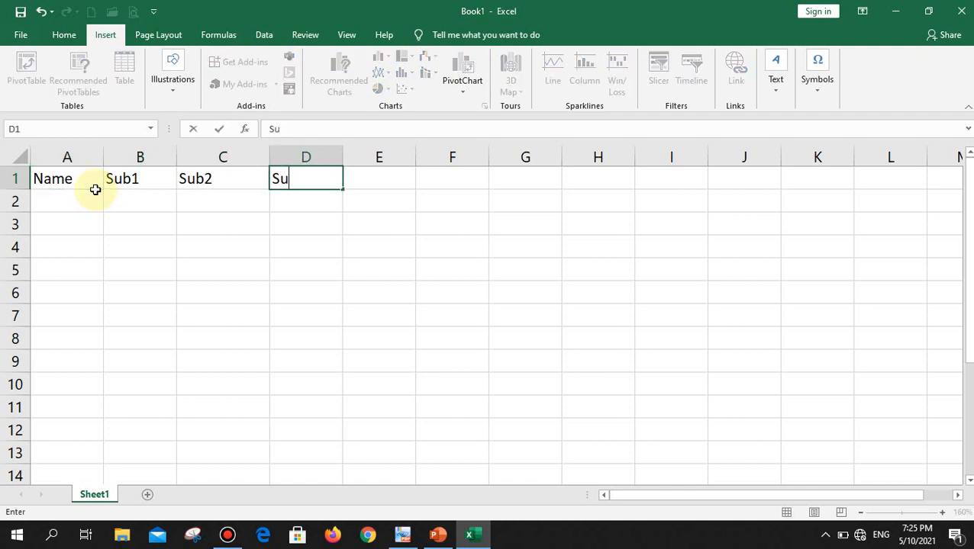
pyautogui.write('ub3')
pyautogui.press('Return')
# Enter the names W, E, R and T in cells A2 to A5.
pyautogui.press('Left')
pyautogui.press('Left')
pyautogui.press('Left')
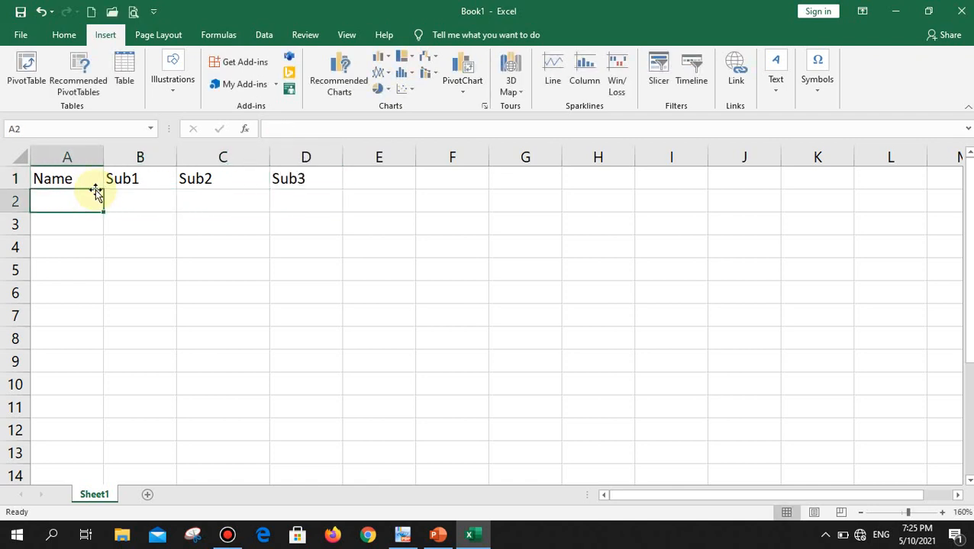
pyautogui.write('W')
pyautogui.press('Return')
pyautogui.write('E')
pyautogui.press('Return')
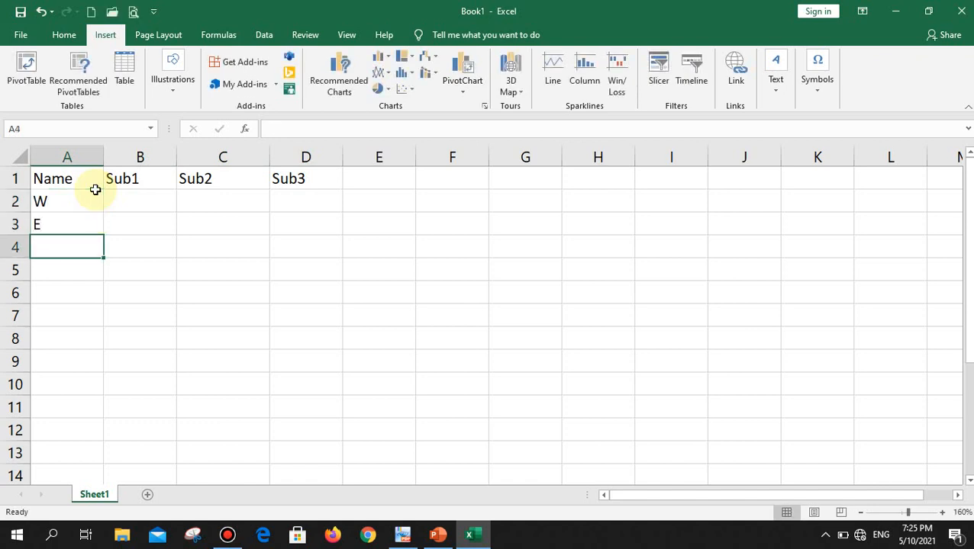
pyautogui.write('R')
pyautogui.press('Return')
pyautogui.write('T')
pyautogui.press('Return')
# Select the block B2:D5 and enter the Sub1 values 34, 40, 50 and 49 in cells B2 to B5.
pyautogui.press('Up')
pyautogui.press('Up')
pyautogui.press('Up')
pyautogui.press('Up')
pyautogui.press('Right')
pyautogui.hotkey('shift', 'Right')
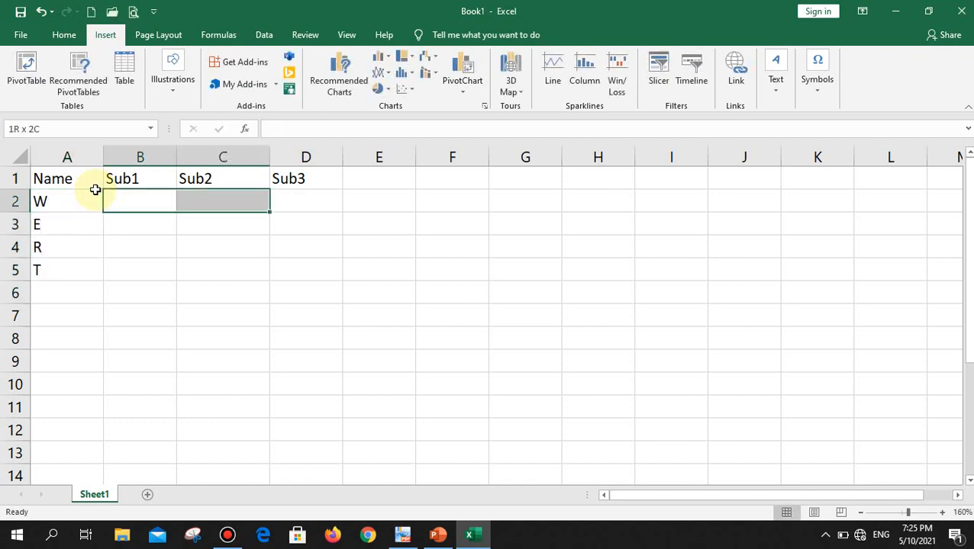
pyautogui.hotkey('shift', 'Right')
pyautogui.hotkey('shift', 'Down')
pyautogui.hotkey('shift', 'Down')
pyautogui.hotkey('shift', 'Down')
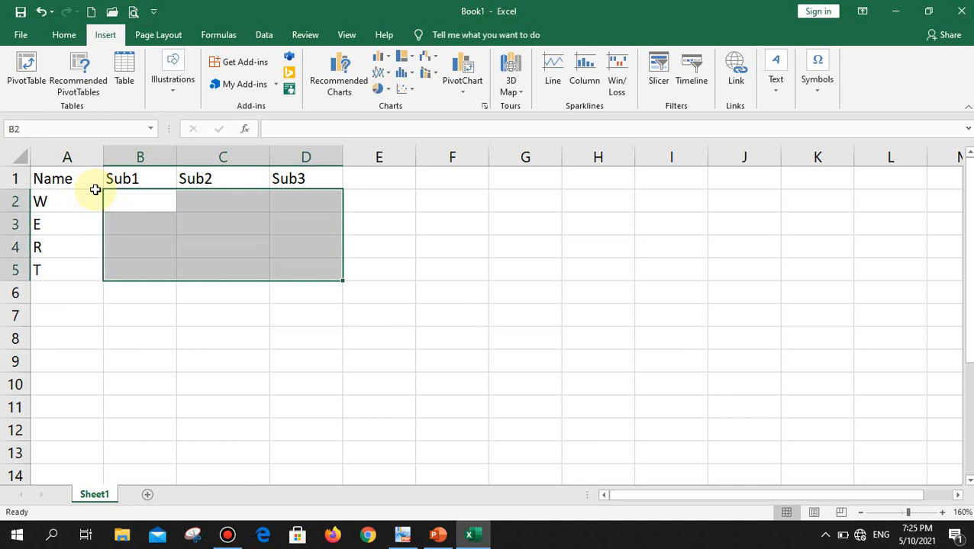
pyautogui.write('3')
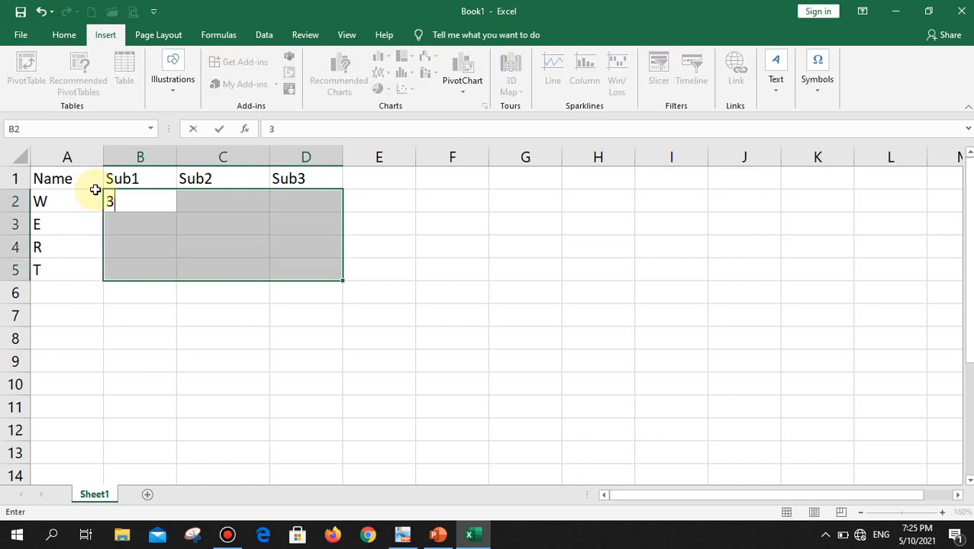
pyautogui.write('4')
pyautogui.press('Return')
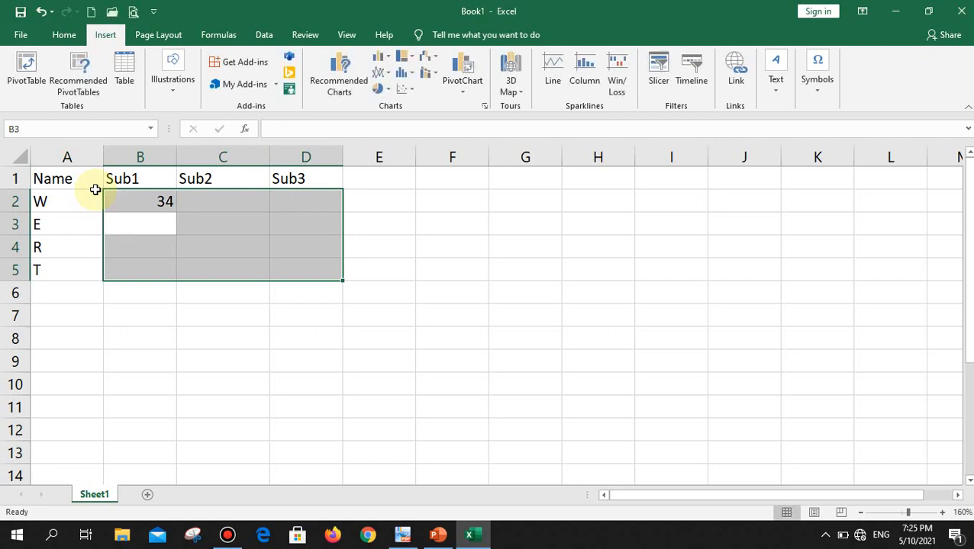
pyautogui.write('40')
pyautogui.press('Return')
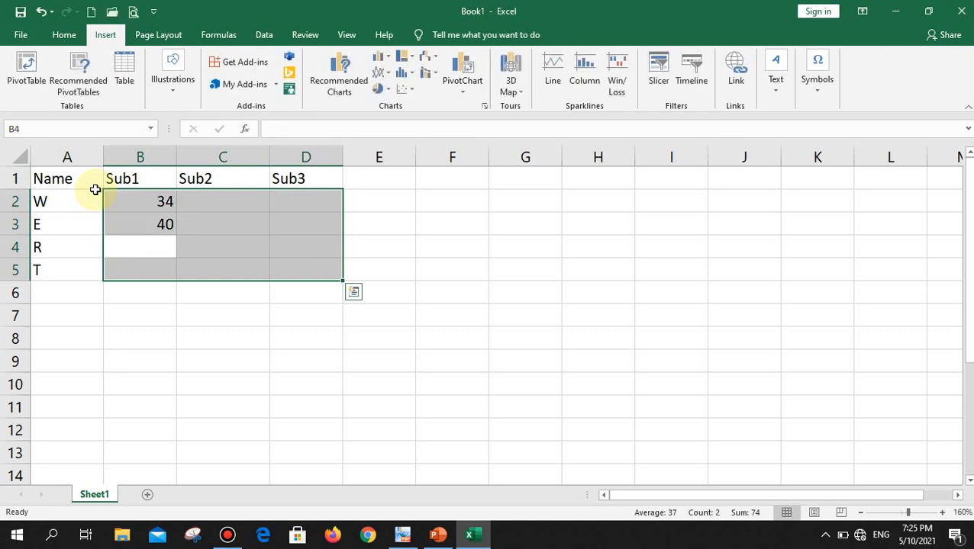
pyautogui.write('50')
pyautogui.press('Return')
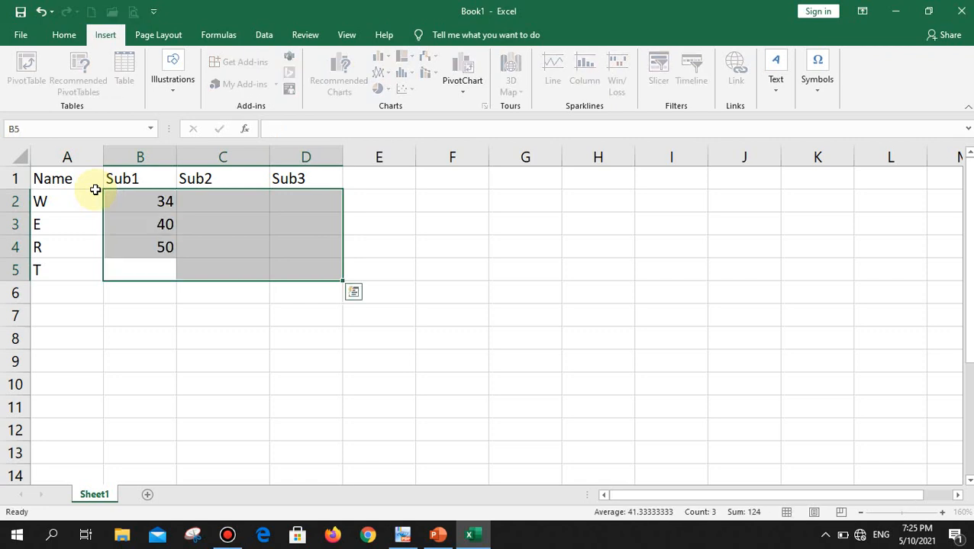
pyautogui.write('4')
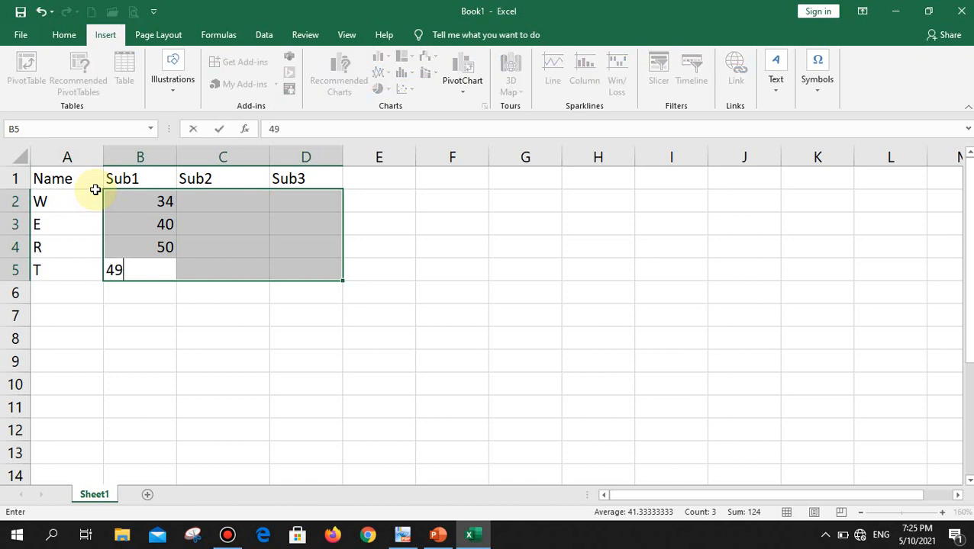
pyautogui.write('9')
pyautogui.press('Return')
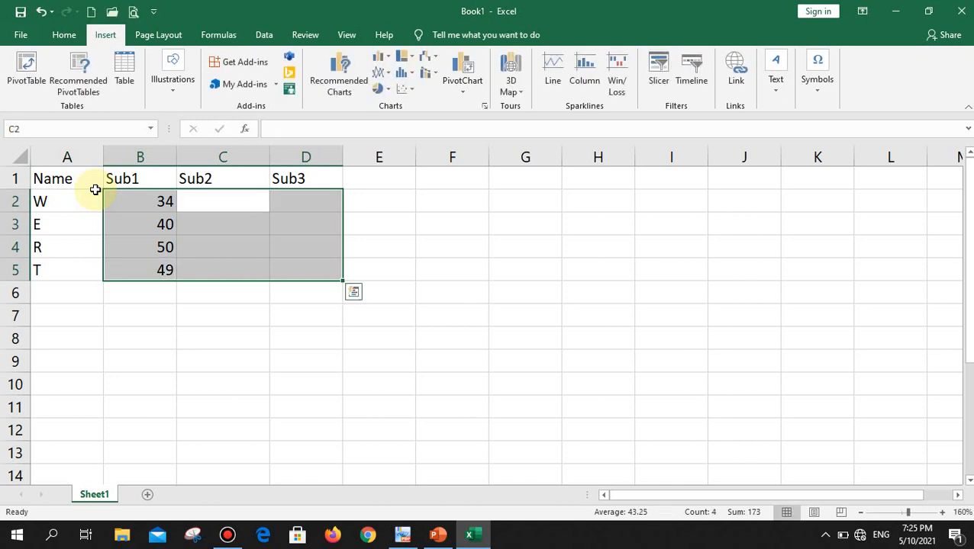
# Enter the Sub2 values 60, 90, 75 and 52 in cells C2 to C5.
pyautogui.write('60')
pyautogui.press('Return')
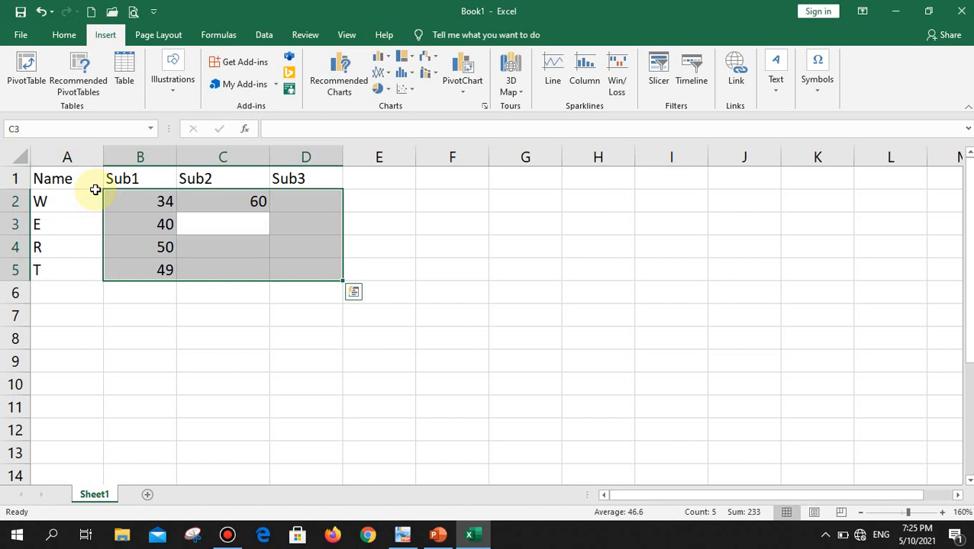
pyautogui.write('90')
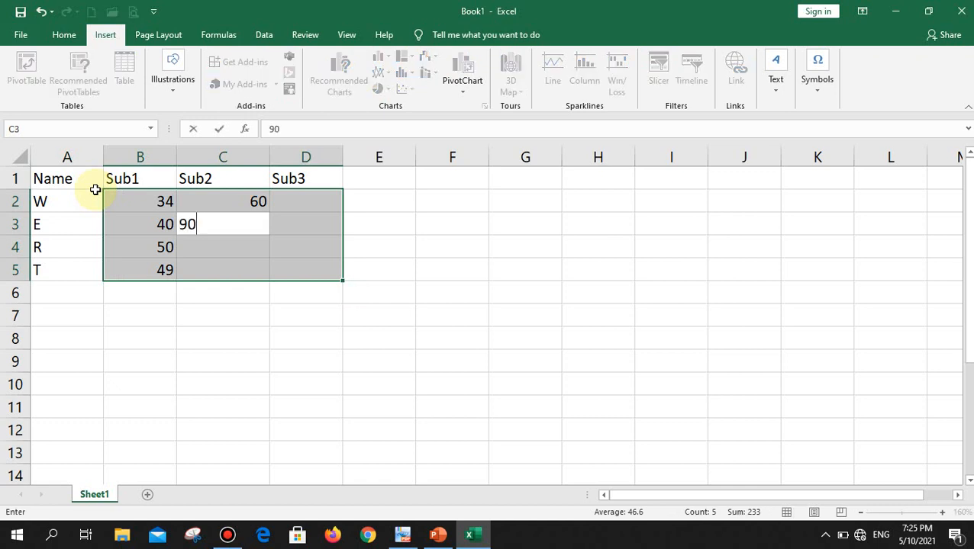
pyautogui.press('Return')
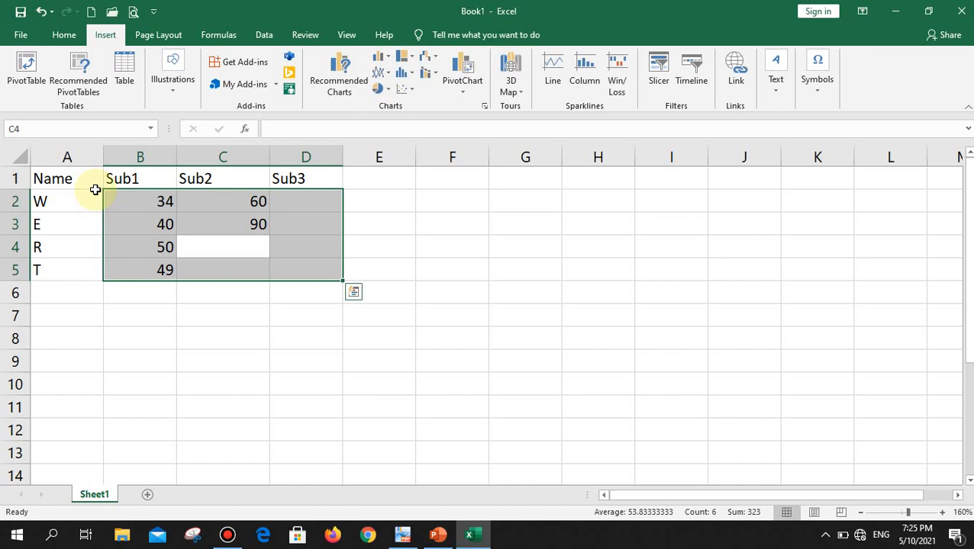
pyautogui.write('75')
pyautogui.press('Return')
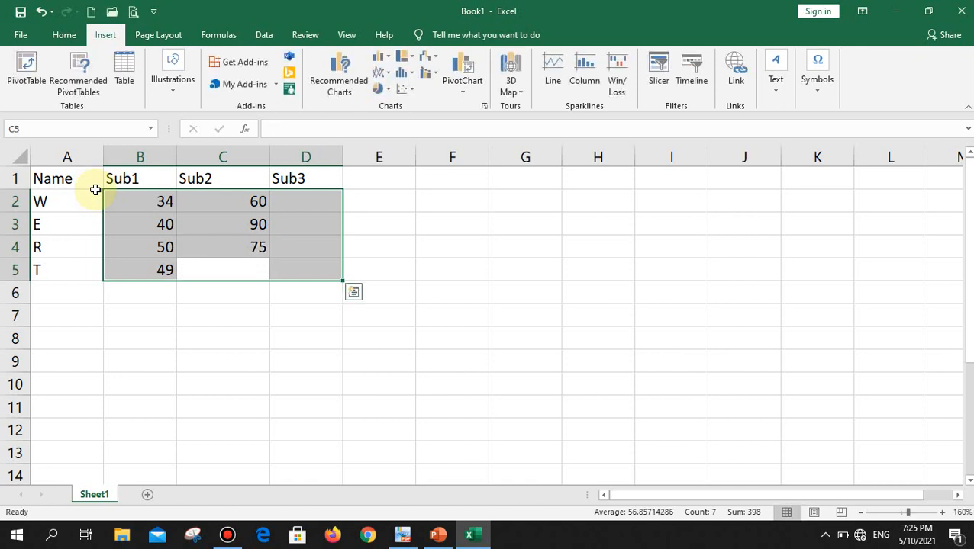
pyautogui.write('52')
pyautogui.press('Return')
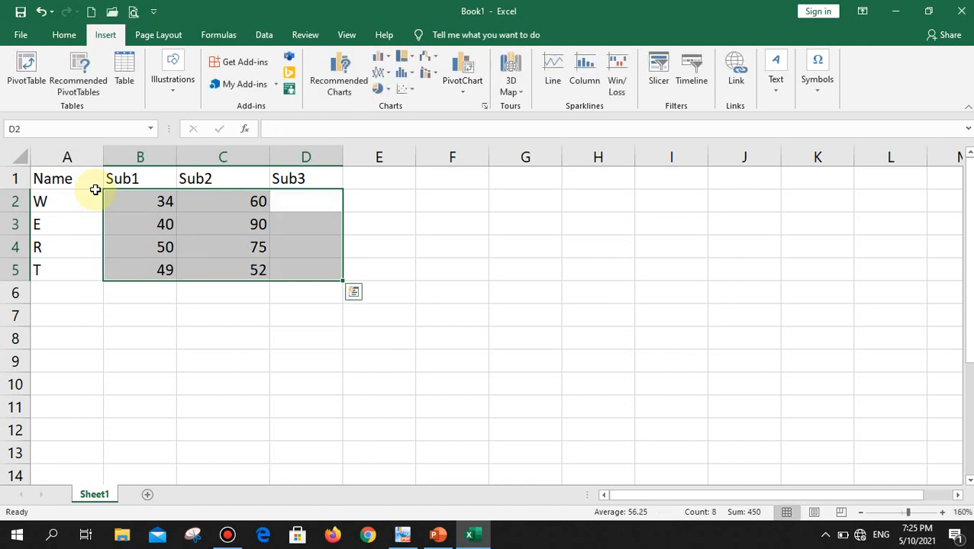
# Enter the Sub3 values 47, 60, 55 and 78 in cells D2 to D5 and deselect the block.
pyautogui.write('47')
pyautogui.press('Return')
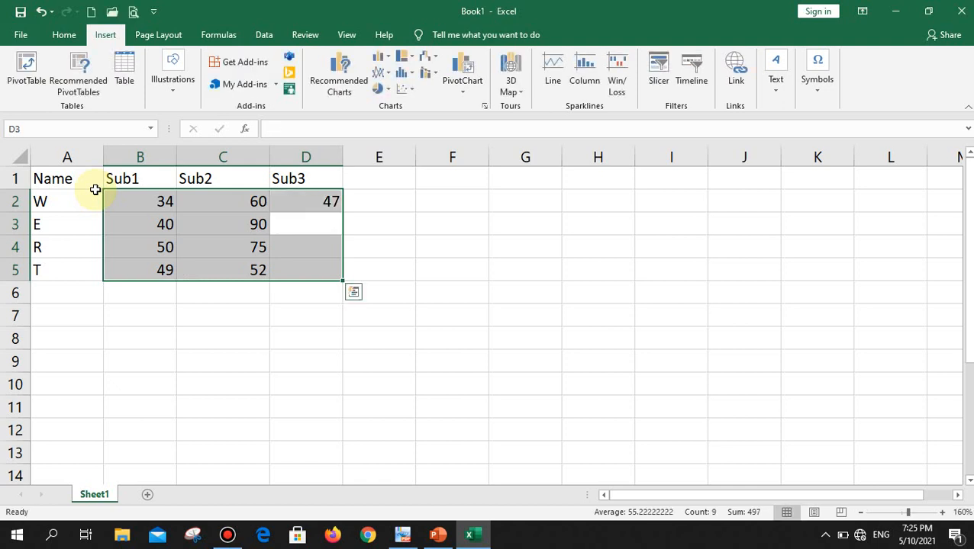
pyautogui.write('60')
pyautogui.press('Return')
pyautogui.write('55')
pyautogui.press('Return')
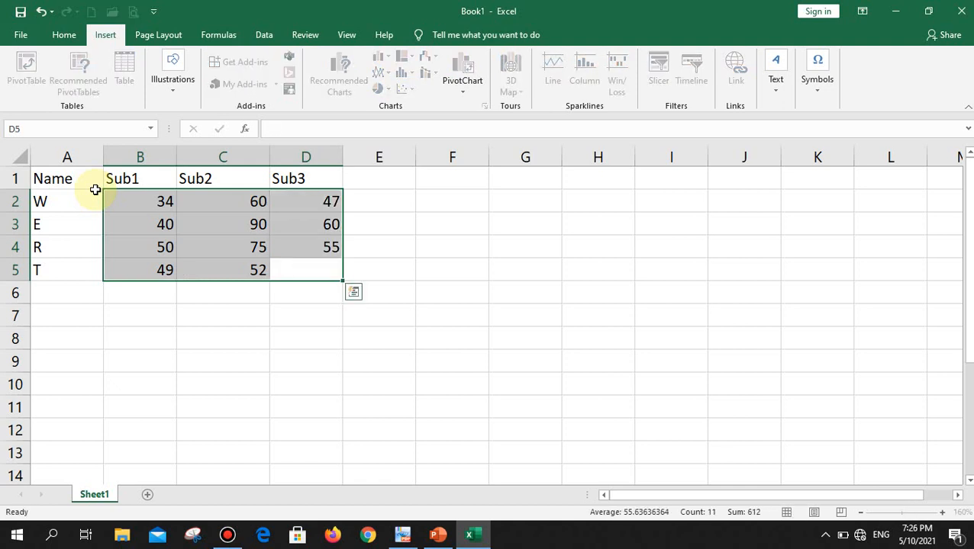
pyautogui.write('78')
pyautogui.press('Return')
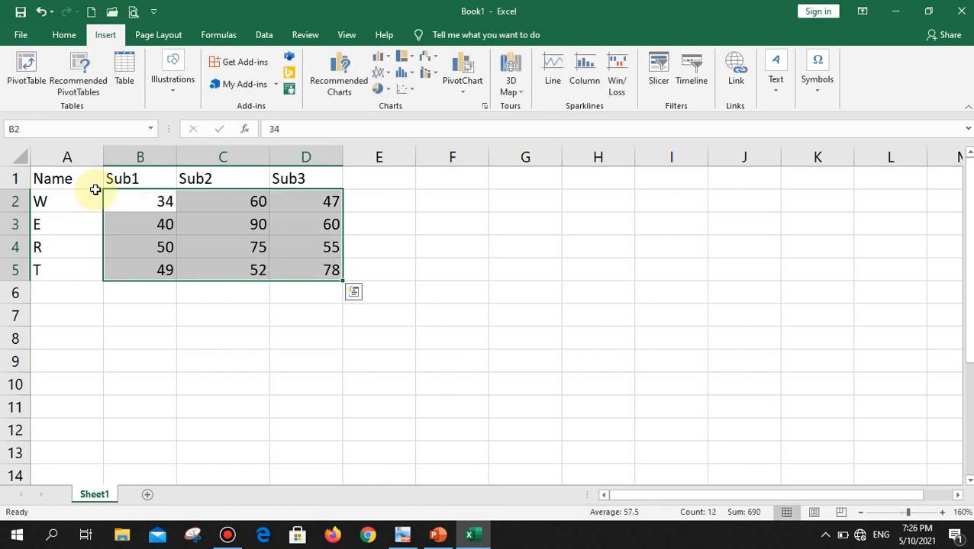
pyautogui.click(164, 341)
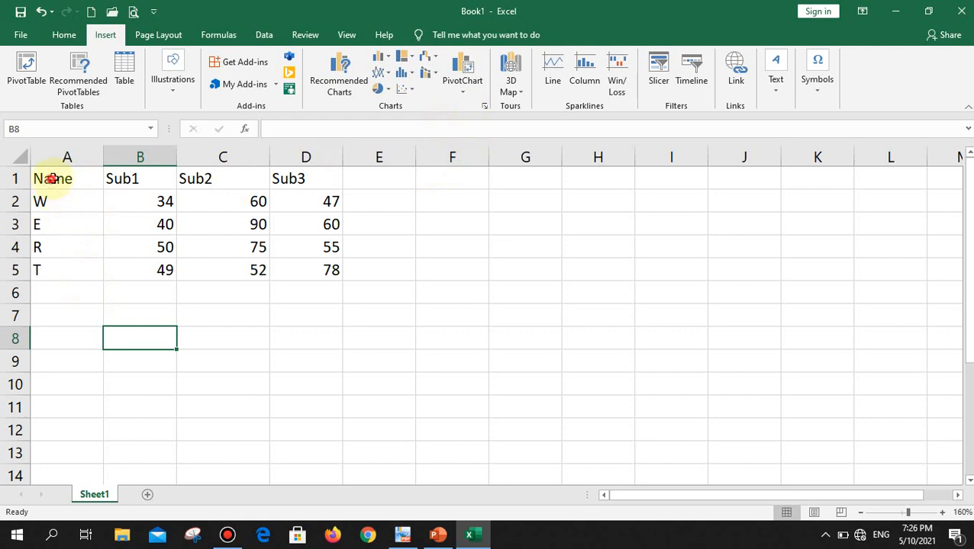
# Select the table A1:D5 and browse all chart types, previewing the Line chart and the stacked and 3-D Column subtypes.
pyautogui.moveTo(52, 178); pyautogui.dragTo(307, 271)
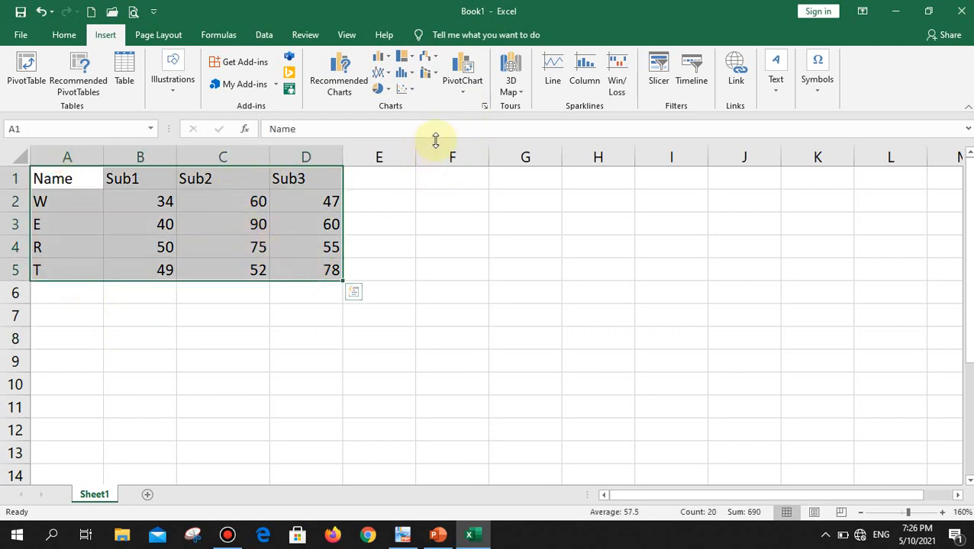
pyautogui.click(486, 109)
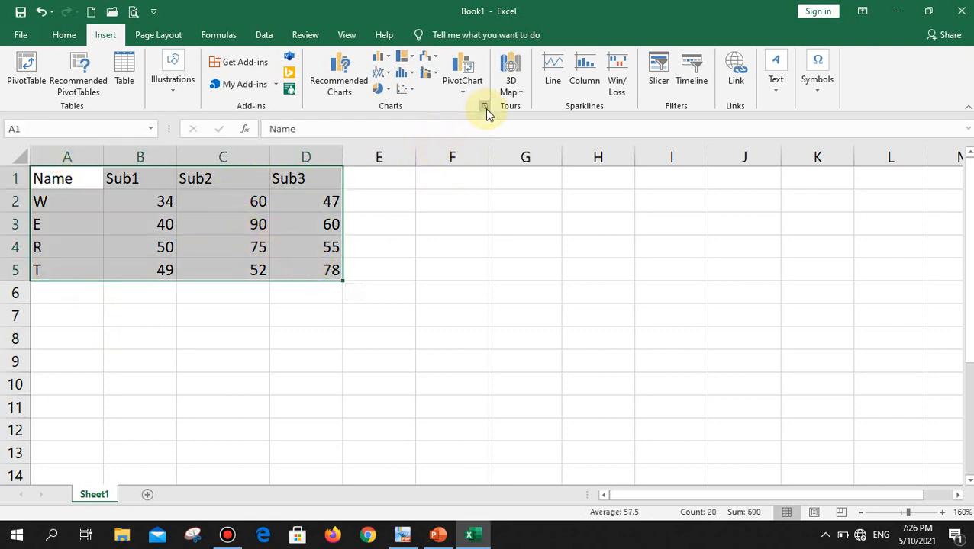
pyautogui.click(381, 80)
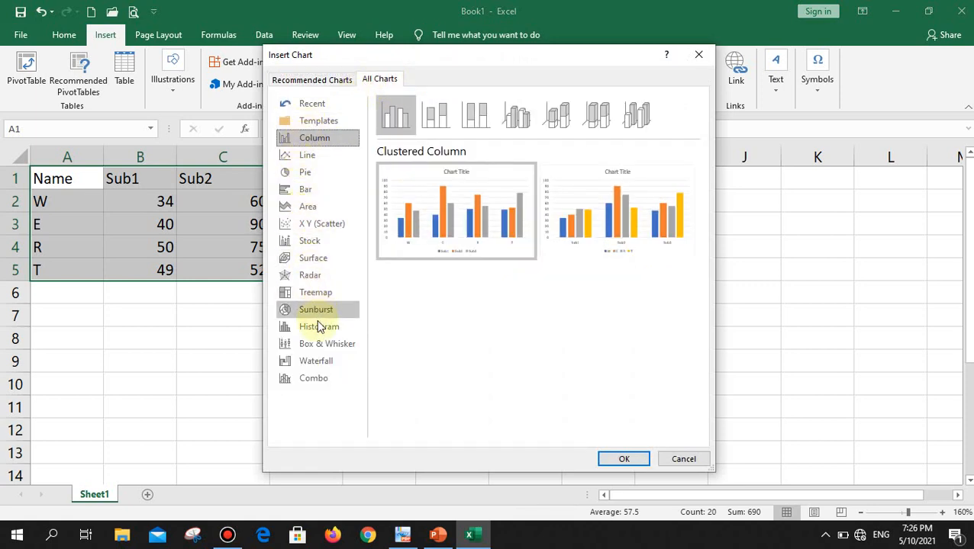
pyautogui.click(308, 155)
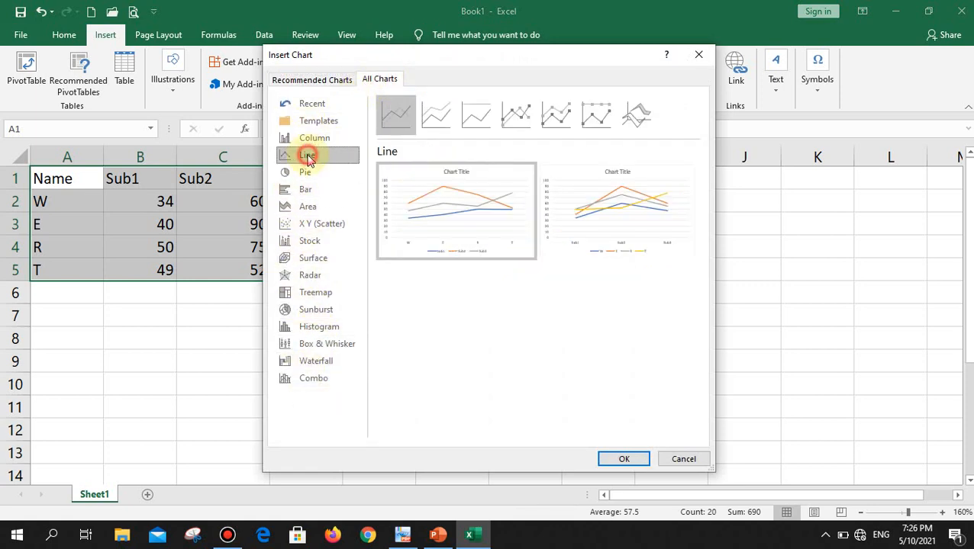
pyautogui.click(313, 140)
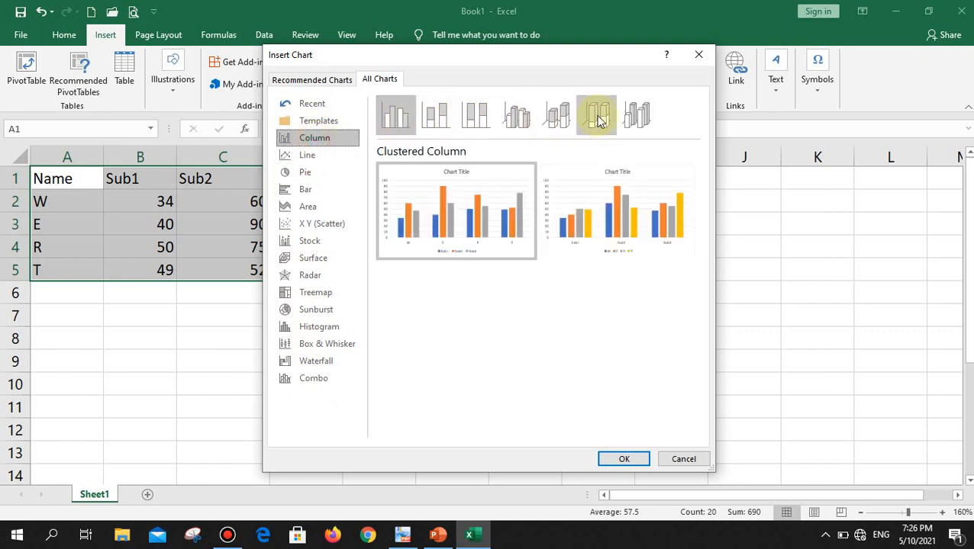
pyautogui.click(634, 116)
pyautogui.click(597, 120)
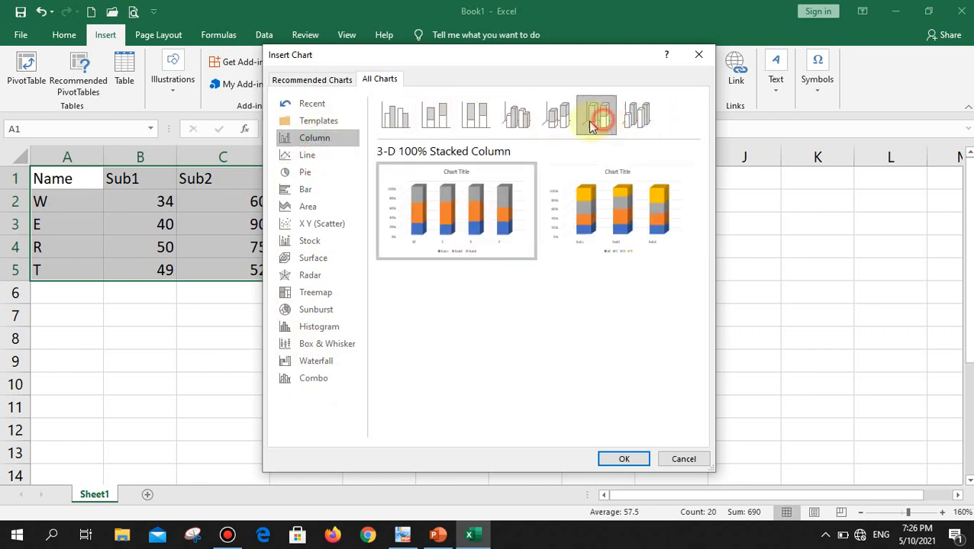
pyautogui.click(555, 114)
pyautogui.click(514, 115)
pyautogui.click(464, 118)
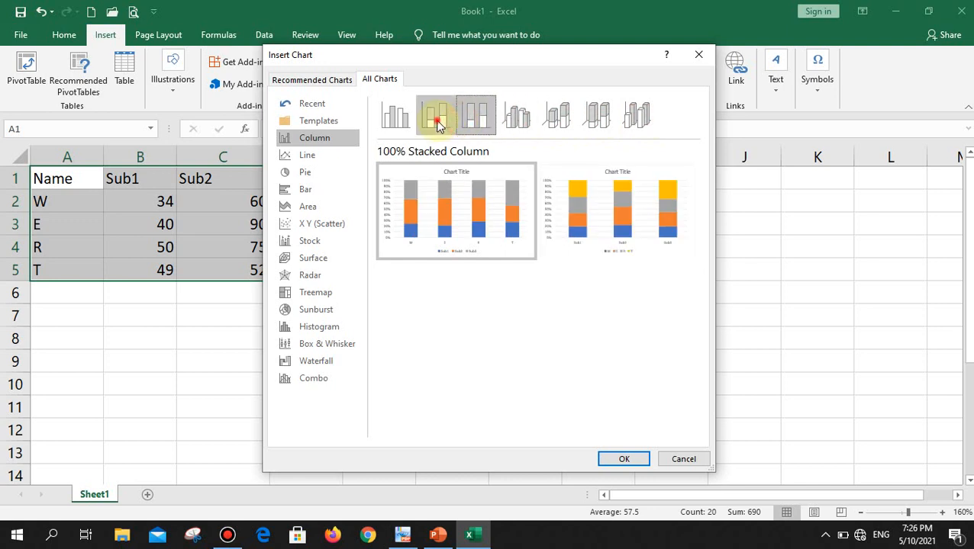
pyautogui.click(437, 119)
# Preview the Pie, Line, Stock, Sunburst and Column chart types, then close the chart selection without inserting one.
pyautogui.click(304, 173)
pyautogui.click(306, 156)
pyautogui.click(297, 241)
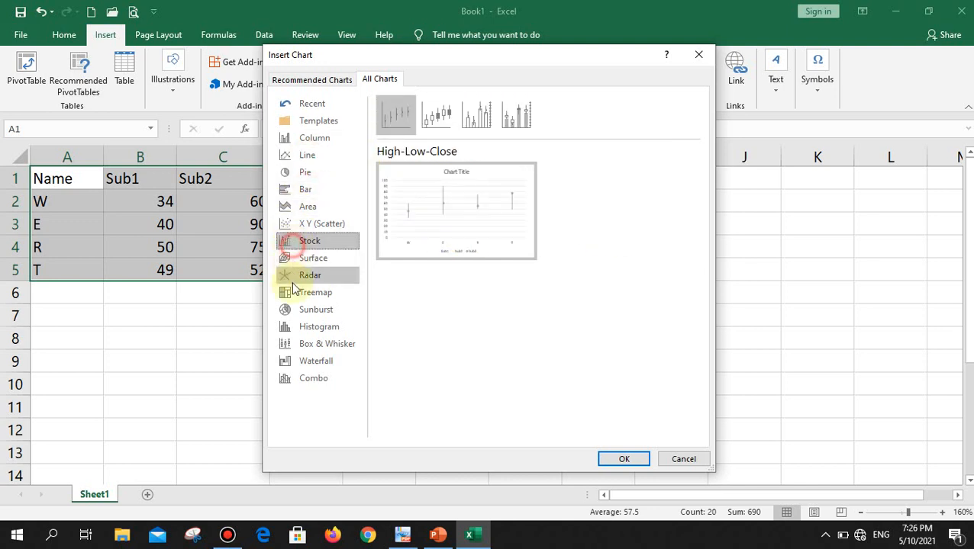
pyautogui.click(296, 310)
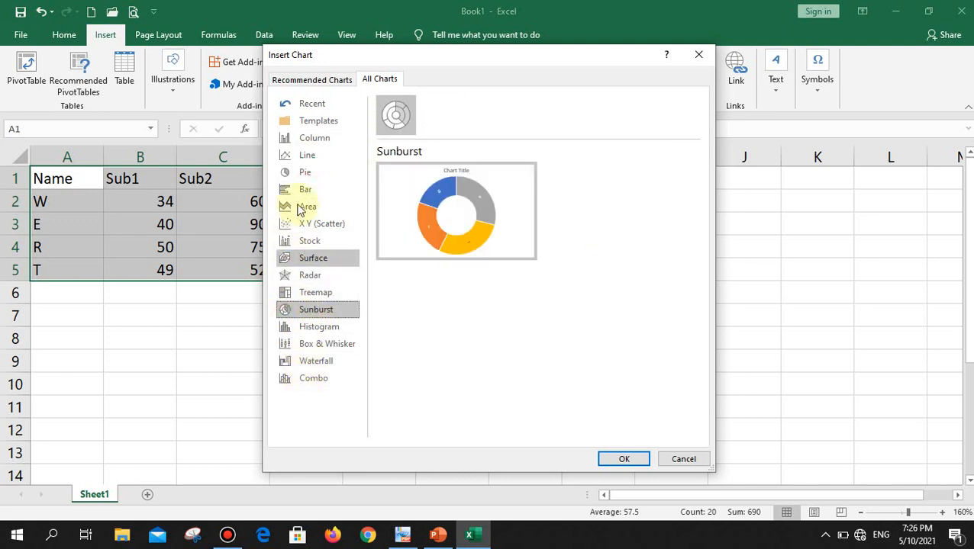
pyautogui.click(310, 139)
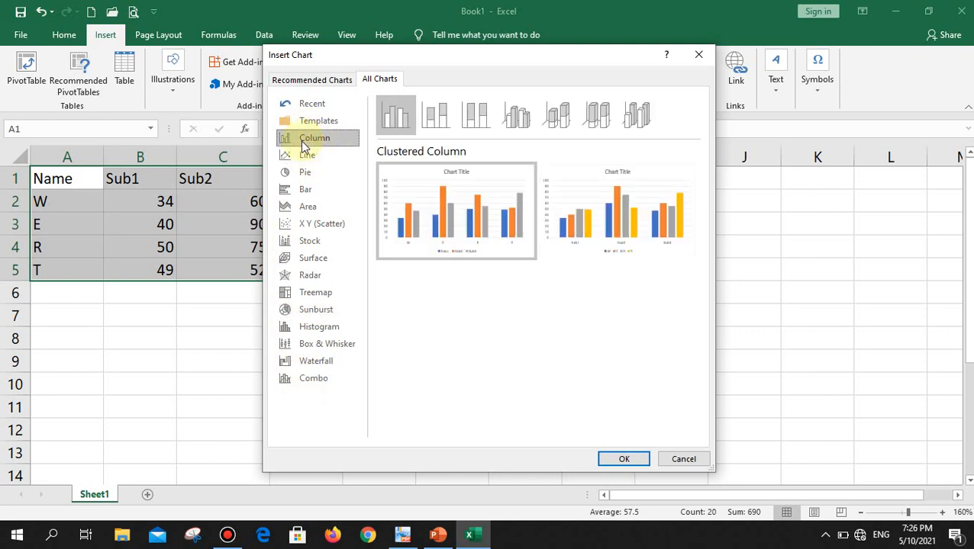
pyautogui.click(683, 460)
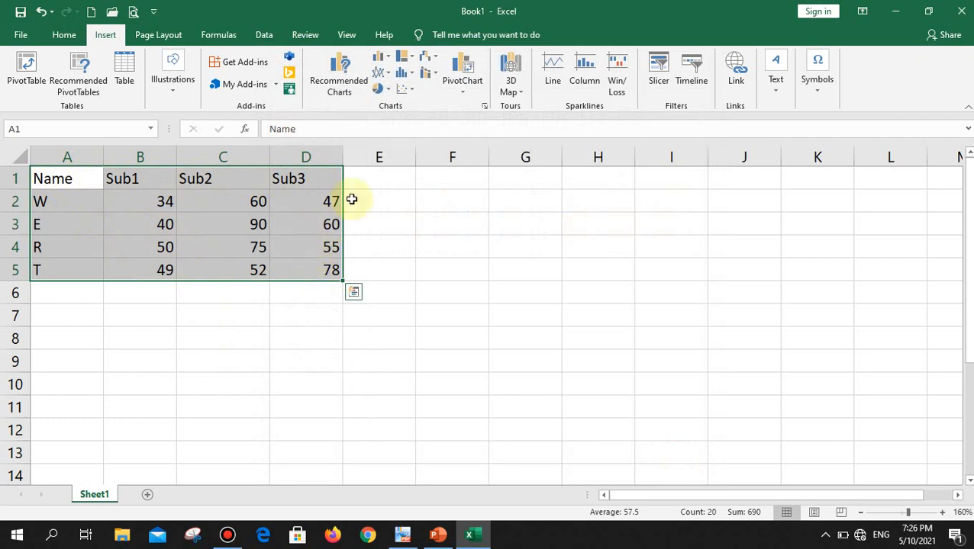
# Insert a 2-D clustered column chart from the table A1:D5.
pyautogui.click(390, 61)
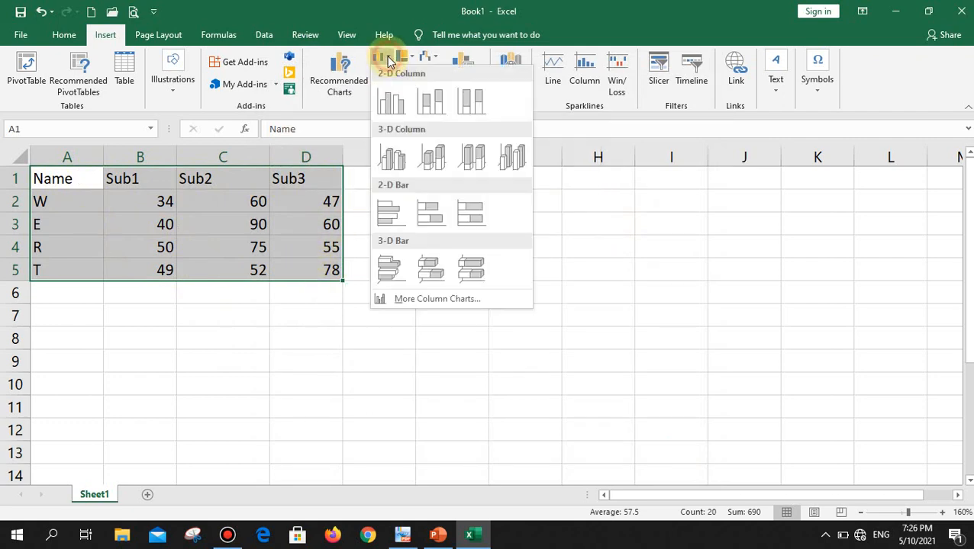
pyautogui.click(389, 107)
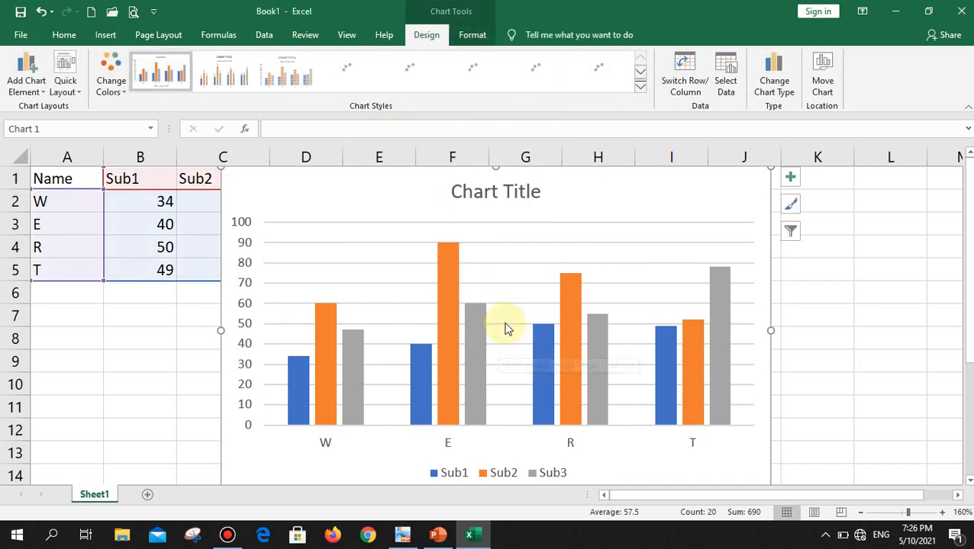
# Replace the placeholder chart title with "2nd Term Test".
pyautogui.click(463, 195)
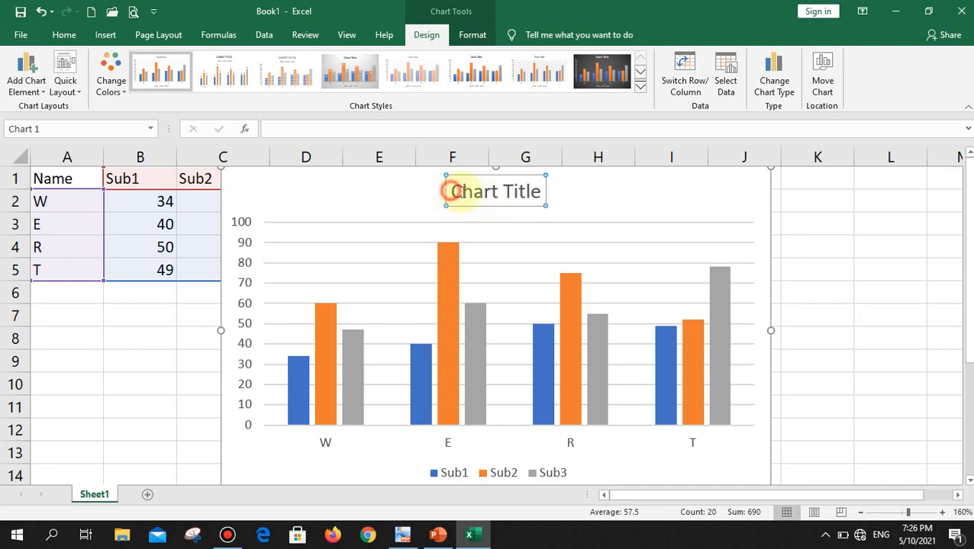
pyautogui.moveTo(450, 190); pyautogui.dragTo(544, 192)
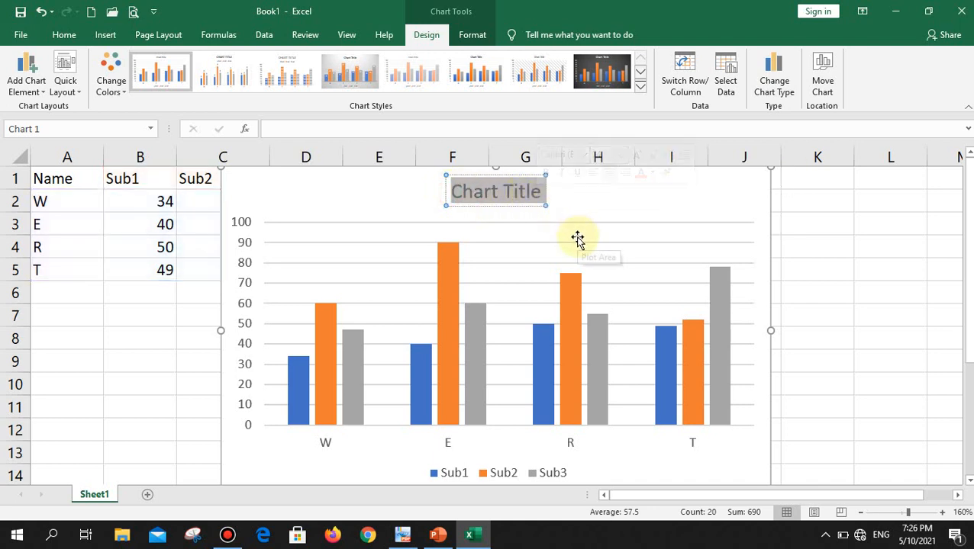
pyautogui.write('tER')
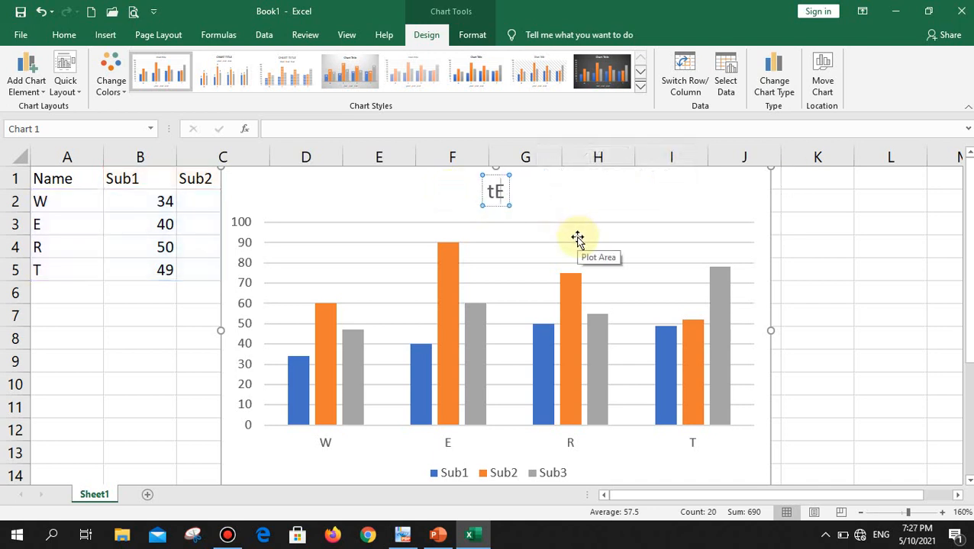
pyautogui.press('BackSpace')
pyautogui.press('BackSpace')
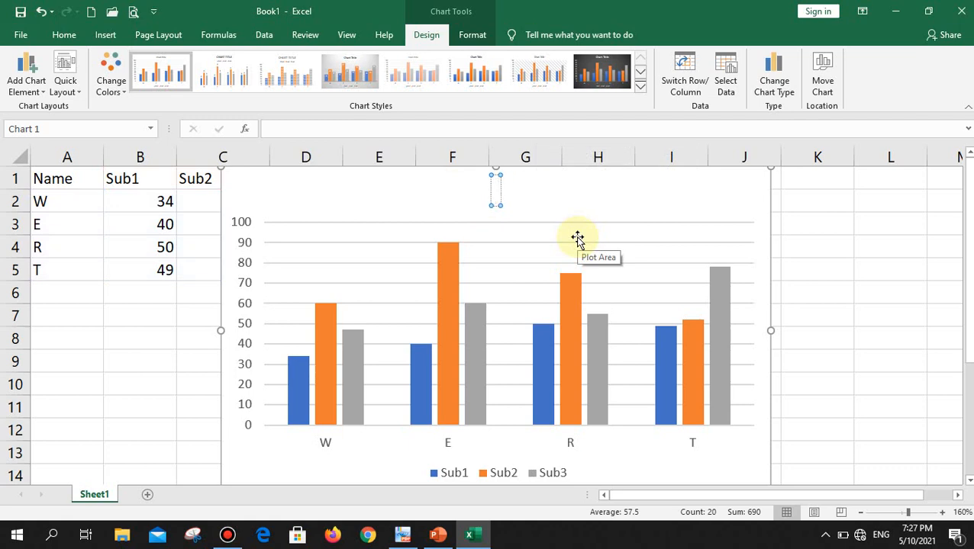
pyautogui.write('2nd')
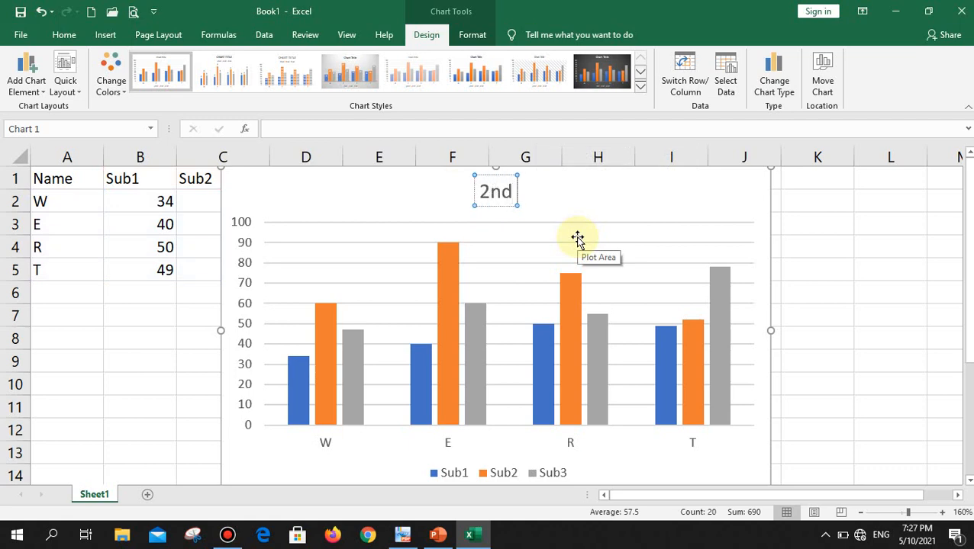
pyautogui.write(' Term Test')
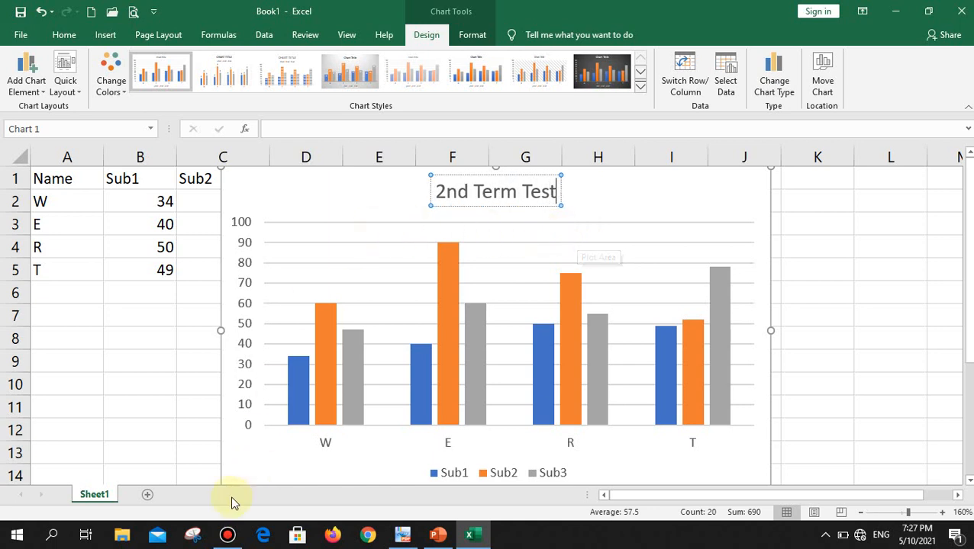
pyautogui.click(249, 465)
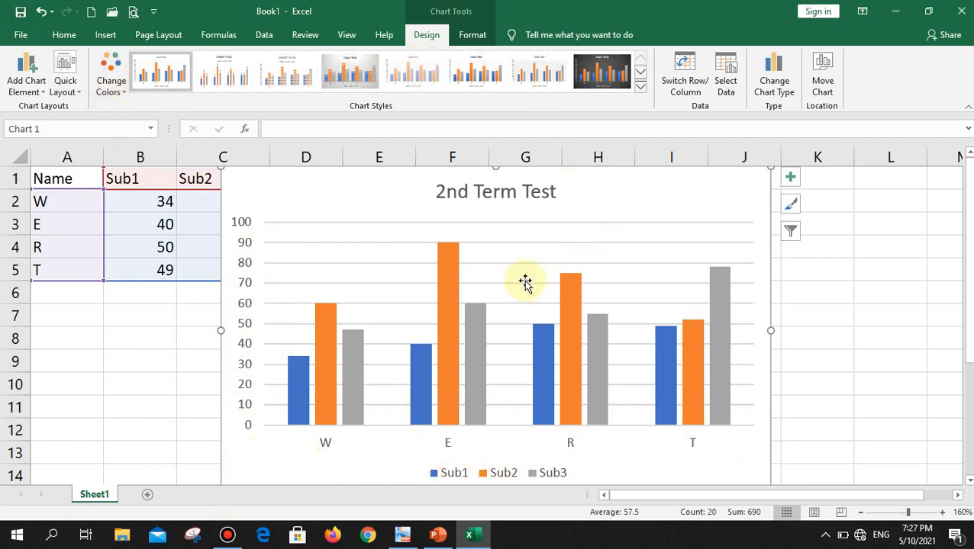
# Apply the quick layout with both axis titles and a legend beside the plot, and title the vertical axis "Marks".
pyautogui.click(81, 95)
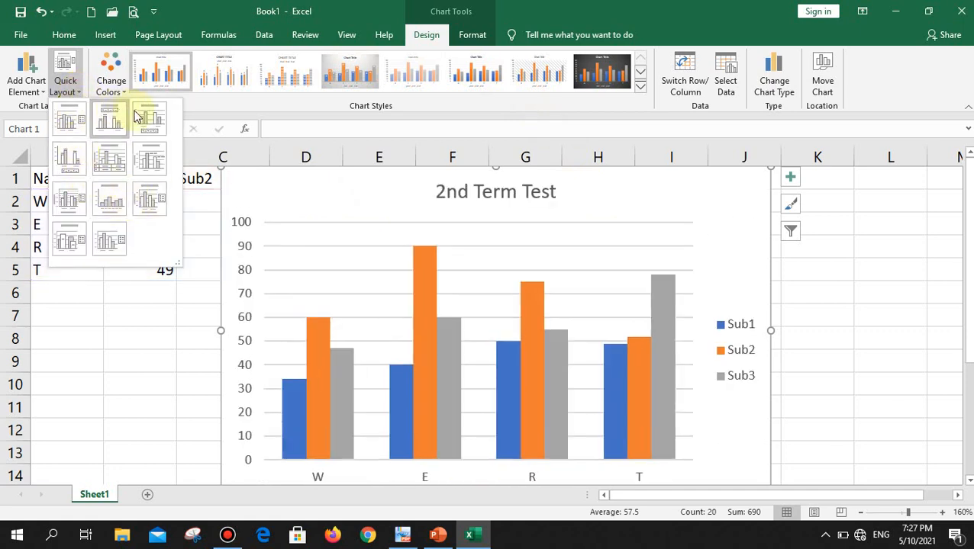
pyautogui.click(149, 199)
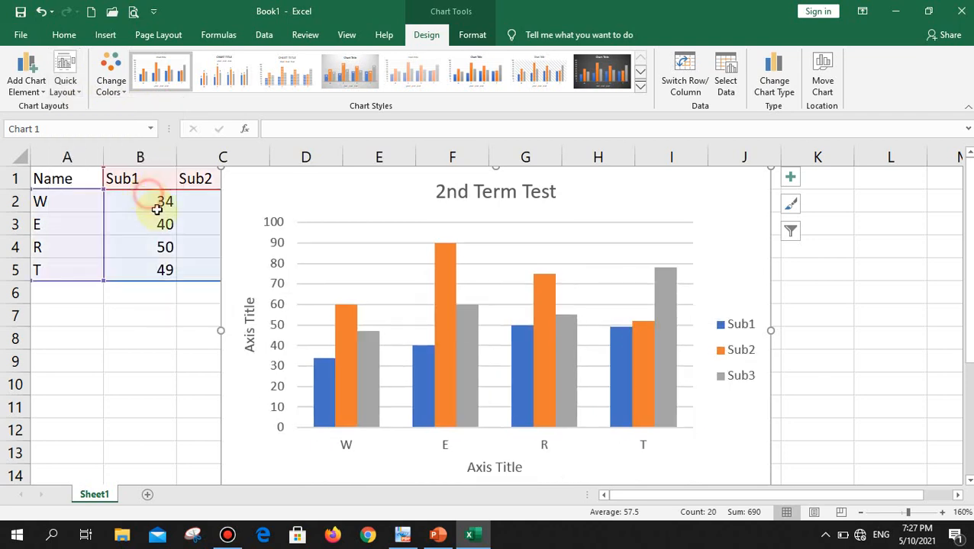
pyautogui.click(251, 344)
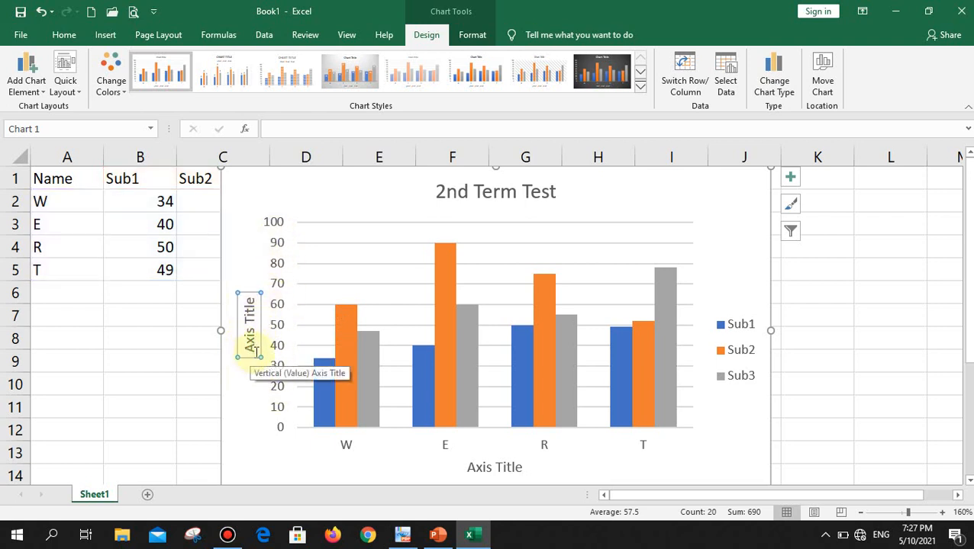
pyautogui.moveTo(249, 350); pyautogui.dragTo(253, 304)
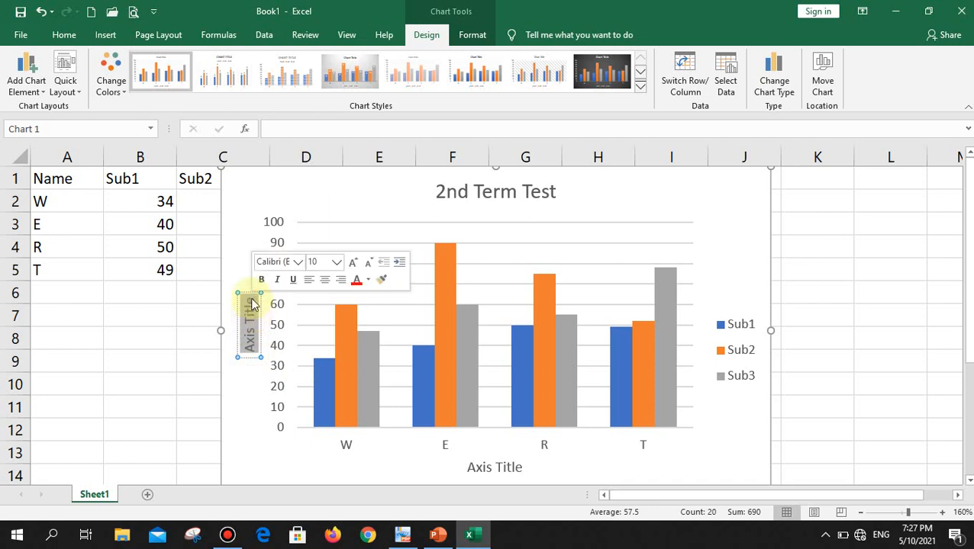
pyautogui.write('Marks')
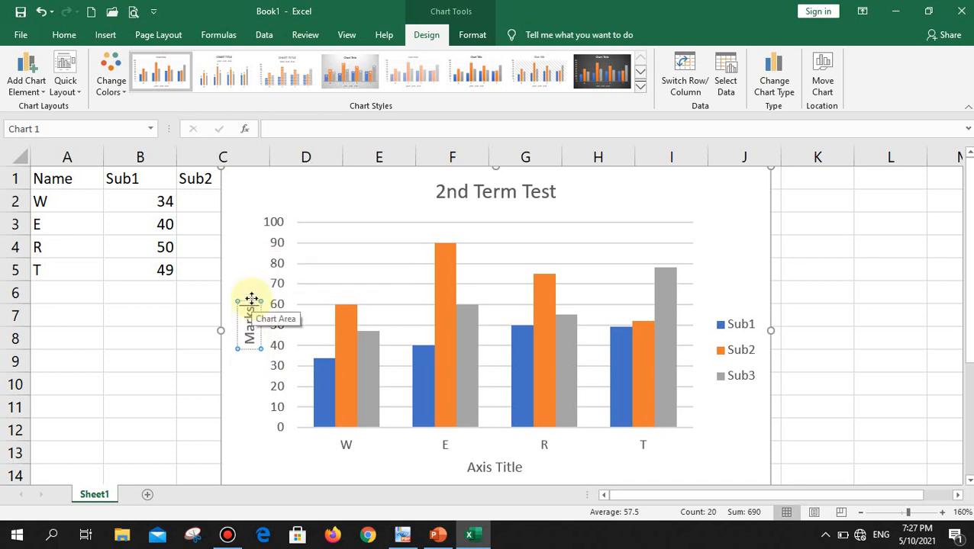
# Replace the horizontal axis title with "Student Names".
pyautogui.click(474, 464)
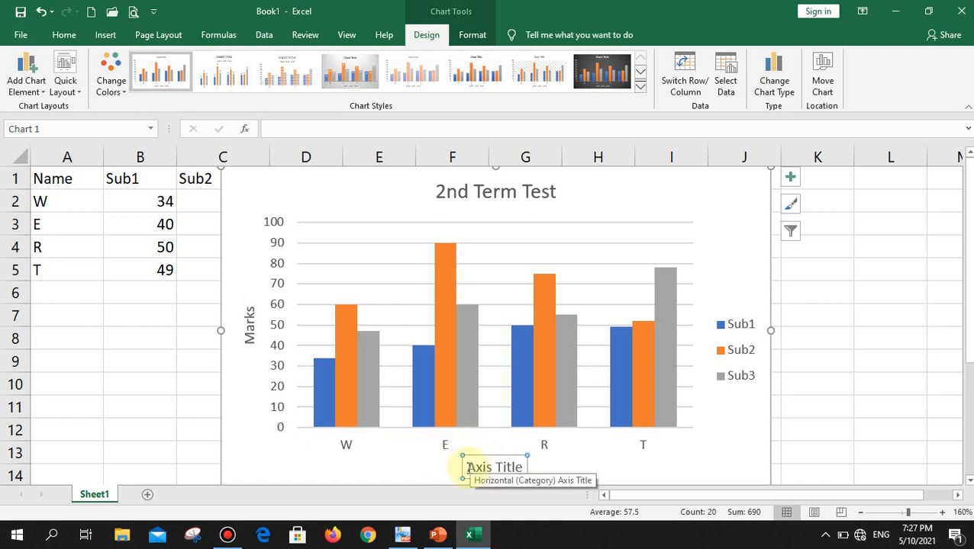
pyautogui.tripleClick(467, 467)
pyautogui.write('S')
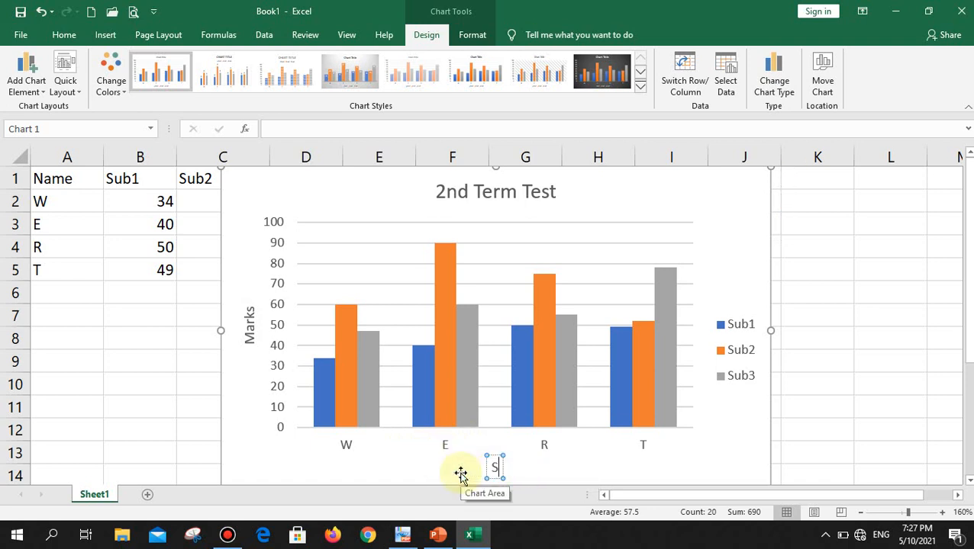
pyautogui.write('tudent')
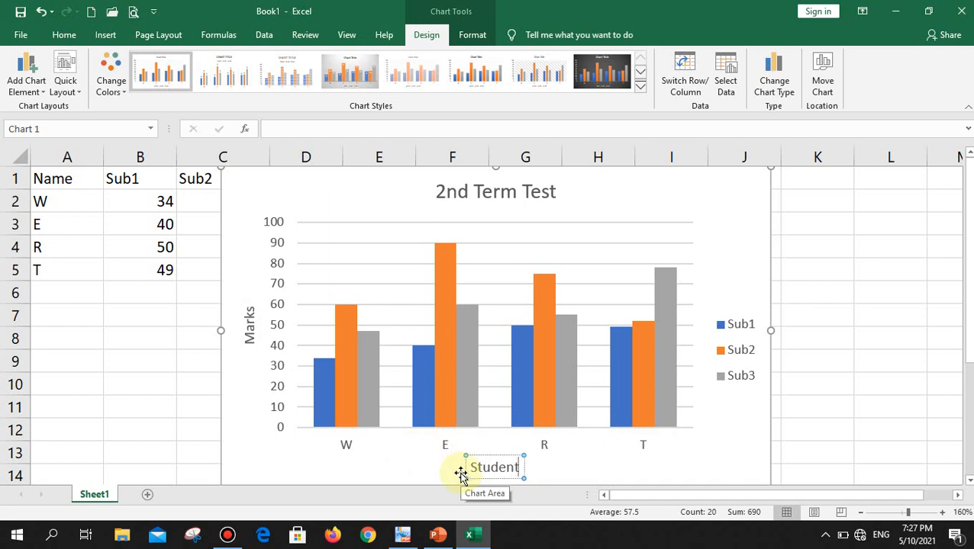
pyautogui.write(' Names')
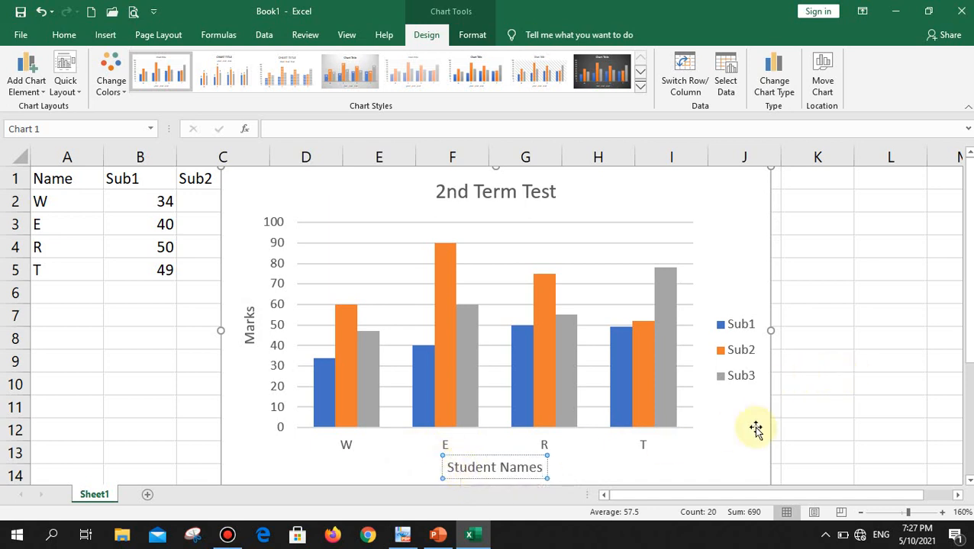
pyautogui.click(695, 473)
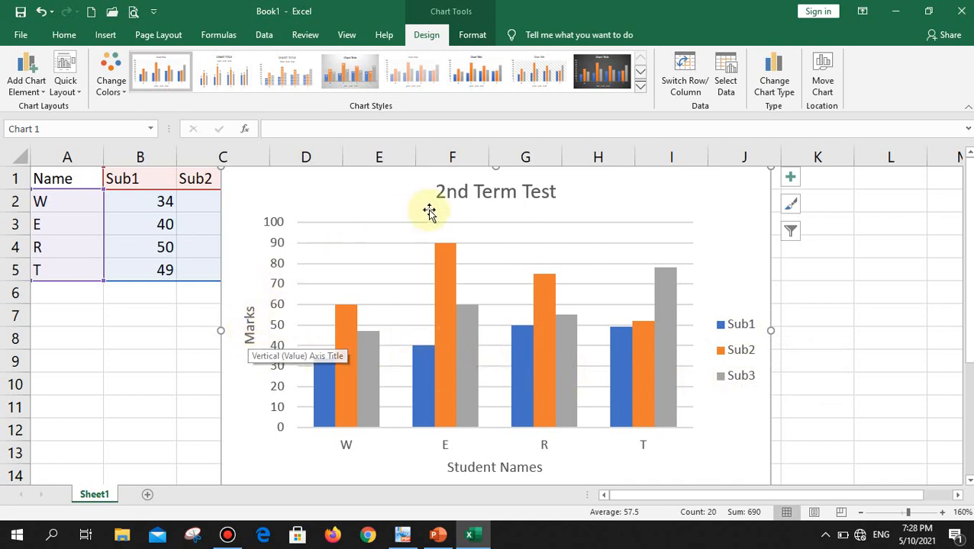
# Preview green among the font colours for the chart title, then make the title bold without changing its colour.
pyautogui.click(477, 191)
pyautogui.click(611, 189)
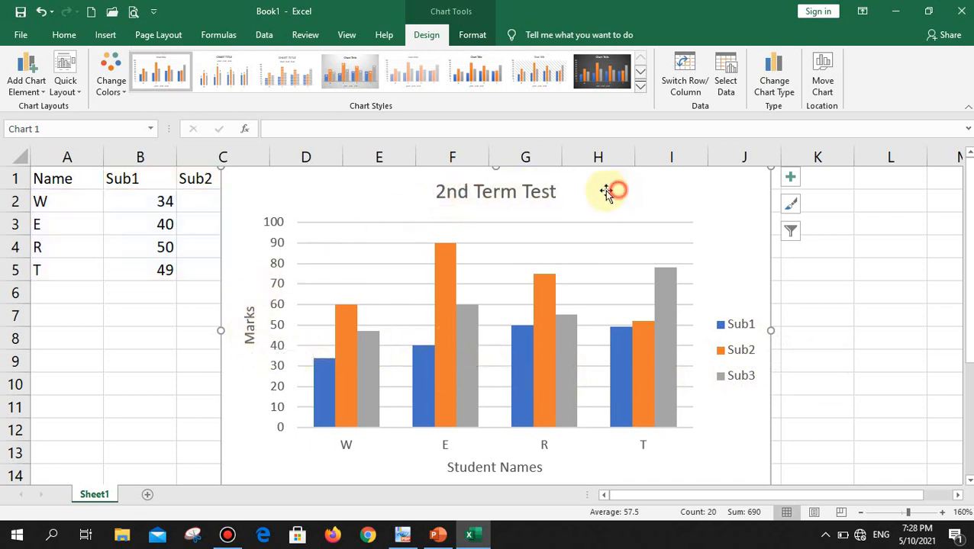
pyautogui.click(495, 195)
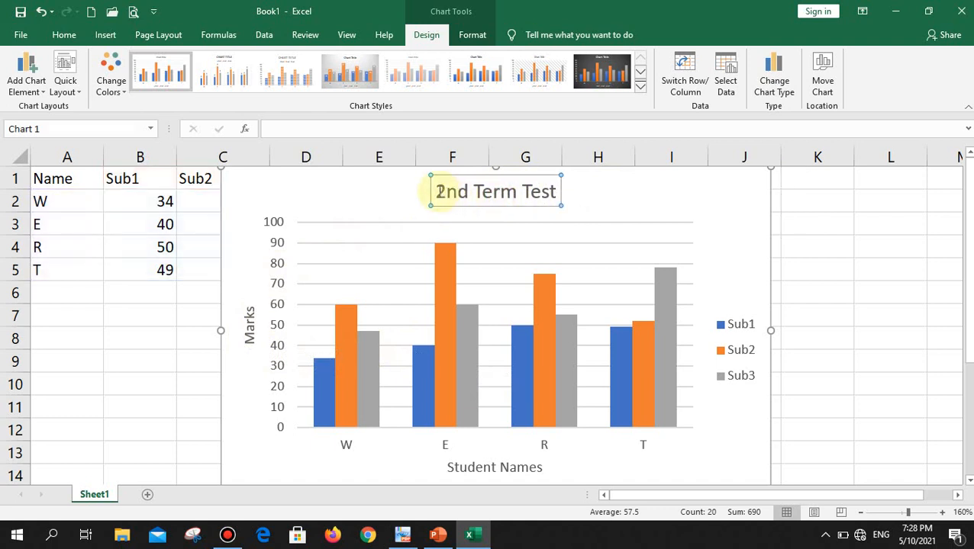
pyautogui.doubleClick(437, 192)
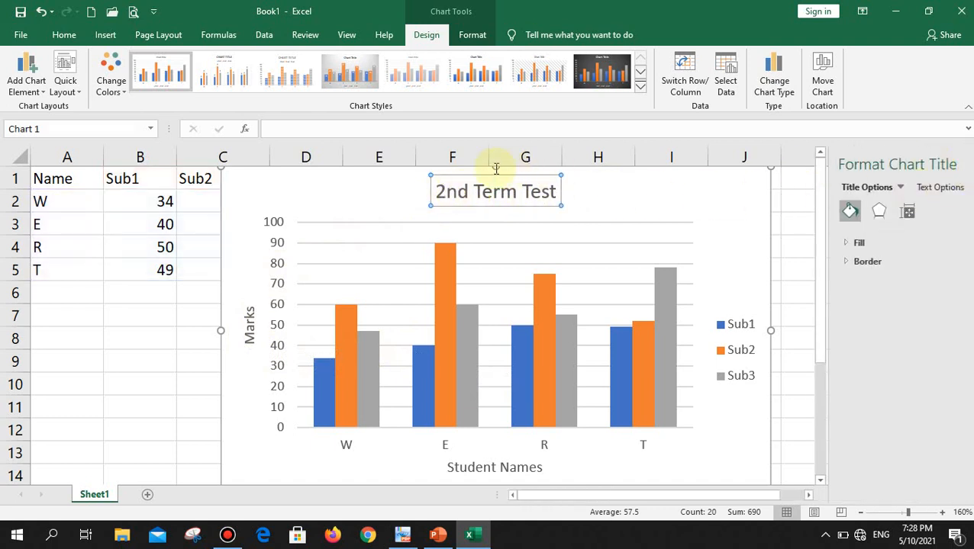
pyautogui.click(61, 35)
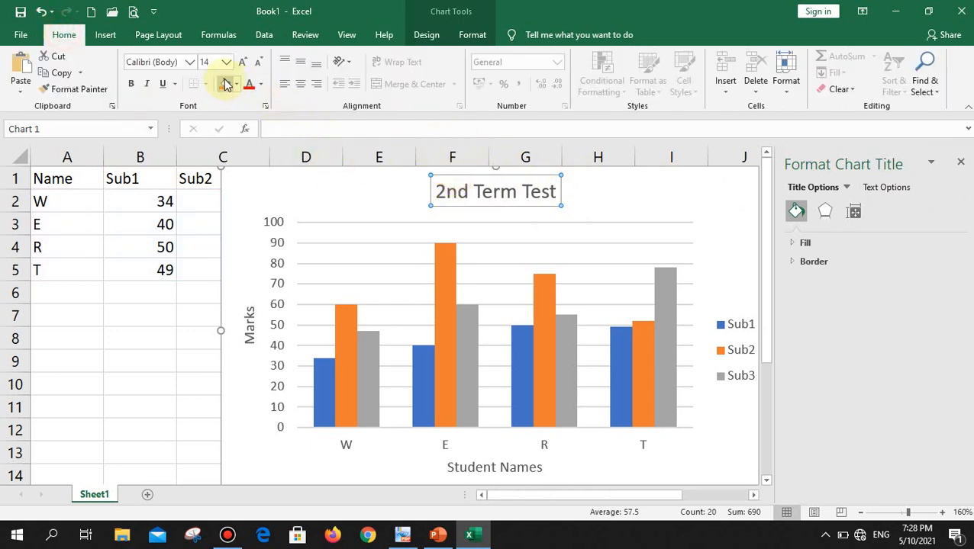
pyautogui.click(260, 86)
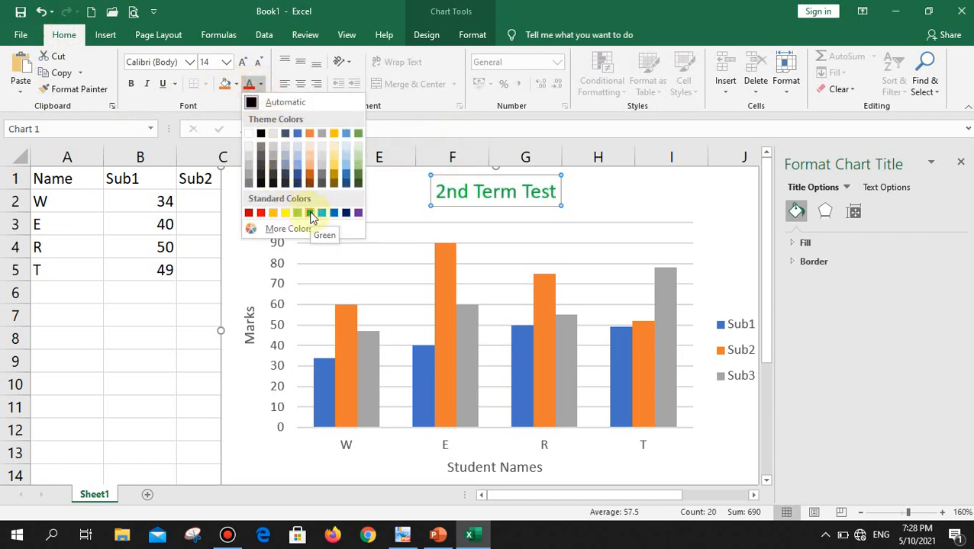
pyautogui.click(133, 85)
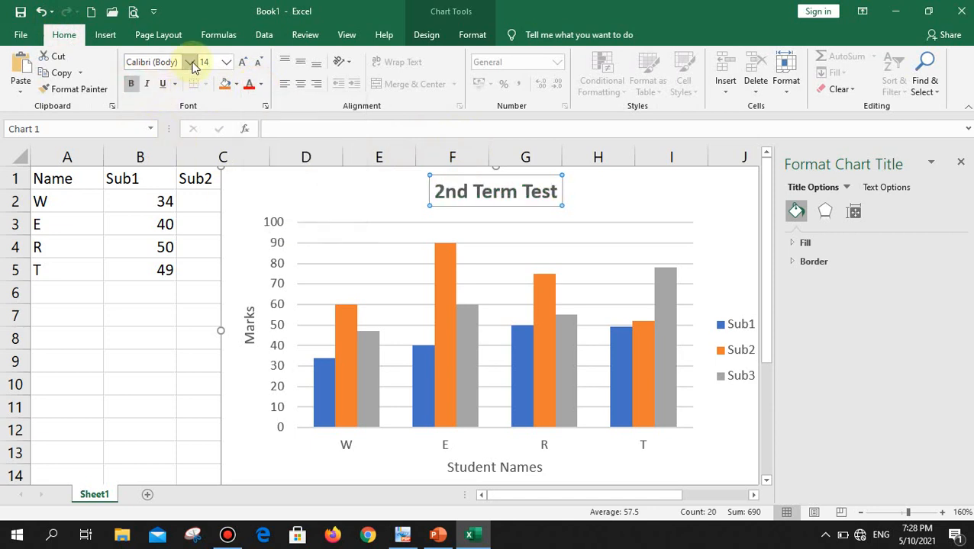
pyautogui.click(634, 211)
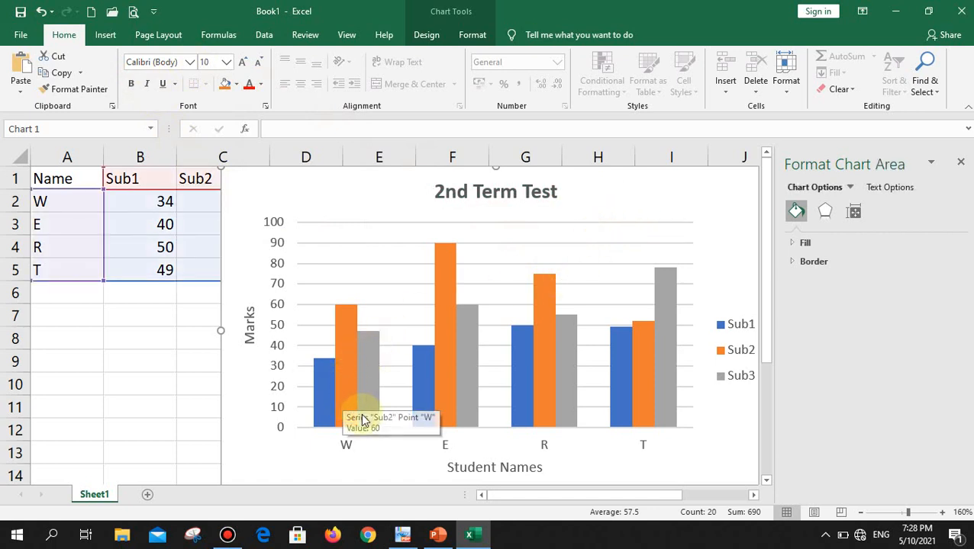
# Give the Sub3 column series a solid fill in the standard Green colour.
pyautogui.click(374, 352)
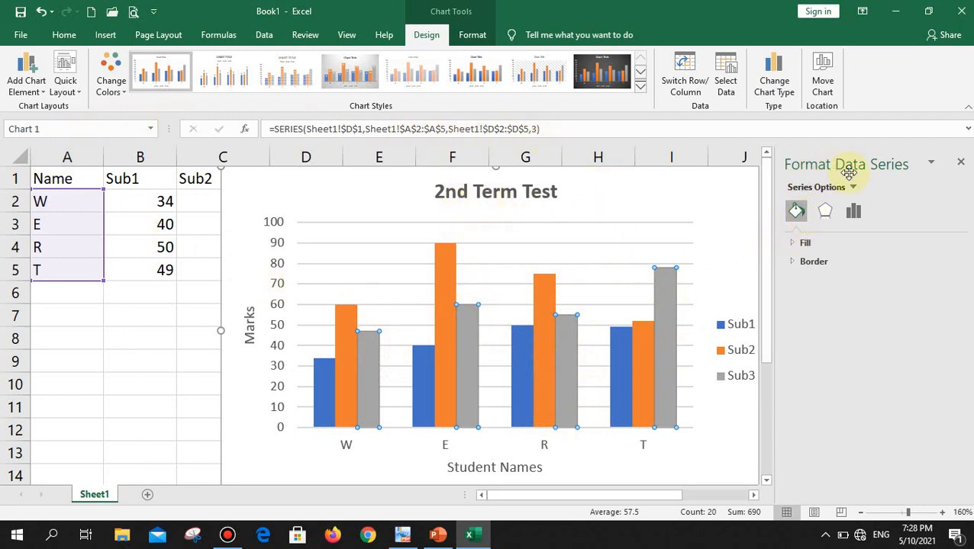
pyautogui.click(812, 242)
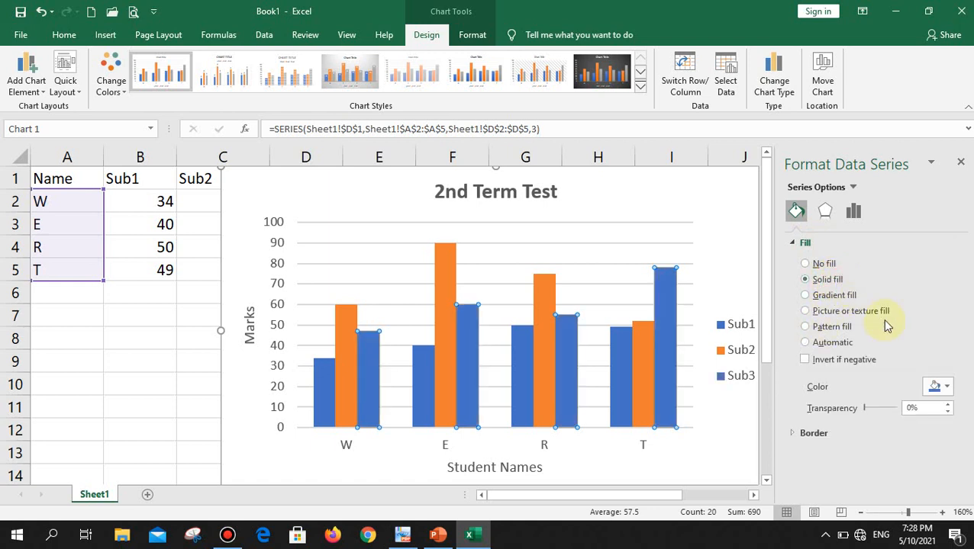
pyautogui.click(937, 388)
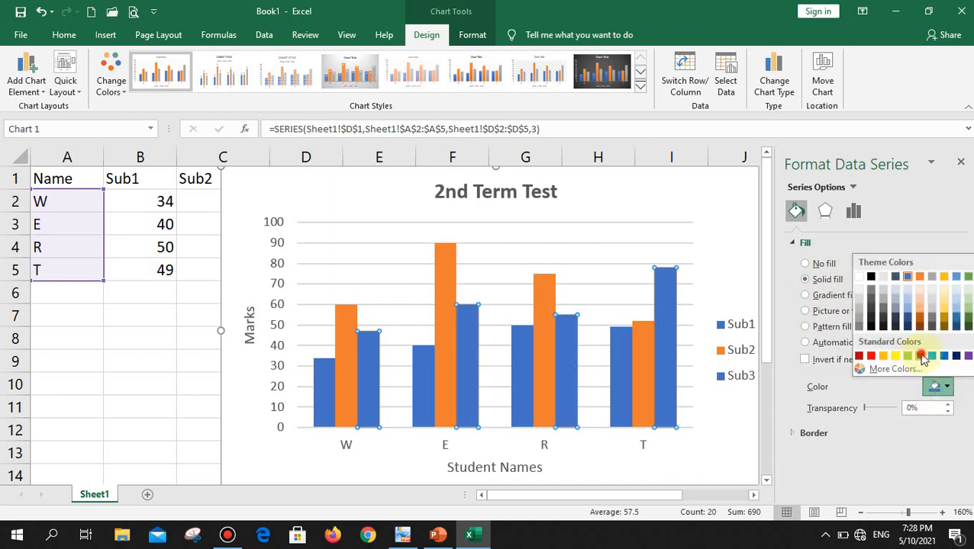
pyautogui.click(921, 356)
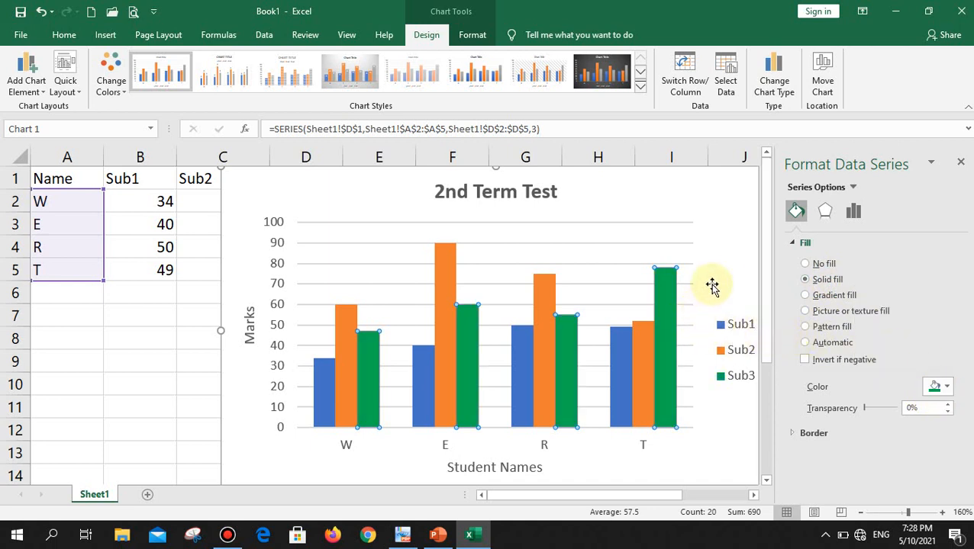
# Fill the chart area with solid light grey and close the formatting pane.
pyautogui.click(733, 260)
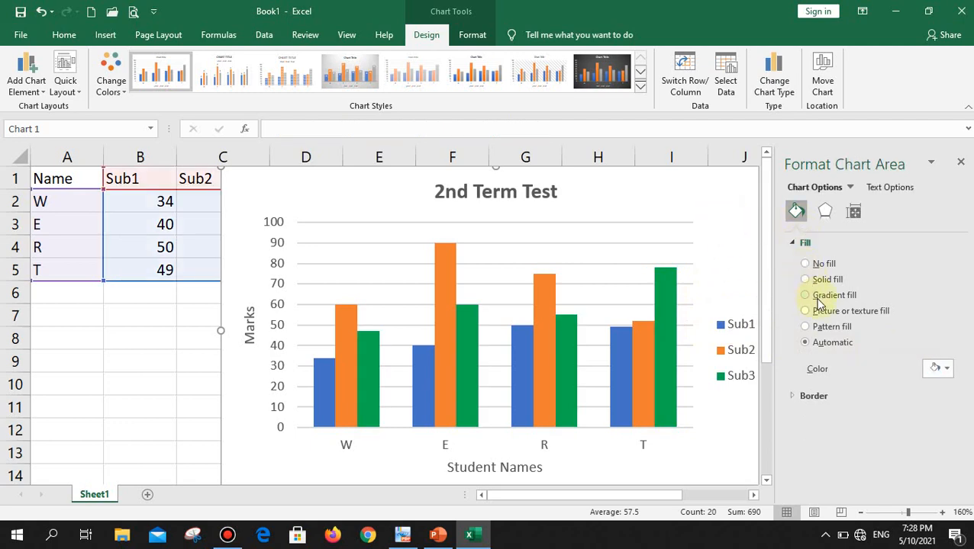
pyautogui.click(937, 367)
pyautogui.click(851, 419)
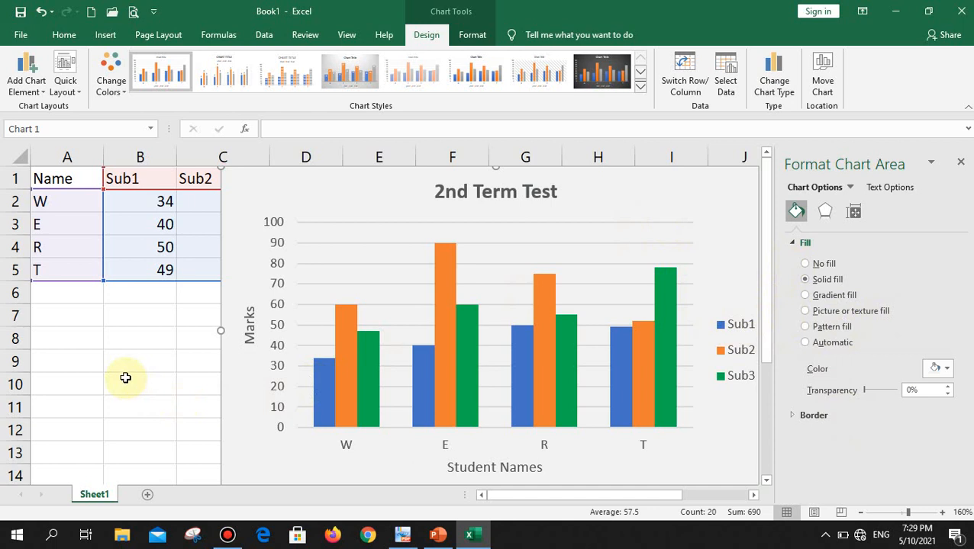
pyautogui.click(960, 162)
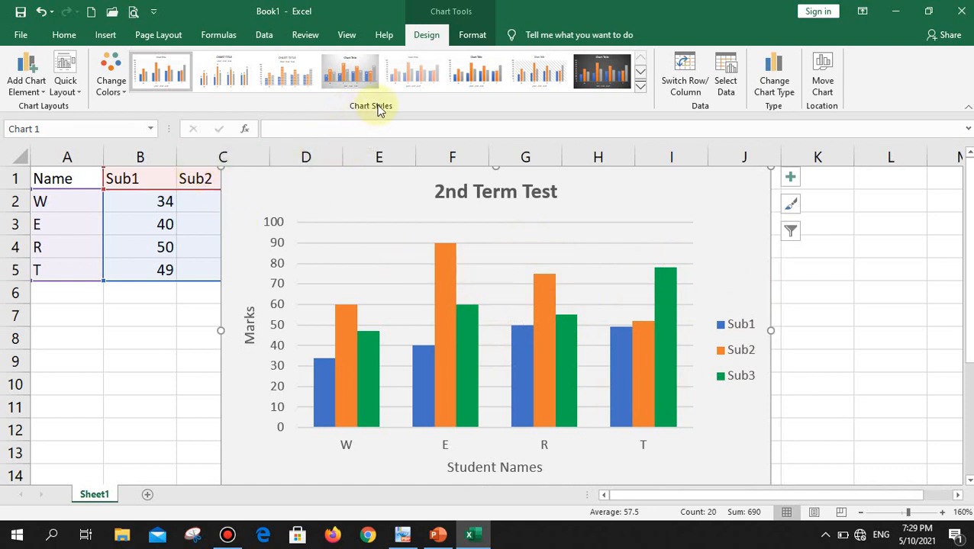
# Browse the available chart styles and colour palettes for the column chart without applying any.
pyautogui.click(641, 86)
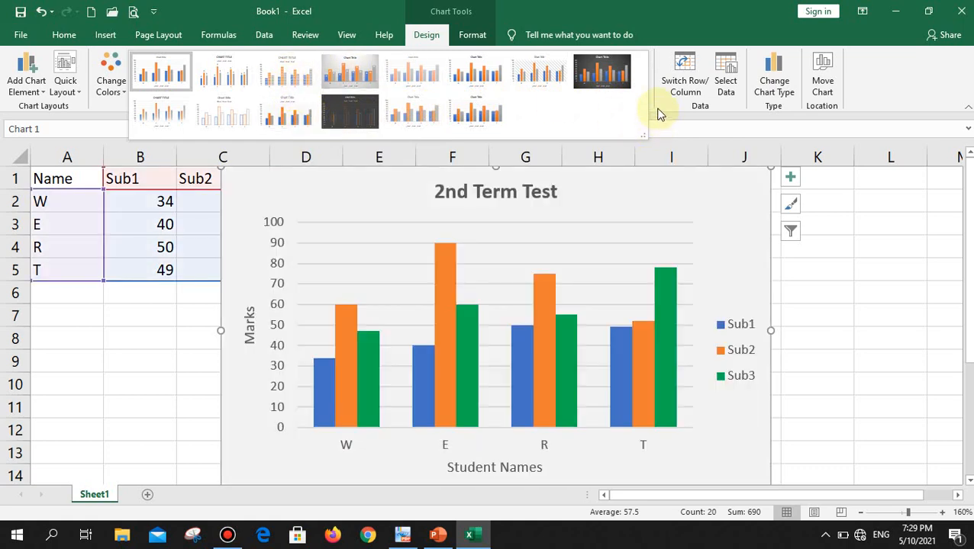
pyautogui.click(657, 110)
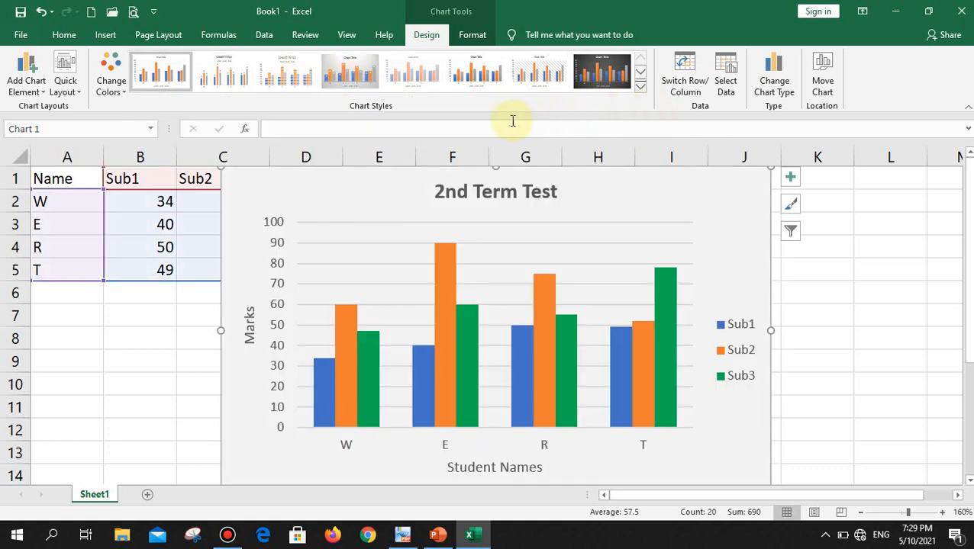
pyautogui.click(117, 93)
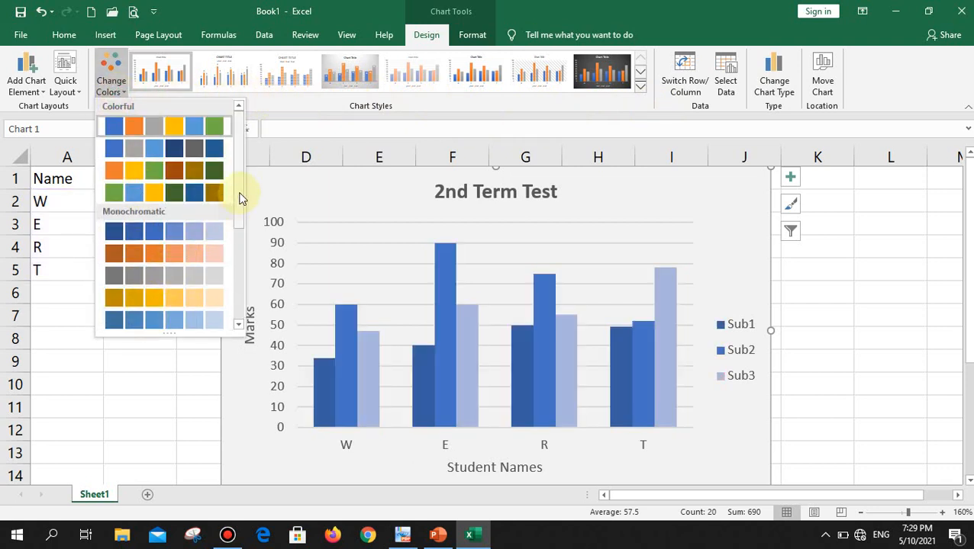
pyautogui.moveTo(241, 197); pyautogui.dragTo(238, 281)
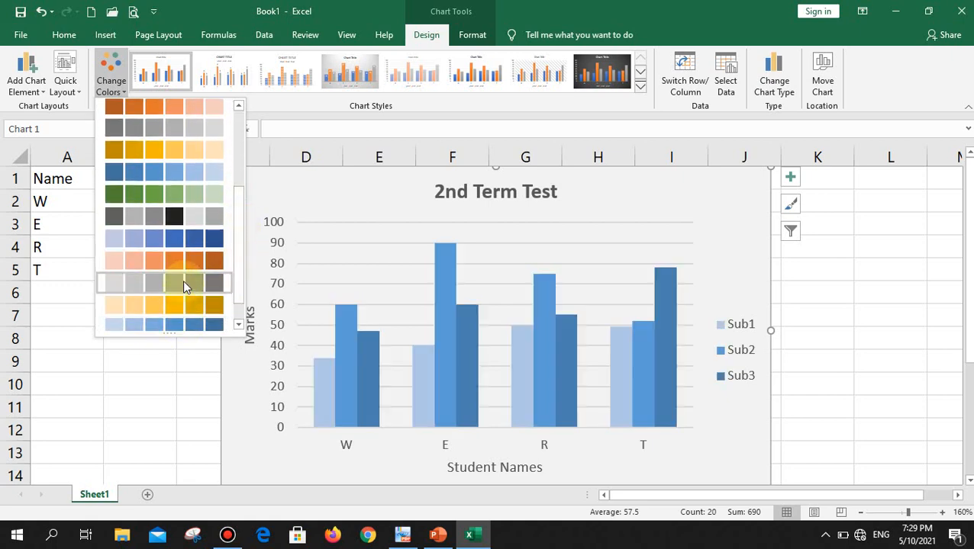
pyautogui.scroll(-1, 184, 287)
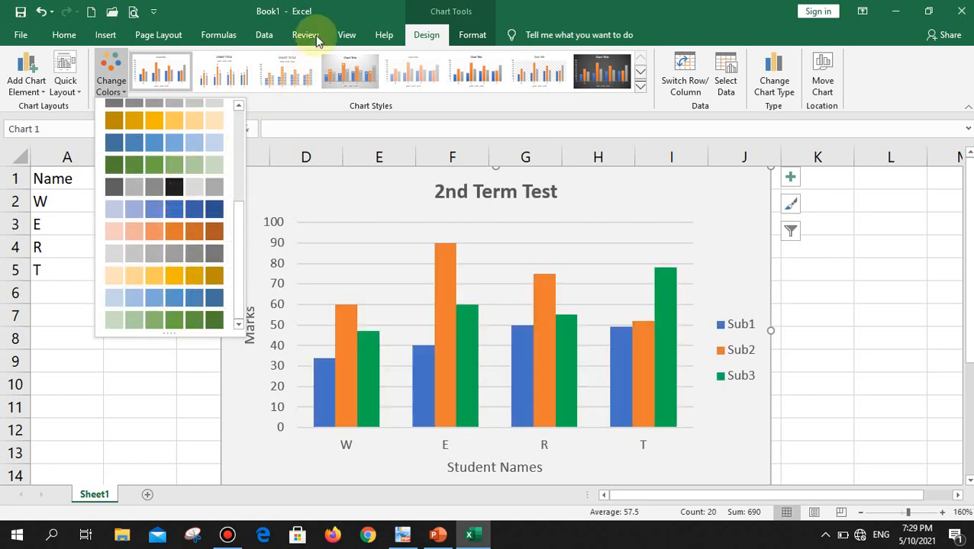
pyautogui.click(372, 17)
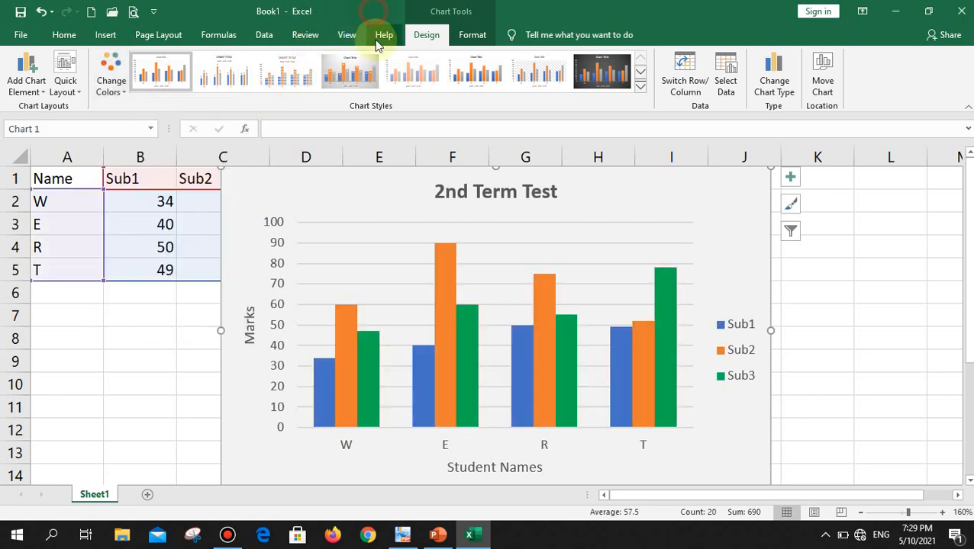
# Move the chart beside the data table, starting at about column E, so that all subject columns are uncovered.
pyautogui.click(841, 319)
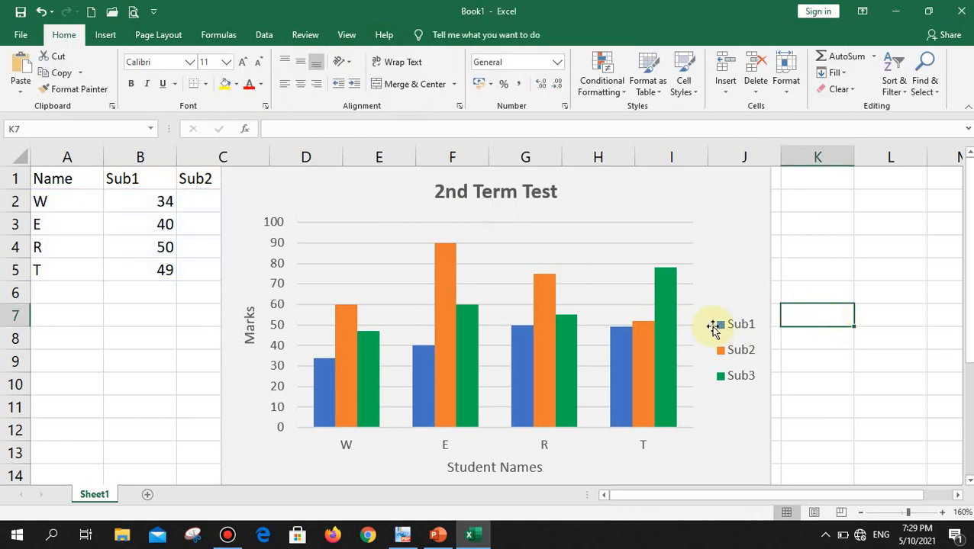
pyautogui.moveTo(702, 270); pyautogui.dragTo(848, 272)
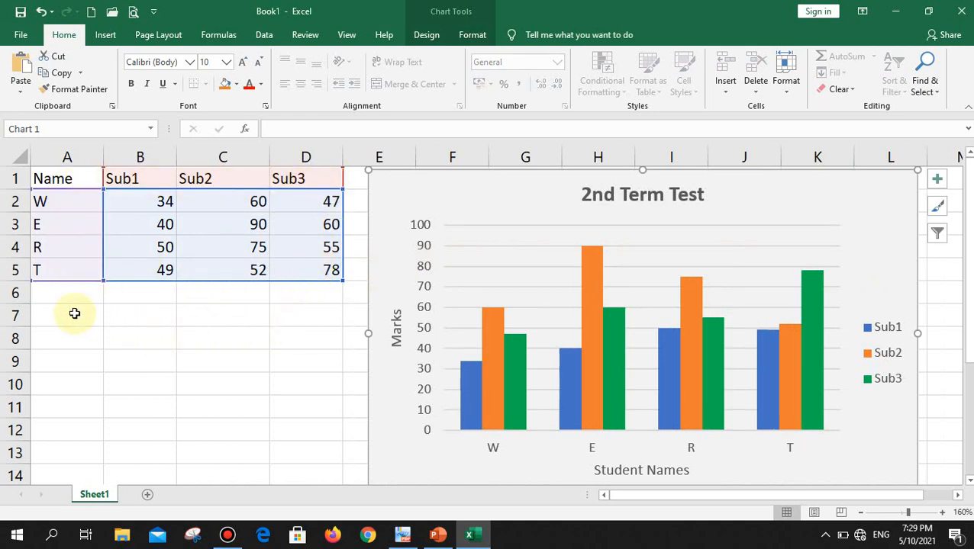
pyautogui.click(228, 333)
# Move the 2nd Term Test chart from Sheet1 to a new chart sheet named Chart1.
pyautogui.click(396, 236)
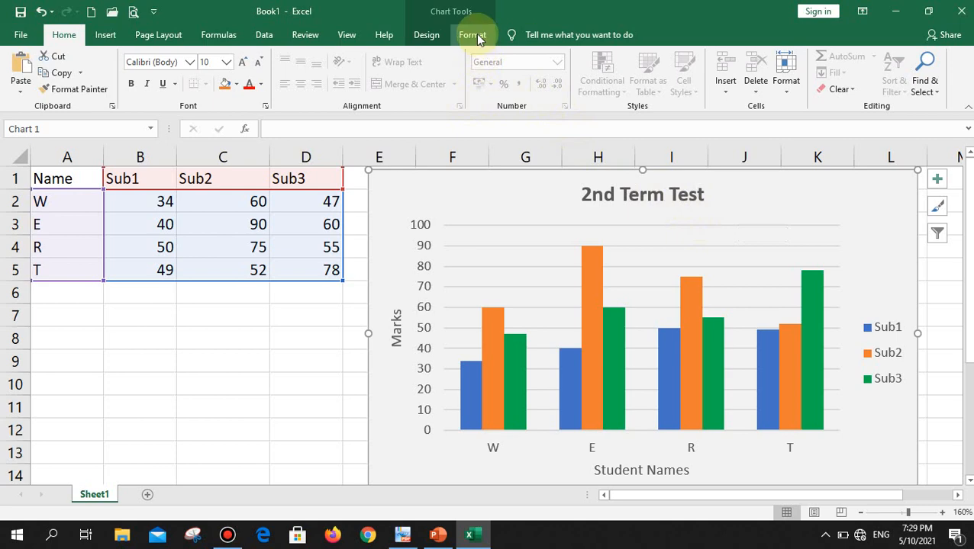
pyautogui.click(427, 34)
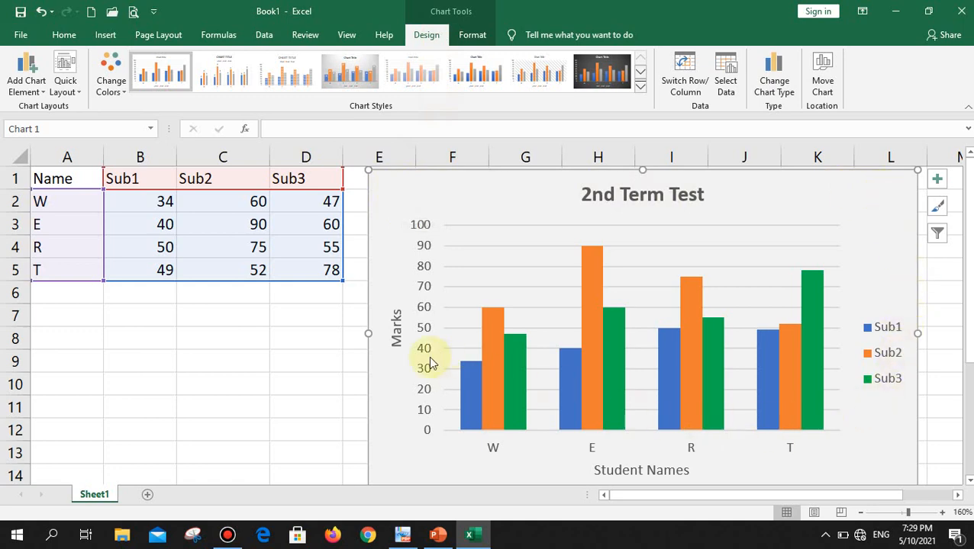
pyautogui.click(257, 340)
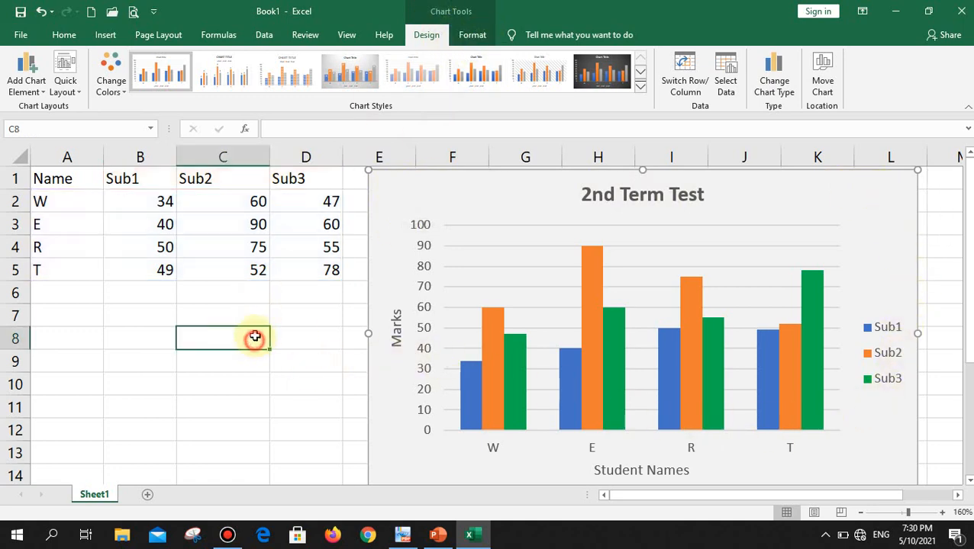
pyautogui.click(381, 205)
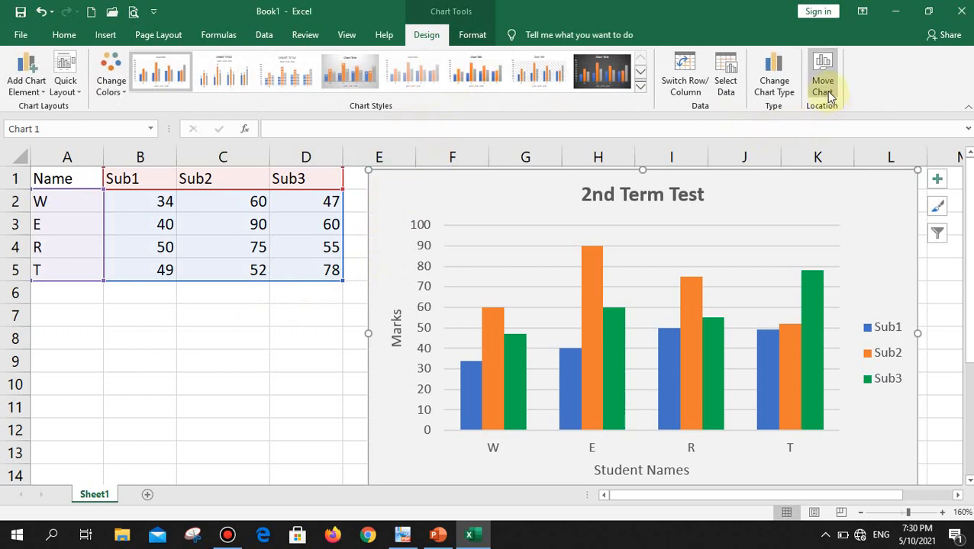
pyautogui.click(824, 86)
pyautogui.moveTo(720, 232); pyautogui.dragTo(688, 122)
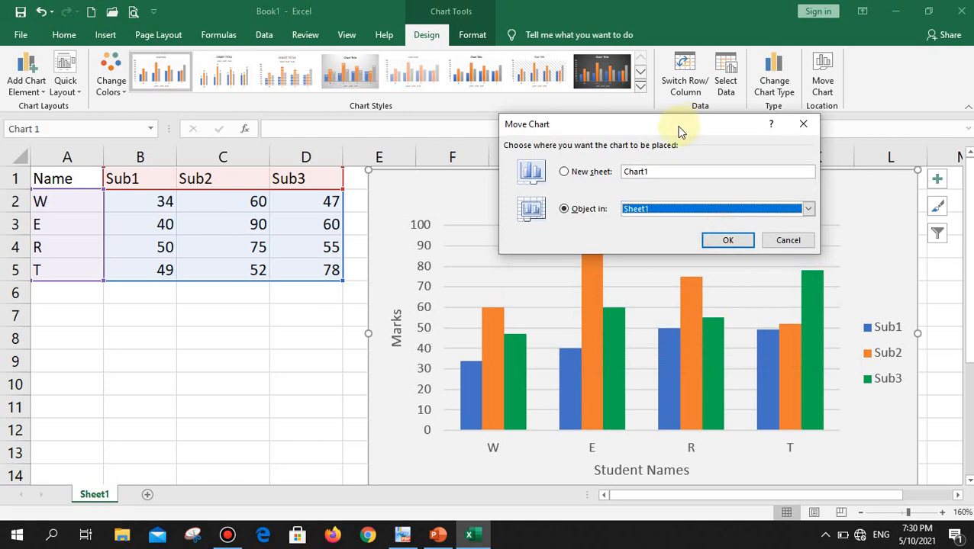
pyautogui.click(587, 173)
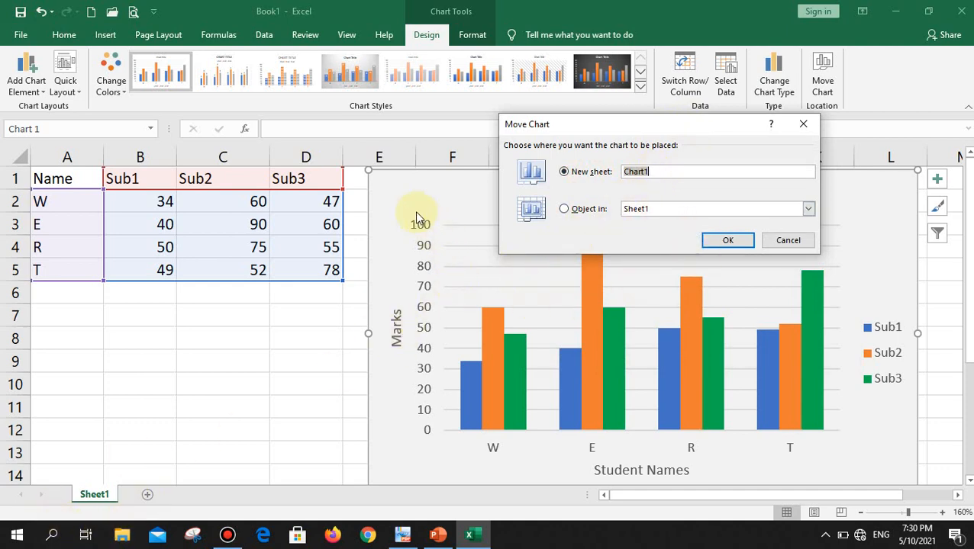
pyautogui.click(727, 241)
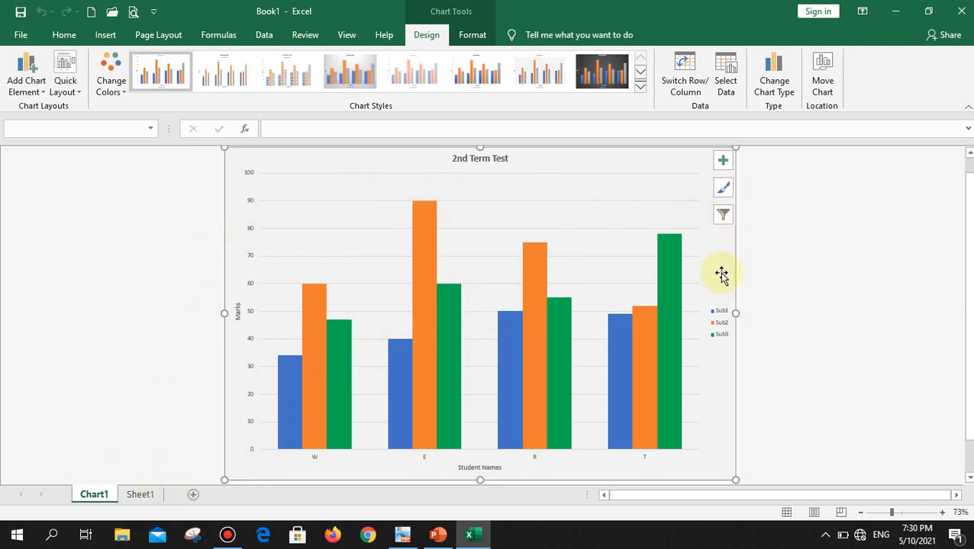
pyautogui.click(791, 348)
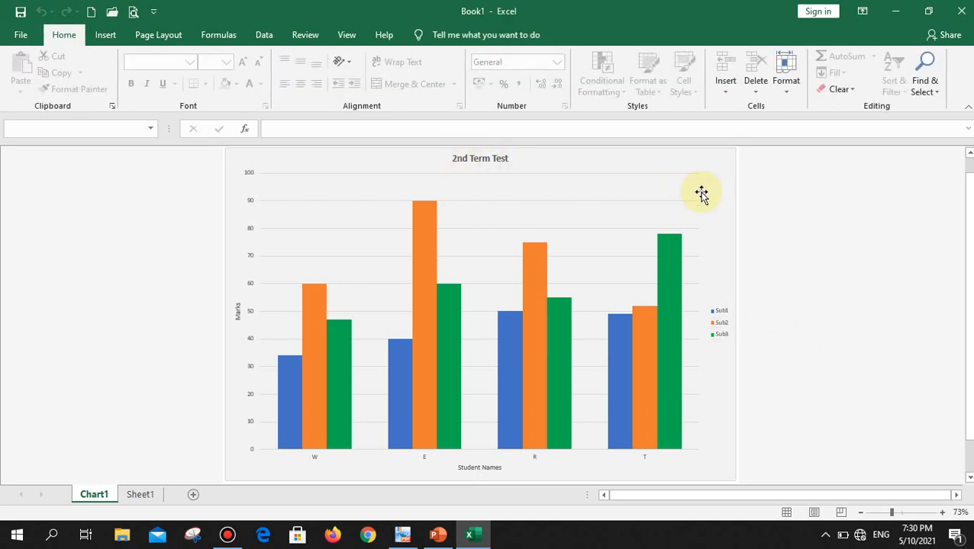
# Return to Sheet1 and view the available column and bar chart types without inserting one.
pyautogui.click(137, 494)
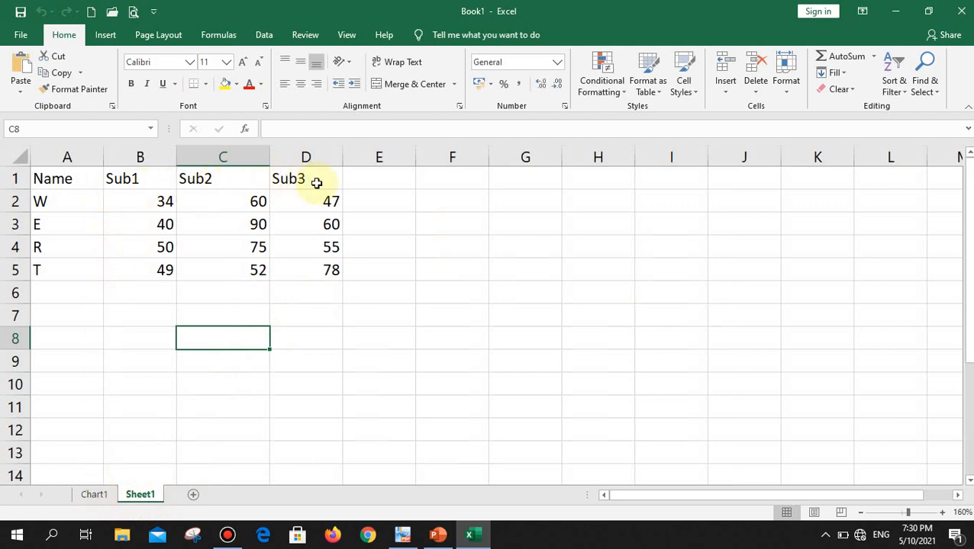
pyautogui.click(105, 35)
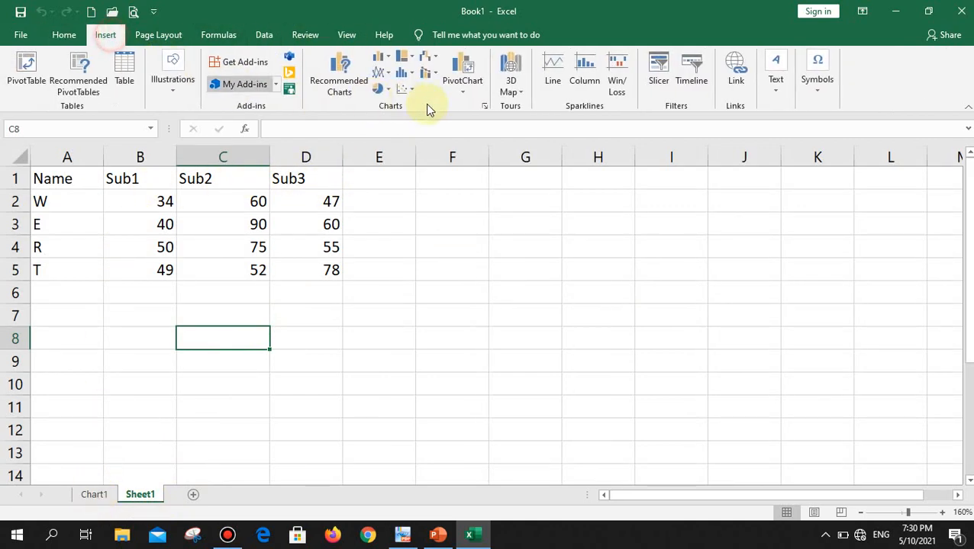
pyautogui.click(390, 61)
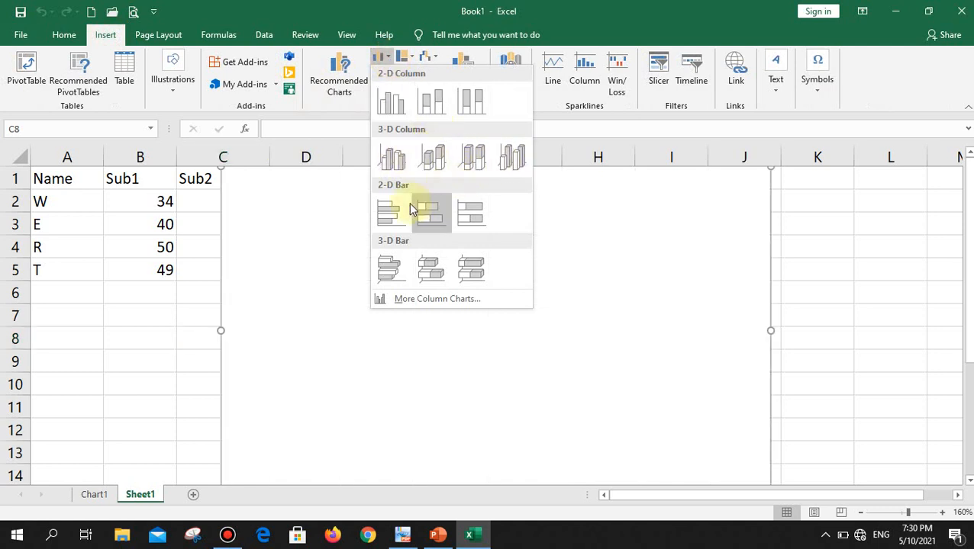
pyautogui.click(585, 13)
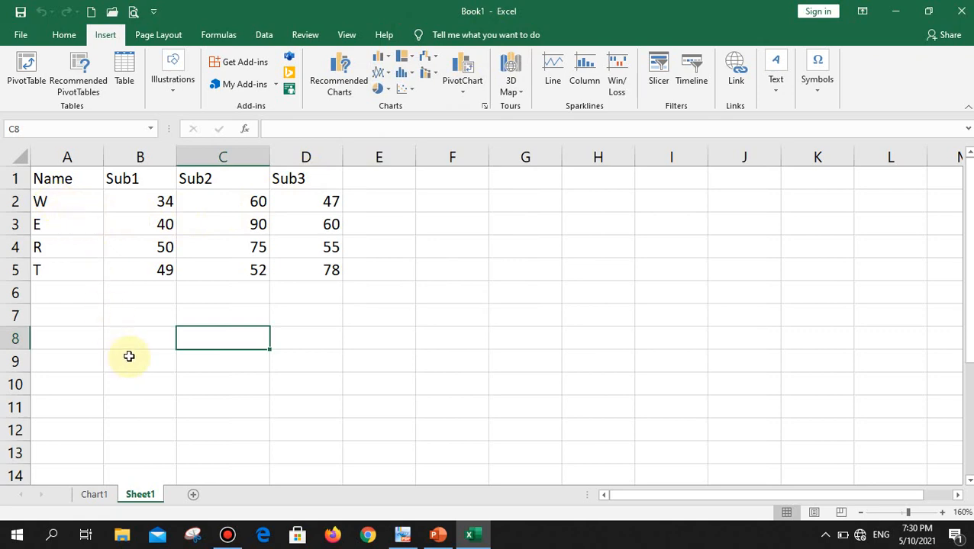
# Switch to the ICT reading PDF in PDF-XChange Viewer, review its pages on number formats, operators, functions and charts, and return to Excel.
pyautogui.click(402, 534)
pyautogui.scroll(-3, 475, 353)
pyautogui.scroll(-12, 475, 354)
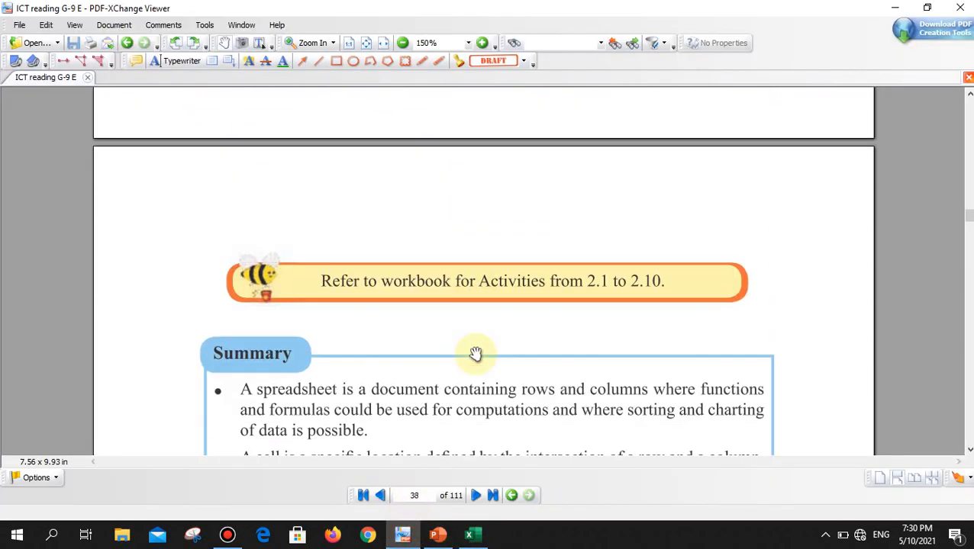
pyautogui.scroll(6, 475, 353)
pyautogui.scroll(10, 473, 353)
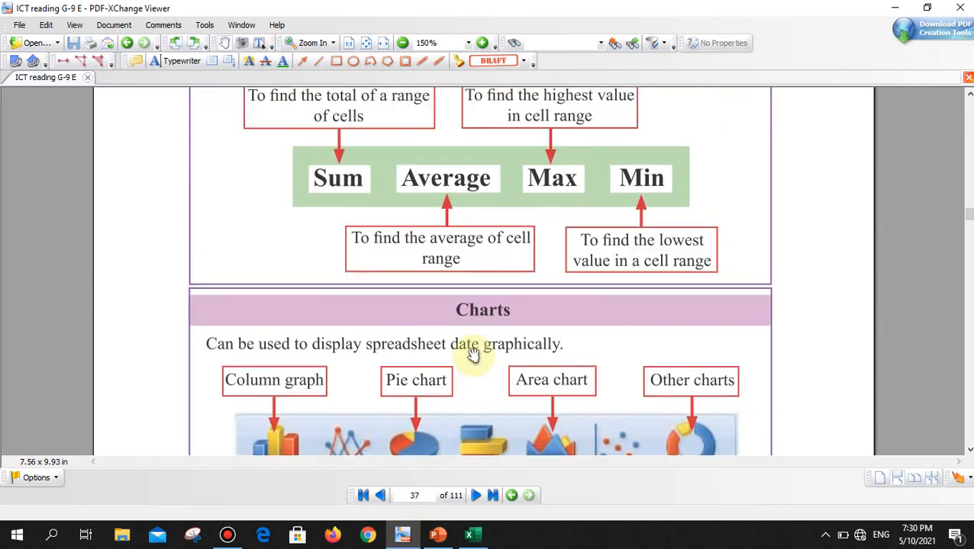
pyautogui.scroll(12, 473, 353)
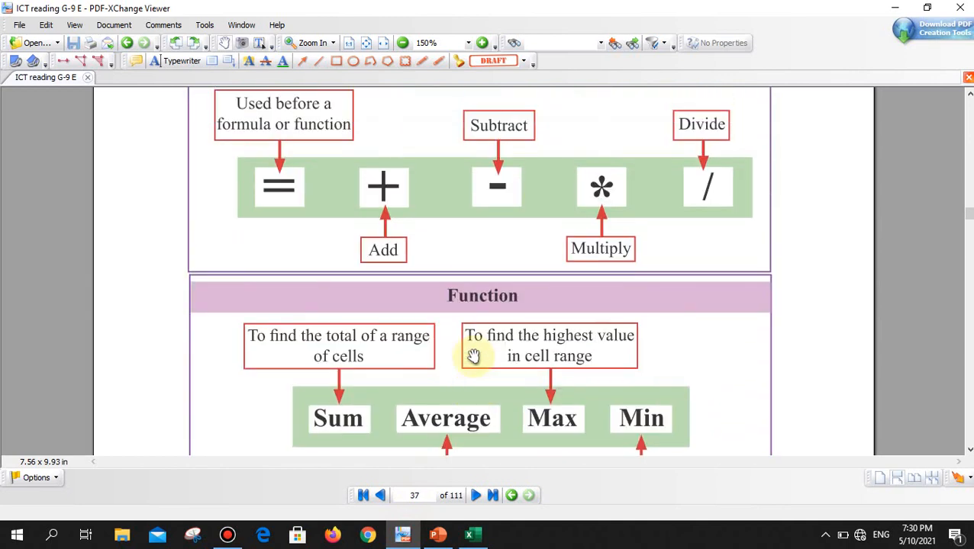
pyautogui.scroll(5, 473, 355)
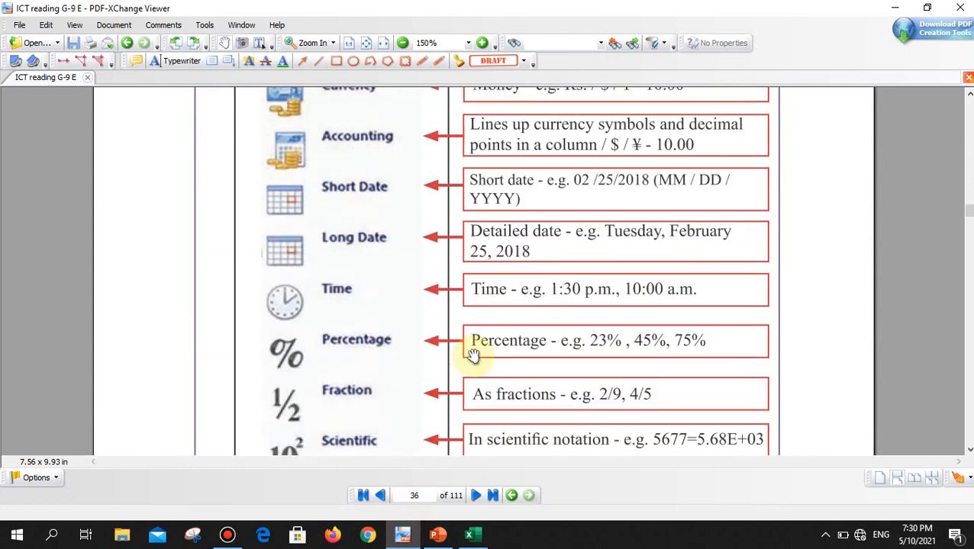
pyautogui.scroll(-6, 473, 356)
pyautogui.scroll(-10, 474, 362)
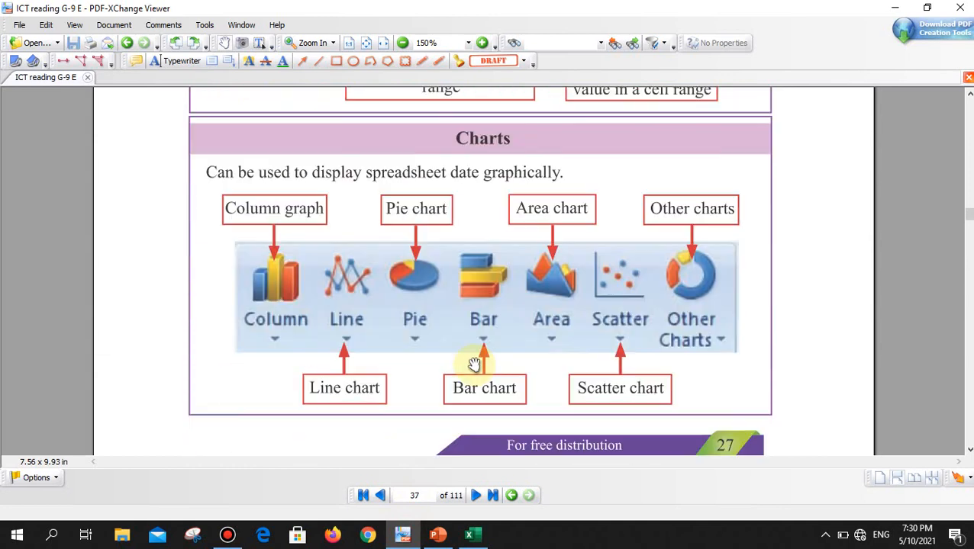
pyautogui.click(471, 533)
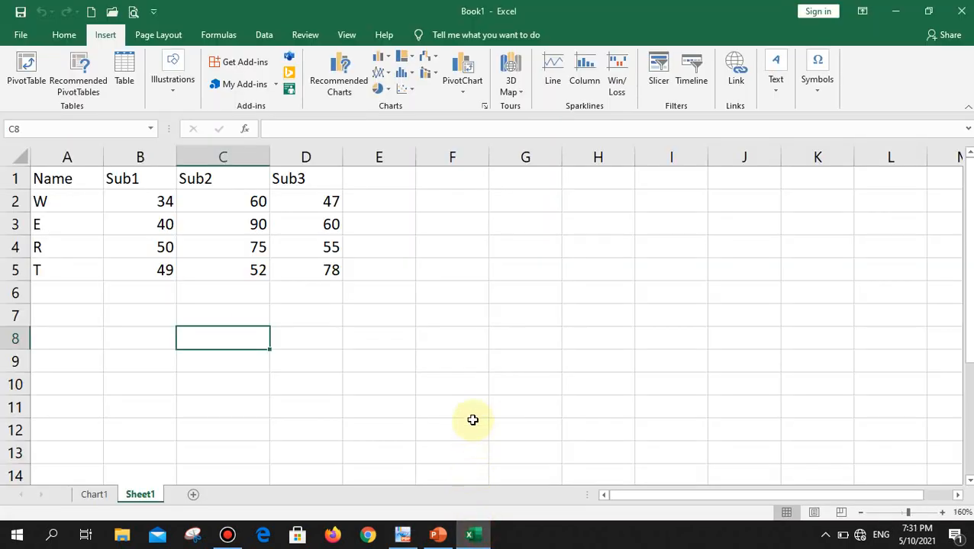